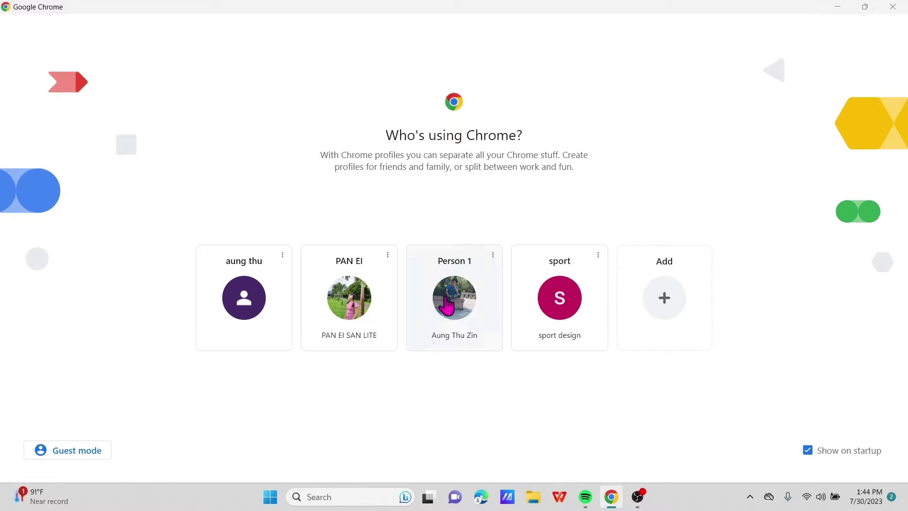
Search the web for "yellow images.com" and open the Object Mockups page of Yellow Images
left_click(174, 36)
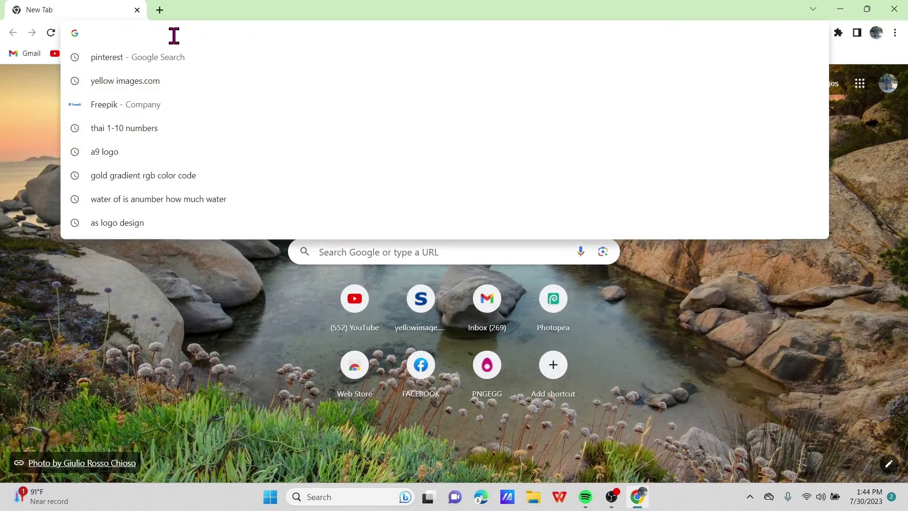
type("yellowimage.com")
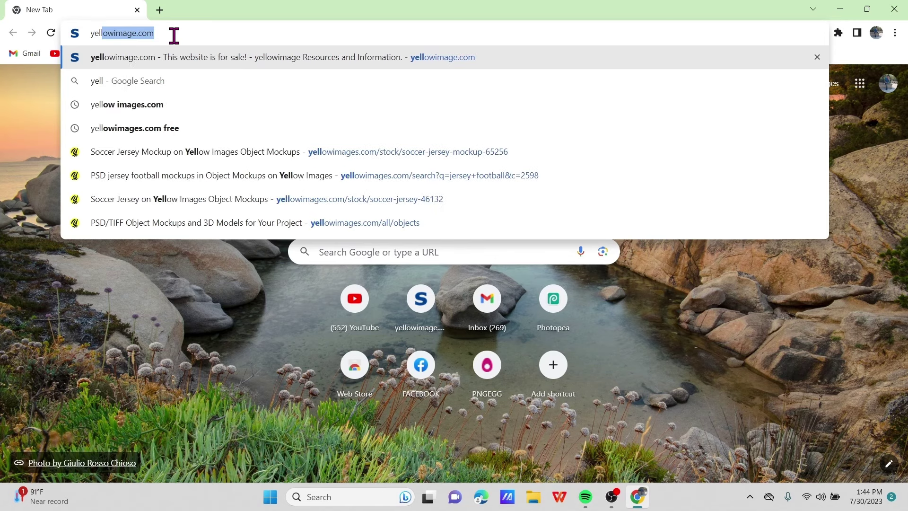
left_click(128, 102)
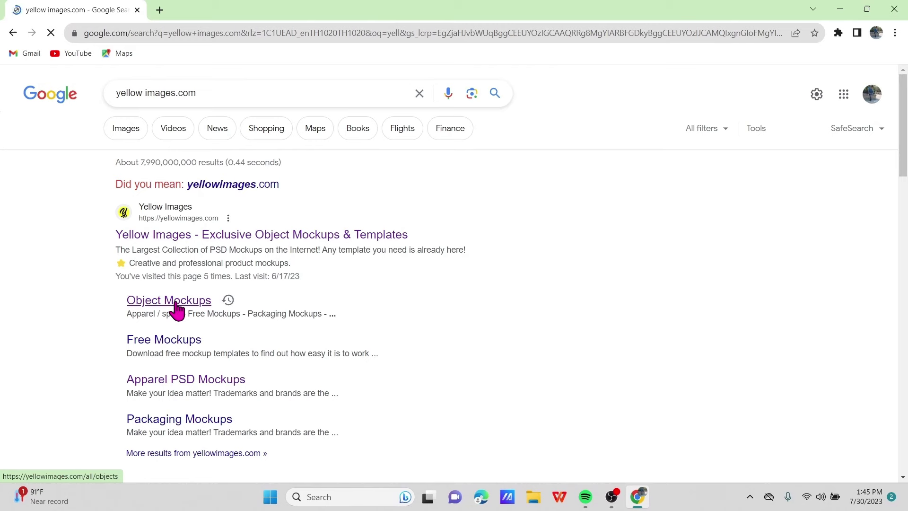
left_click(177, 307)
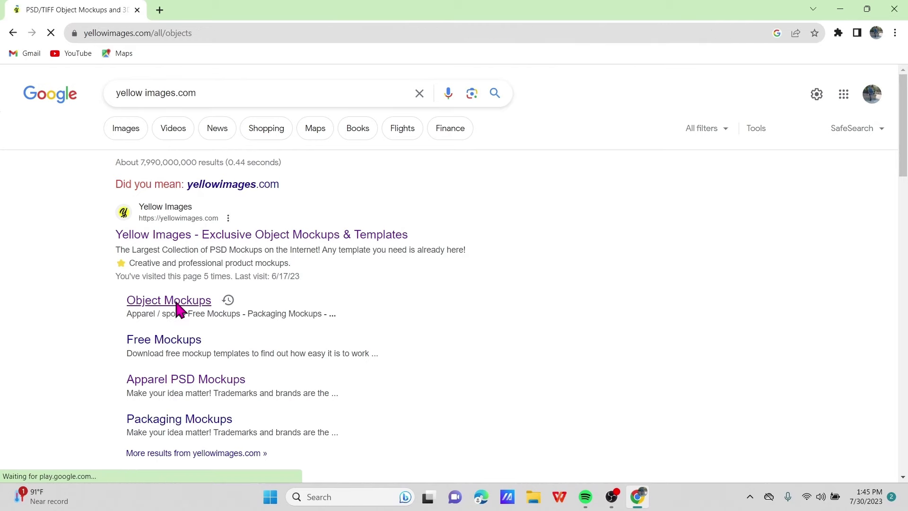
scroll(326, 320, "down", 2)
scroll(327, 321, "up", 2)
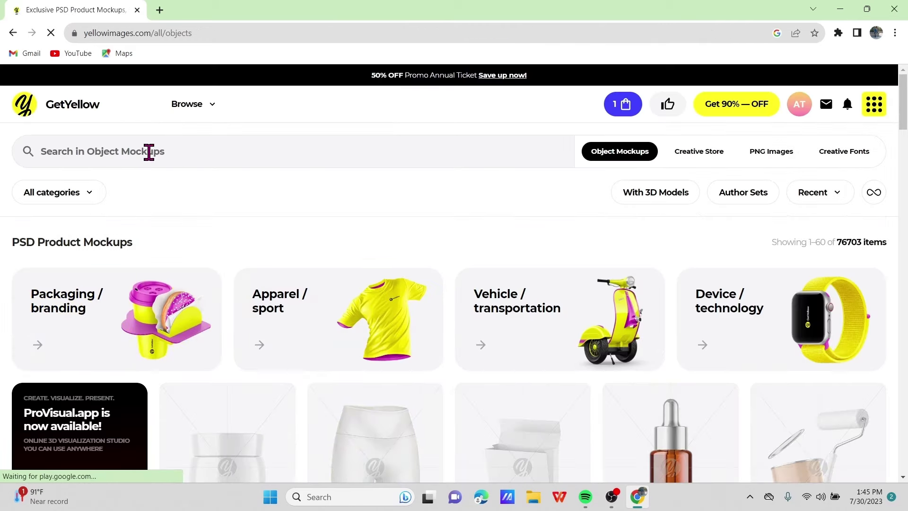
Search the object mockups for "football jersey" and open the Raglan Soccer Jersey mockup
left_click(148, 150)
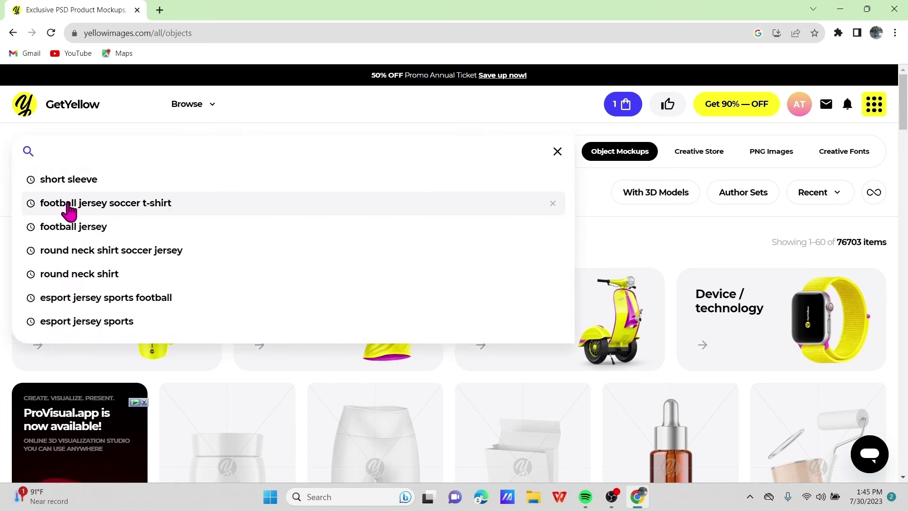
left_click(73, 228)
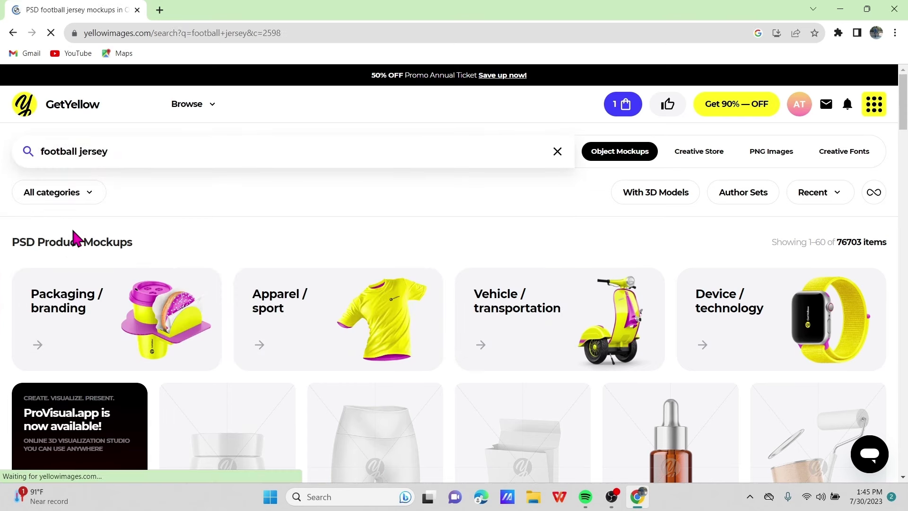
scroll(553, 316, "down", 1)
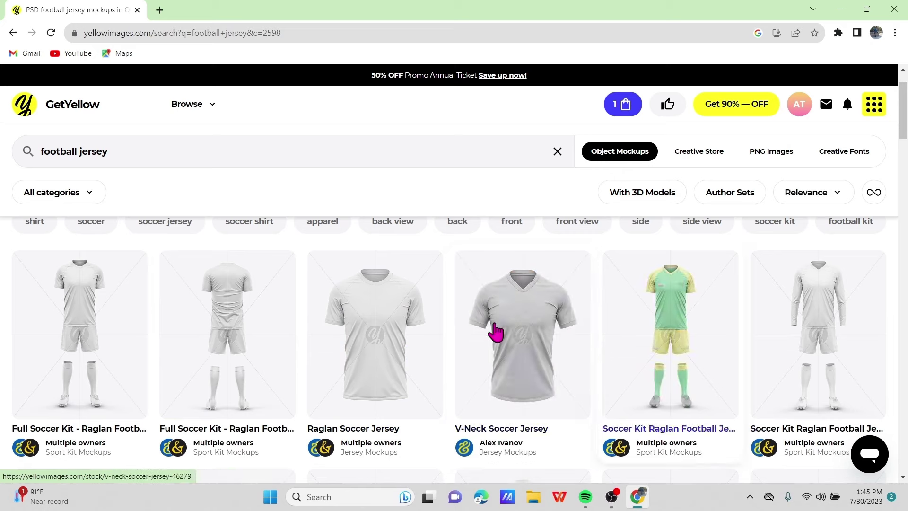
scroll(547, 407, "down", 1)
scroll(547, 407, "down", 2)
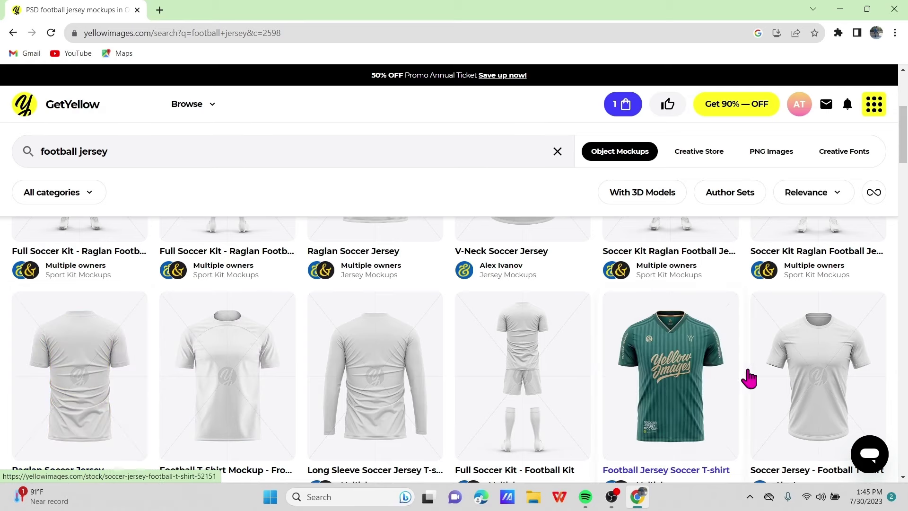
scroll(361, 298, "up", 2)
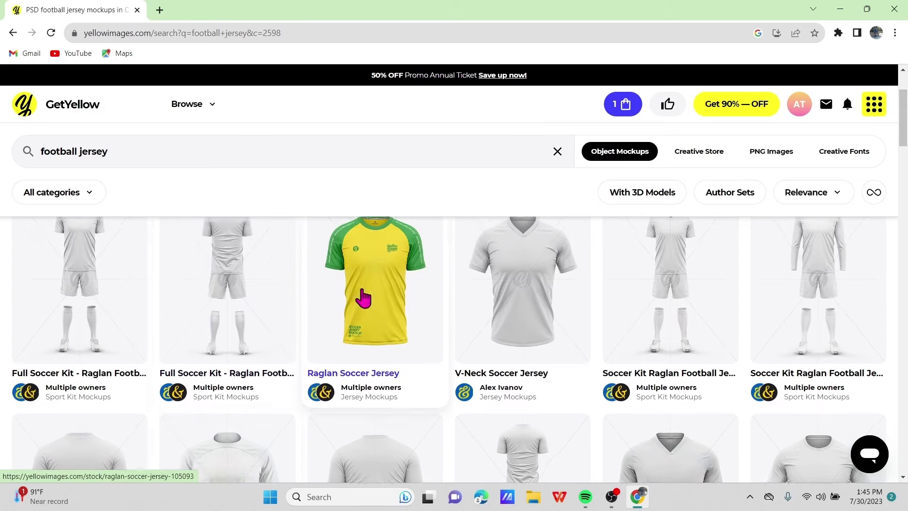
scroll(391, 333, "down", 1)
scroll(395, 331, "up", 3)
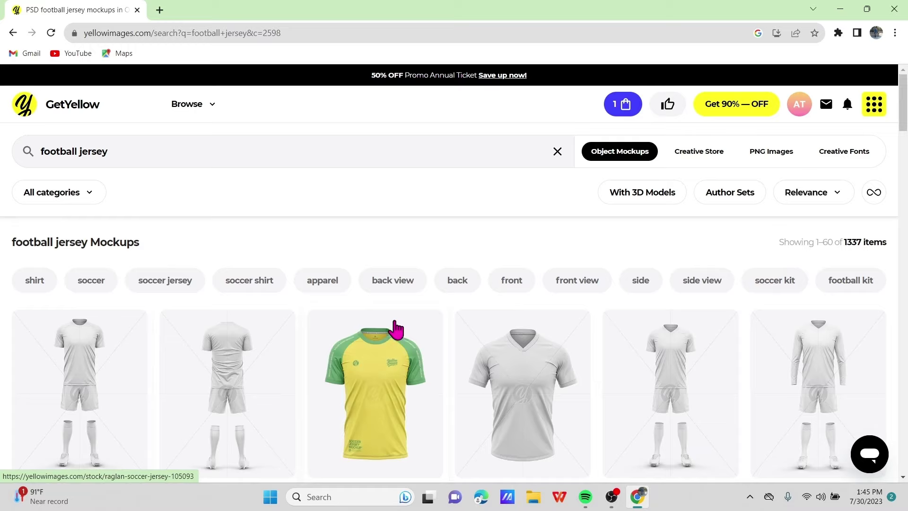
left_click(393, 368)
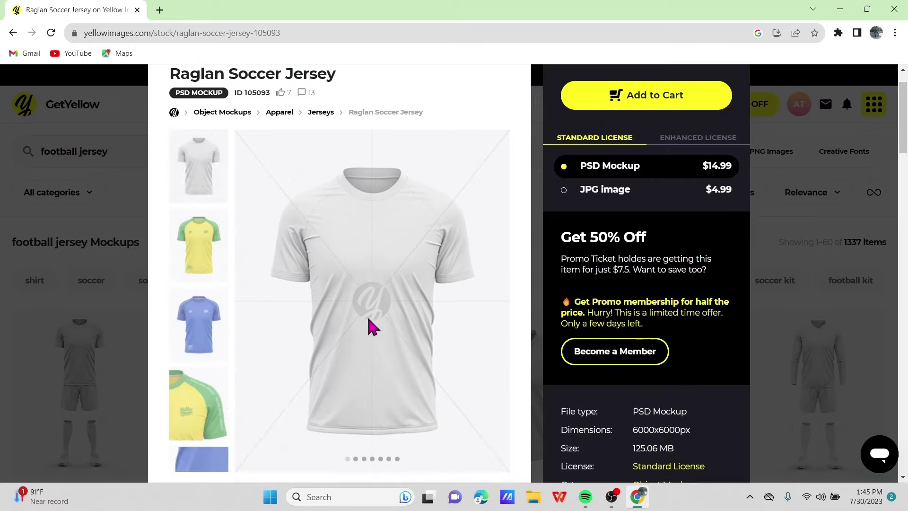
Save the plain grey jersey preview image as 2409796-cover.jpg in the DESIGN JERSY folder on the desktop
right_click(355, 297)
left_click(389, 323)
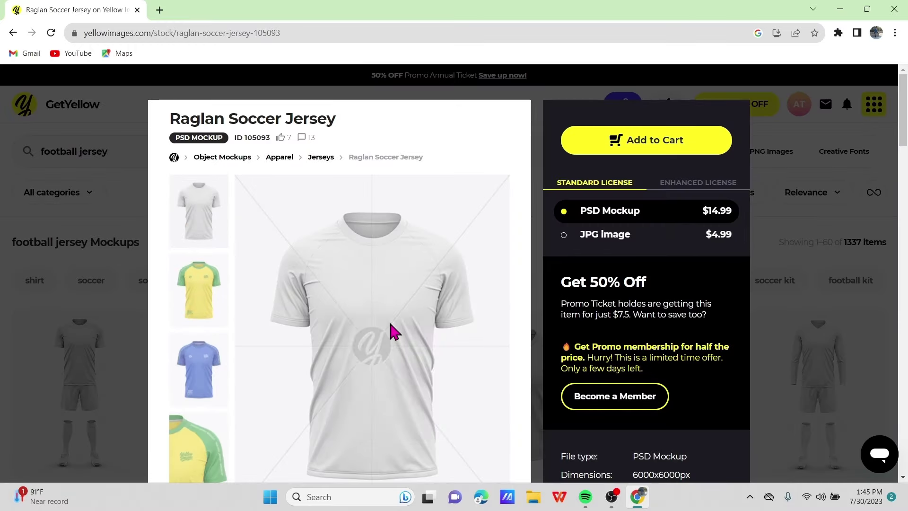
scroll(237, 174, "down", 2)
left_click(323, 175)
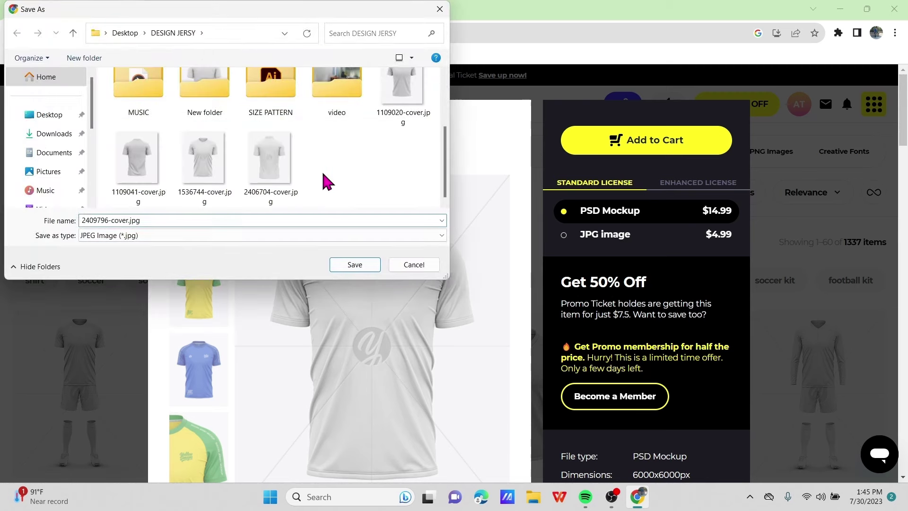
left_click(355, 265)
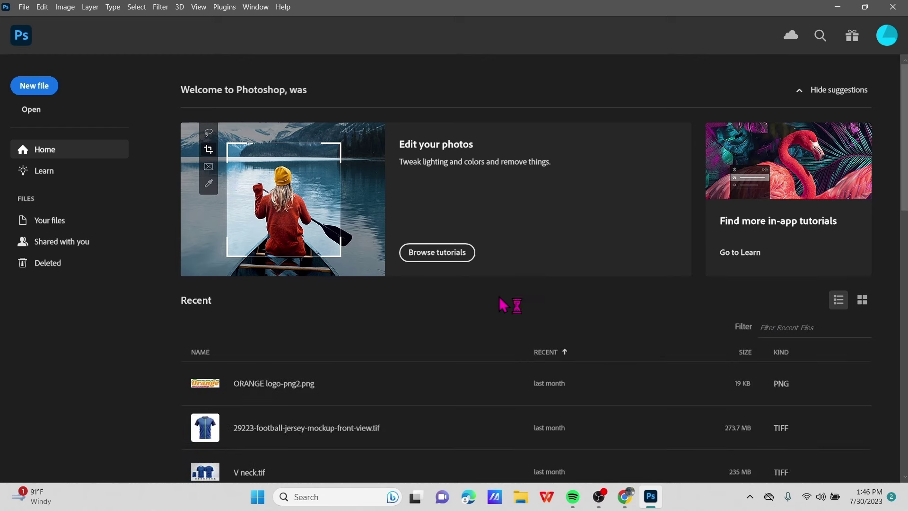
scroll(519, 387, "down", 3)
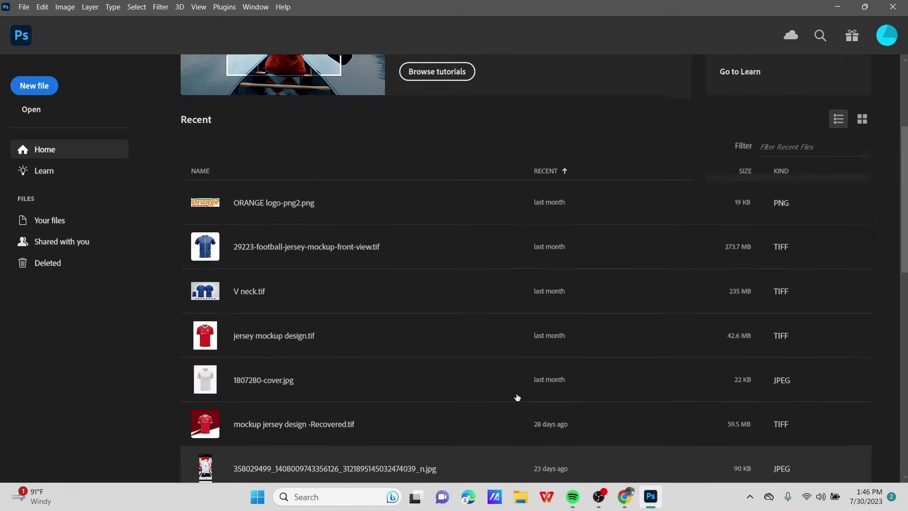
scroll(517, 397, "up", 3)
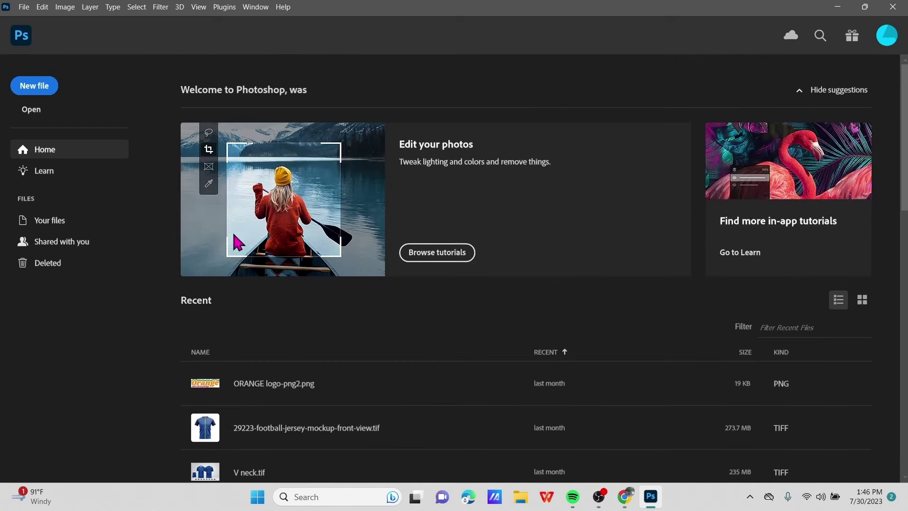
scroll(223, 307, "down", 3)
scroll(223, 308, "up", 3)
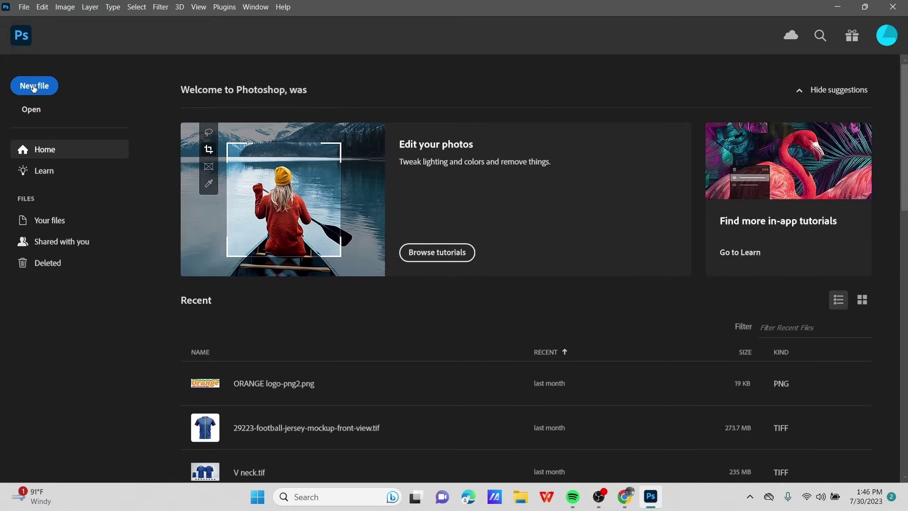
Create a new Photoshop document named "jersey mockup", 3500 x 4000 pixels at 300 pixels/inch, RGB Color, with a white background
left_click(43, 94)
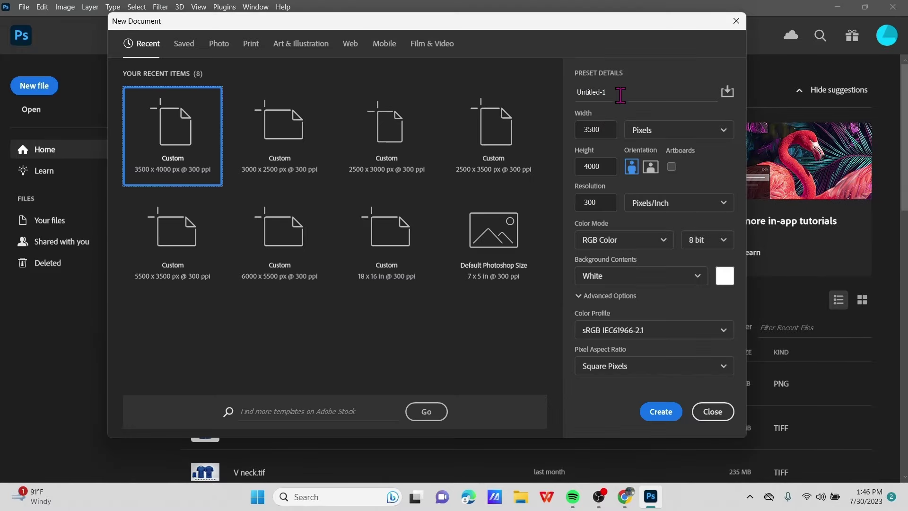
left_click(620, 93)
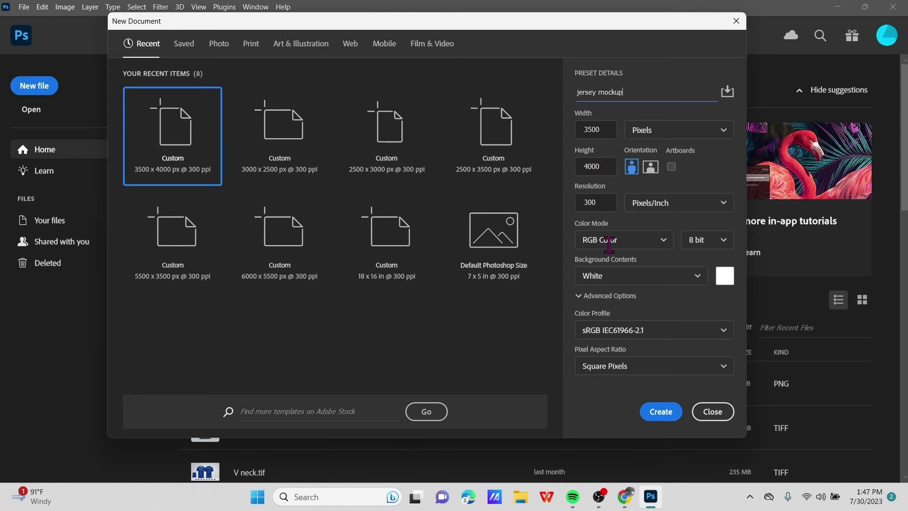
left_click(661, 411)
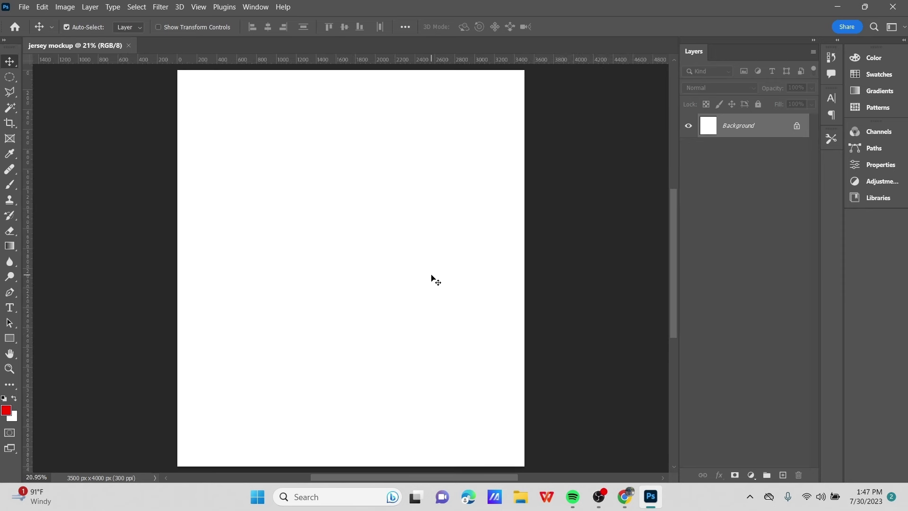
Place 2409796-cover.jpg from the DESIGN JERSY folder as an embedded image in the document
left_click(25, 7)
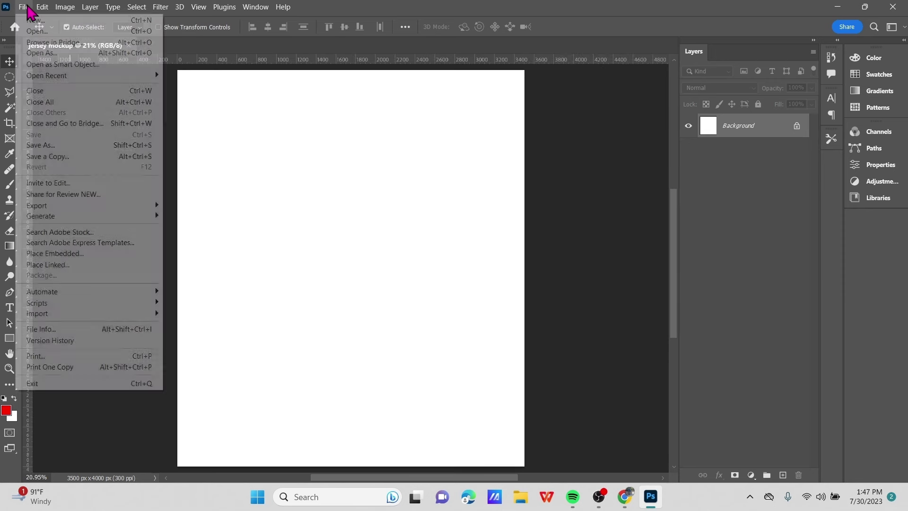
left_click(61, 256)
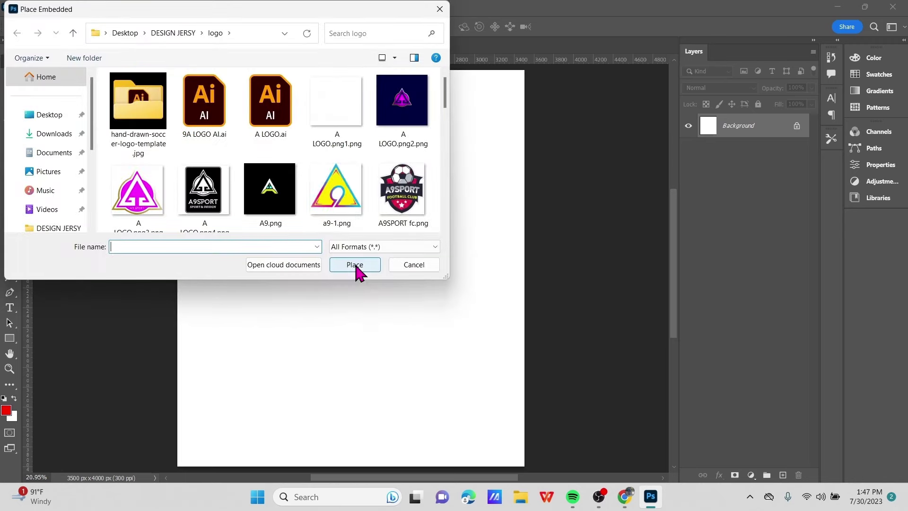
left_click(73, 32)
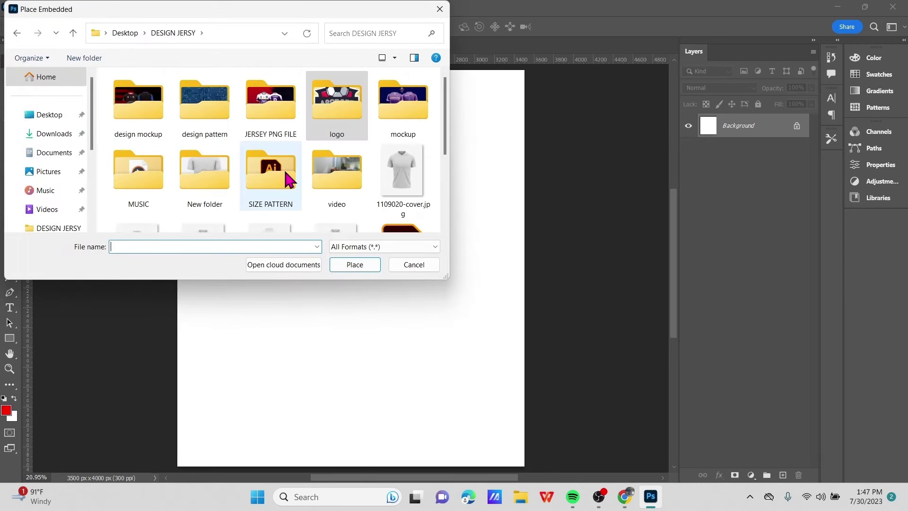
scroll(283, 180, "down", 5)
scroll(282, 180, "up", 1)
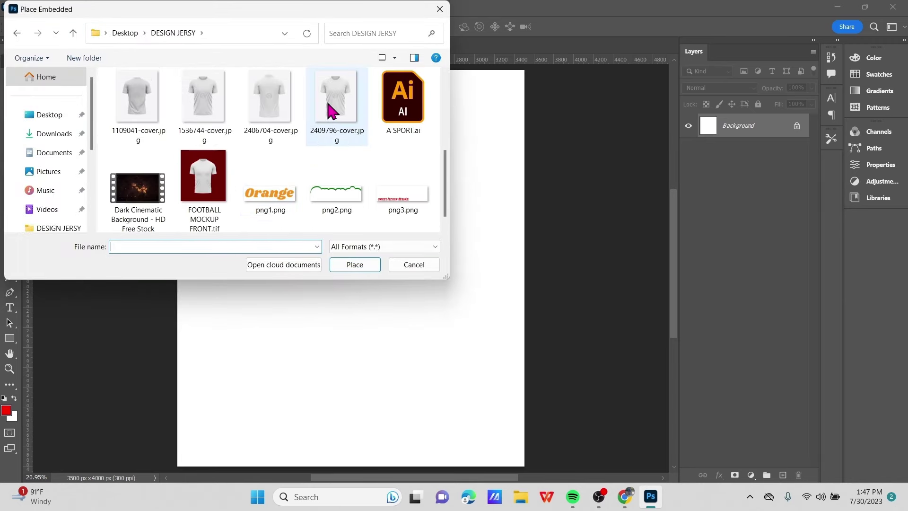
scroll(354, 156, "down", 1)
scroll(345, 168, "up", 1)
left_click(340, 113)
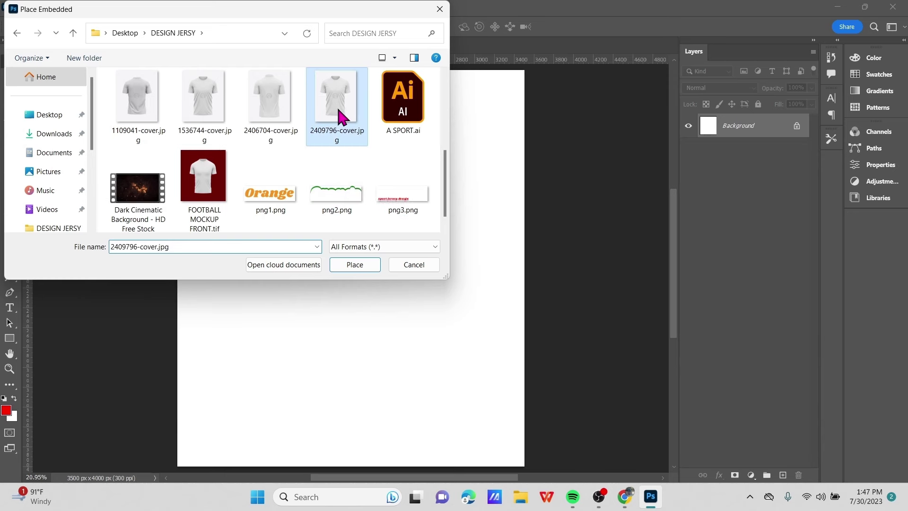
left_click(346, 263)
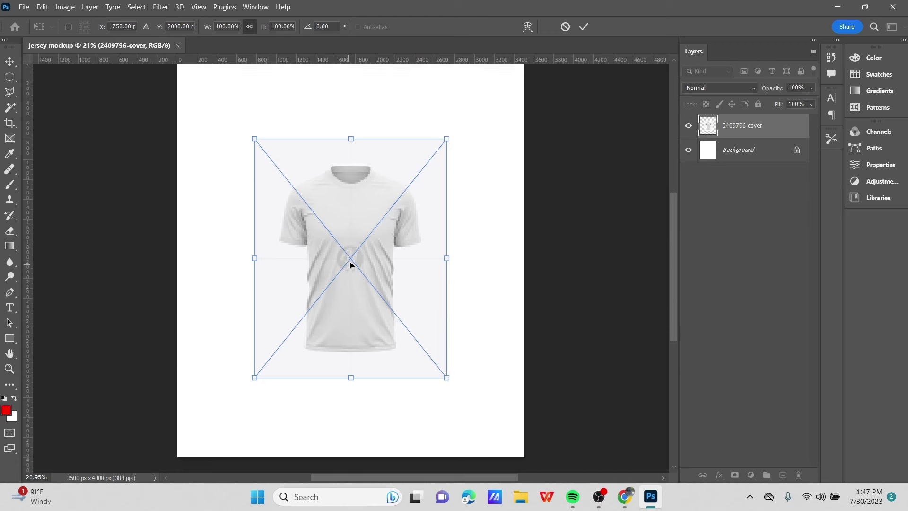
left_click(585, 27)
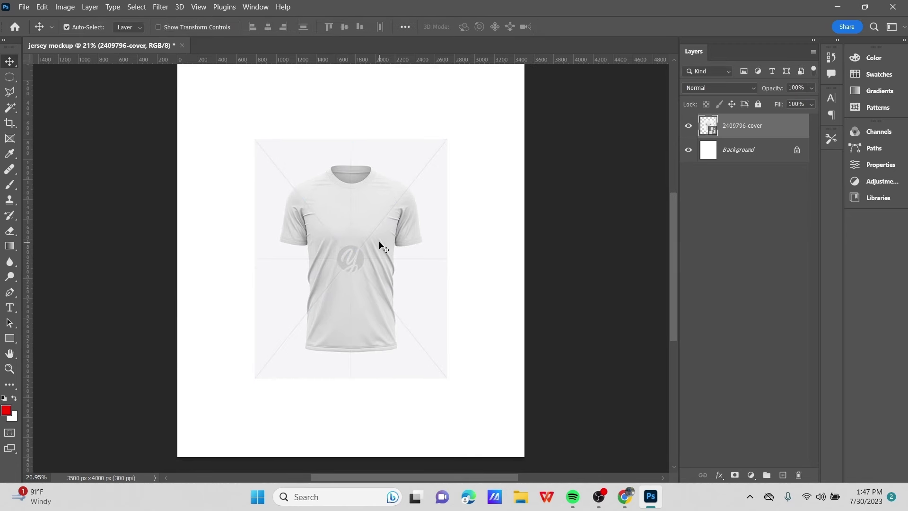
Scale the placed jersey image proportionally to about 140% so it fills most of the canvas
scroll(383, 247, "up", 1)
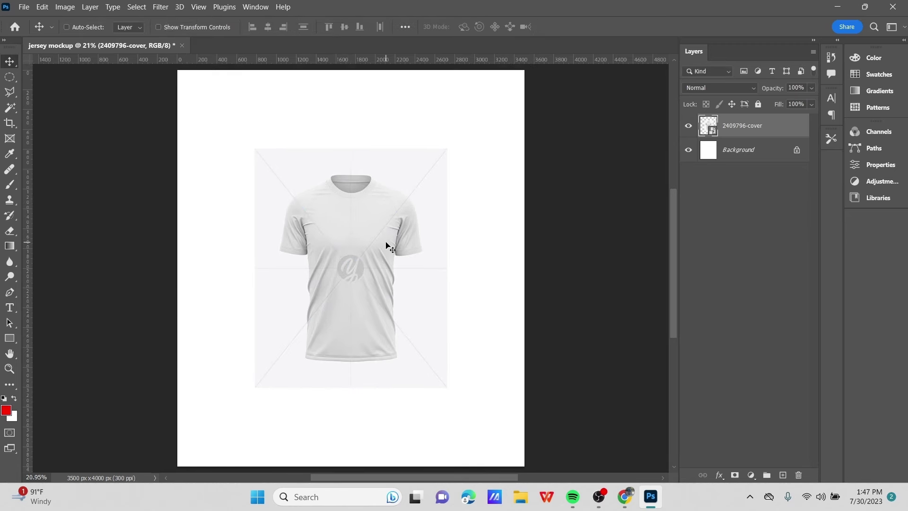
key("ctrl+t")
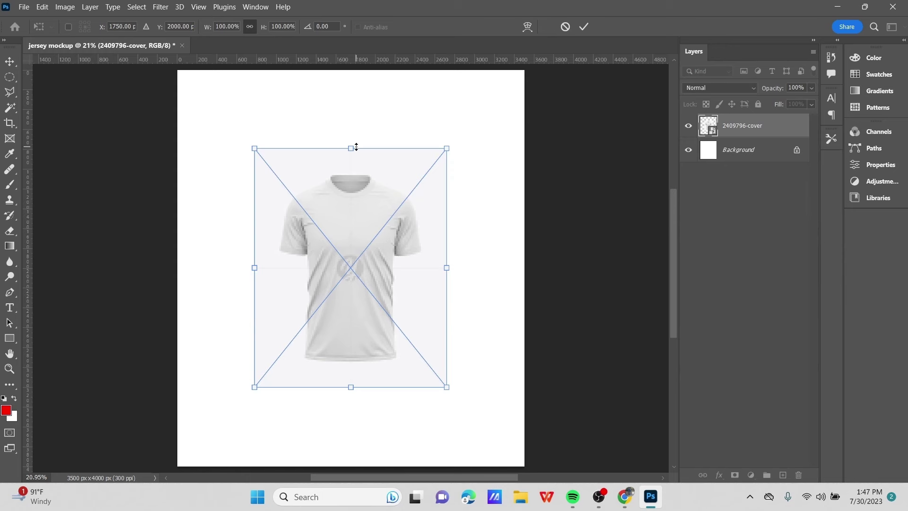
left_click_drag(356, 146, 358, 109)
scroll(379, 333, "down", 4)
left_click_drag(351, 350, 357, 432)
scroll(367, 312, "up", 1)
left_click_drag(350, 116, 352, 114)
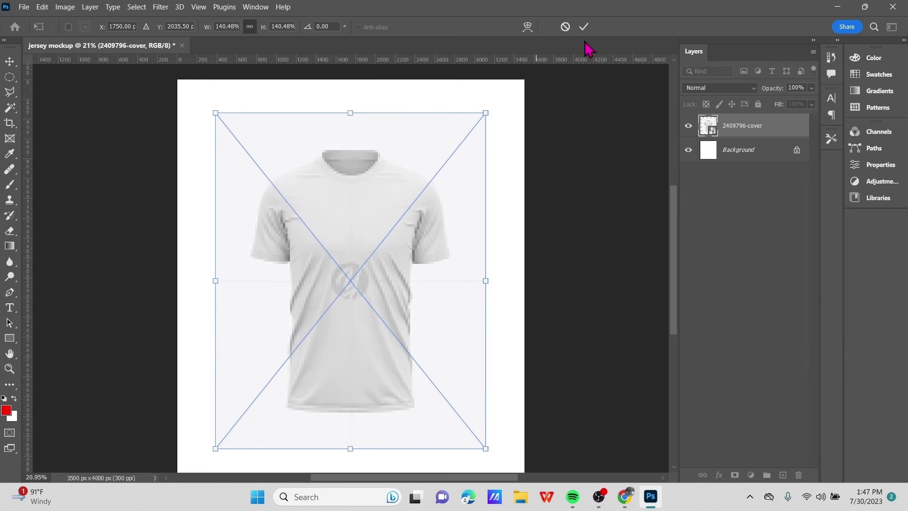
left_click(584, 26)
Move the jersey image up about 35 px to centre it on the canvas, and deselect its layer
scroll(406, 235, "down", 3)
left_click(404, 234)
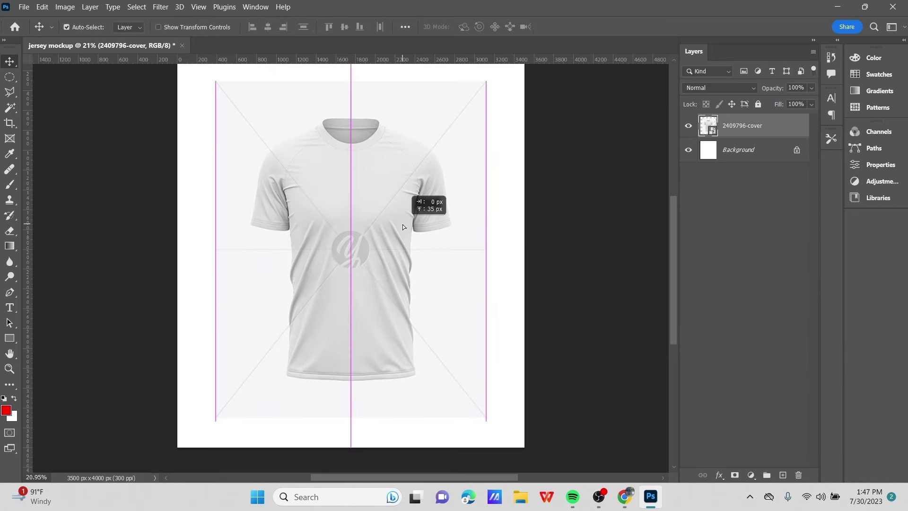
scroll(446, 233, "up", 3)
left_click_drag(338, 278, 339, 278)
left_click(590, 257)
scroll(410, 263, "down", 3)
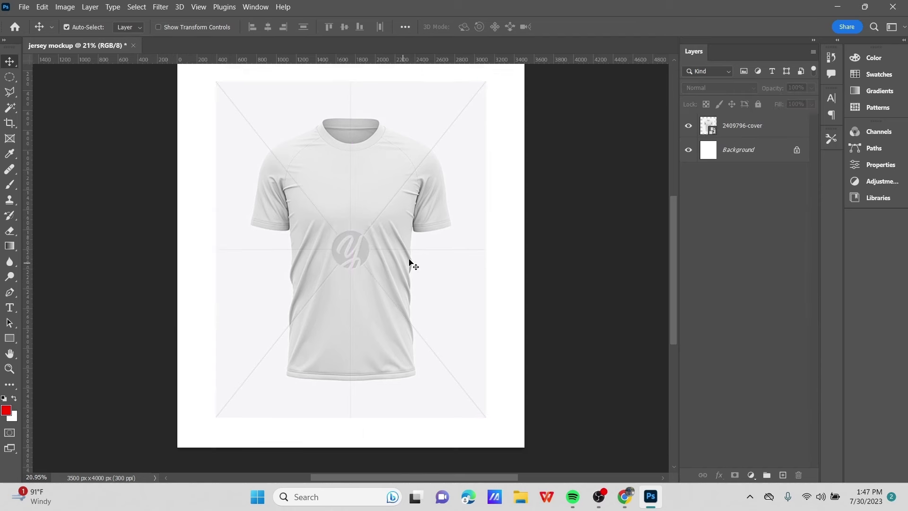
scroll(409, 263, "up", 2)
Rasterize the 2409796-cover jersey layer
left_click(741, 128)
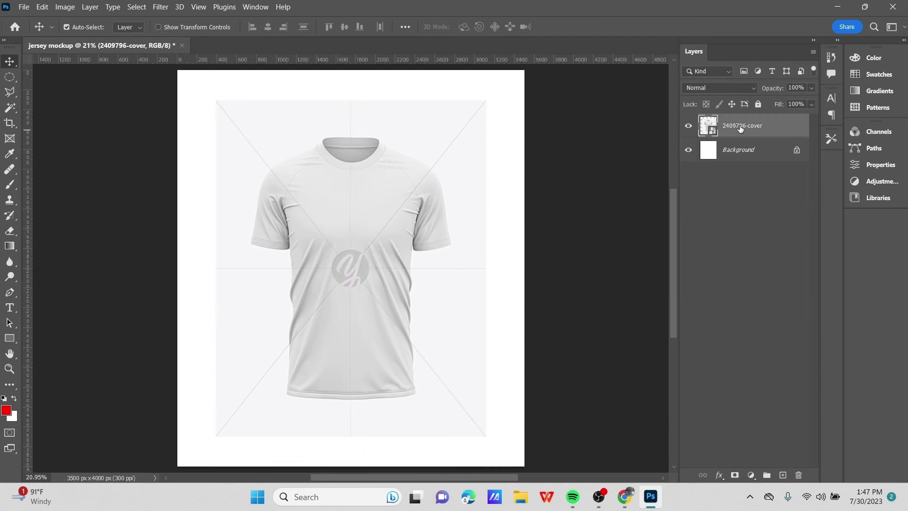
right_click(744, 134)
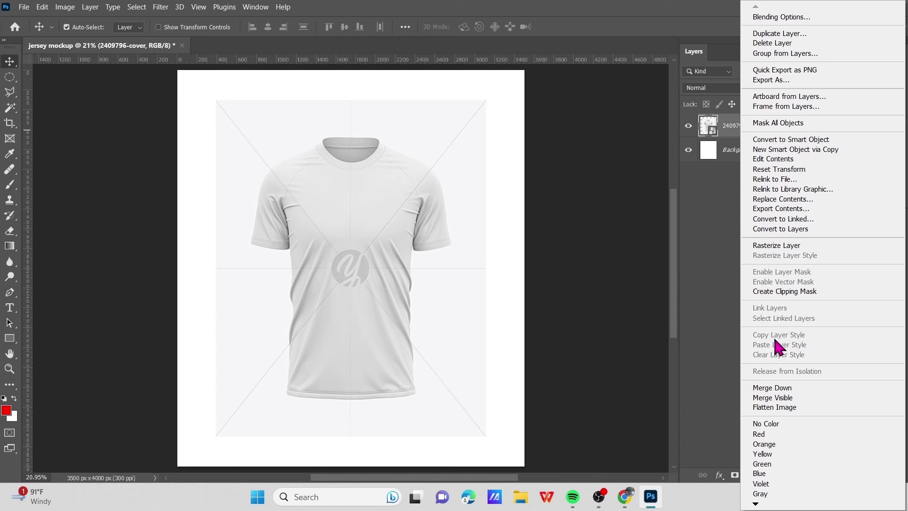
left_click(783, 245)
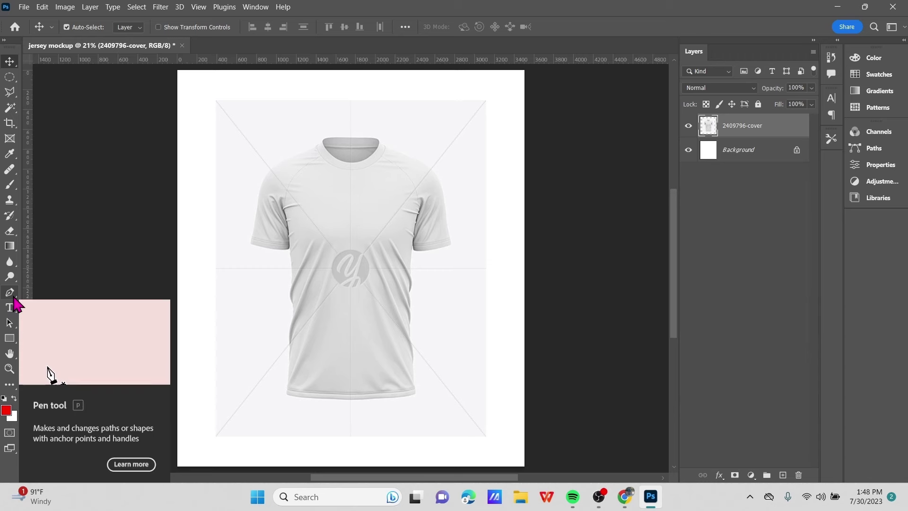
Start a Pen tool path at the centre of the jersey's bottom hem and trace around its lower-left corner
left_click(13, 296)
right_click(14, 296)
left_click(51, 294)
scroll(294, 304, "down", 2)
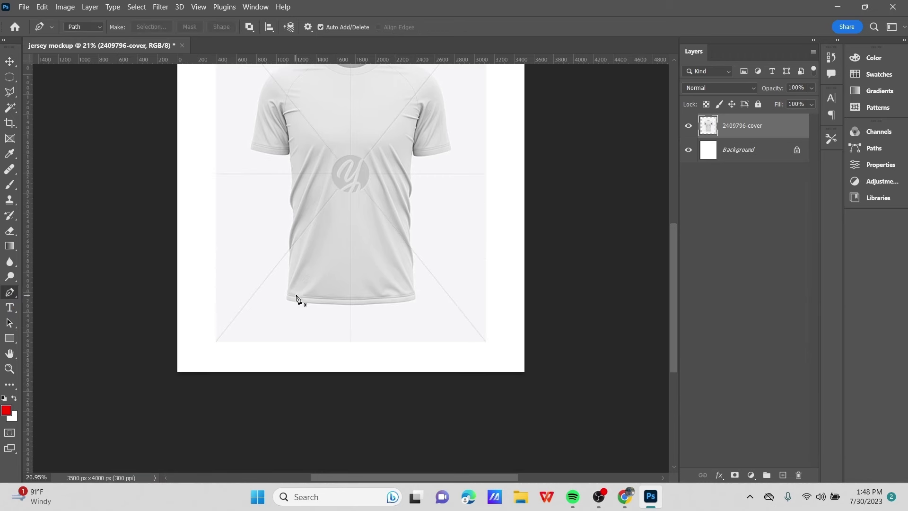
scroll(313, 297, "up", 2)
scroll(313, 297, "up", 4)
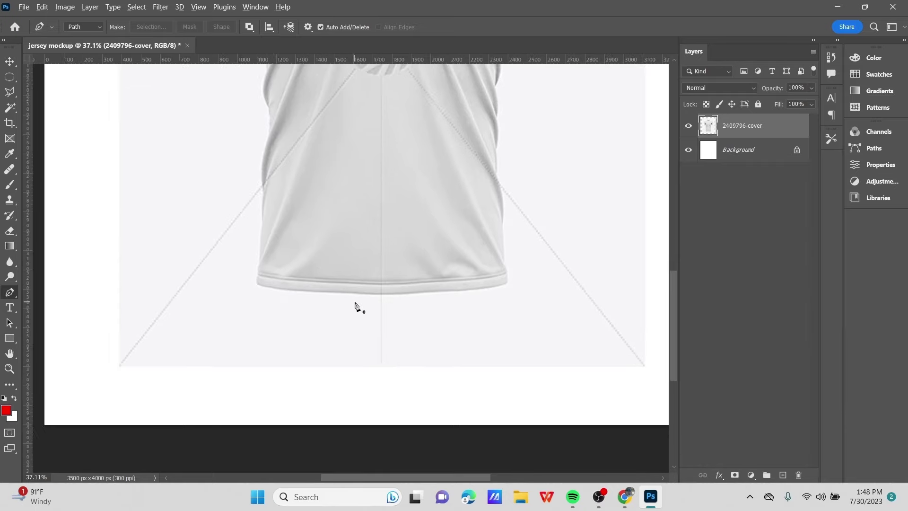
scroll(400, 296, "up", 2)
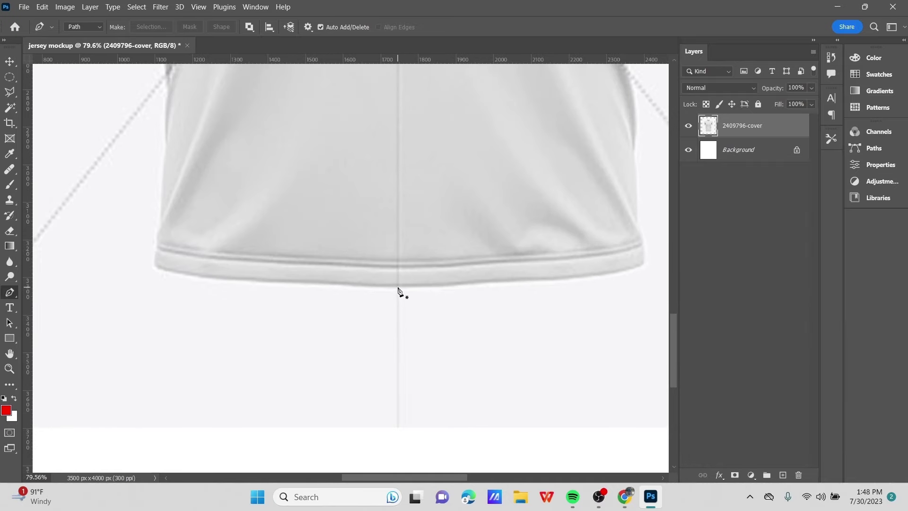
left_click(398, 287)
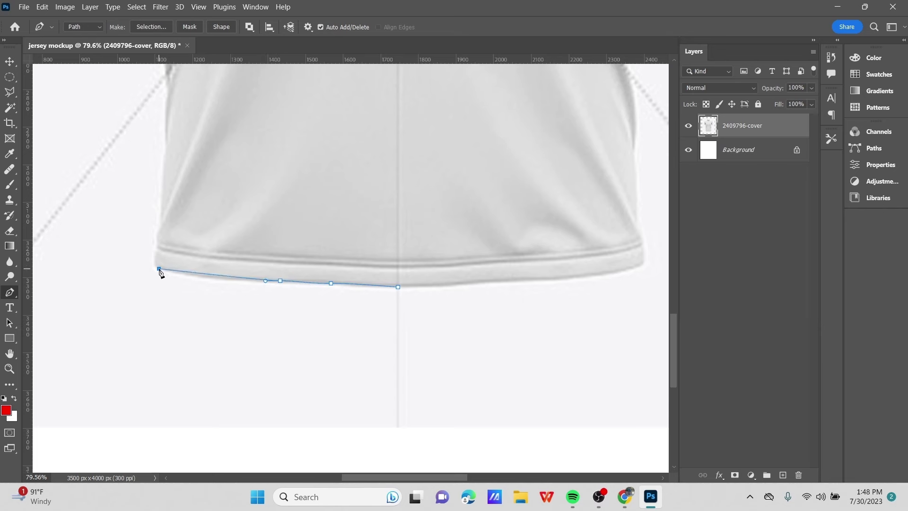
left_click_drag(160, 269, 143, 260)
scroll(163, 269, "up", 2)
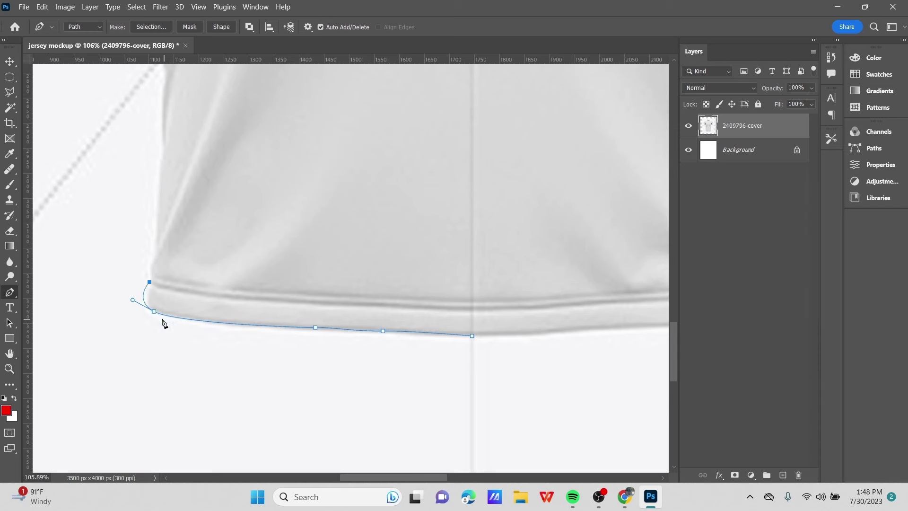
left_click_drag(138, 305, 141, 308)
Continue the path up the jersey's left side from the hem to the waist fold, following the body curve
scroll(168, 311, "up", 1)
scroll(161, 303, "up", 3)
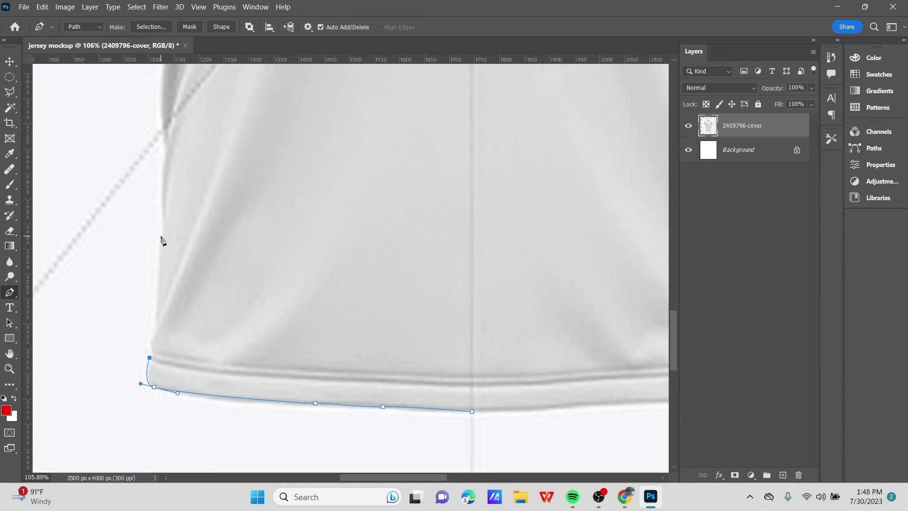
left_click(160, 226)
scroll(164, 232, "up", 4)
left_click(163, 240)
scroll(163, 241, "up", 4)
left_click_drag(178, 182, 192, 143)
scroll(183, 262, "up", 1)
scroll(179, 284, "up", 5)
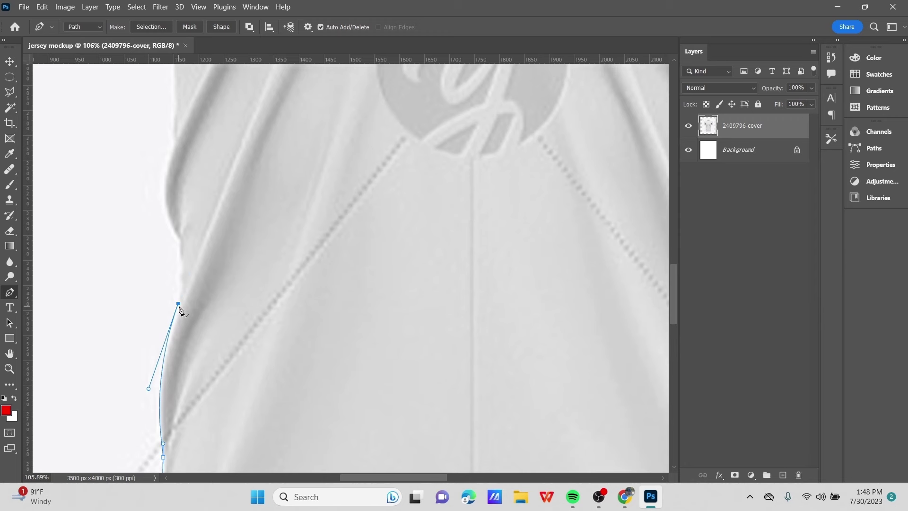
Trace the jersey's left edge from the waist around the side fold up to the underside of the left sleeve
scroll(185, 312, "up", 1)
scroll(182, 331, "up", 1)
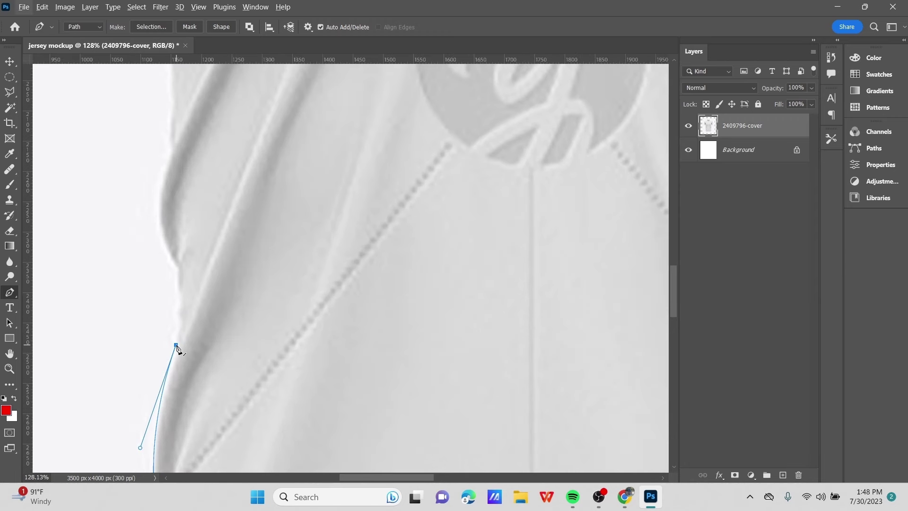
left_click(175, 273)
scroll(170, 265, "up", 2)
left_click_drag(171, 225, 205, 169)
scroll(170, 284, "up", 5)
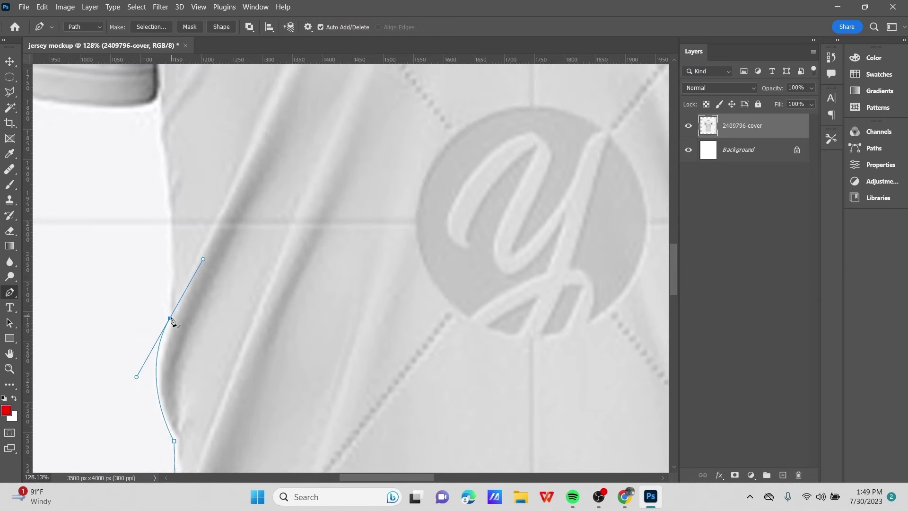
scroll(179, 258, "up", 5)
left_click_drag(158, 188, 156, 155)
Trace the path around the left sleeve's cuff and onto its outer edge, keeping the path open for continuation
scroll(324, 153, "left", 8)
scroll(324, 153, "down", 3)
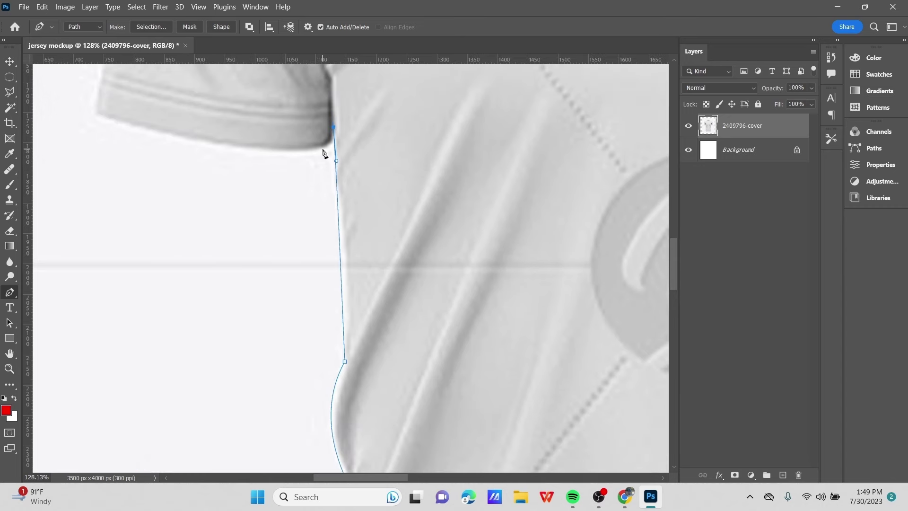
scroll(311, 169, "up", 3)
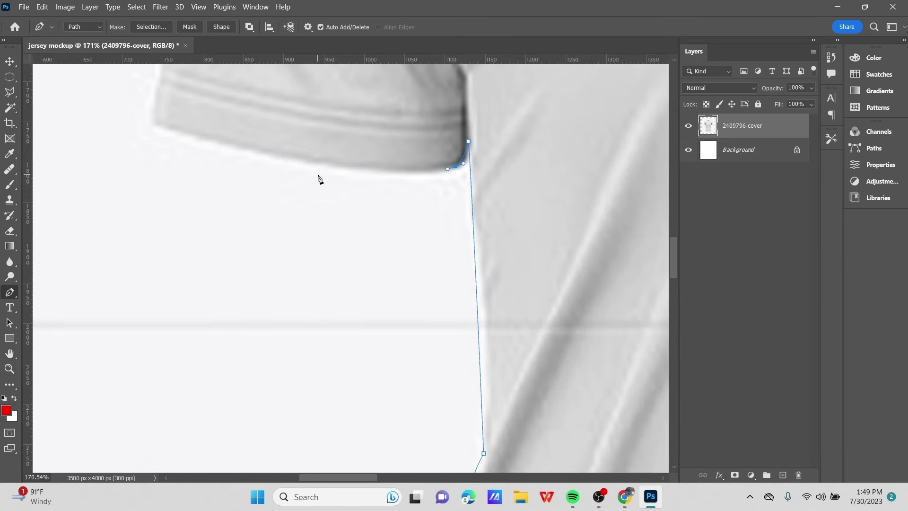
left_click_drag(311, 161, 356, 168)
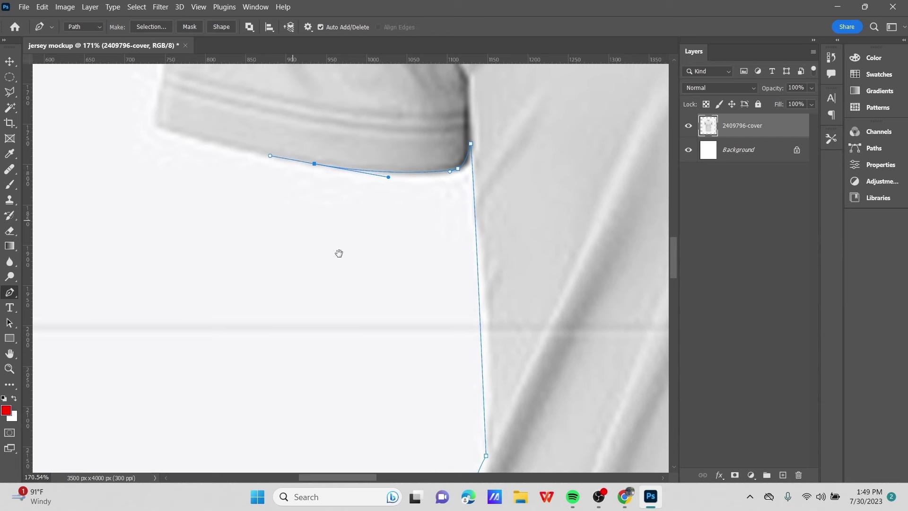
scroll(339, 253, "left", 4)
scroll(339, 254, "up", 3)
left_click_drag(301, 246, 309, 210)
scroll(291, 242, "up", 2)
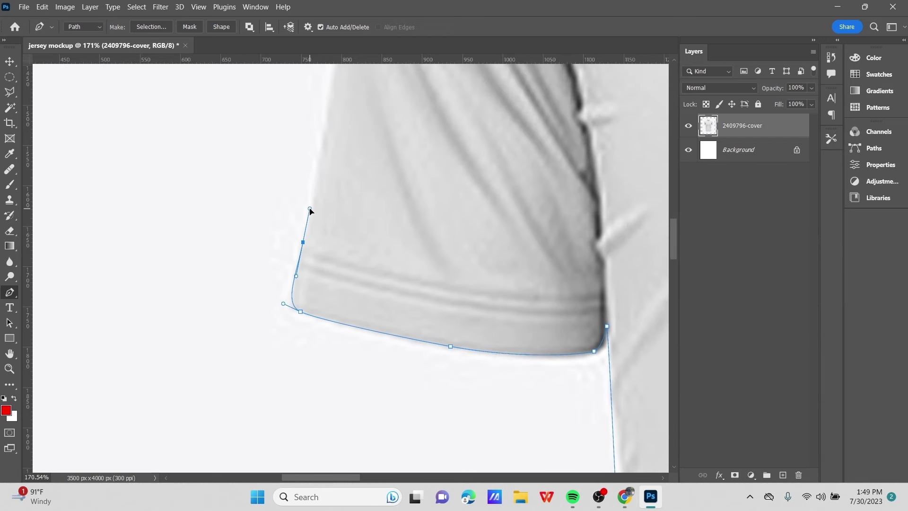
key("Escape")
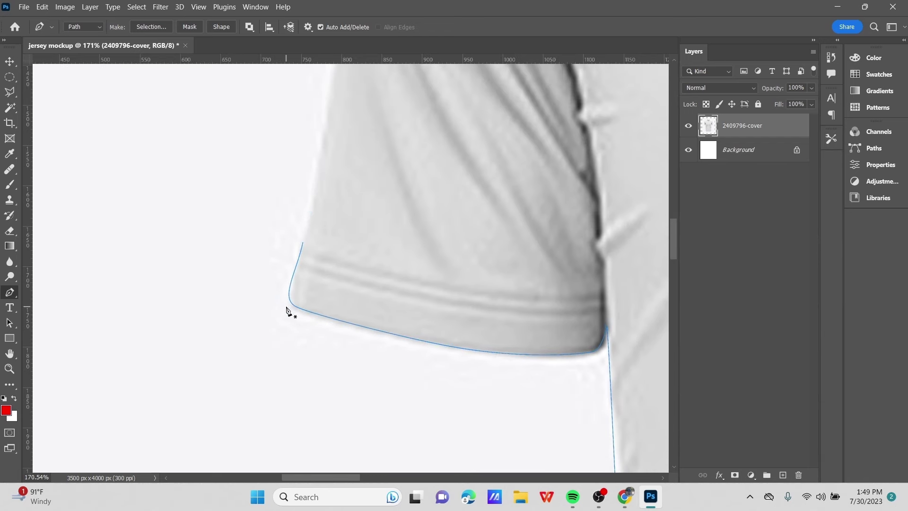
left_click(302, 244)
Extend the path up the left sleeve's outer edge and around the curve of the shoulder
scroll(347, 230, "up", 3)
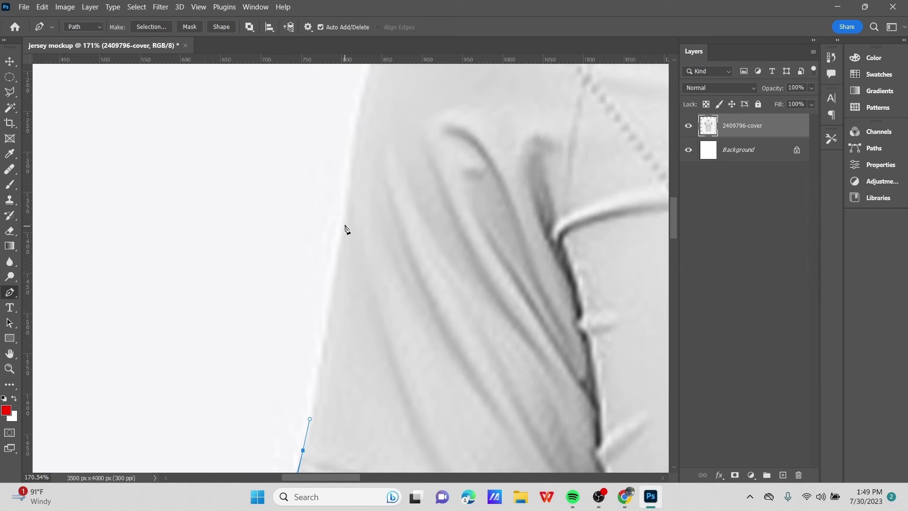
left_click_drag(342, 207, 345, 171)
scroll(304, 318, "up", 3)
scroll(304, 319, "right", 2)
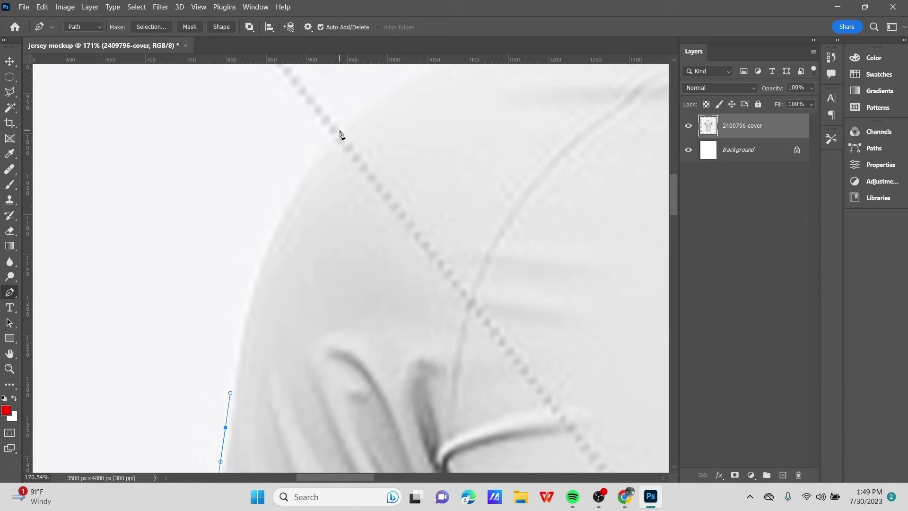
left_click_drag(339, 130, 396, 89)
Trace the left shoulder slope up to the base of the collar, replacing the misplaced anchor with a closer-fitting curve
scroll(397, 211, "up", 3)
scroll(397, 211, "right", 2)
left_click_drag(435, 185, 468, 168)
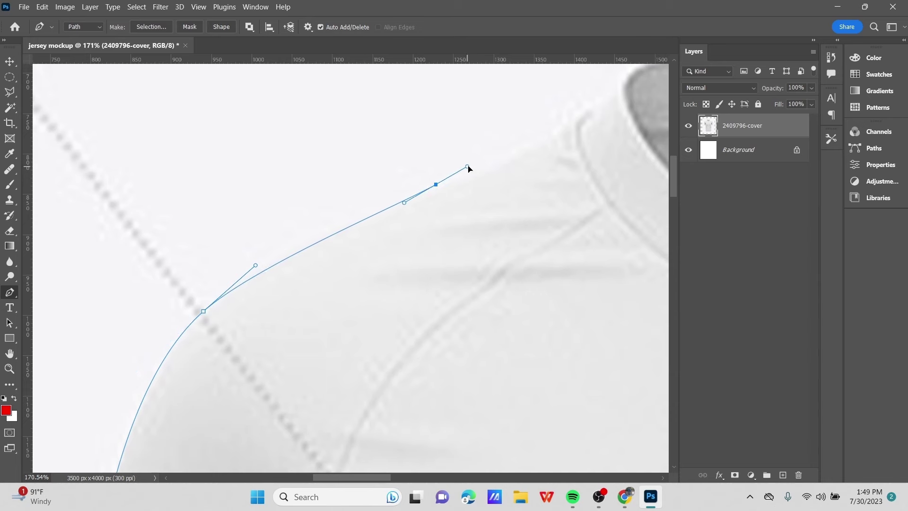
key("ctrl+z")
left_click_drag(363, 195, 401, 180)
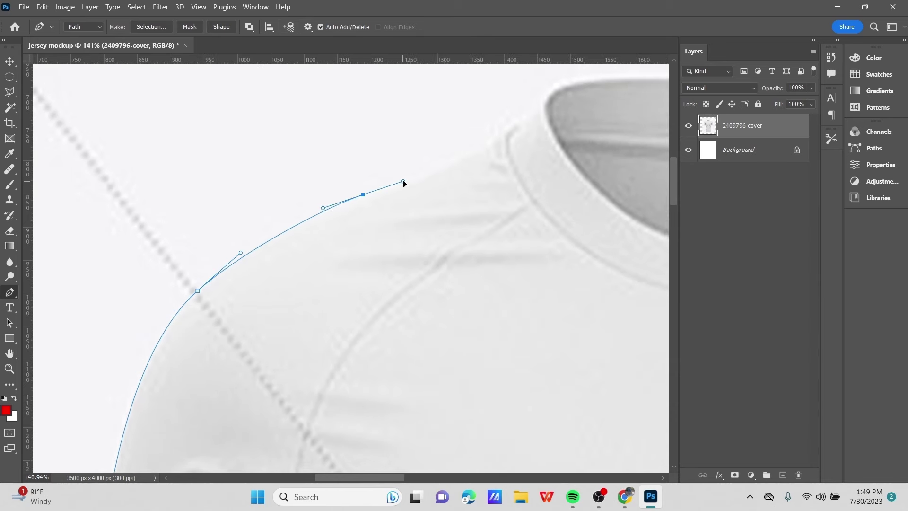
scroll(490, 207, "down", 2)
left_click_drag(490, 207, 265, 323)
left_click_drag(314, 234, 334, 219)
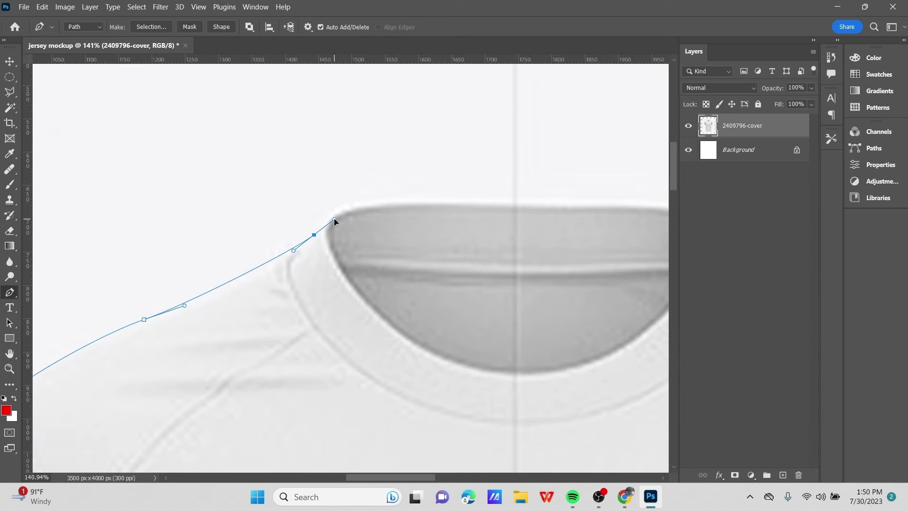
Curve the path around the collar's left end and adjust the anchor and handle to fit its edge
left_click_drag(389, 199, 450, 198)
scroll(332, 263, "down", 2)
scroll(359, 222, "up", 1)
scroll(359, 222, "left", 1)
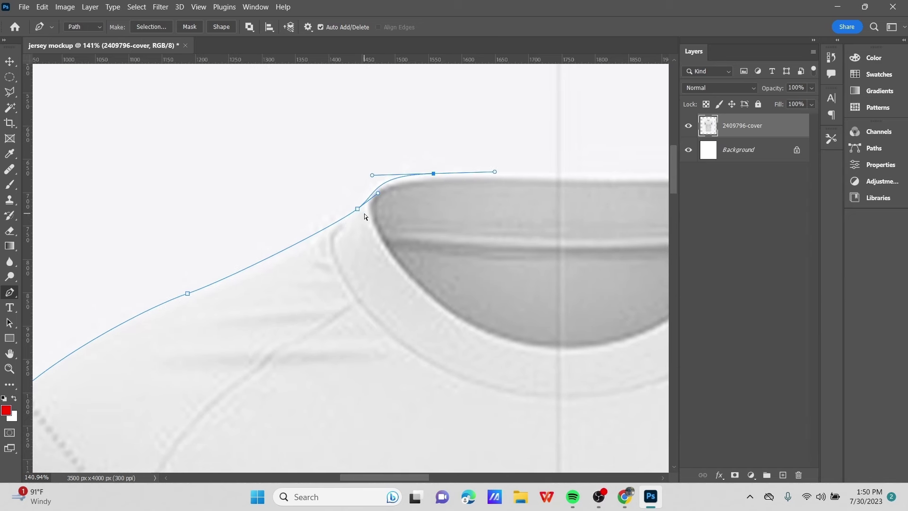
left_click_drag(358, 209, 350, 214)
left_click_drag(372, 175, 363, 176)
Trace the path across the collar's top edge and around its right end, fitting the curve with the handles
scroll(293, 217, "right", 5)
scroll(293, 218, "up", 1)
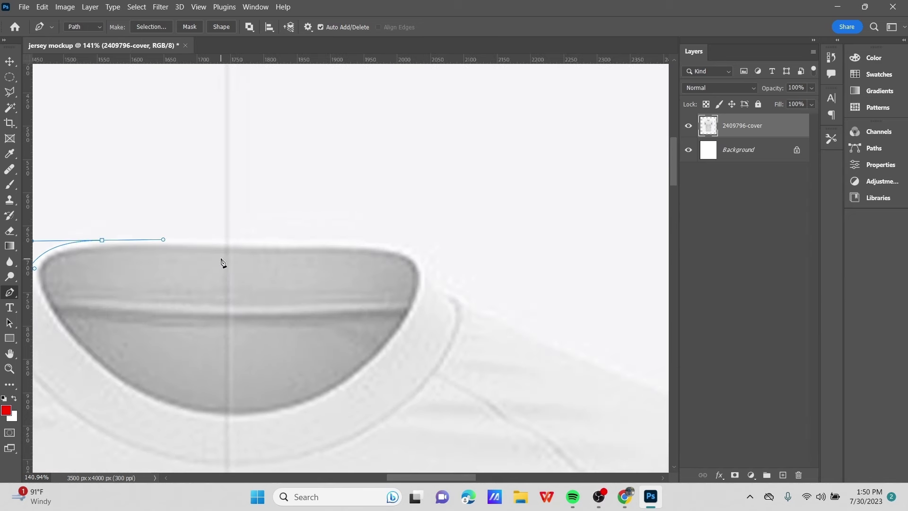
left_click_drag(226, 238, 239, 239)
left_click_drag(355, 242, 376, 244)
scroll(375, 250, "down", 3)
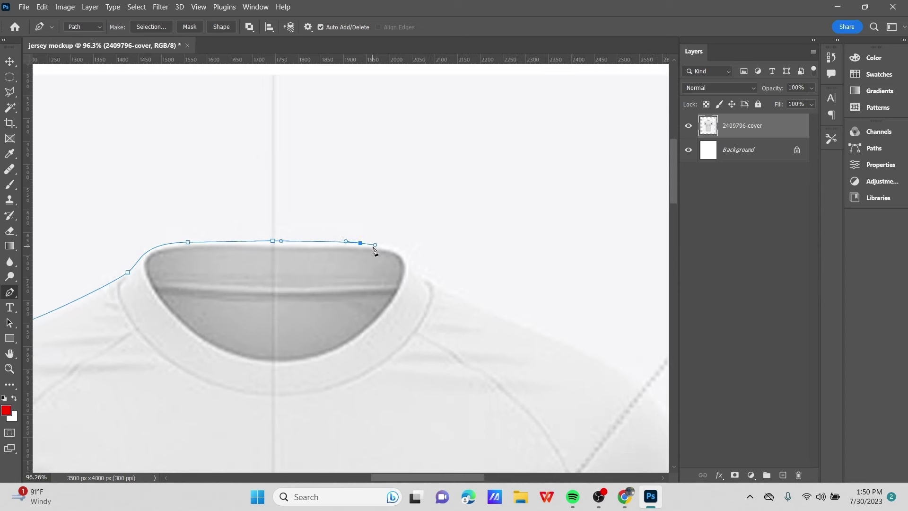
scroll(426, 282, "up", 2)
left_click_drag(426, 279, 434, 292)
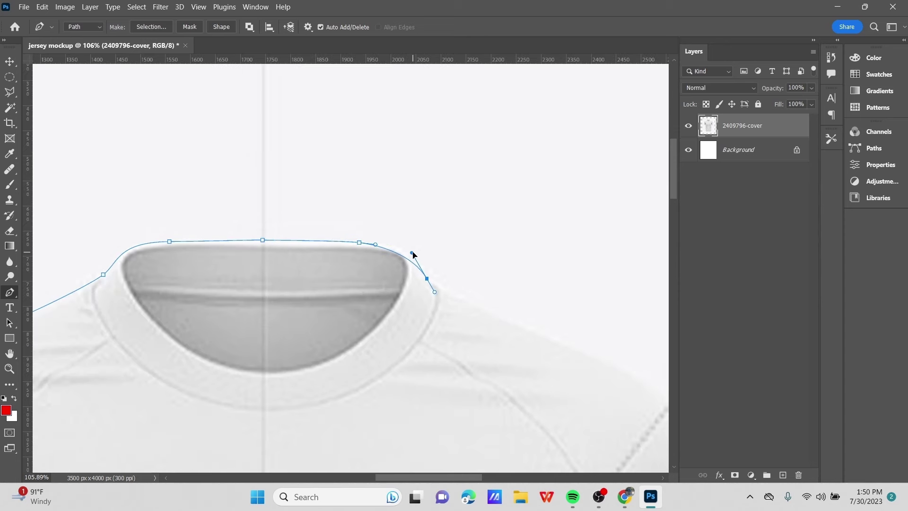
left_click_drag(384, 246, 401, 242)
Trace the right shoulder slope down to the upper sleeve and adjust the handle to match the shoulder curve
scroll(401, 242, "down", 2)
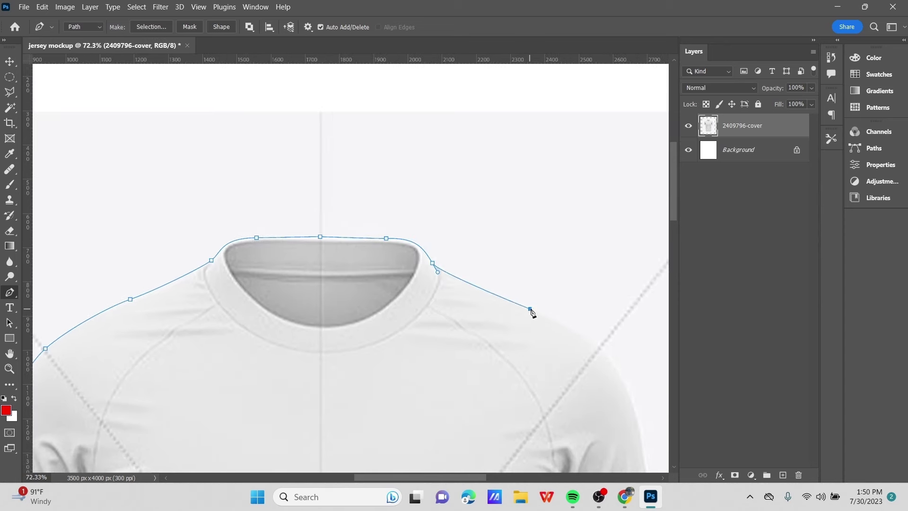
left_click_drag(546, 311, 563, 317)
left_click_drag(562, 318, 371, 209)
left_click_drag(290, 262, 302, 214)
left_click_drag(477, 287, 481, 321)
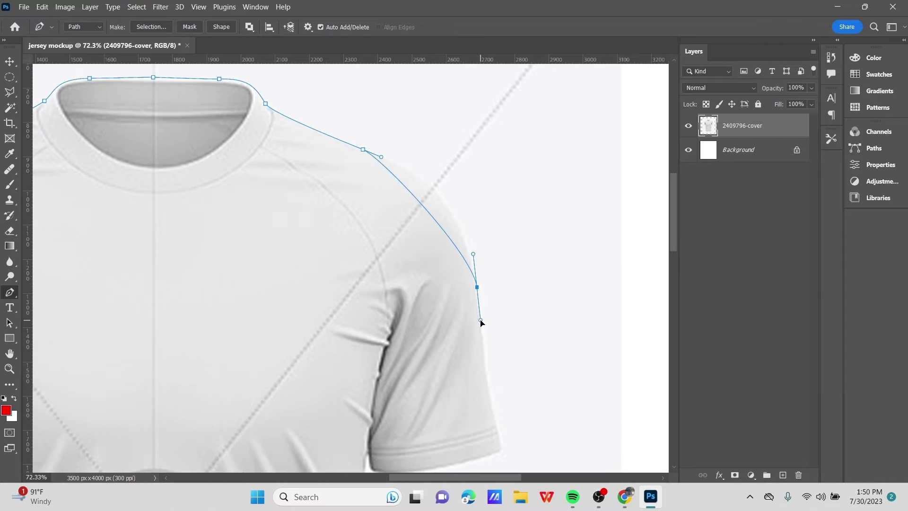
left_click_drag(473, 255, 467, 192)
Continue the path down the right sleeve's outer edge and around the outer corner of its cuff
scroll(501, 349, "down", 2)
left_click_drag(501, 348, 512, 368)
scroll(494, 303, "up", 2)
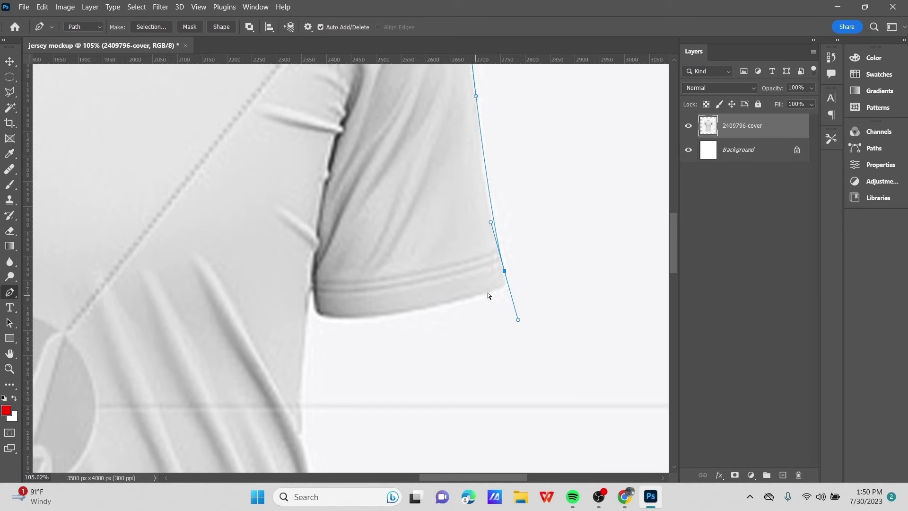
left_click(505, 271)
scroll(505, 271, "down", 1)
left_click_drag(495, 271, 490, 271)
Trace the lower edge of the right sleeve's cuff to its inner corner beside the body
scroll(589, 307, "left", 4)
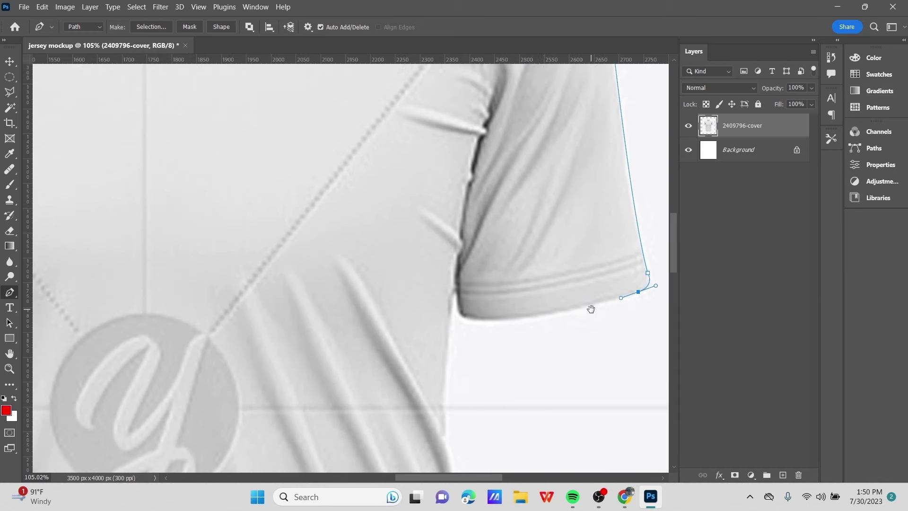
scroll(472, 339, "up", 2)
left_click_drag(506, 318, 448, 295)
scroll(453, 293, "up", 2)
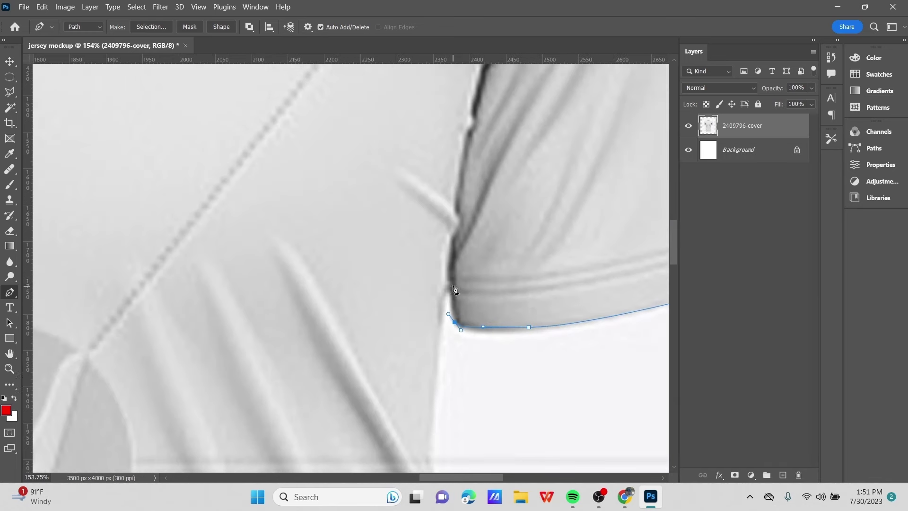
Extend the path from the right underarm down the jersey's side, following the folds to the waist
scroll(453, 290, "down", 4)
left_click_drag(441, 364, 438, 400)
scroll(439, 315, "down", 9)
left_click_drag(434, 267, 465, 223)
scroll(437, 295, "down", 4)
scroll(436, 246, "down", 3)
scroll(428, 236, "down", 3)
left_click_drag(430, 287, 462, 260)
Trace the lower right side of the jersey down to just above the hem and refine the curve's handle
scroll(430, 289, "down", 3)
scroll(430, 246, "down", 5)
scroll(430, 245, "down", 3)
scroll(432, 269, "down", 9)
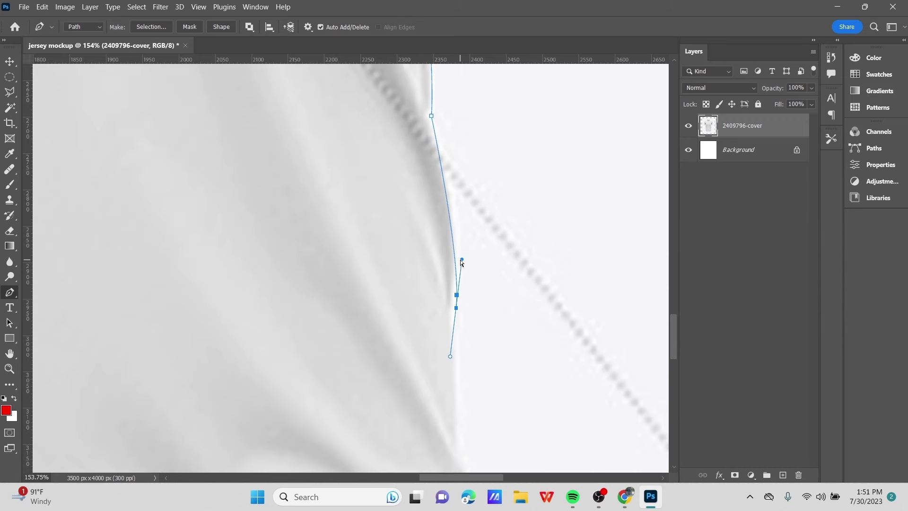
scroll(455, 251, "down", 5)
left_click(459, 299)
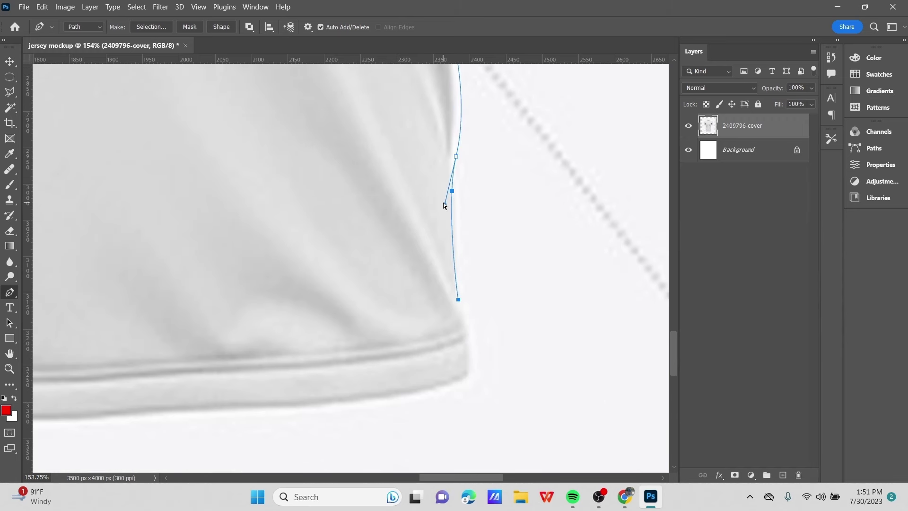
left_click_drag(444, 203, 459, 162)
Trace around the jersey's lower-right corner and along the bottom hem, closing the path at its starting anchor
scroll(462, 223, "down", 4)
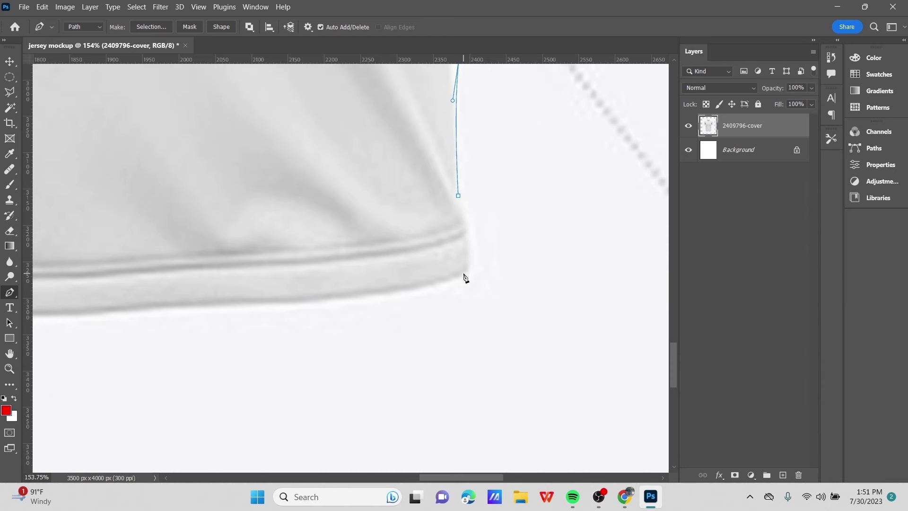
left_click_drag(463, 274, 431, 296)
scroll(448, 294, "left", 5)
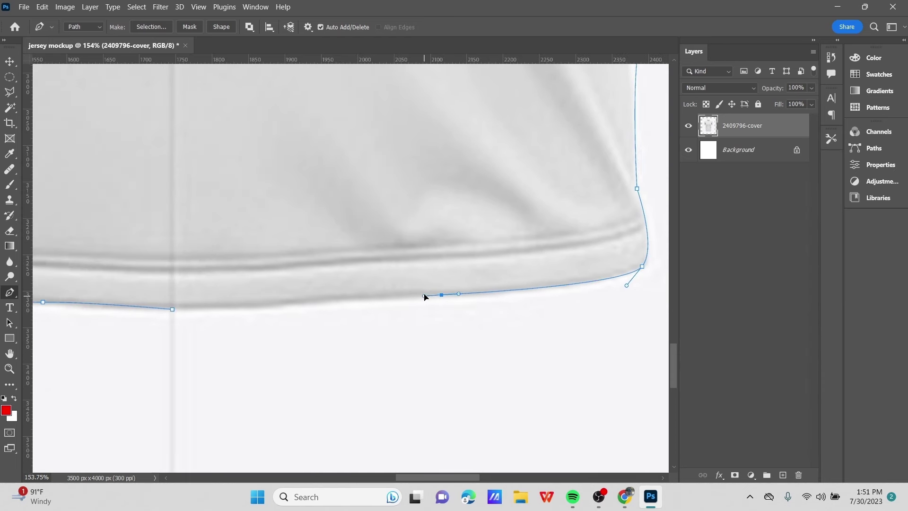
scroll(424, 296, "left", 4)
left_click_drag(363, 293, 346, 298)
left_click(235, 299)
scroll(284, 307, "down", 2)
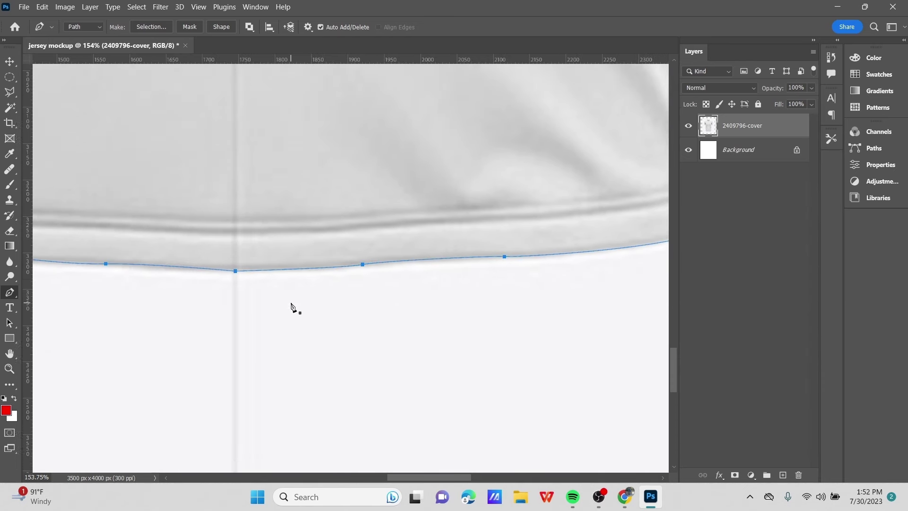
Smooth the path along the middle of the hem by adjusting the anchor points and their curve handles
left_click(442, 297, "ctrl")
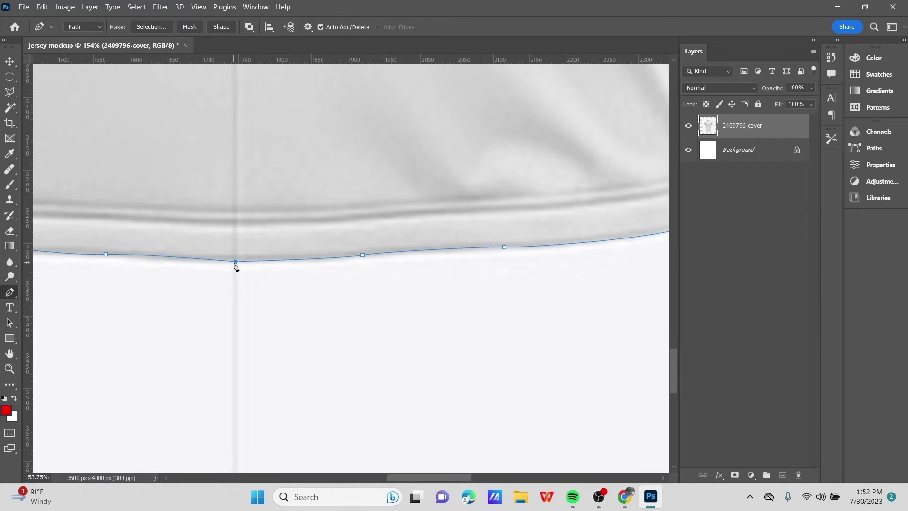
left_click_drag(235, 265, 284, 272)
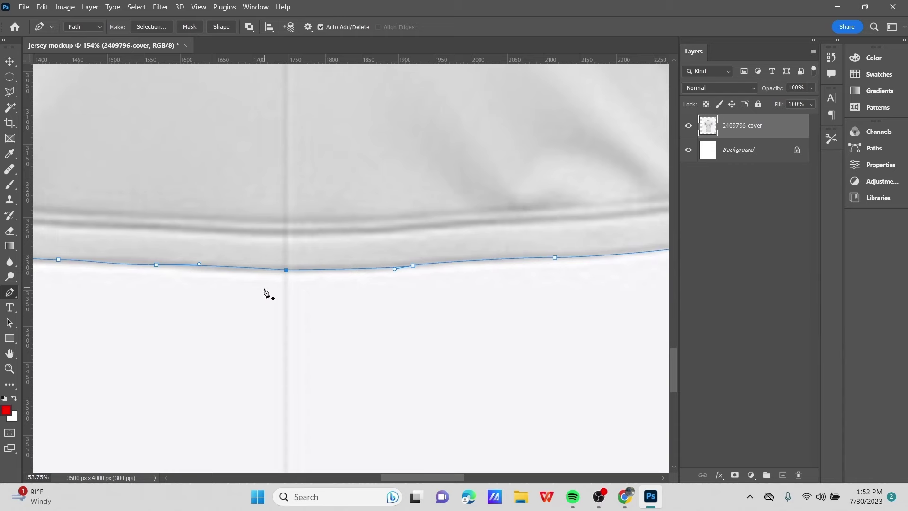
left_click_drag(264, 292, 450, 308)
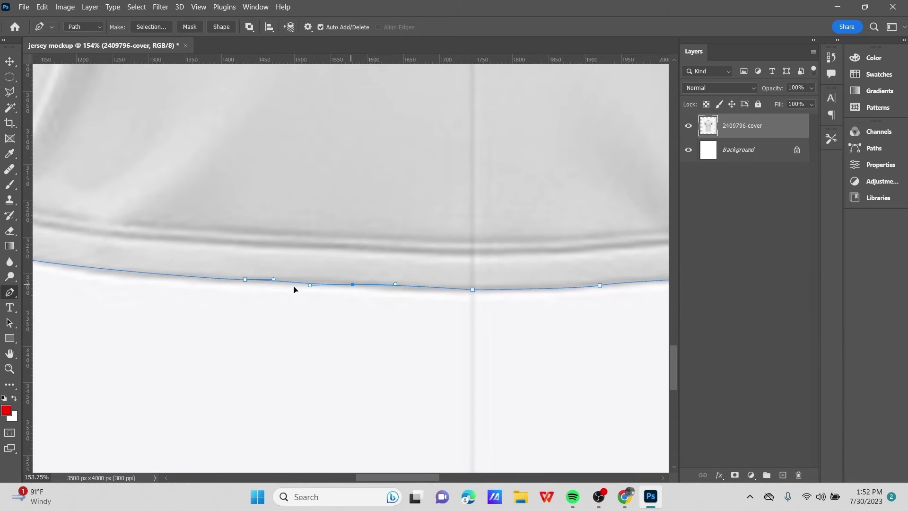
left_click_drag(311, 287, 313, 283)
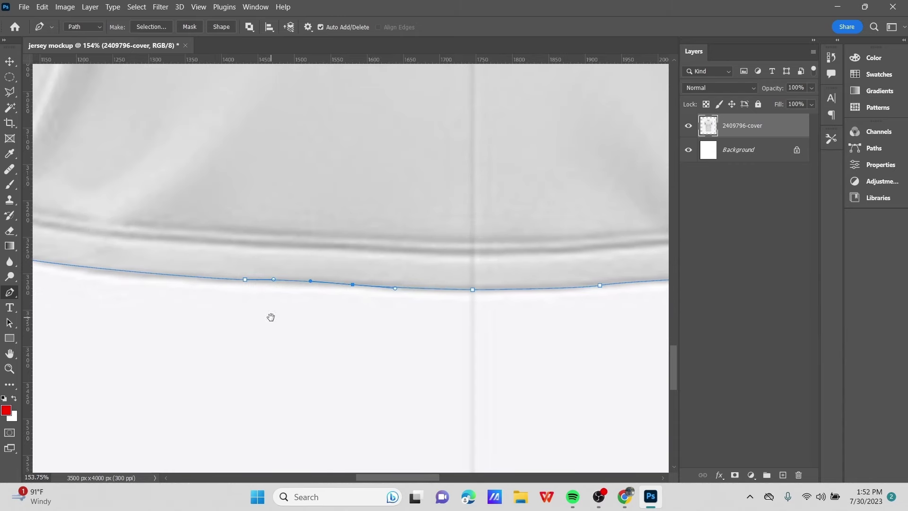
Convert the closed jersey path into a new anti-aliased selection with a 0-pixel feather radius
scroll(418, 356, "down", 5)
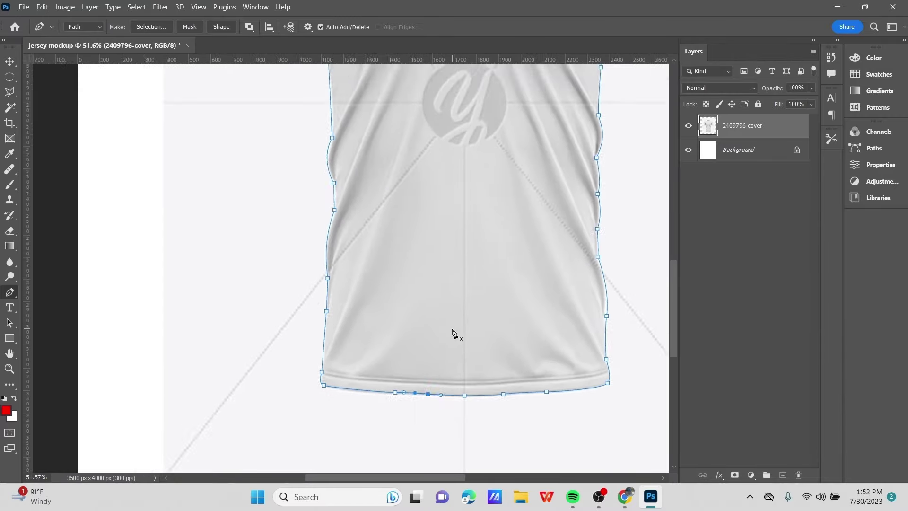
scroll(453, 332, "down", 4)
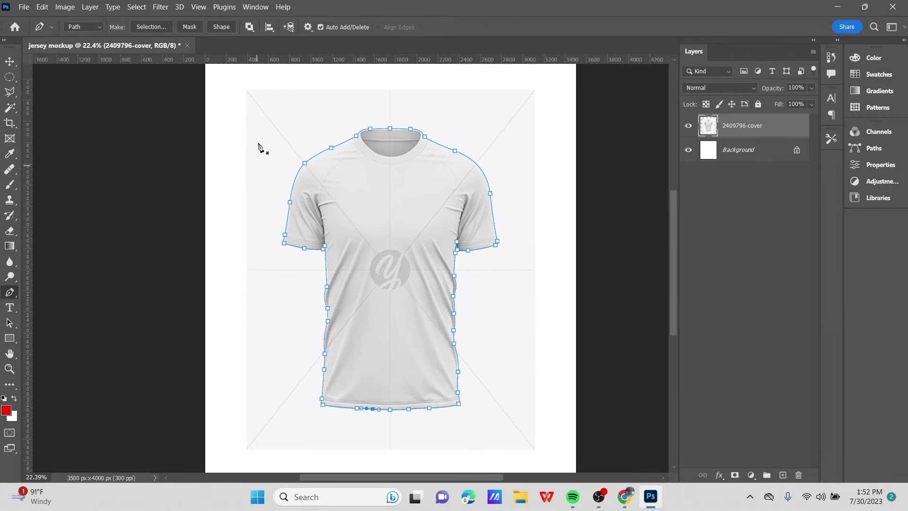
right_click(260, 132)
left_click(293, 182)
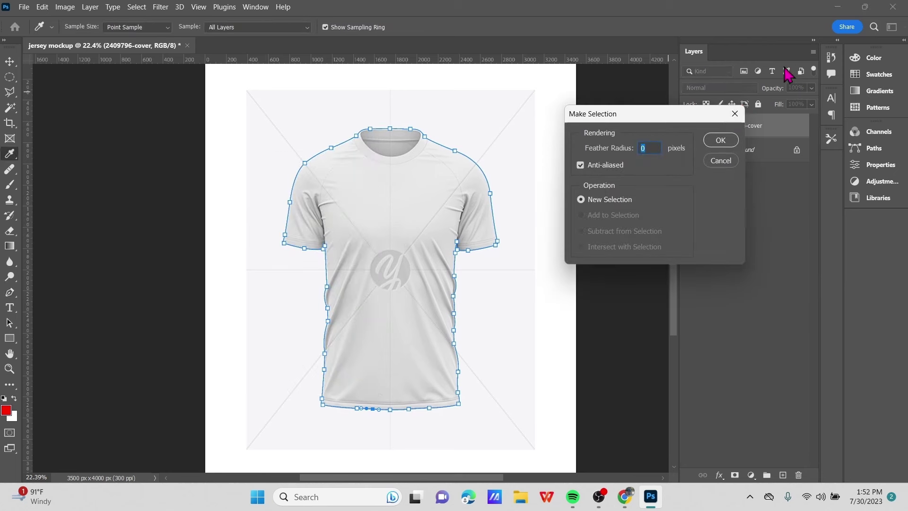
left_click(720, 141)
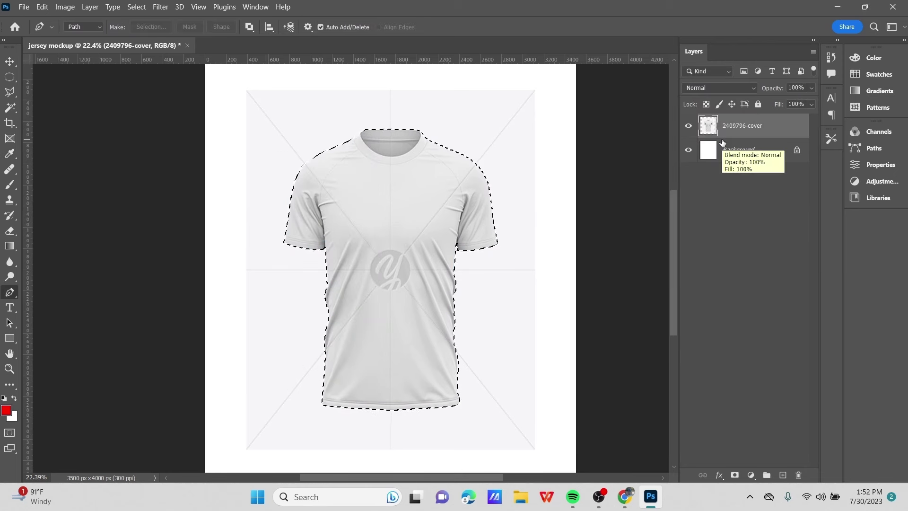
Cut the selected jersey from the 2409796-cover layer onto its own new layer
key("m")
right_click(281, 166)
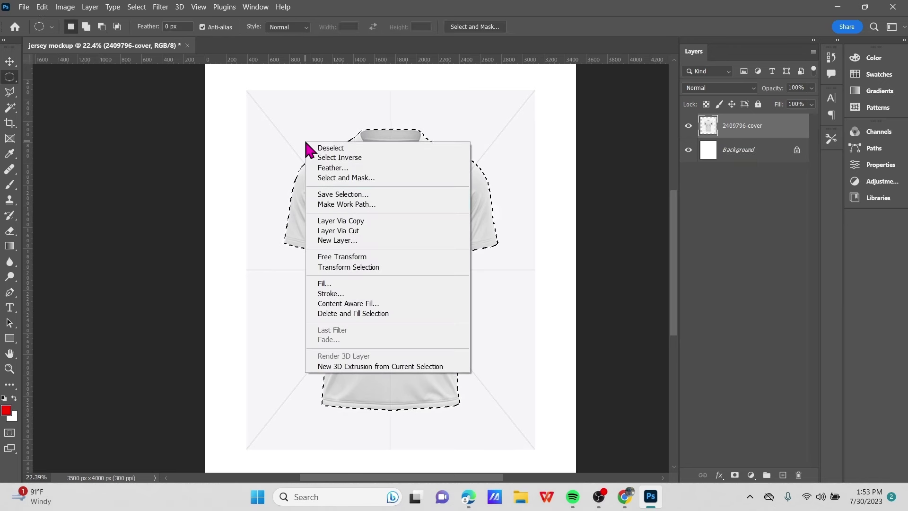
left_click(345, 230)
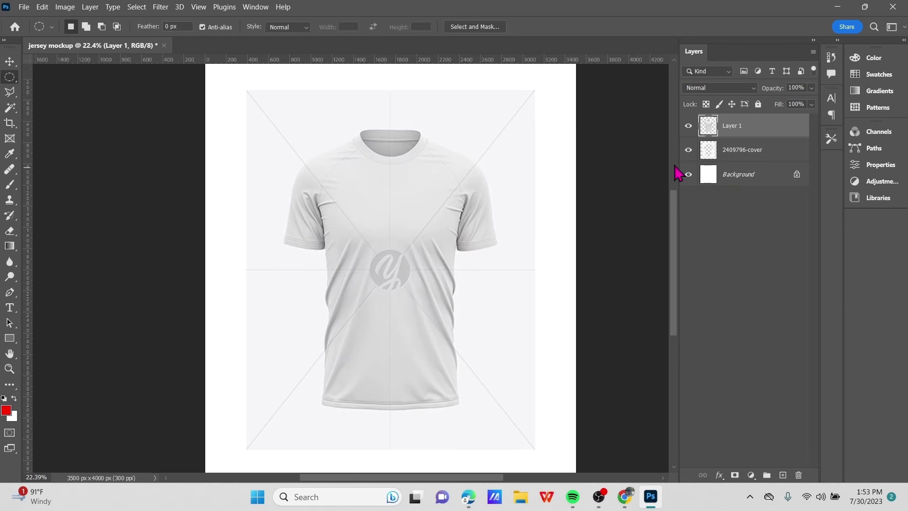
Delete the leftover 2409796-cover layer and check the cutout by toggling the Background layer's visibility
left_click(741, 151)
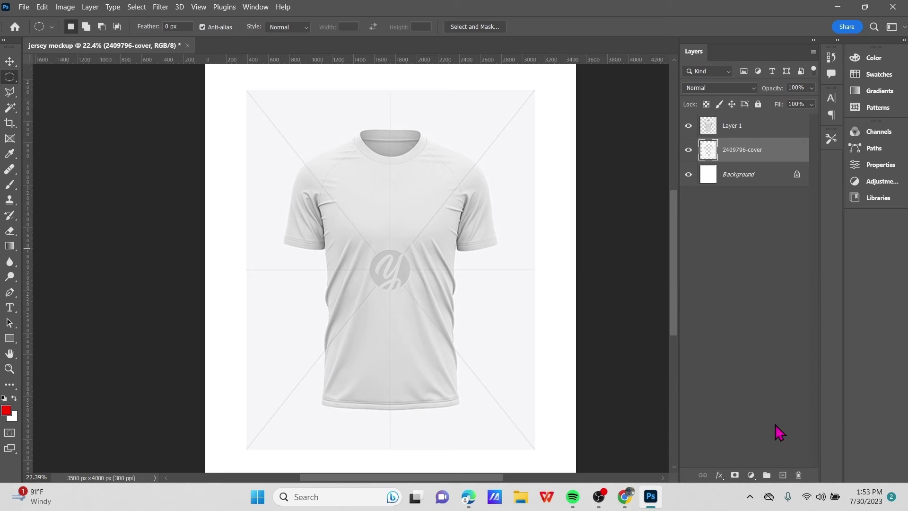
left_click(799, 476)
left_click(418, 193)
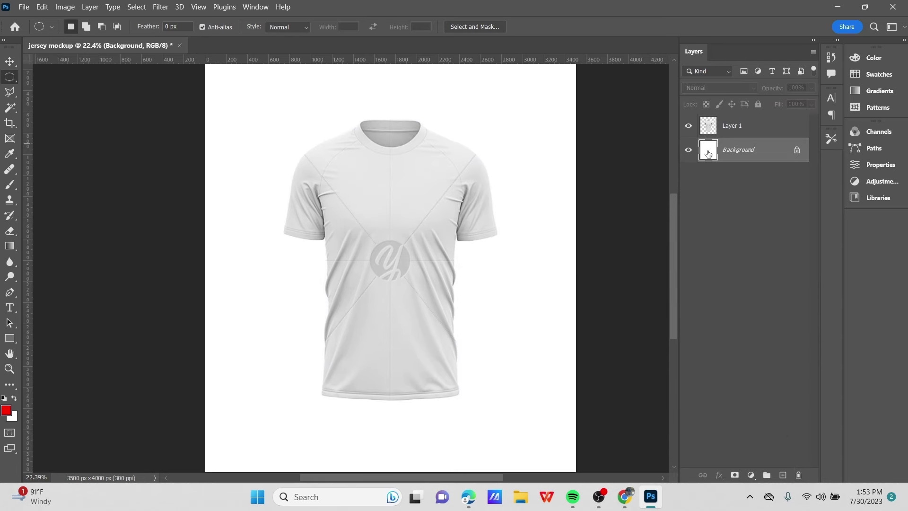
left_click(688, 150)
left_click(689, 151)
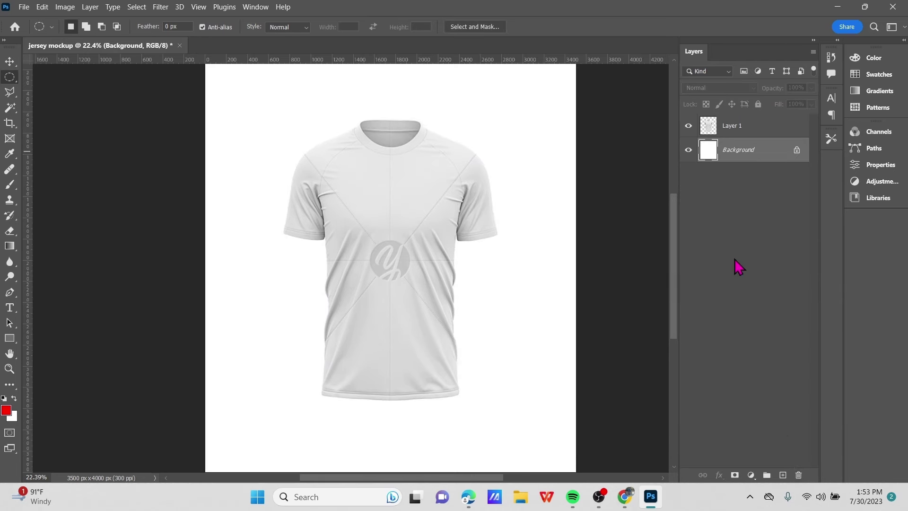
Add a Solid Color fill layer in dark blue, 2c3968, between the jersey layer and the Background
left_click(751, 475)
left_click(775, 270)
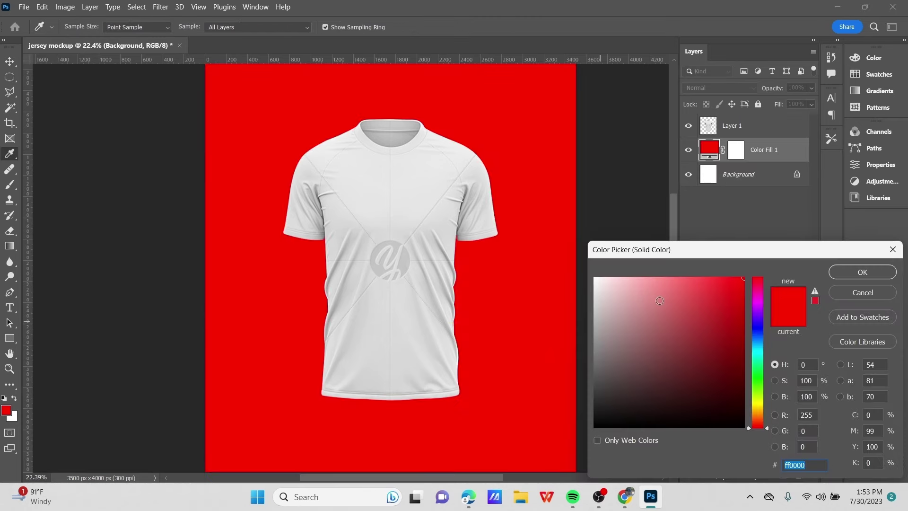
left_click(657, 301)
left_click(681, 366)
left_click_drag(758, 314, 761, 332)
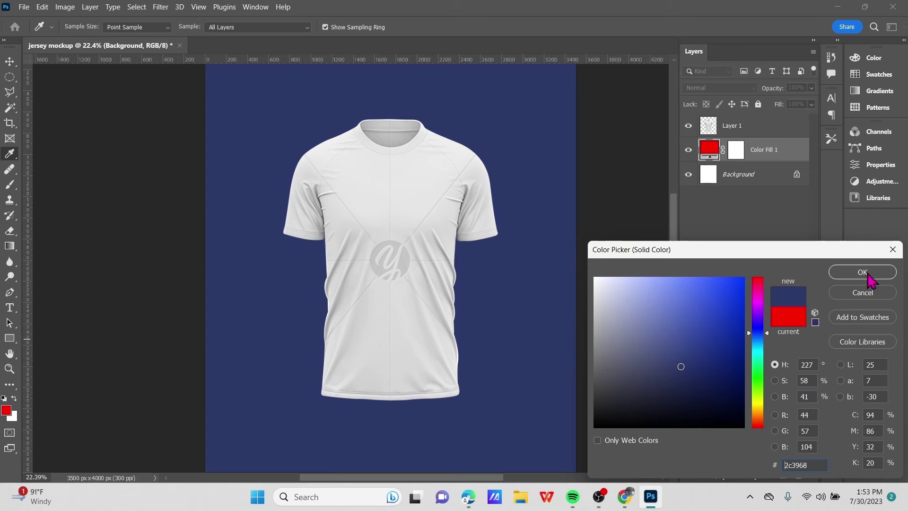
left_click(868, 276)
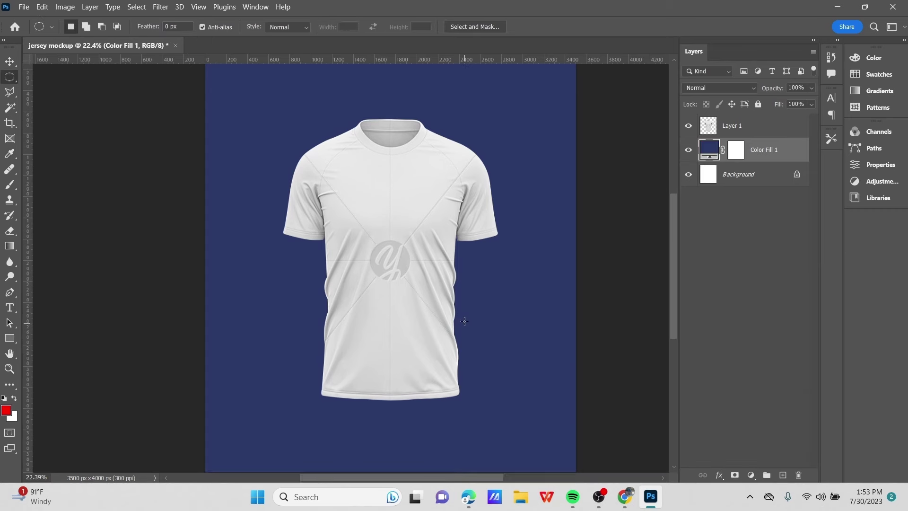
Inspect the jersey cutout against the blue fill and make Layer 1 the active layer
scroll(464, 321, "up", 1)
scroll(401, 279, "down", 1)
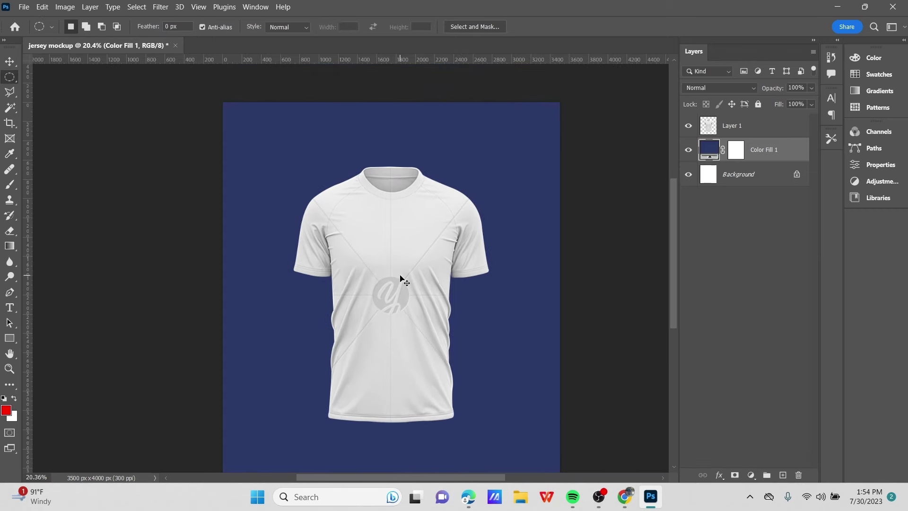
scroll(400, 279, "up", 1)
left_click(9, 61)
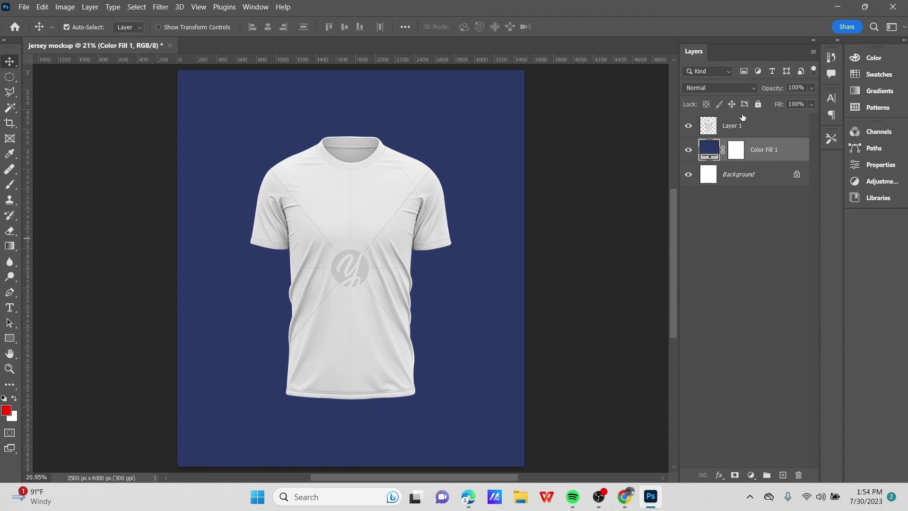
left_click(712, 129)
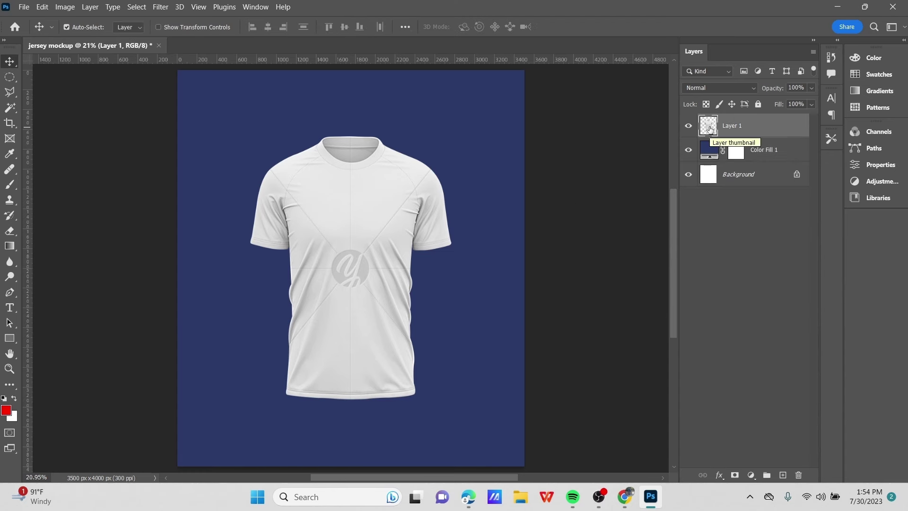
Outline the vertical watermark line between collar and logo with the Polygonal Lasso and fill it with Content-Aware at 100% opacity
left_click(10, 92)
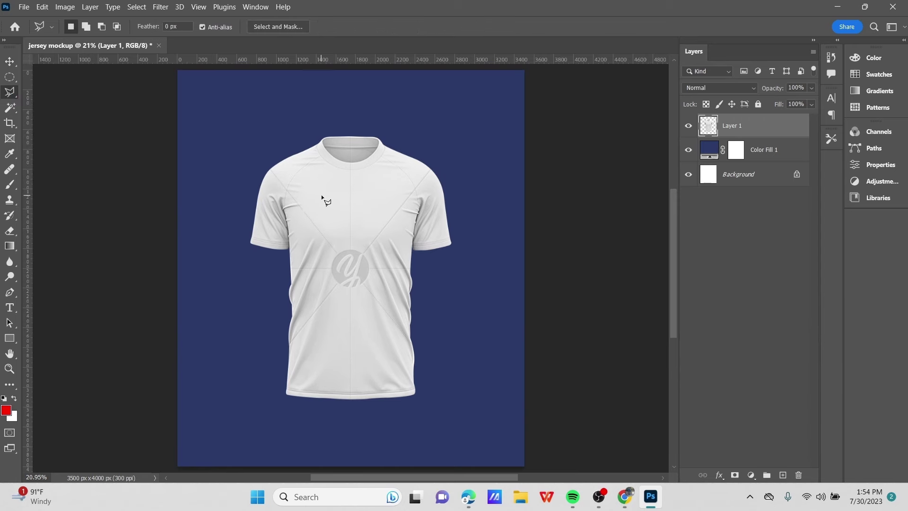
scroll(326, 193, "down", 1)
scroll(327, 191, "up", 5)
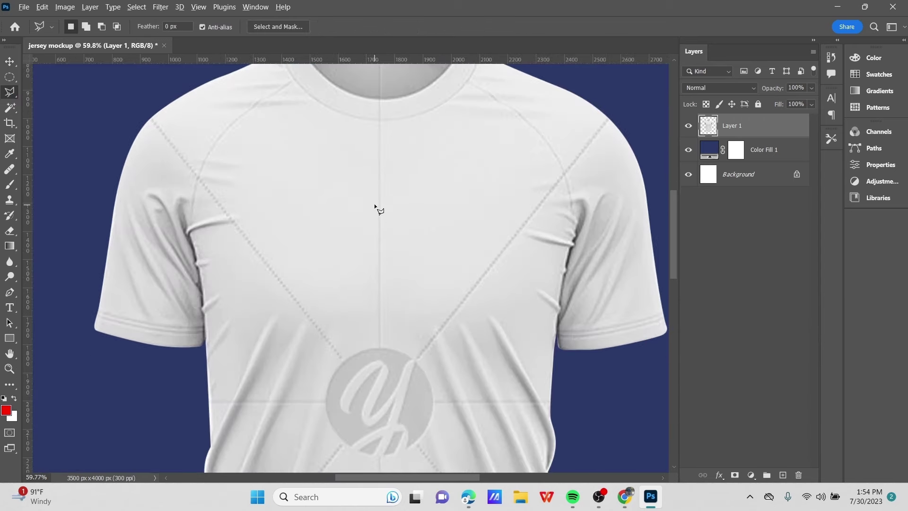
scroll(374, 202, "up", 1)
scroll(374, 188, "up", 1)
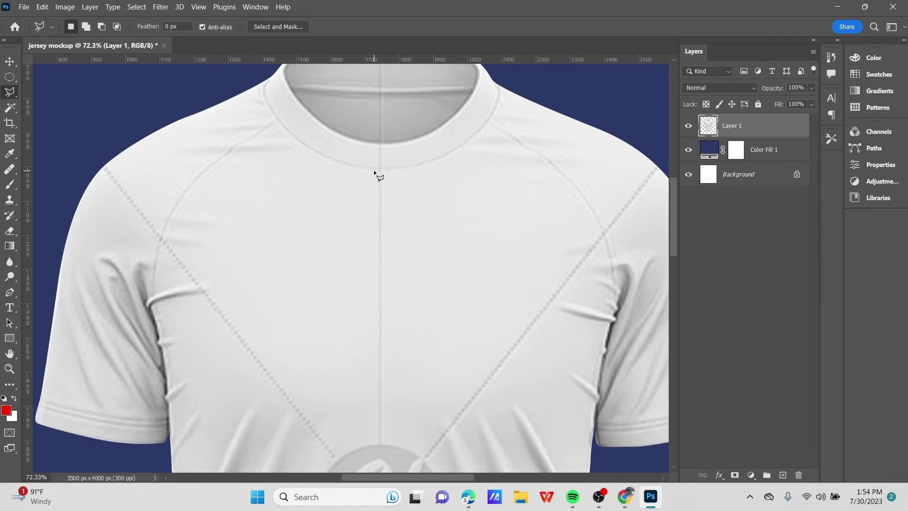
left_click(373, 170)
left_click(388, 172)
left_click(371, 440)
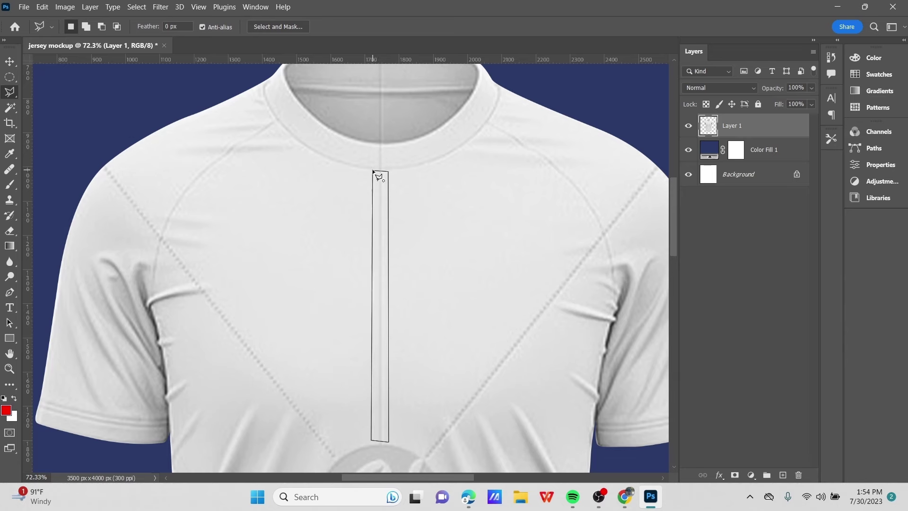
left_click(376, 172)
scroll(376, 173, "down", 1)
scroll(389, 186, "down", 3)
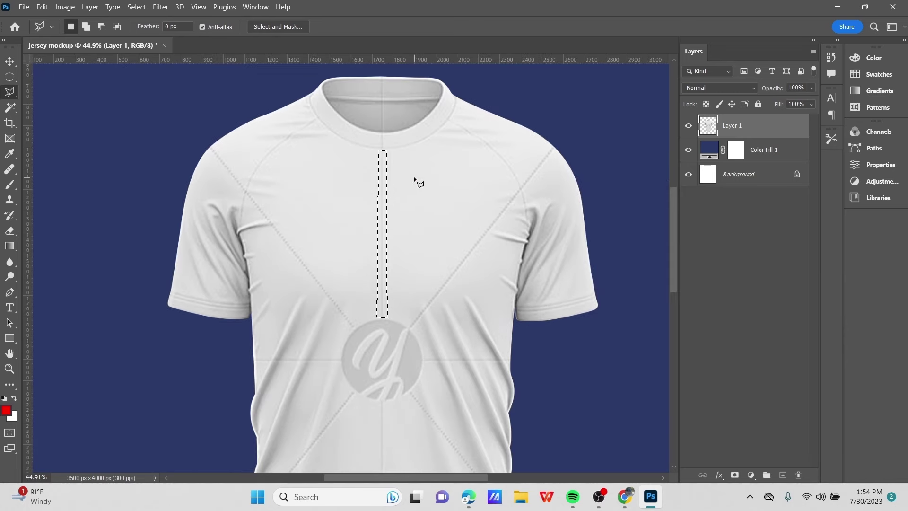
right_click(416, 178)
left_click(446, 320)
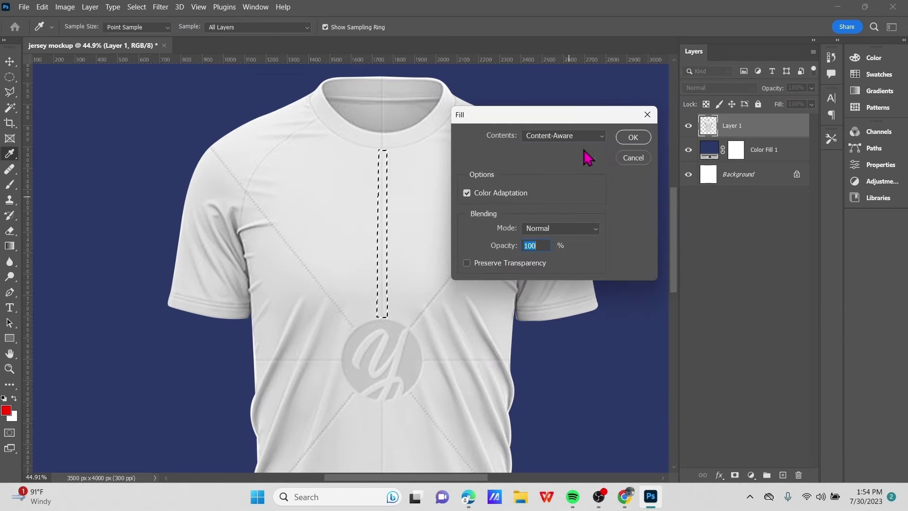
left_click(633, 138)
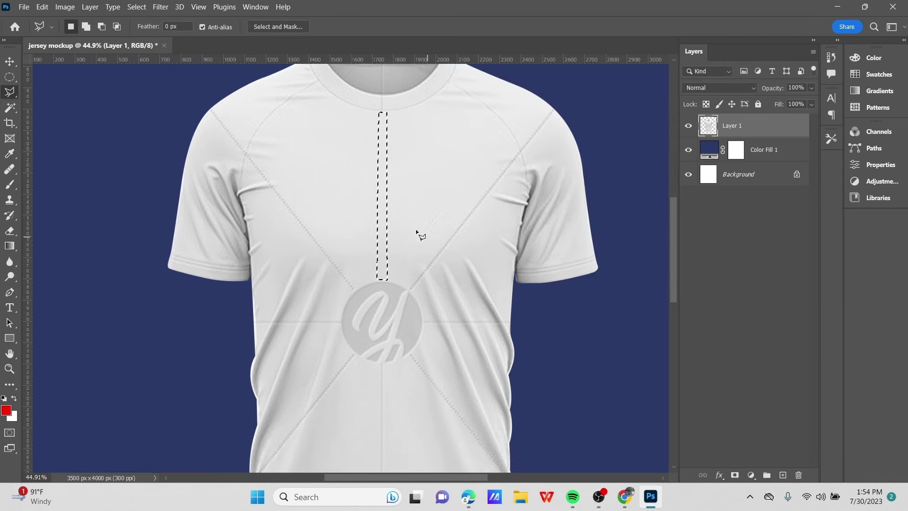
Outline the dotted diagonal watermark from the left sleeve seam to the logo with the Polygonal Lasso and apply a Content-Aware fill
scroll(248, 199, "up", 3)
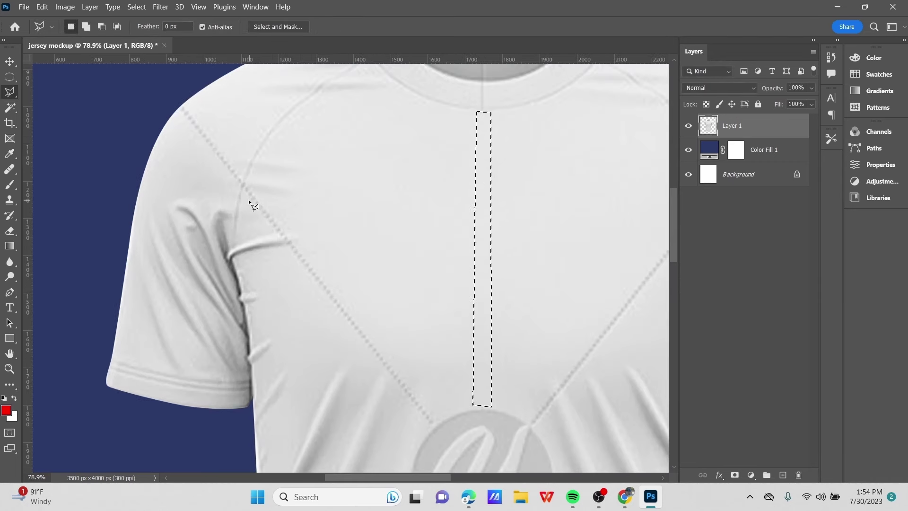
left_click(246, 192)
left_click(249, 180)
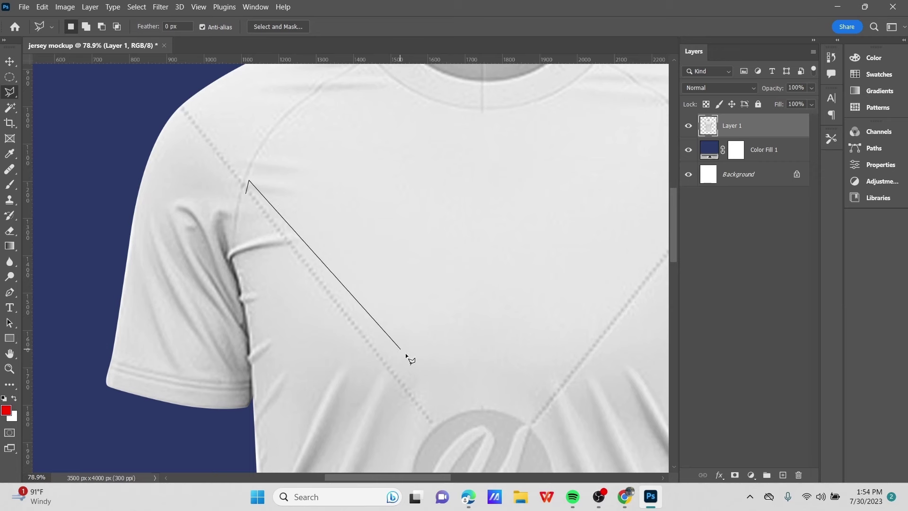
left_click(427, 427)
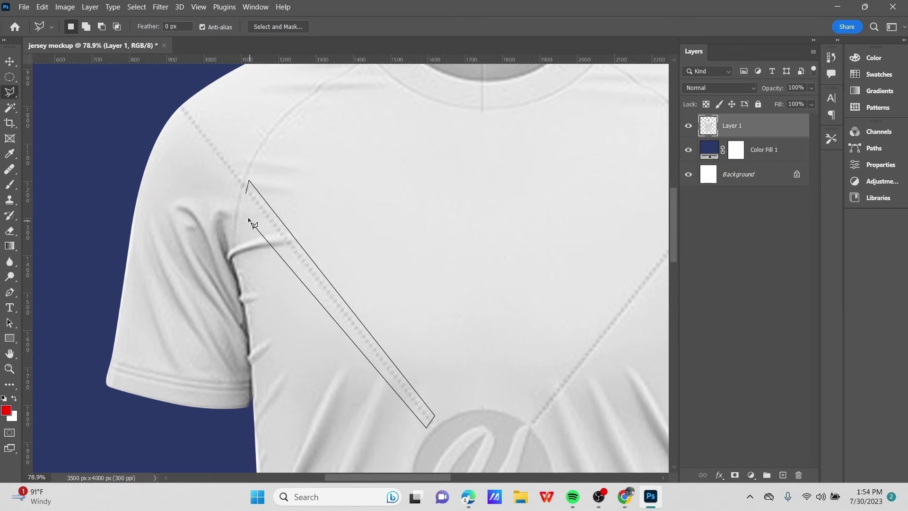
left_click(246, 192)
scroll(290, 198, "down", 2)
right_click(292, 201)
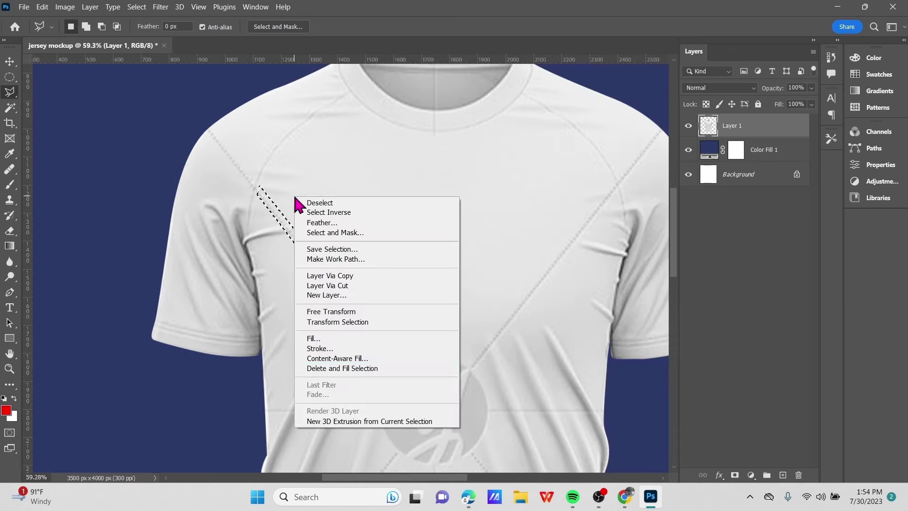
left_click(308, 336)
left_click(633, 138)
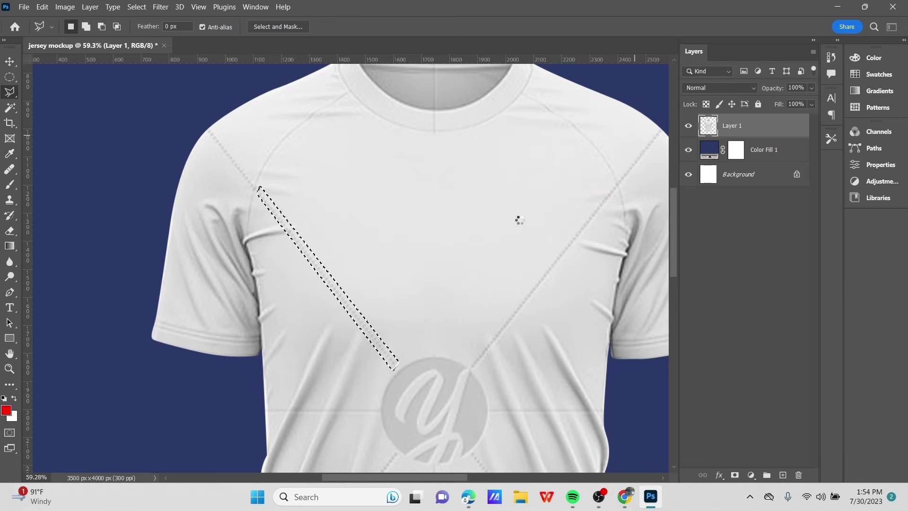
scroll(520, 220, "down", 1)
scroll(473, 222, "up", 1)
scroll(473, 221, "right", 4)
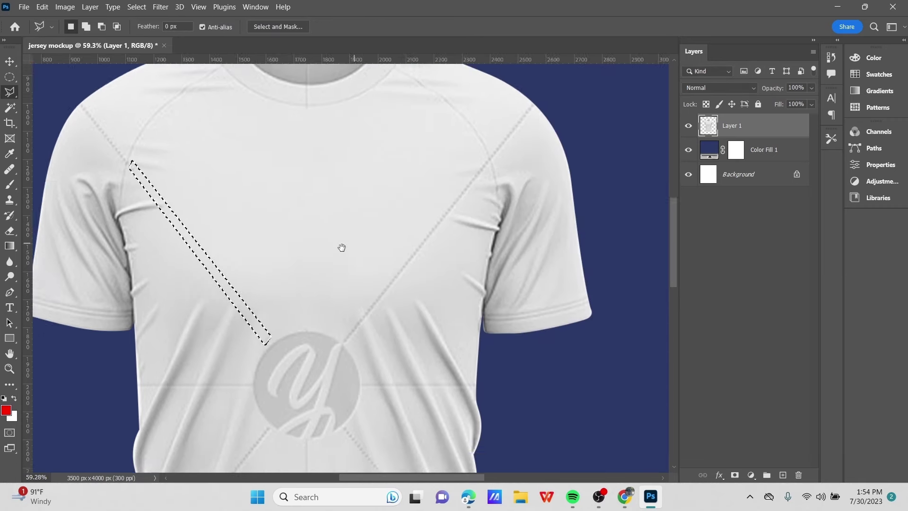
Outline the dotted diagonal watermark from the right sleeve seam to the logo with the Polygonal Lasso and apply a Content-Aware fill
left_click(444, 173)
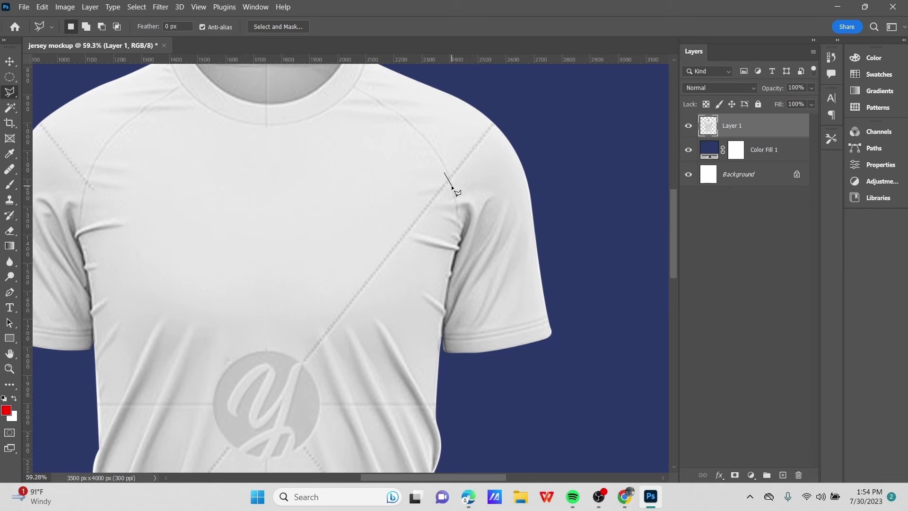
left_click(310, 365)
left_click(300, 354)
left_click(444, 176)
right_click(396, 182)
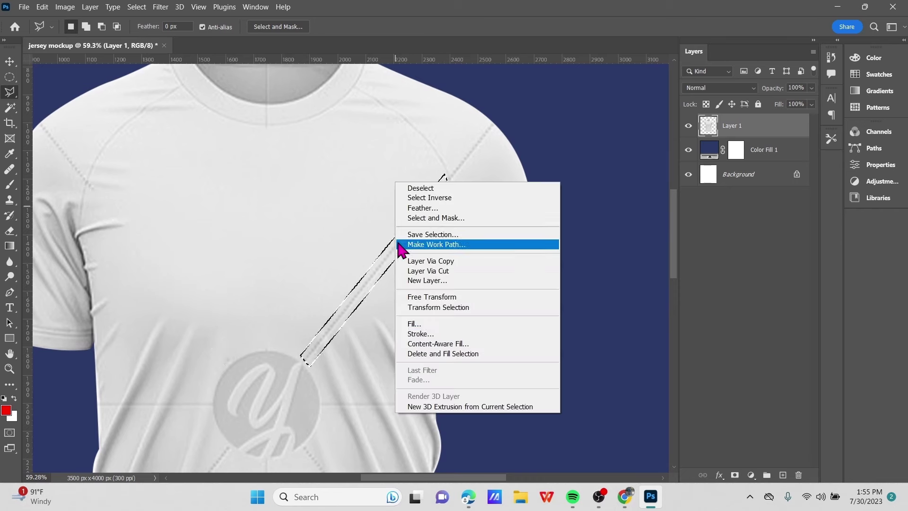
left_click(419, 320)
left_click(633, 137)
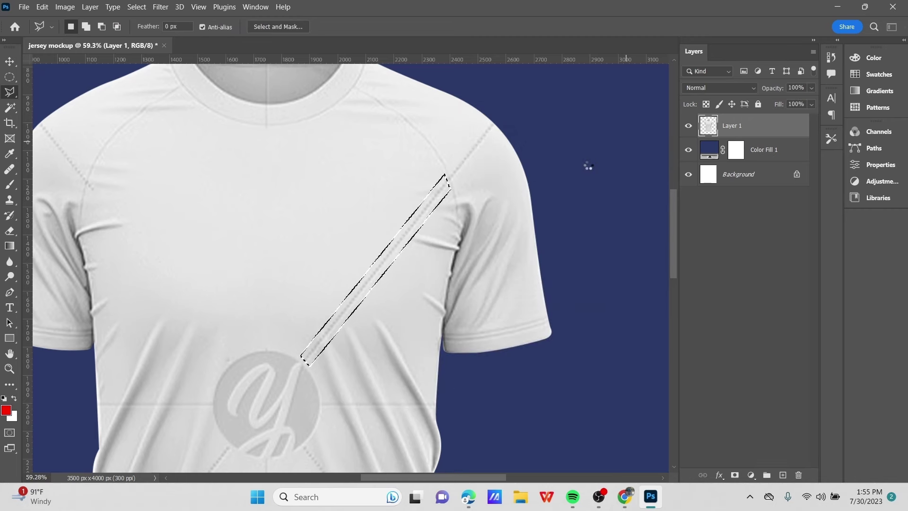
Outline the dotted watermark segment on the right shoulder, outside the sleeve seam, and fill it with Content-Aware at 100% opacity
scroll(586, 175, "down", 1)
scroll(582, 176, "down", 2)
scroll(578, 181, "up", 5)
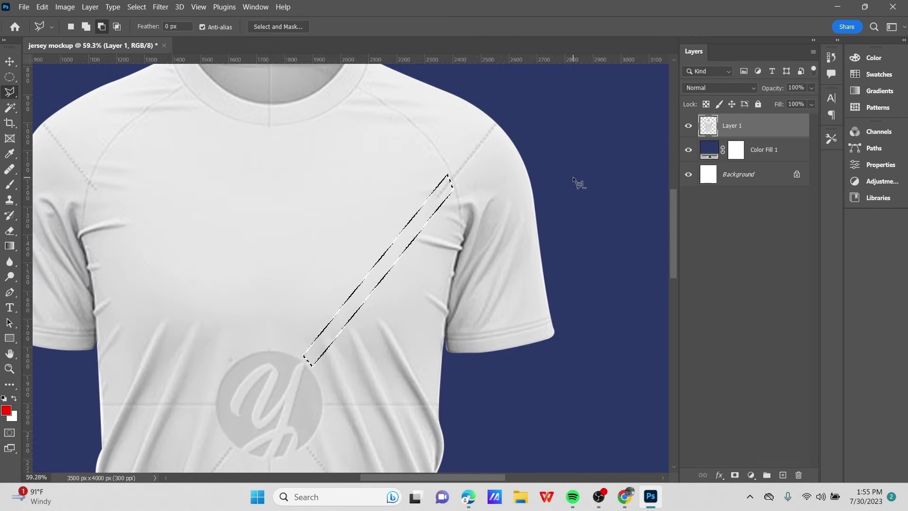
left_click(494, 152)
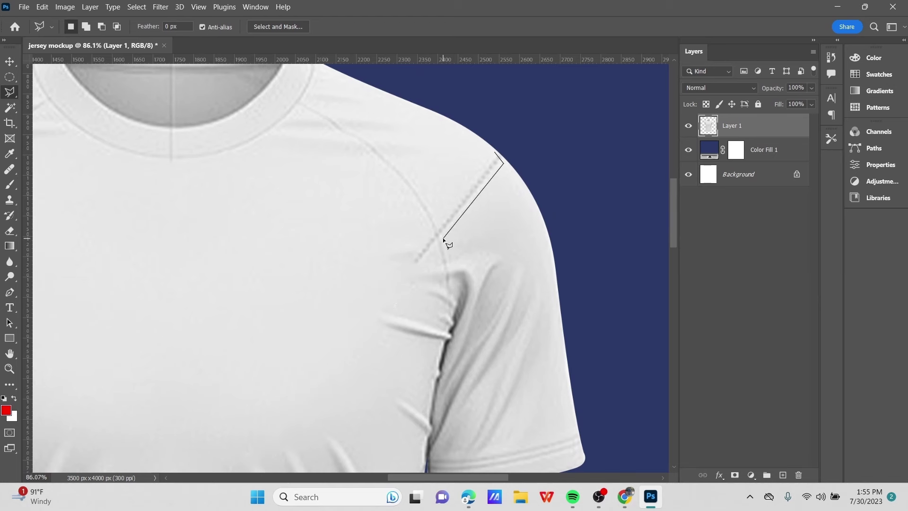
left_click(495, 154)
right_click(463, 152)
left_click(487, 297)
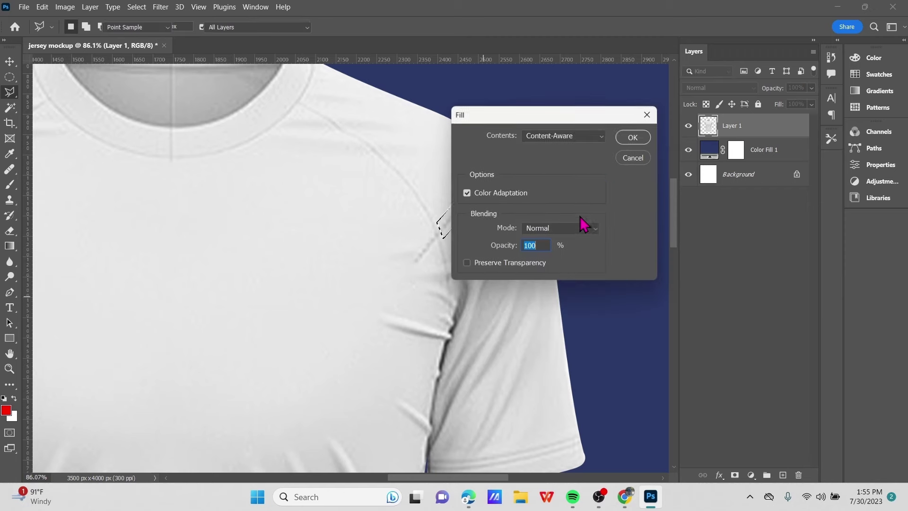
left_click(634, 138)
Outline the horizontal watermark line from the jersey's left edge to the logo and fill it with Content-Aware at 100% opacity
scroll(445, 348, "down", 3)
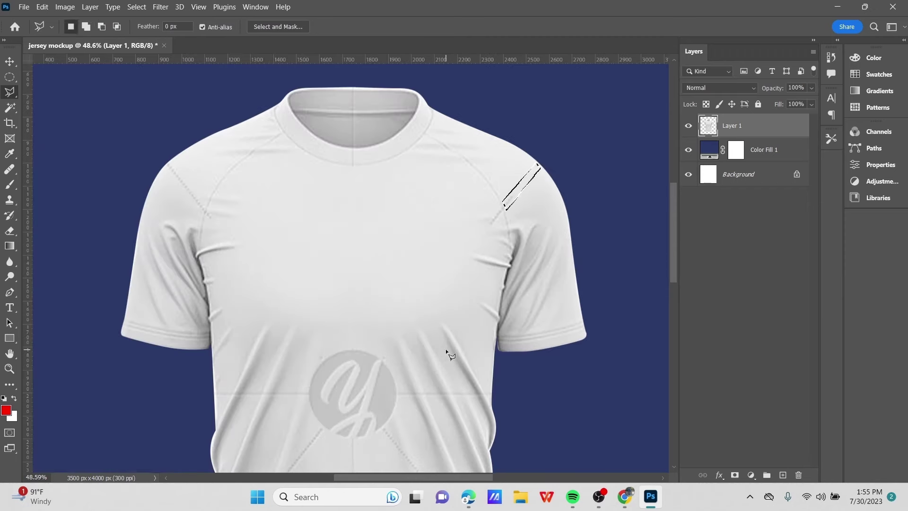
scroll(279, 304, "up", 1)
scroll(276, 297, "down", 1)
scroll(276, 296, "up", 3)
scroll(387, 271, "up", 2)
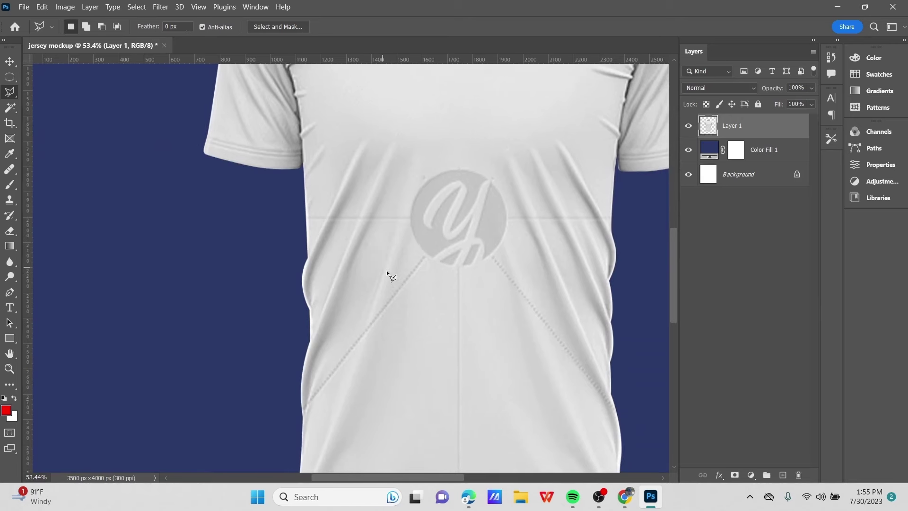
left_click(294, 198)
left_click(293, 219)
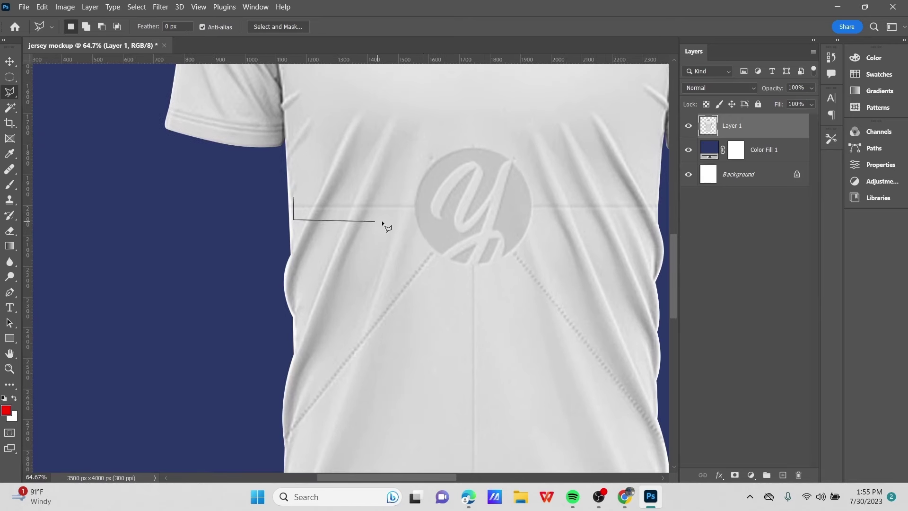
left_click(416, 214)
left_click(416, 197)
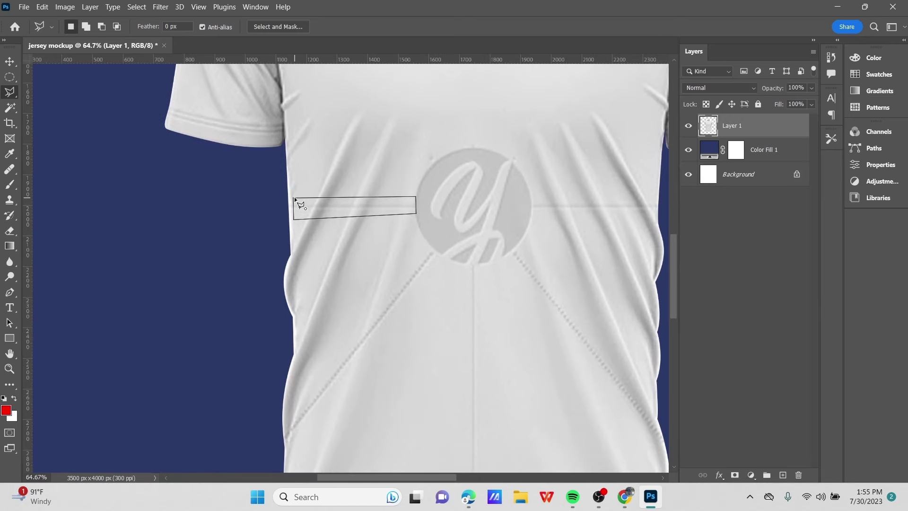
left_click(294, 197)
right_click(293, 180)
left_click(333, 318)
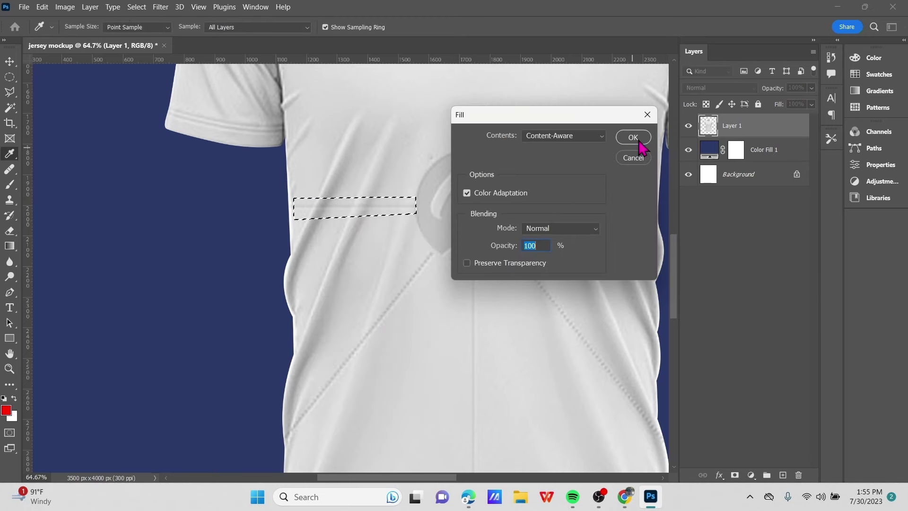
left_click(634, 137)
Outline the horizontal watermark line from the logo to the jersey's right edge and fill it with Content-Aware at 100% opacity
left_click_drag(540, 221, 358, 243)
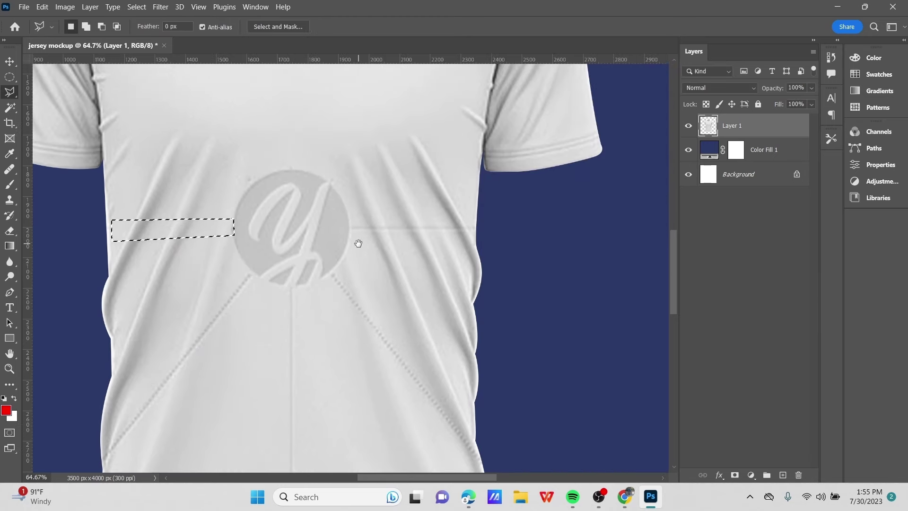
left_click(351, 217)
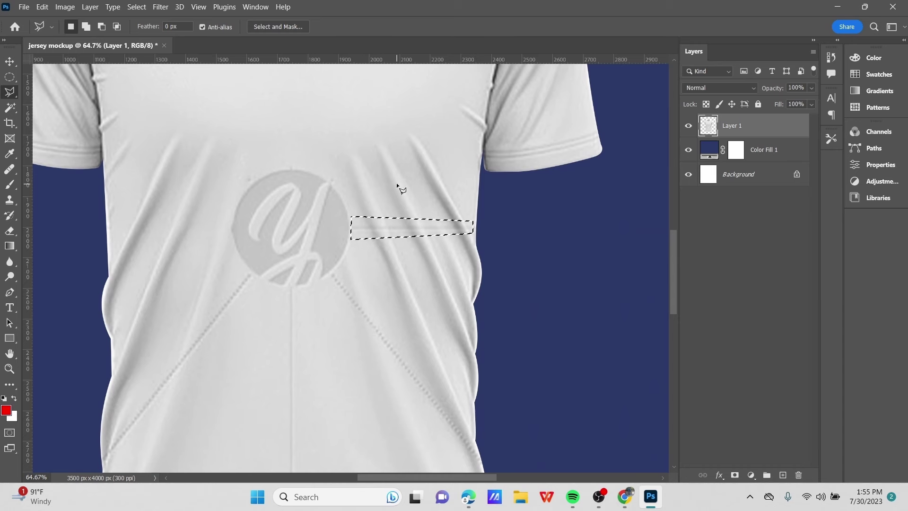
right_click(449, 184)
left_click(423, 379)
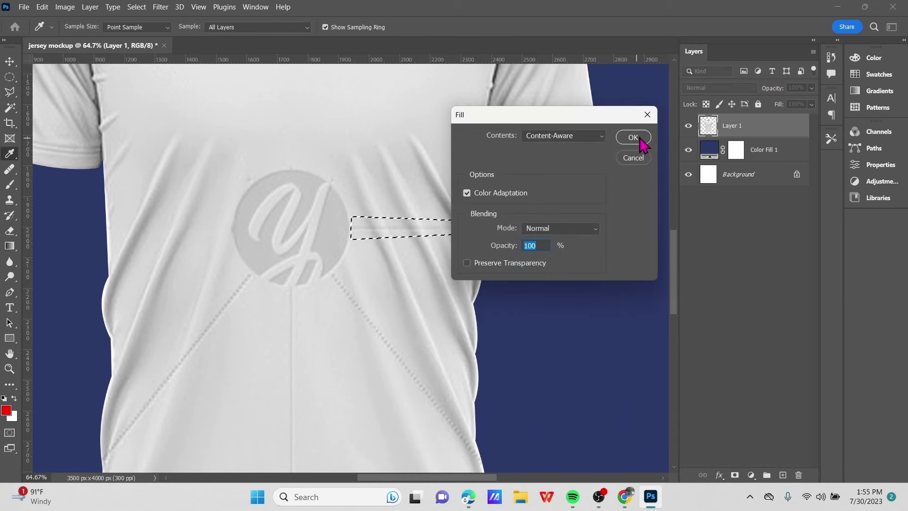
left_click(641, 139)
Deselect, outline the dotted diagonal watermark from the logo down to the jersey's left edge, and apply a Content-Aware fill
scroll(290, 333, "down", 3)
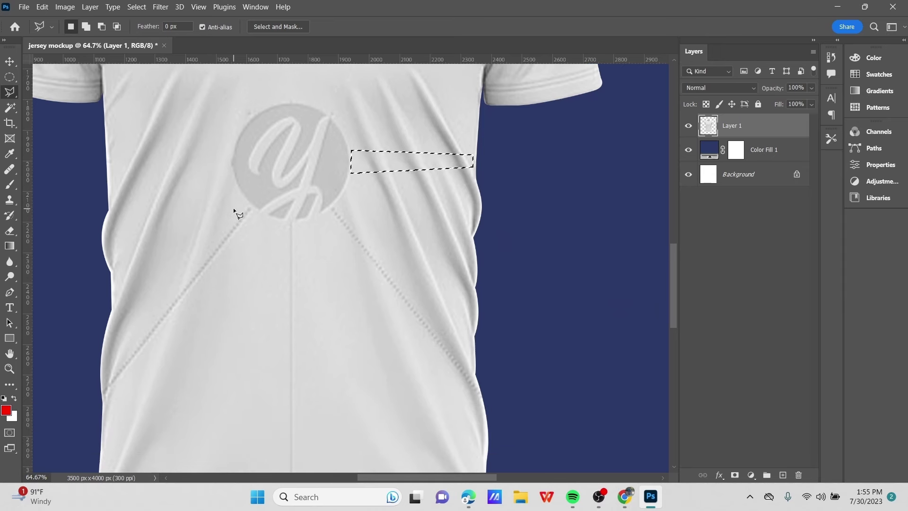
key("ctrl+d")
left_click(256, 212)
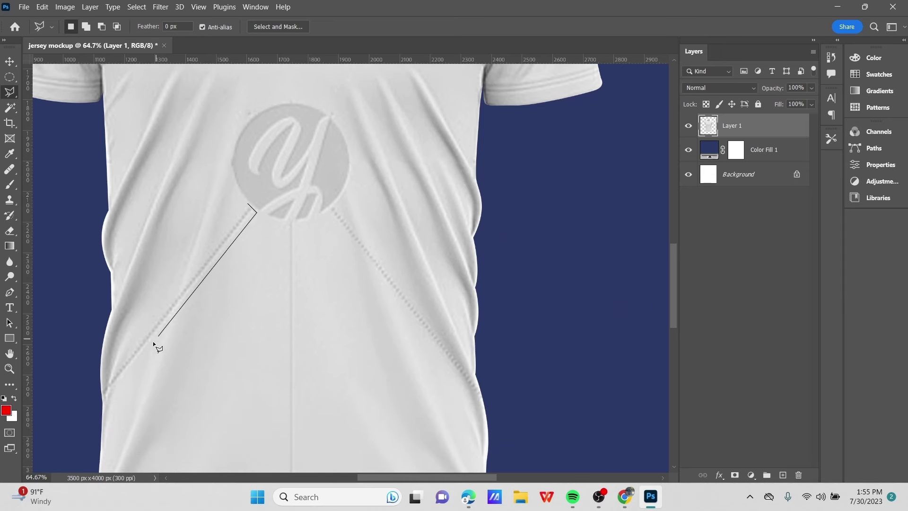
left_click(106, 398)
left_click(103, 381)
left_click(248, 205)
right_click(268, 222)
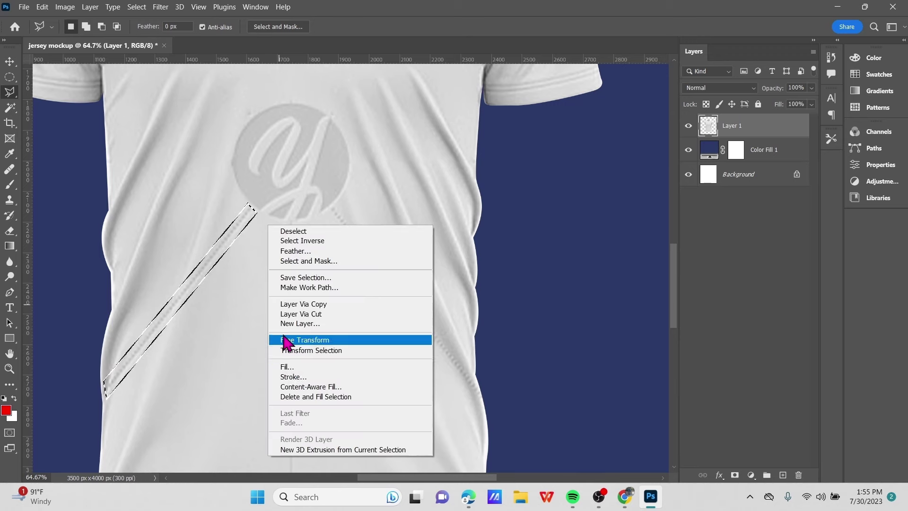
left_click(294, 368)
left_click(634, 137)
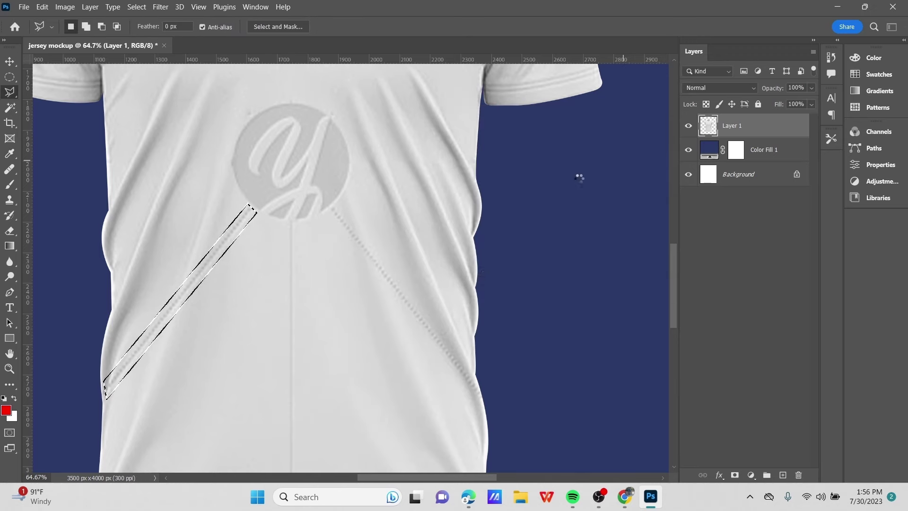
Outline the dotted diagonal watermark from the logo down to the jersey's right edge and apply a Content-Aware fill
left_click(328, 214)
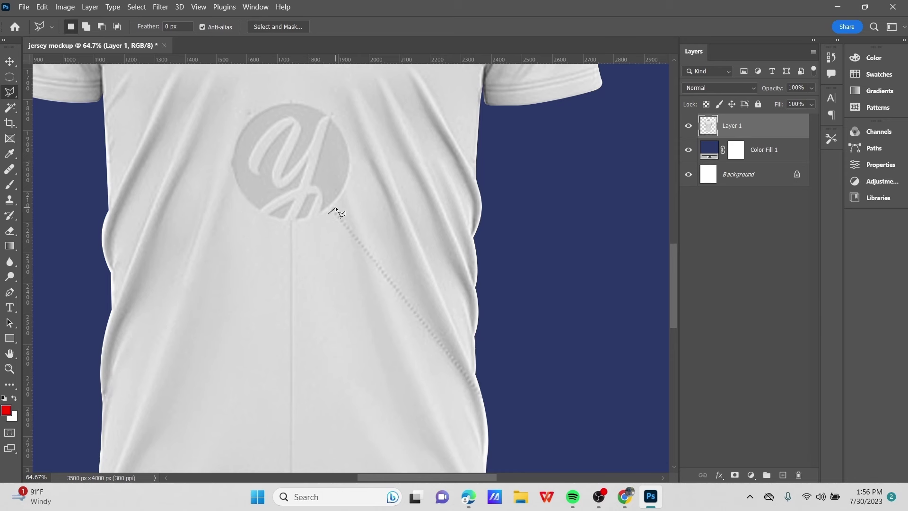
left_click(338, 203)
left_click(328, 213)
right_click(327, 240)
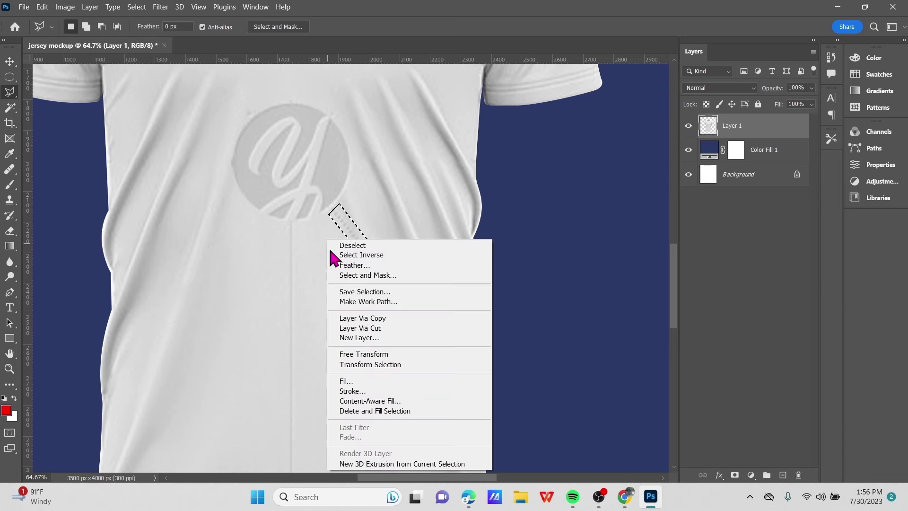
left_click(363, 382)
left_click(632, 141)
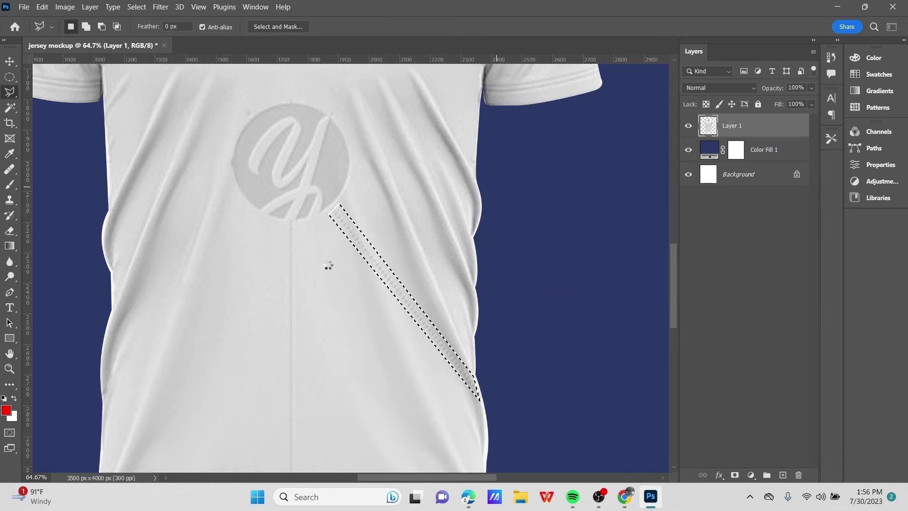
Outline the vertical watermark line from the logo down to the bottom hem with the Polygonal Lasso and apply a Content-Aware fill
scroll(287, 243, "down", 1)
left_click(284, 202)
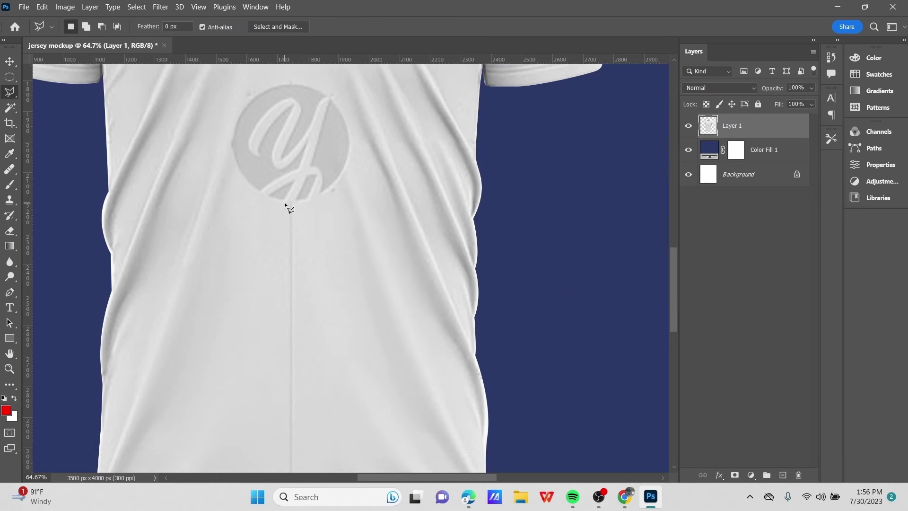
left_click(301, 202)
scroll(299, 236, "down", 10)
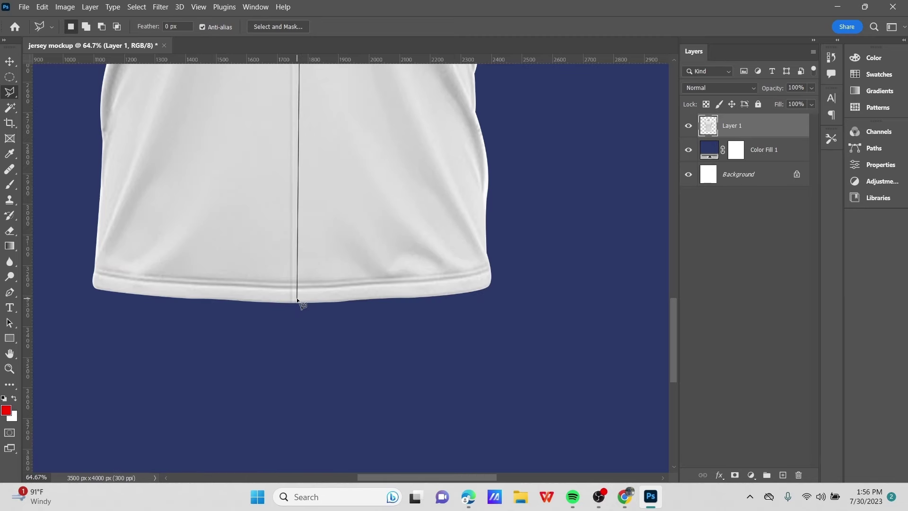
left_click(283, 301)
scroll(285, 108, "up", 12)
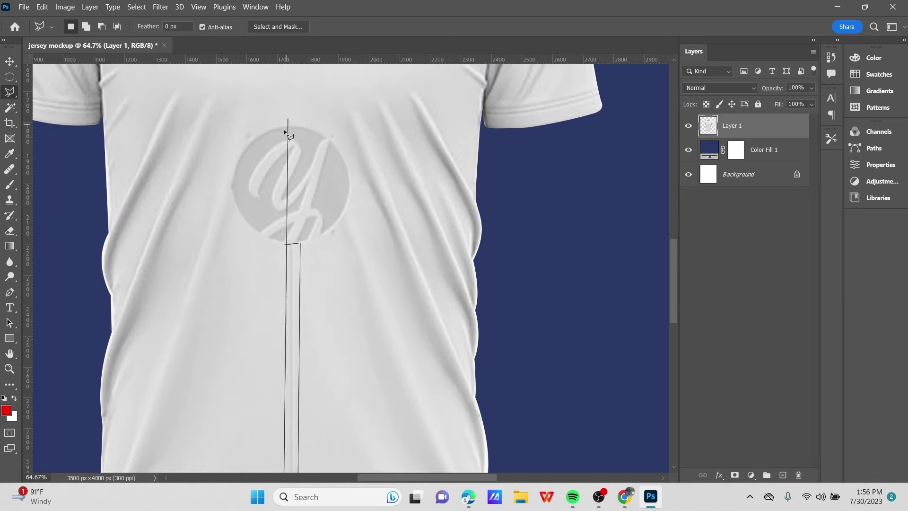
left_click(286, 245)
right_click(332, 254)
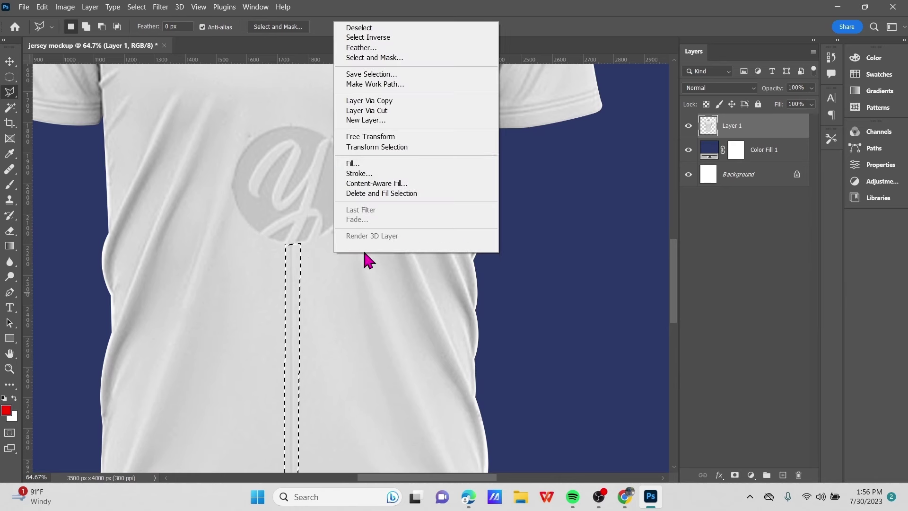
left_click(352, 163)
left_click(622, 141)
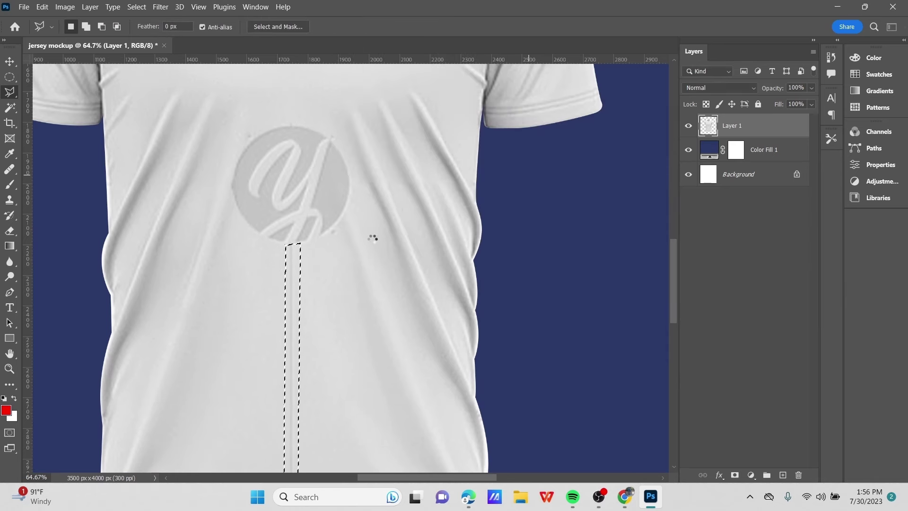
Try to remove the vertical watermark line across the whole neck opening and front collar band with one lasso selection and a Content-Aware fill
scroll(371, 238, "down", 5)
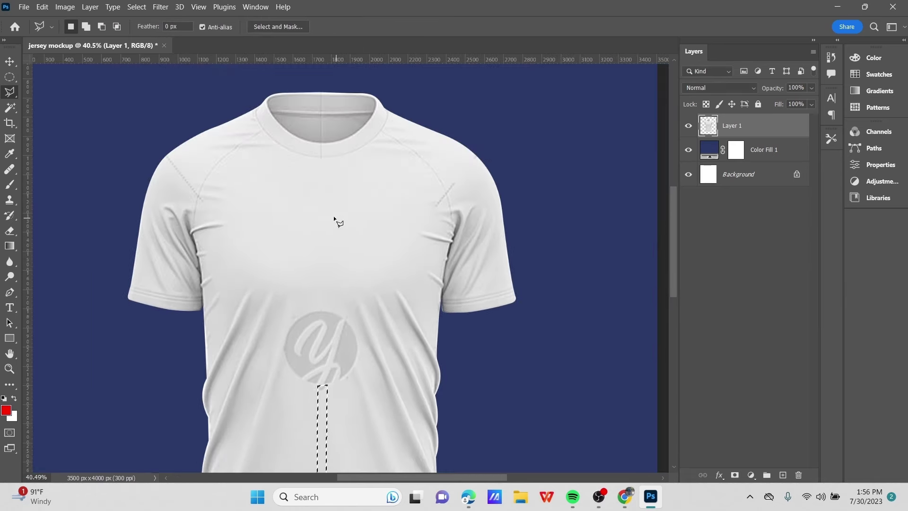
scroll(323, 212, "up", 6)
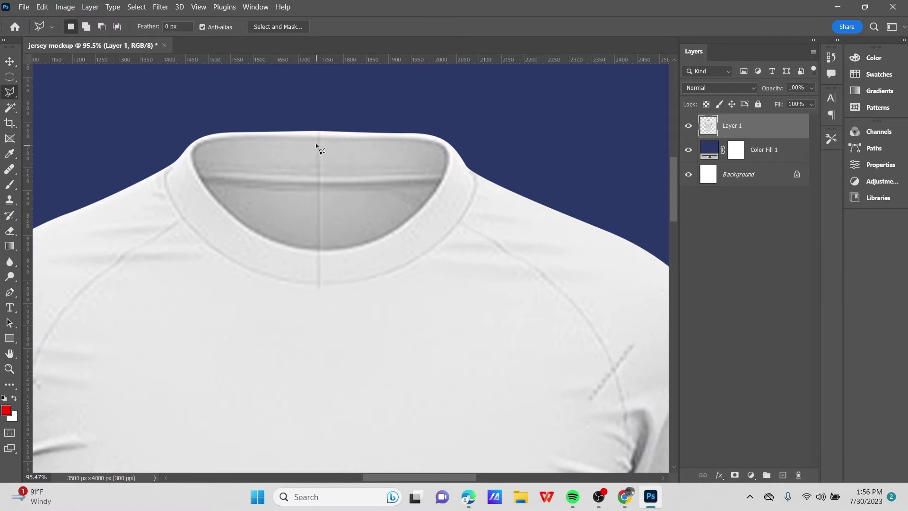
left_click(313, 140)
left_click(327, 140)
left_click(314, 141)
right_click(361, 191)
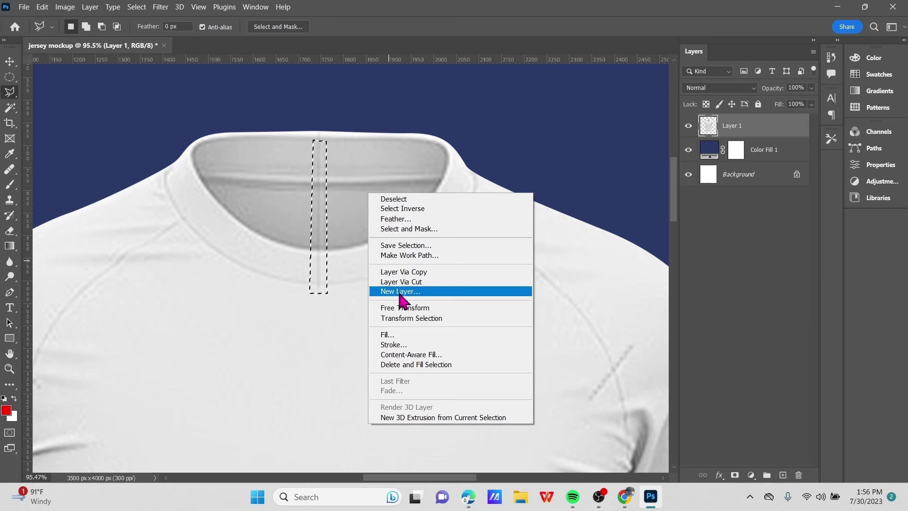
left_click(397, 336)
left_click(633, 137)
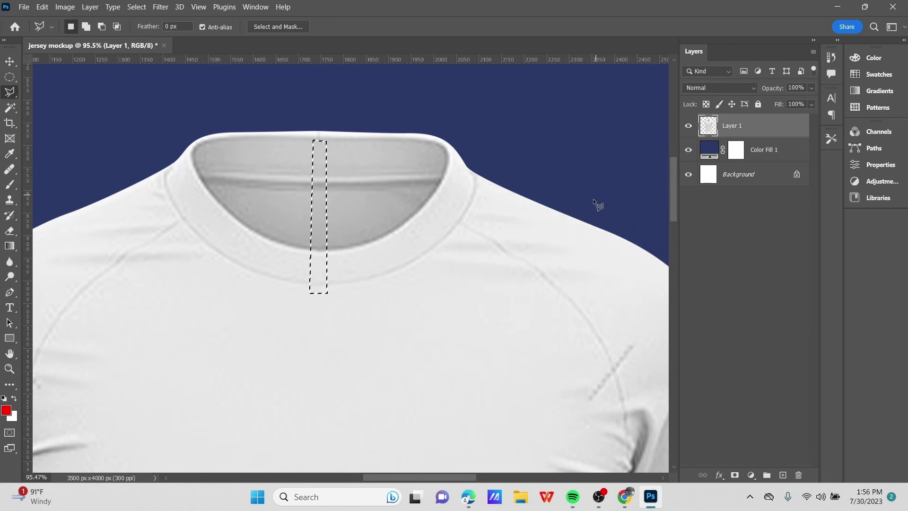
key("ctrl+d")
scroll(355, 388, "down", 2)
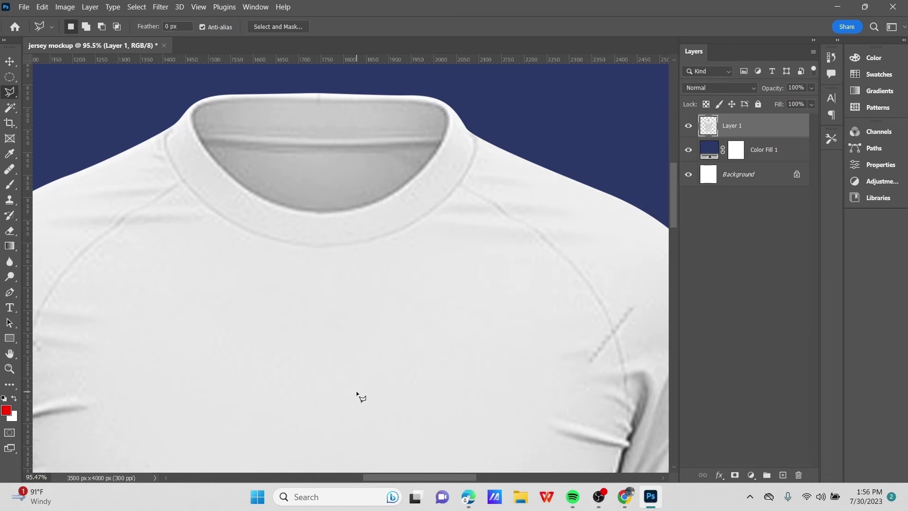
Undo the fill over the neck opening and collar band and clear the selection
key("ctrl+shift+d")
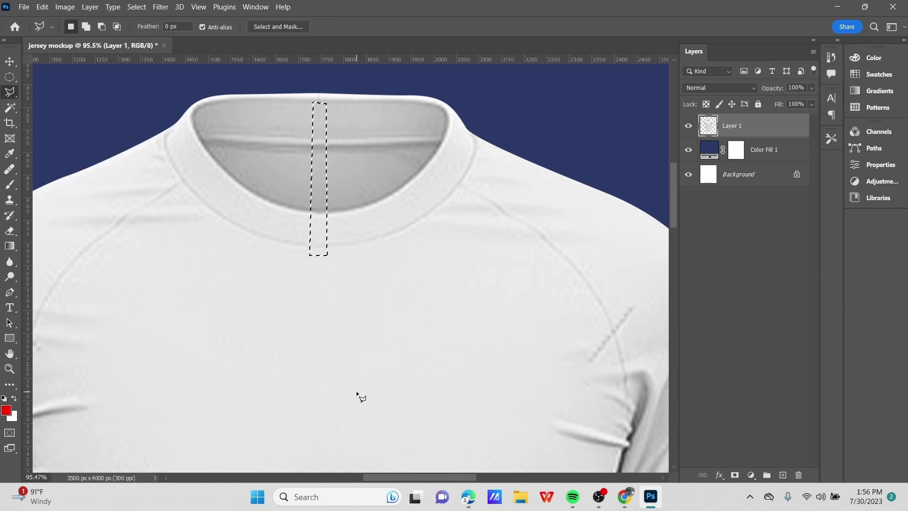
left_click(9, 61)
key("ctrl+d")
Outline the vertical watermark line inside the neck opening with the Polygonal Lasso, apply a Content-Aware fill and clear the selection
scroll(299, 208, "up", 1)
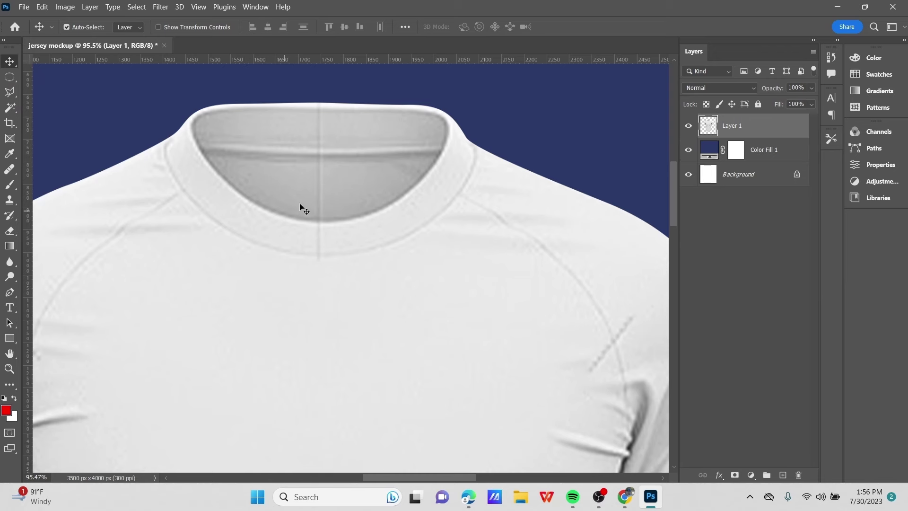
left_click(9, 92)
left_click(312, 109)
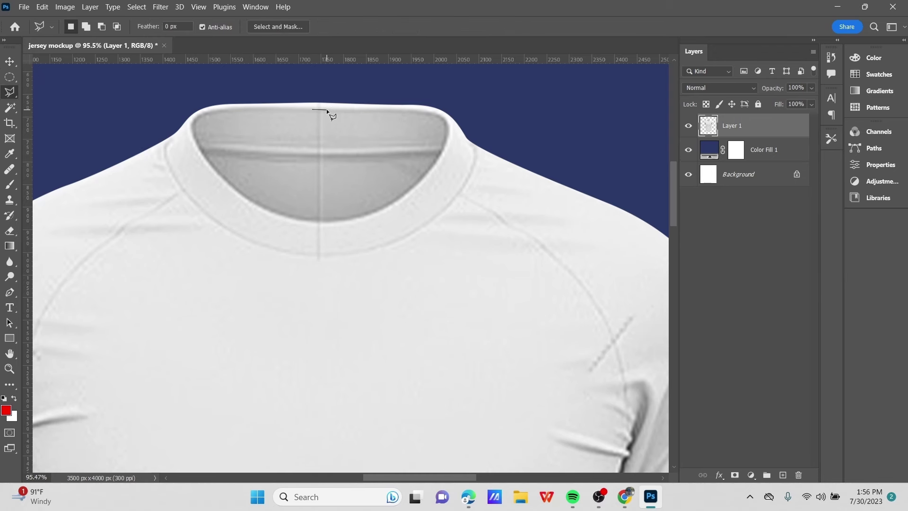
left_click(326, 110)
left_click(326, 214)
left_click(313, 213)
left_click(312, 109)
right_click(368, 145)
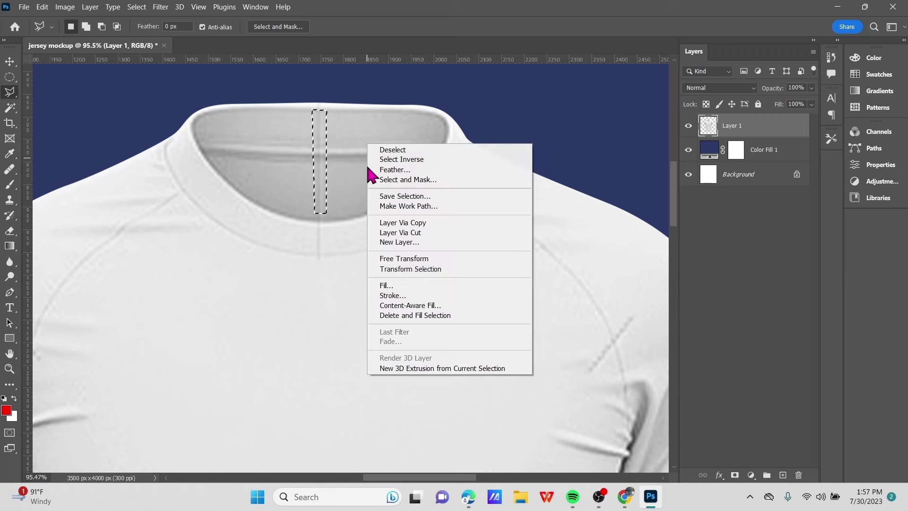
left_click(386, 286)
left_click(629, 139)
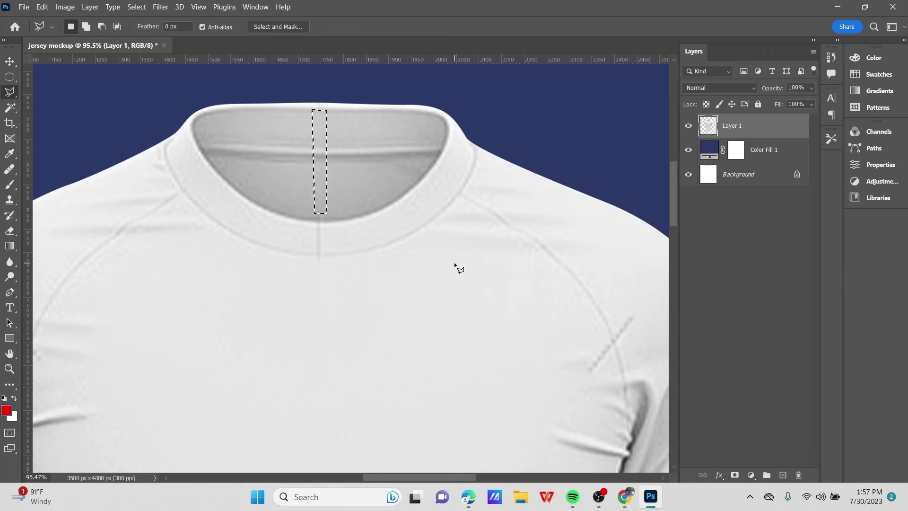
key("ctrl+d")
Outline the dotted diagonal watermark on the jersey's left shoulder with the Polygonal Lasso and apply a Content-Aware fill
scroll(433, 338, "down", 3)
scroll(174, 371, "up", 2)
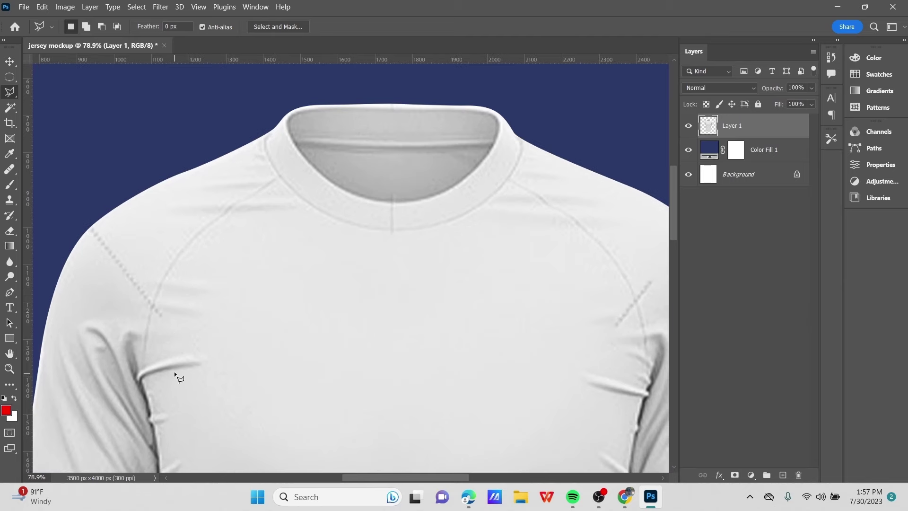
scroll(324, 328, "left", 5)
left_click(244, 231)
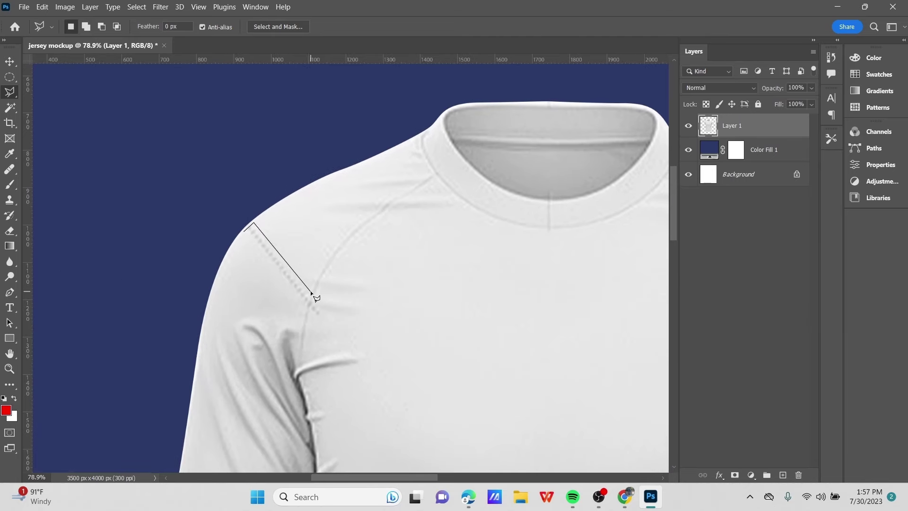
left_click(251, 240)
right_click(297, 210)
left_click(334, 354)
key("Return")
scroll(544, 166, "down", 2)
left_click_drag(540, 169, 395, 151)
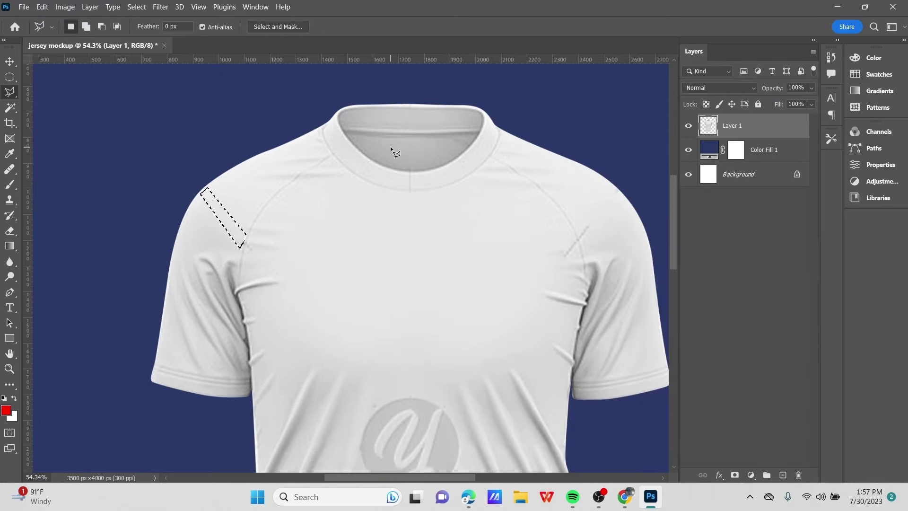
Select the round Y logo on the jersey's front with an elliptical selection and apply a Content-Aware fill
scroll(373, 160, "down", 3)
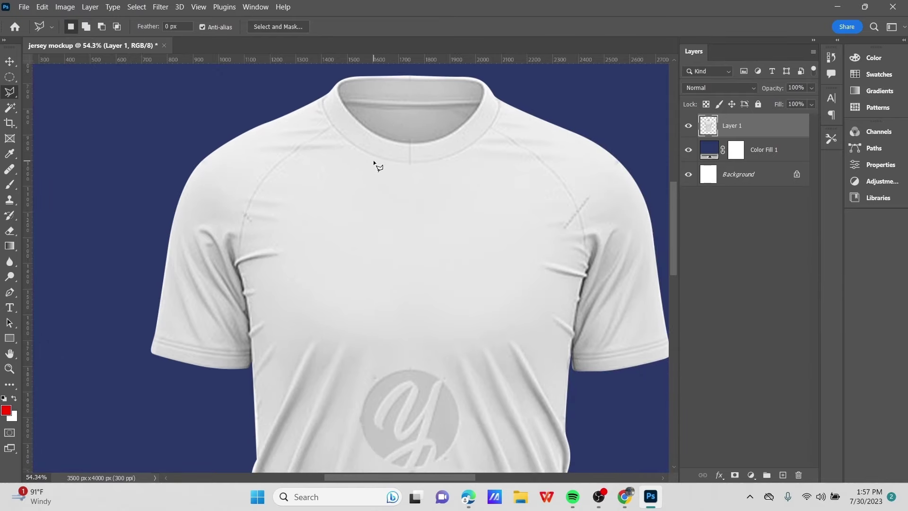
scroll(414, 245, "down", 2)
scroll(410, 250, "up", 2)
scroll(408, 249, "up", 2)
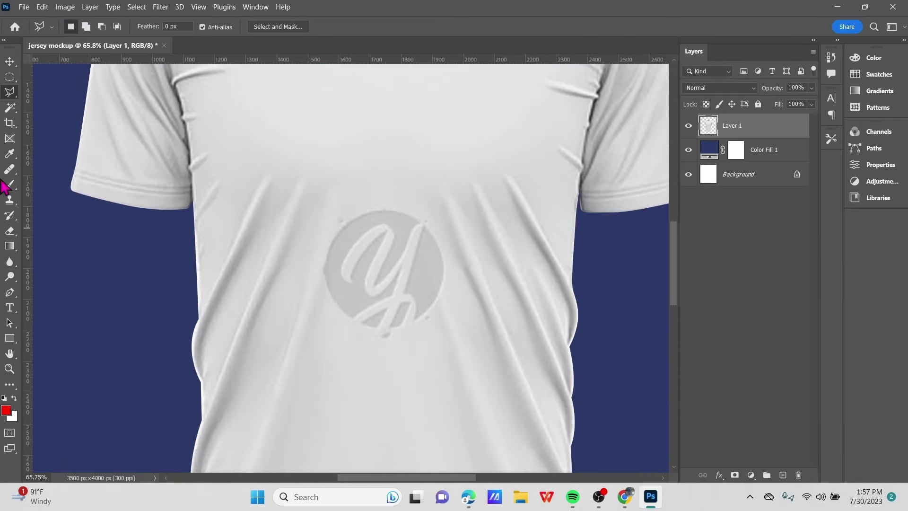
left_click(9, 77)
left_click_drag(331, 218, 452, 407)
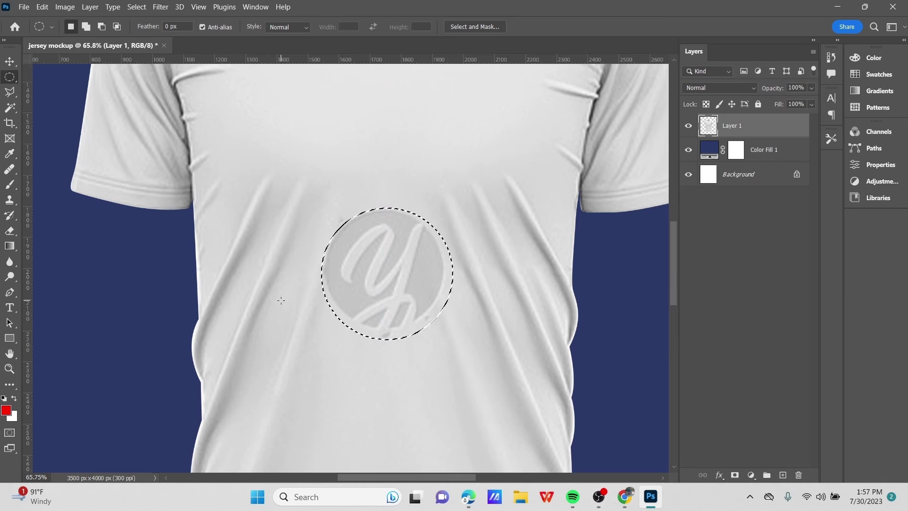
right_click(333, 186)
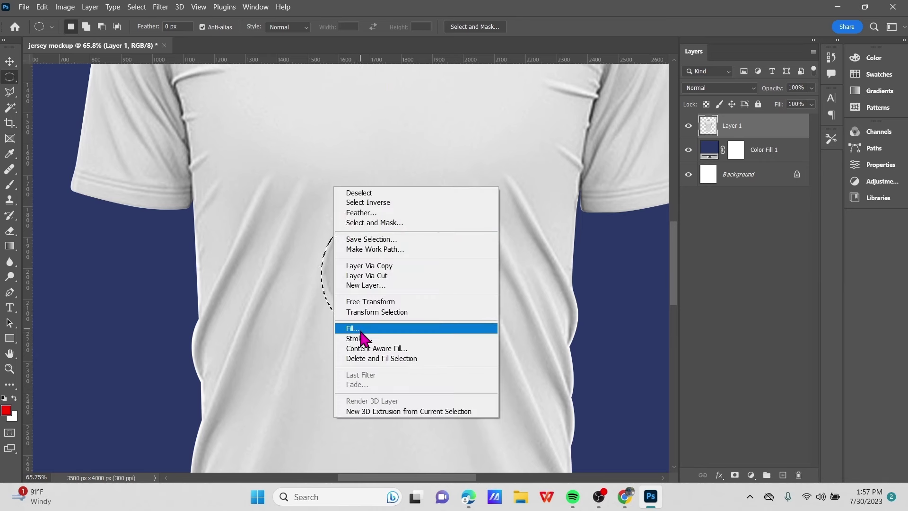
left_click(363, 382)
left_click(630, 138)
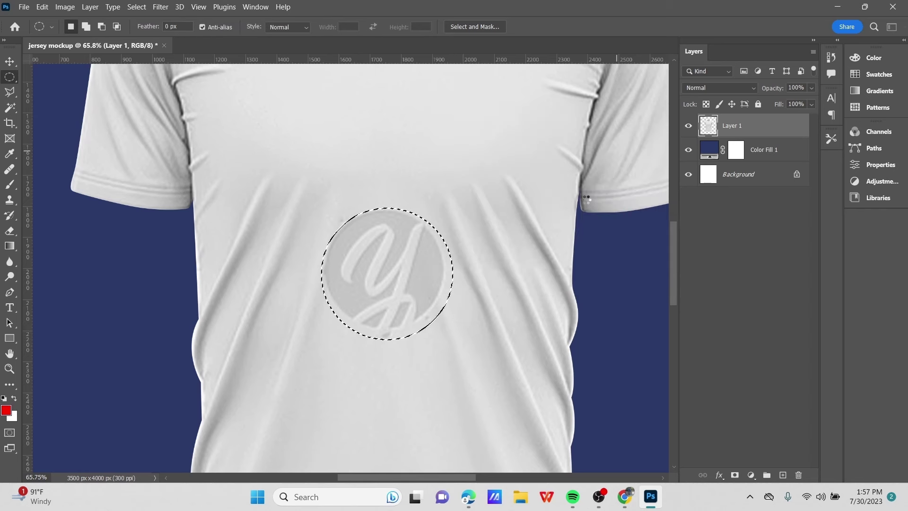
Load the outline of Layer 1 as a selection and switch to the Healing Brush tool
scroll(504, 242, "down", 1)
scroll(504, 243, "up", 2)
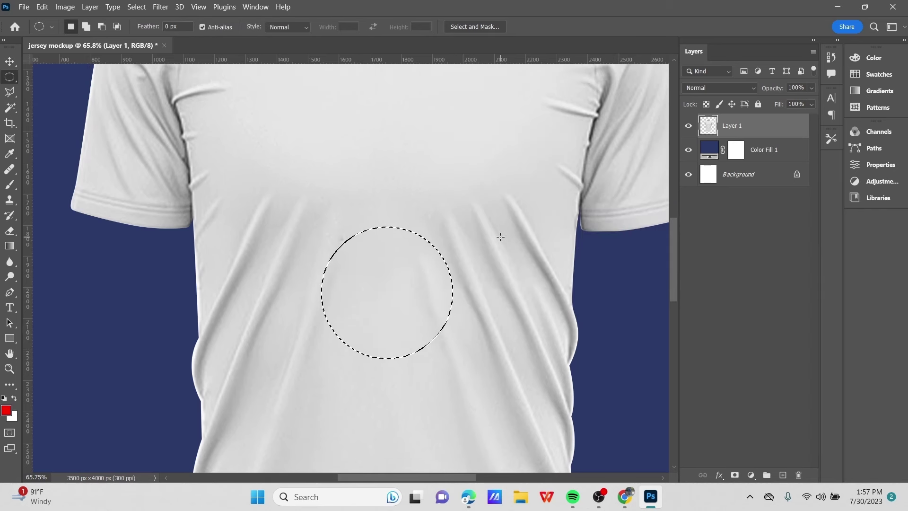
scroll(504, 242, "up", 3)
scroll(426, 227, "down", 3)
scroll(341, 217, "up", 3)
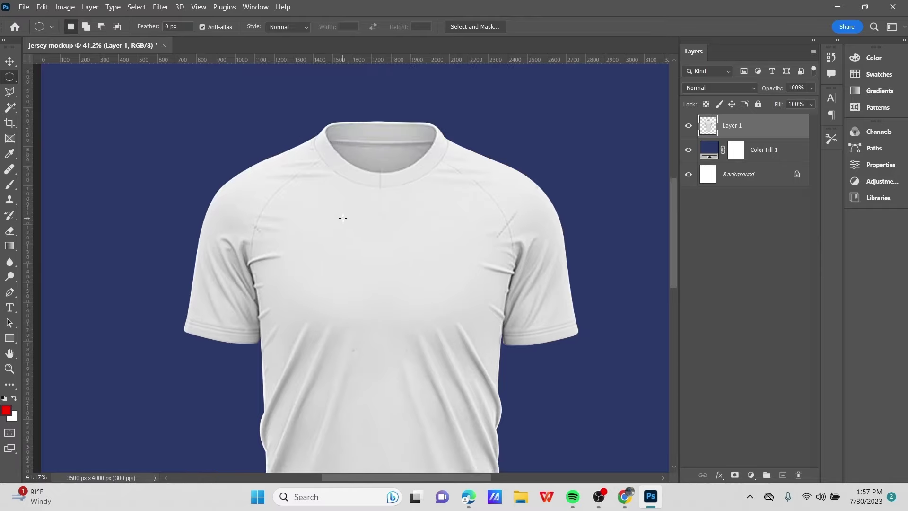
scroll(390, 217, "down", 1)
left_click(708, 125, "ctrl")
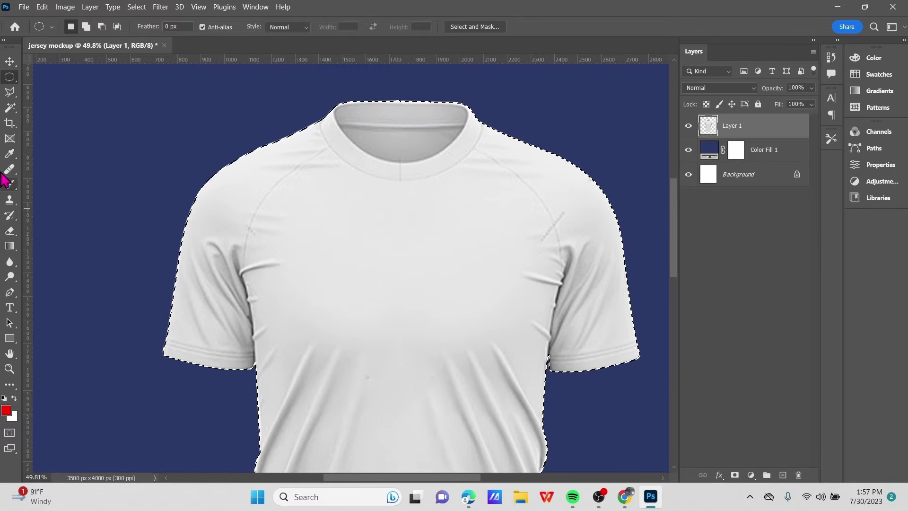
left_click(9, 168)
left_click(48, 178)
Heal the leftover watermark marks beside the sleeve seams on both shoulders using fabric sampled nearby
scroll(257, 205, "up", 5)
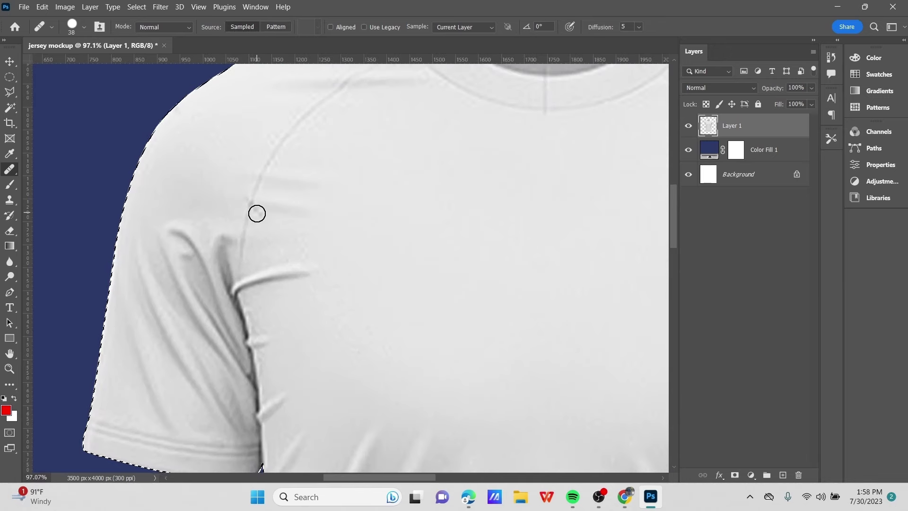
left_click(257, 213, "alt")
left_click(258, 219)
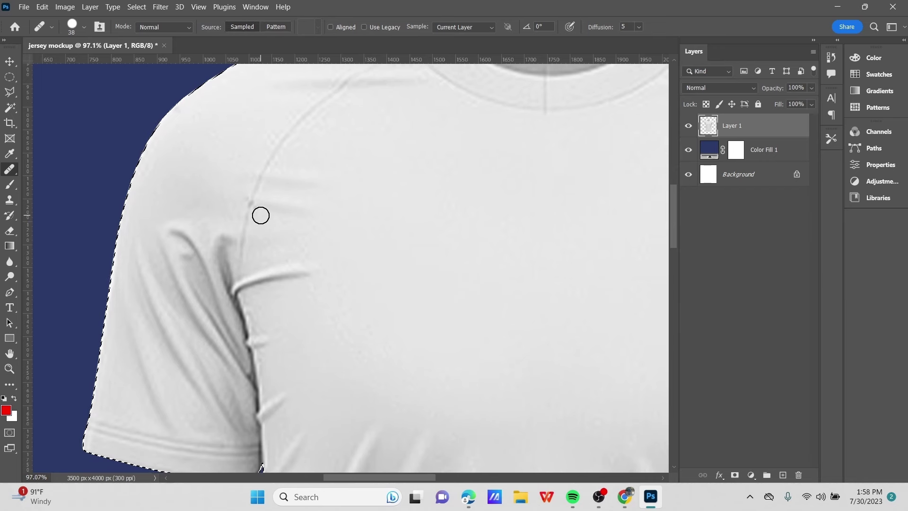
left_click(261, 213)
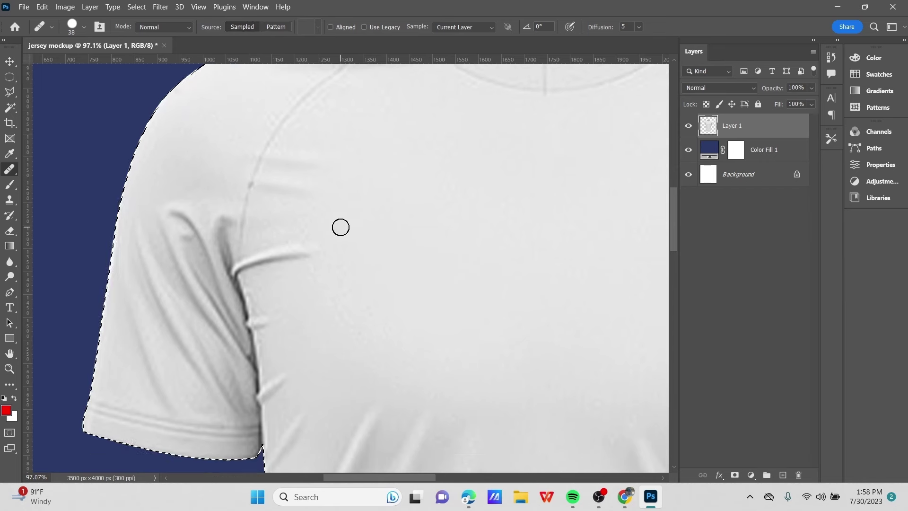
scroll(340, 225, "down", 5)
scroll(284, 290, "down", 2)
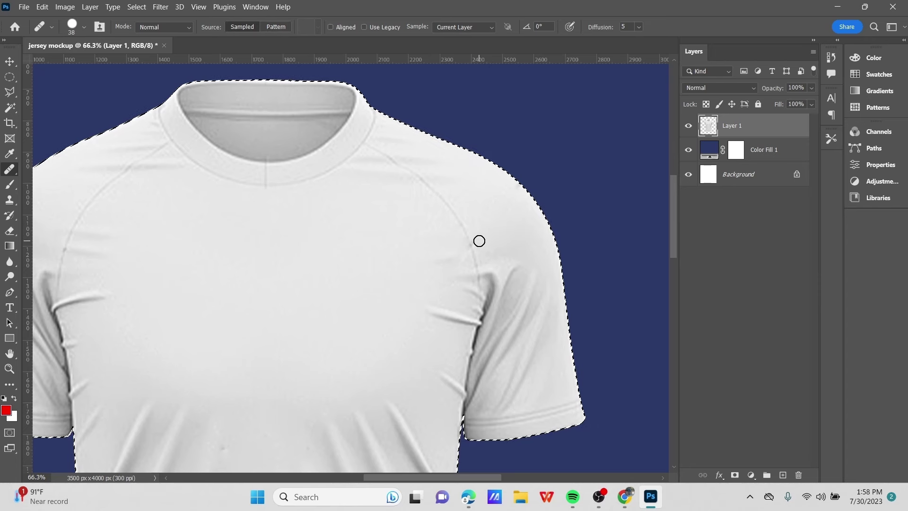
scroll(393, 263, "down", 4)
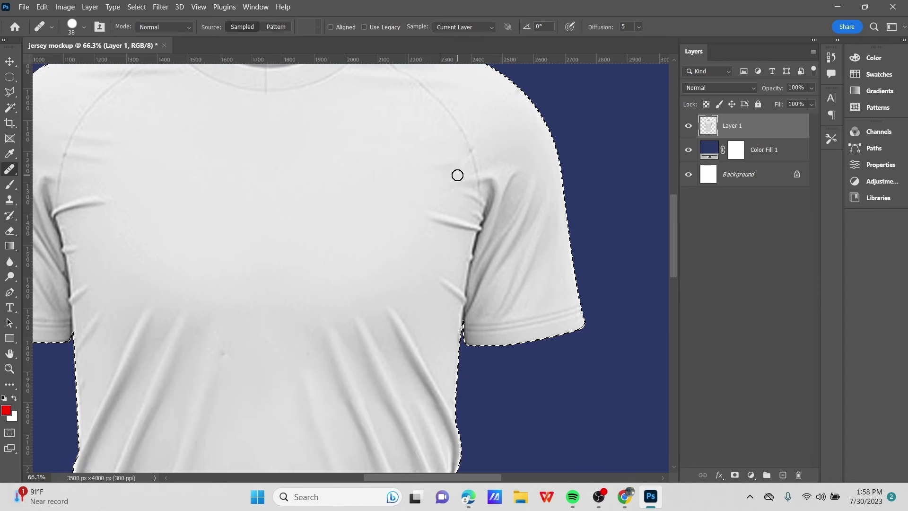
scroll(279, 178, "down", 3)
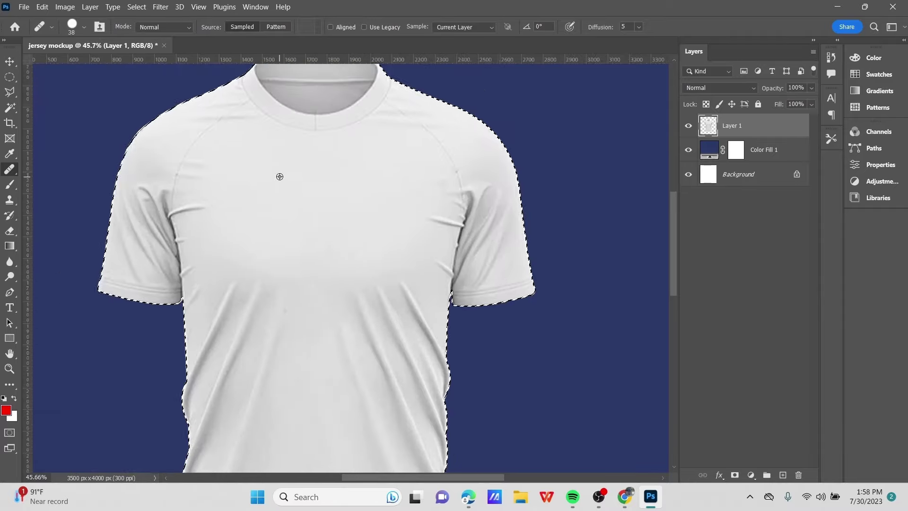
Paint out the vertical watermark line across the front collar band and its lower seam with the Healing Brush
scroll(280, 170, "up", 5)
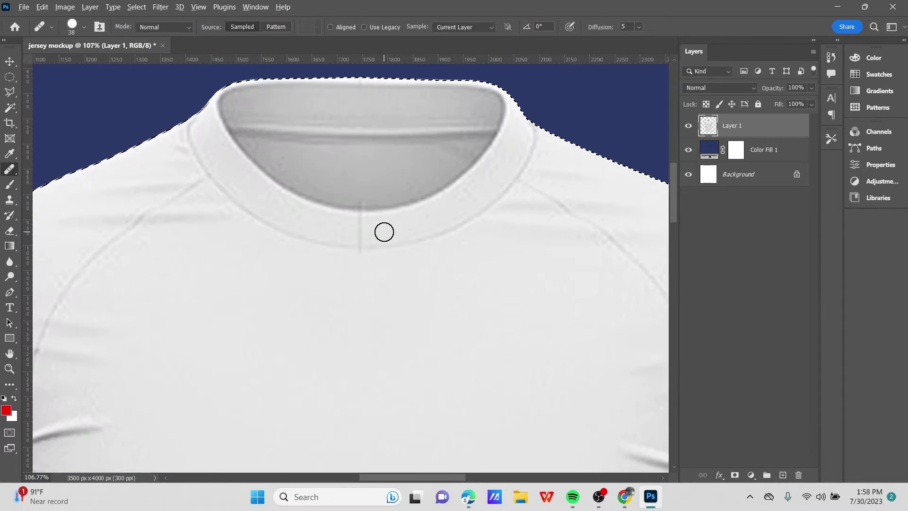
mouse_move(360, 230)
left_mouse_down()
mouse_move(358, 290)
mouse_move(360, 249)
left_mouse_up()
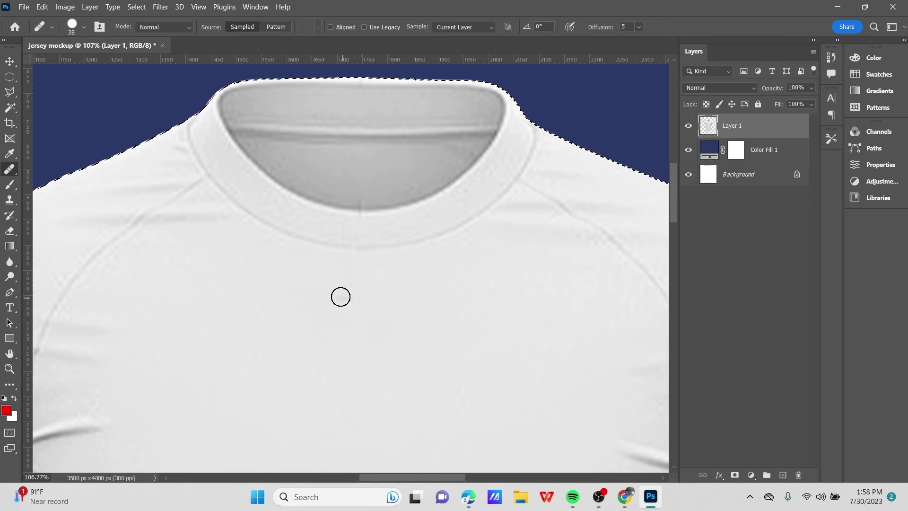
left_click(341, 246, "alt")
left_click(348, 248)
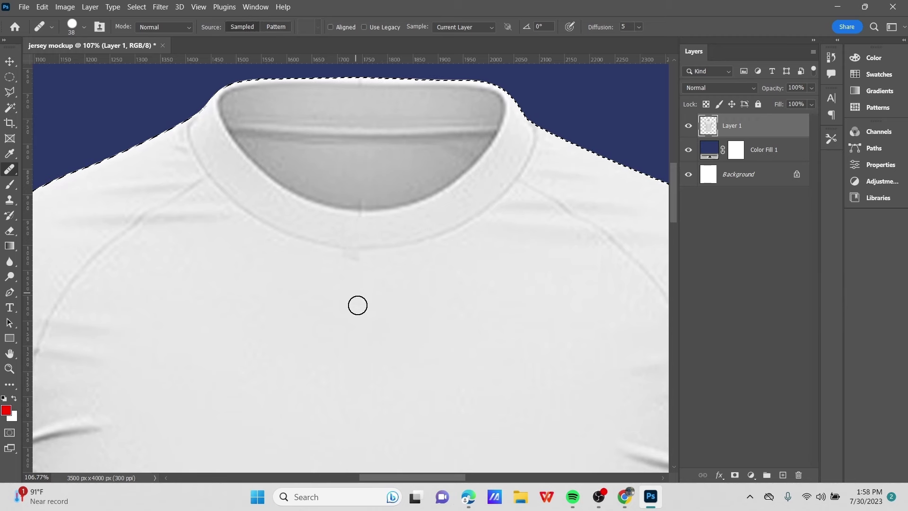
scroll(410, 322, "down", 2)
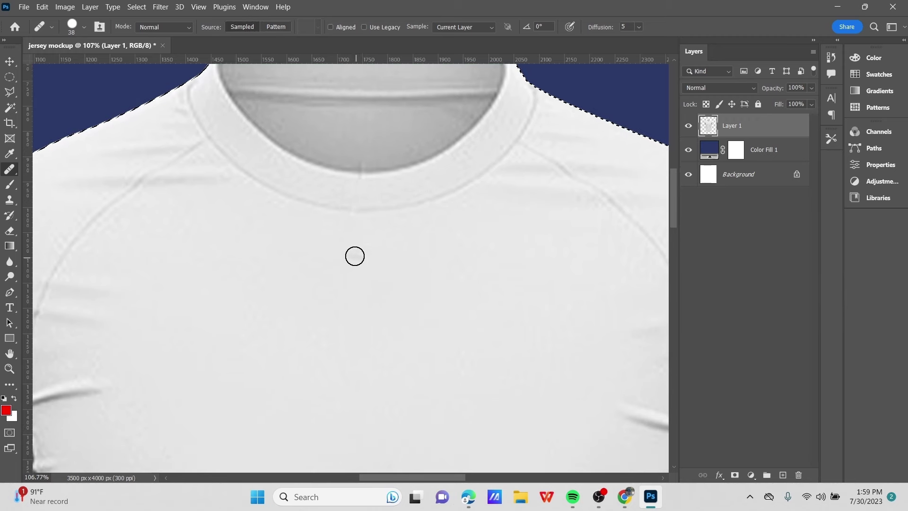
Sample the clean collar band beside the remaining line and heal the mark below the collar's inner edge
scroll(347, 237, "down", 3)
scroll(378, 246, "up", 3)
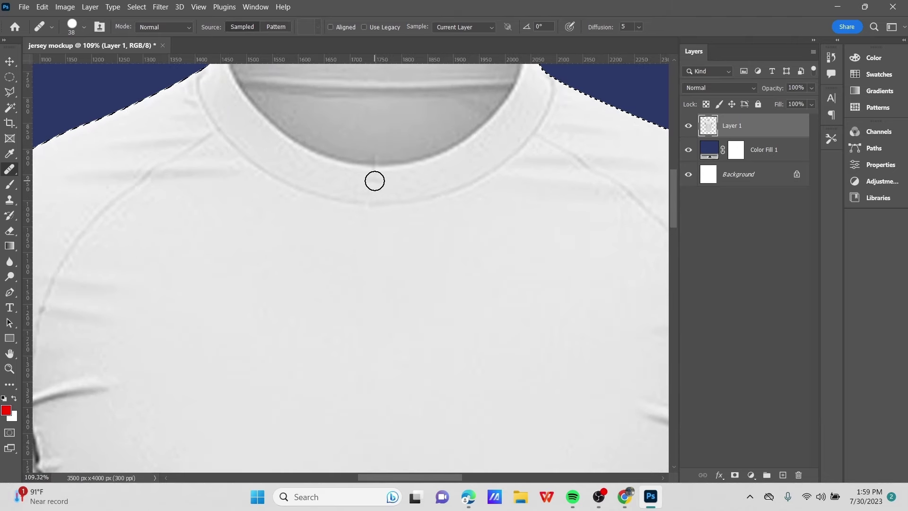
left_click(387, 172, "alt")
left_click(374, 173)
scroll(364, 281, "up", 4)
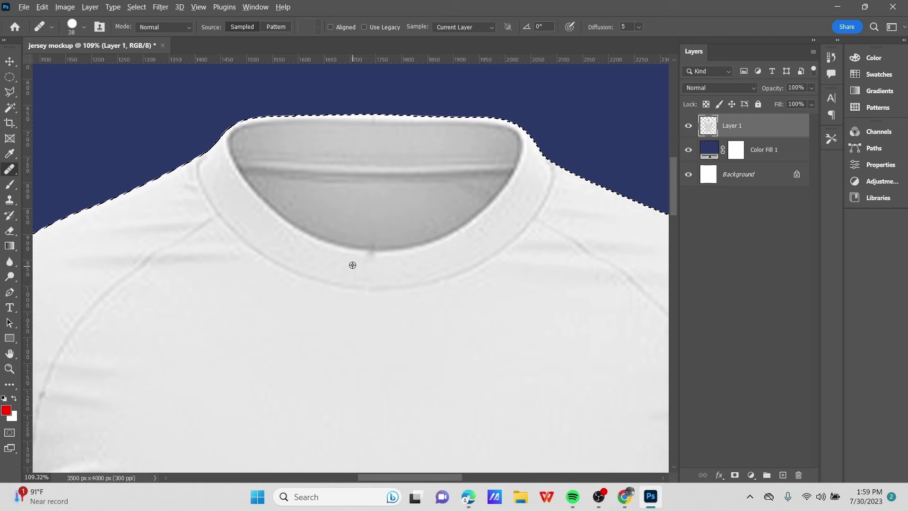
left_click(371, 263)
scroll(446, 465, "down", 4)
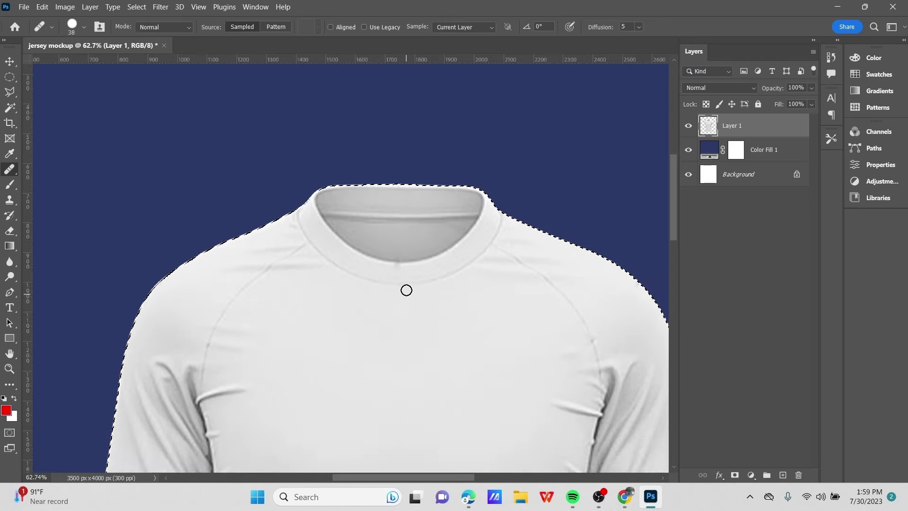
Switch to the Spot Healing Brush, reduce its size to 35 and retouch the dark spot on the collar's inner front edge
scroll(405, 290, "up", 4)
scroll(413, 246, "up", 2)
right_click(10, 169)
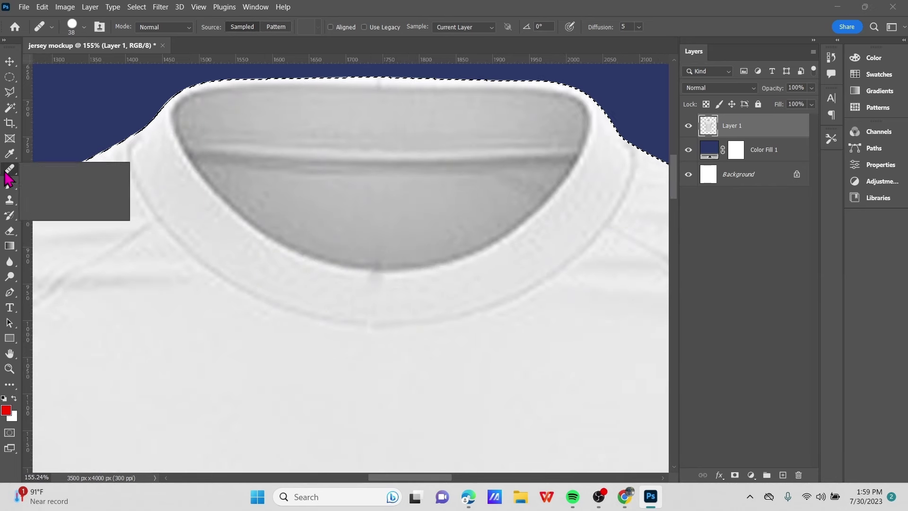
left_click(71, 170)
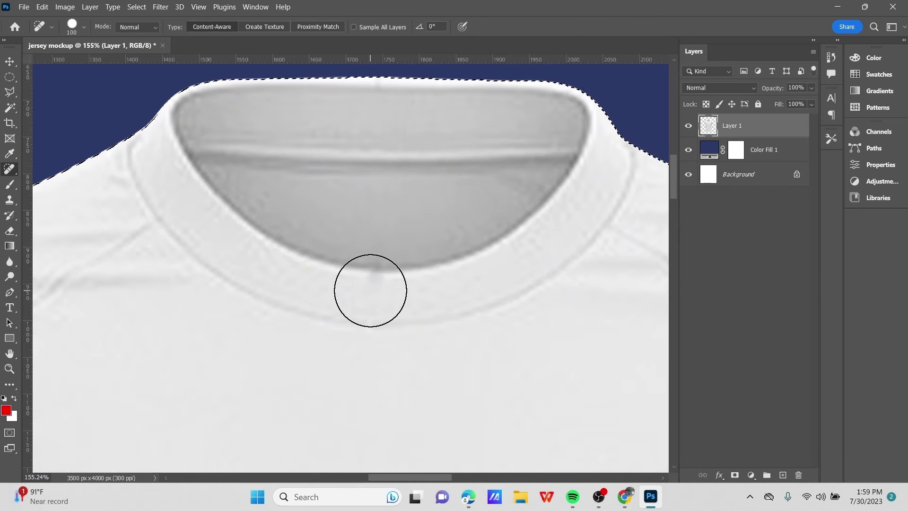
key("bracketleft")
key("bracketleft")
key("bracketleft")
key("bracketleft")
key("bracketleft")
key("bracketleft")
key("bracketleft")
key("bracketleft")
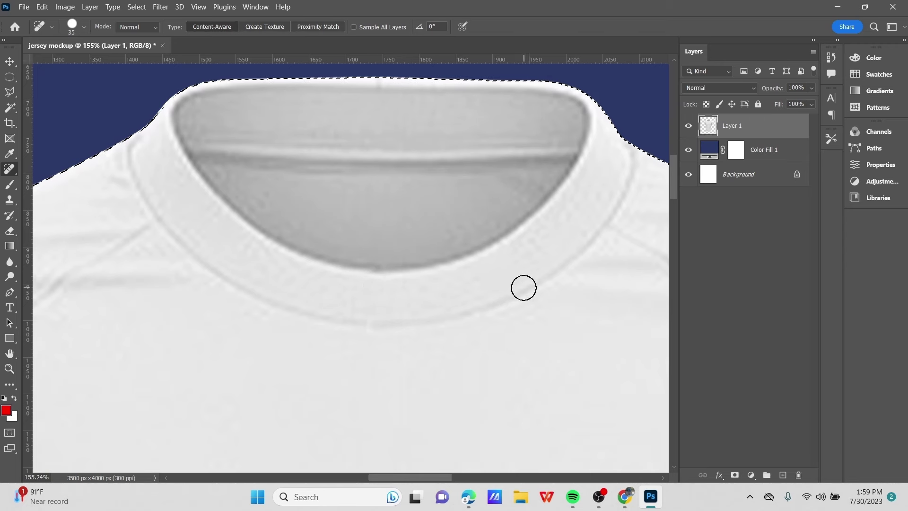
Spot-heal the leftover mark on the lower seam at the front centre of the collar
scroll(444, 295, "down", 2)
left_click(373, 209)
scroll(417, 308, "up", 2)
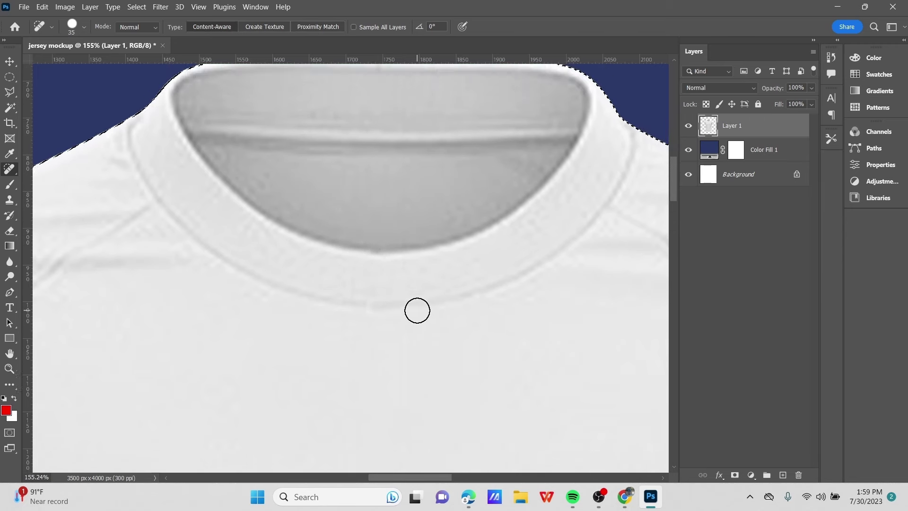
scroll(371, 245, "down", 2)
scroll(437, 347, "down", 3)
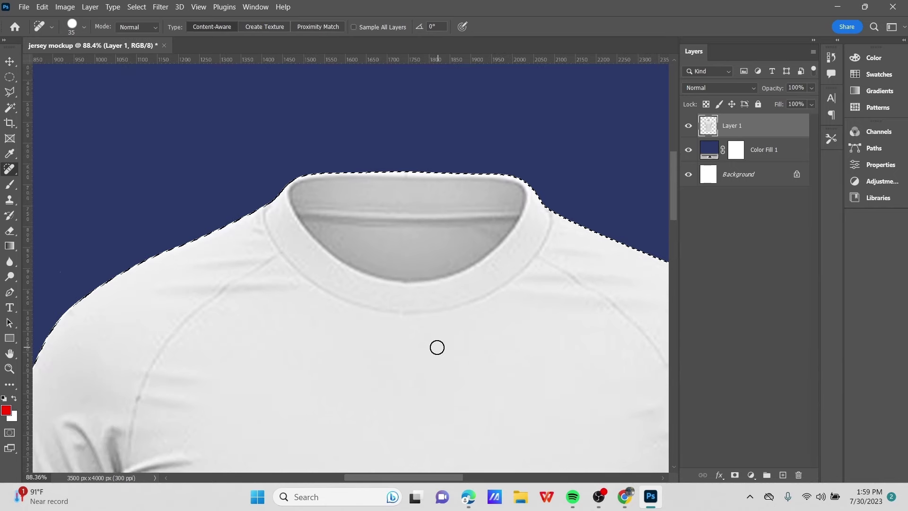
scroll(419, 273, "up", 2)
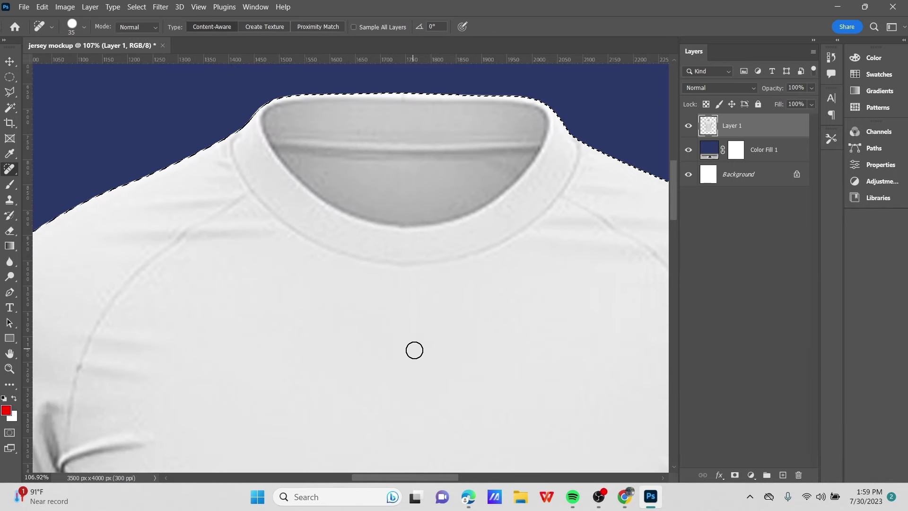
scroll(420, 348, "down", 4)
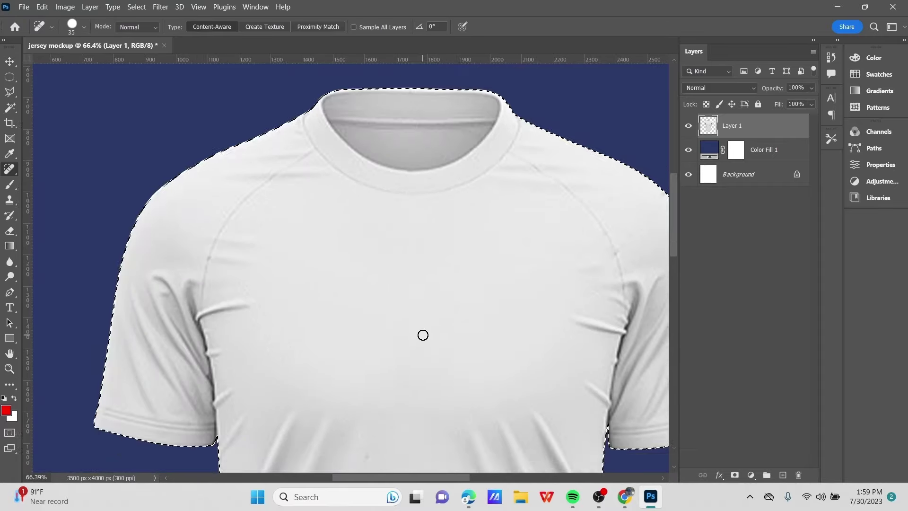
Try to heal the dark spot below the chest with the Spot Healing Brush, enlarging the brush to 80
scroll(333, 332, "down", 3)
scroll(417, 260, "down", 3)
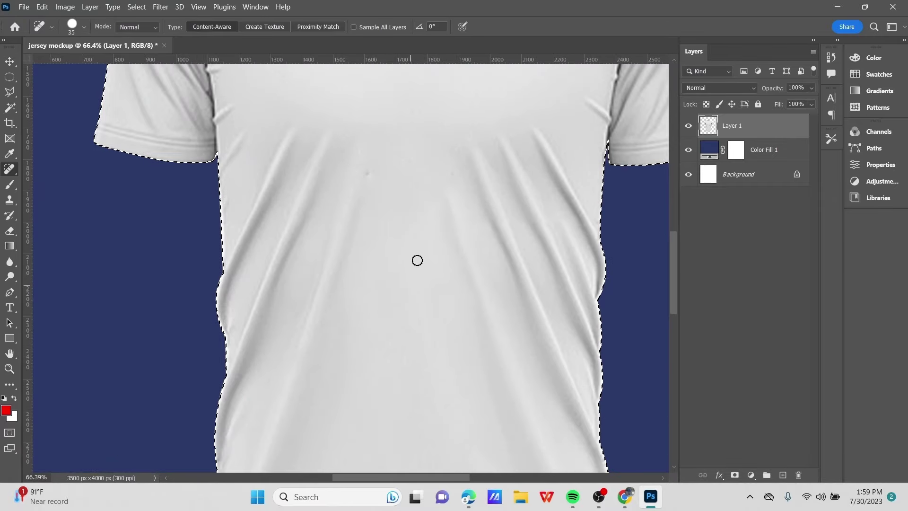
left_click(382, 159, "alt")
left_click(483, 204)
key("bracketleft")
key("bracketleft")
key("bracketright")
key("bracketright")
key("bracketright")
key("bracketright")
key("bracketright")
key("bracketright")
key("bracketright")
key("bracketright")
key("bracketright")
key("bracketright")
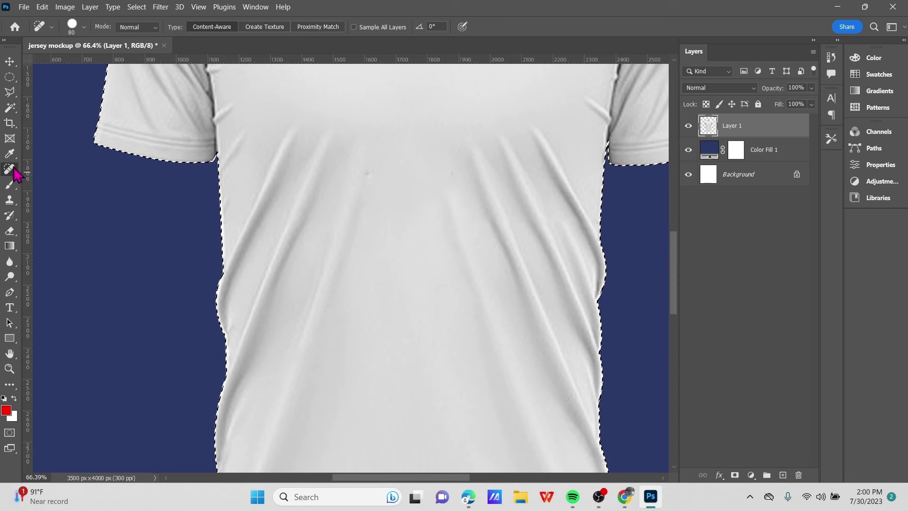
Switch to the Healing Brush, heal the dark spot on the jersey front below the chest and enlarge the brush to 50
right_click(10, 170)
left_click(10, 169)
right_click(9, 169)
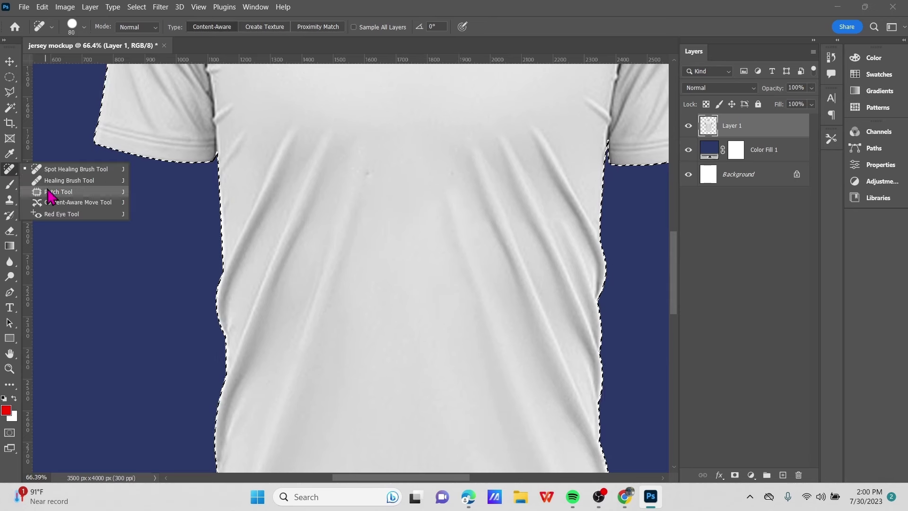
left_click(66, 180)
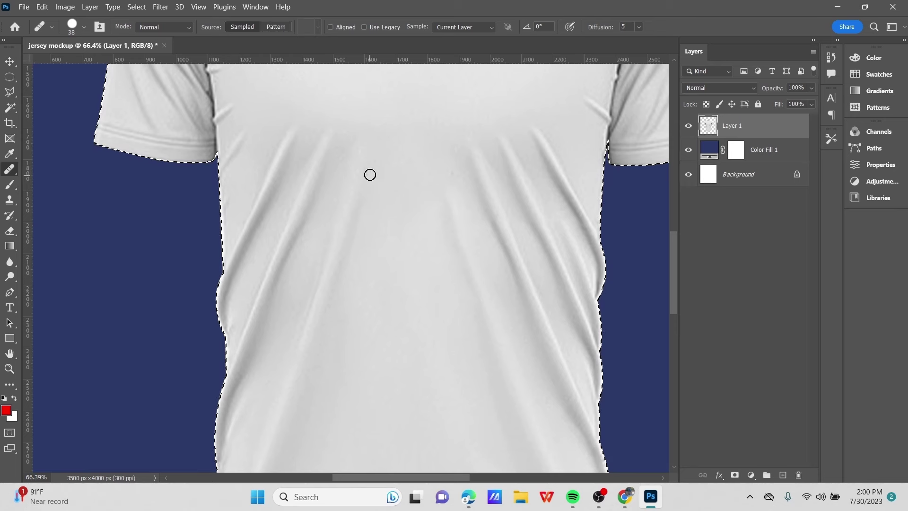
key("bracketright")
key("bracketright")
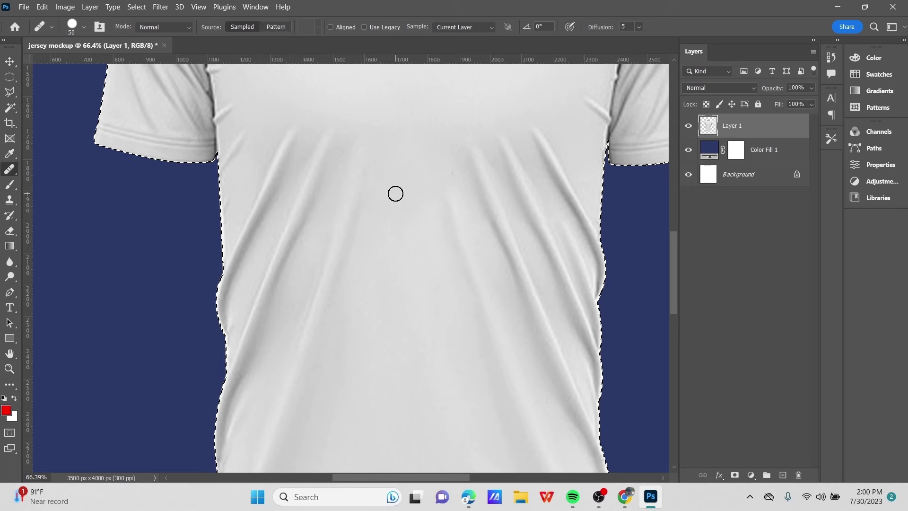
Touch up the upper chest fabric with the Healing Brush and clear the jersey selection
scroll(394, 211, "up", 2)
scroll(394, 211, "up", 8)
left_click(340, 267)
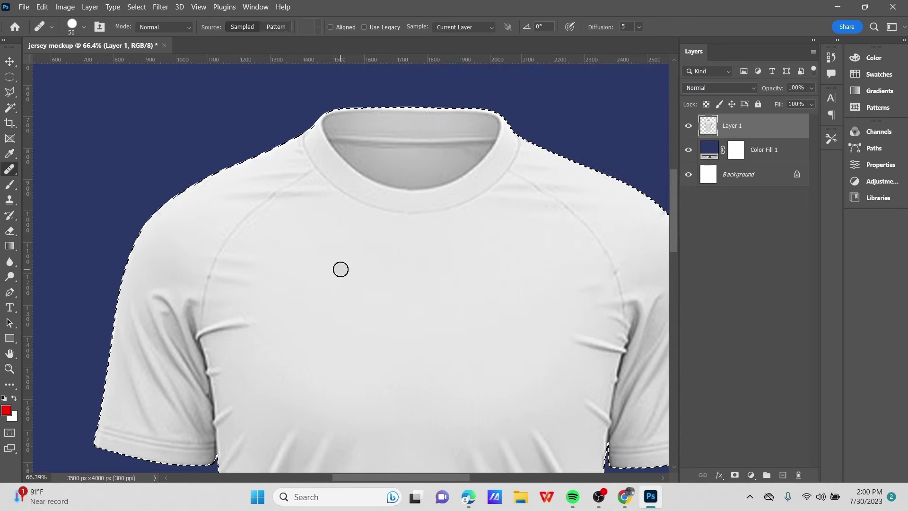
scroll(341, 269, "down", 1)
scroll(340, 270, "down", 2)
scroll(341, 269, "down", 3)
scroll(340, 275, "down", 3)
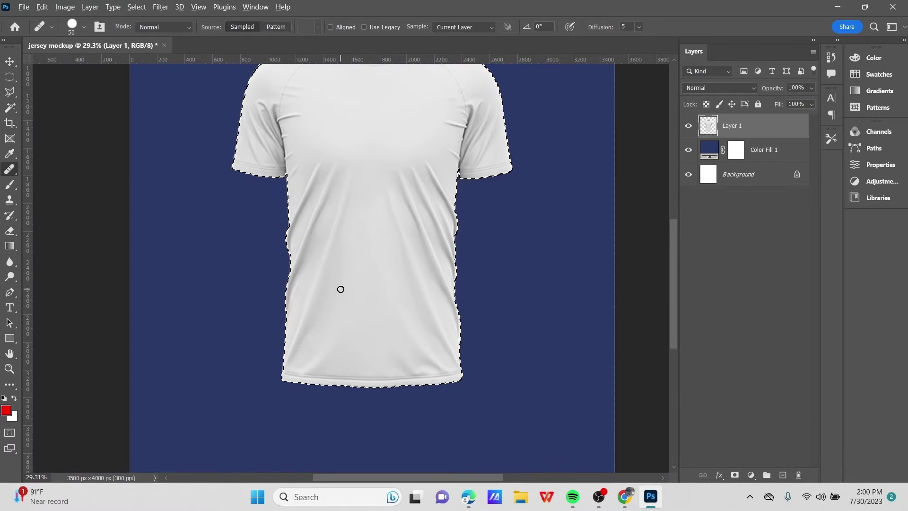
scroll(342, 279, "up", 3)
key("ctrl+d")
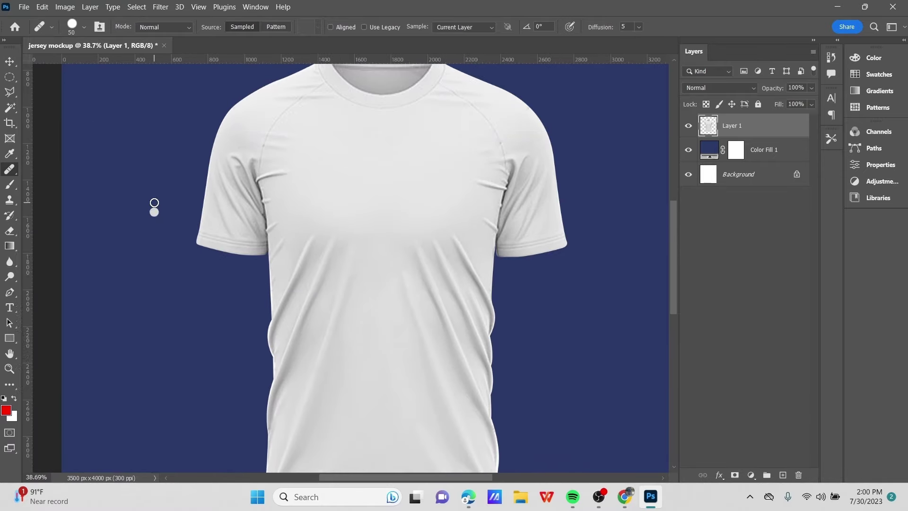
Switch to the Move tool and load the jersey outline on Layer 1 as a selection
left_click(8, 63)
scroll(213, 217, "down", 3)
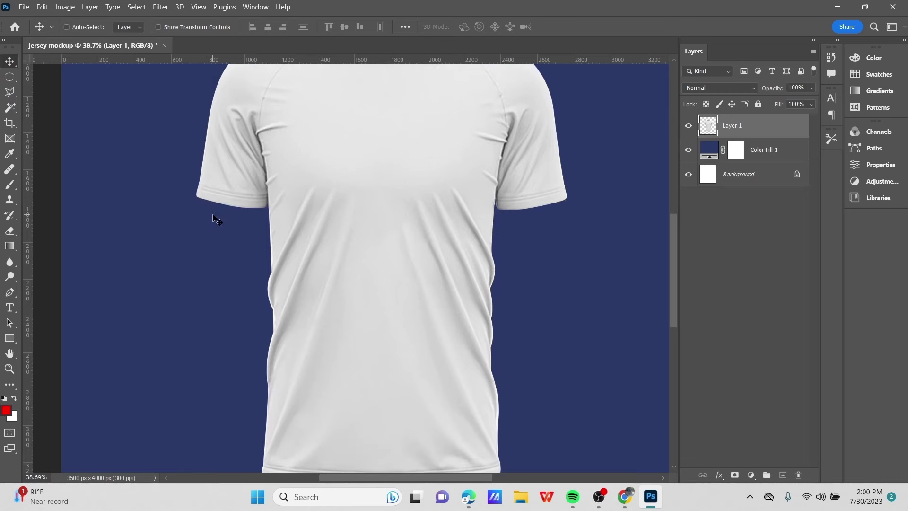
scroll(213, 219, "down", 2)
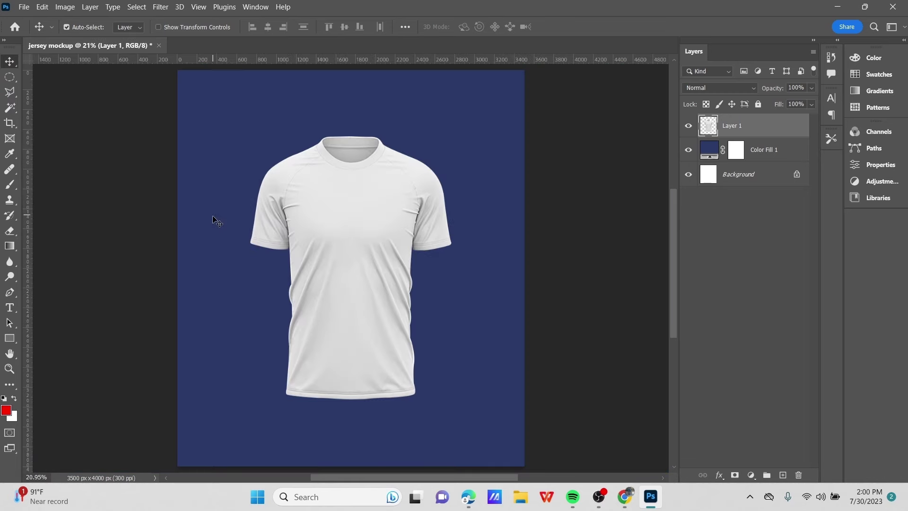
left_click(709, 126, "ctrl")
scroll(253, 330, "up", 4)
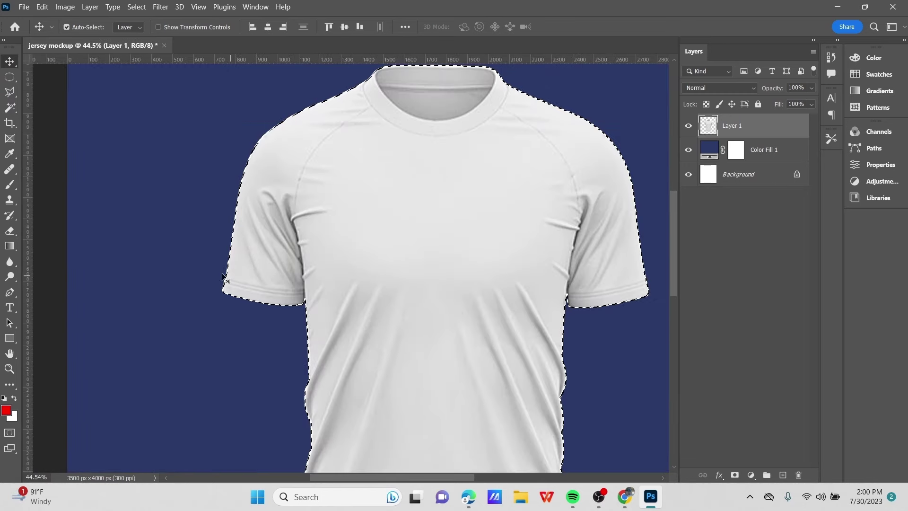
Start a Pen path at the left-hand shoulder edge, curve it along the collar seam to the raglan seam and make that anchor a corner
left_click(9, 293)
scroll(286, 345, "up", 2)
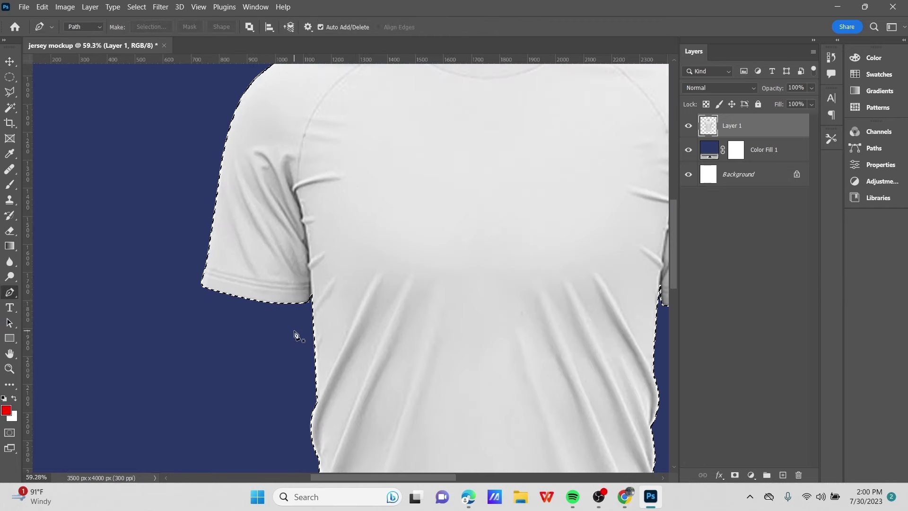
scroll(321, 317, "up", 4)
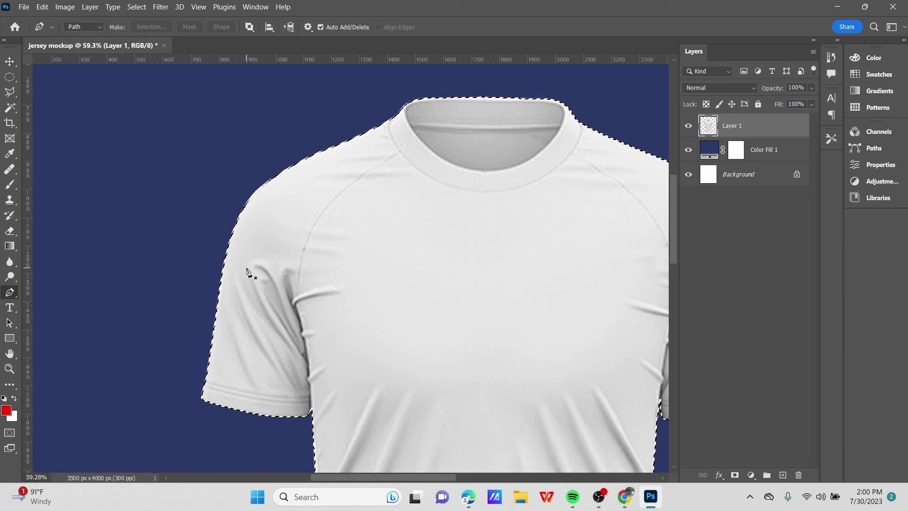
scroll(277, 243, "up", 2)
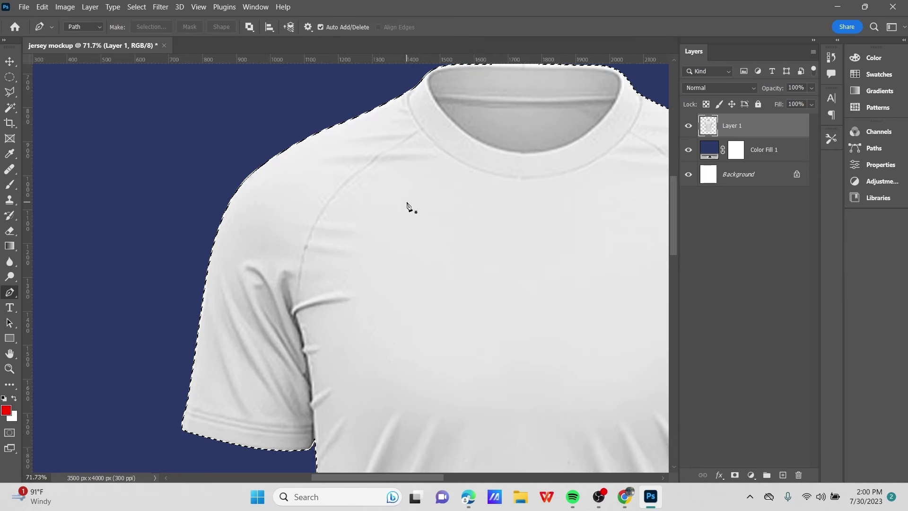
scroll(406, 206, "up", 3)
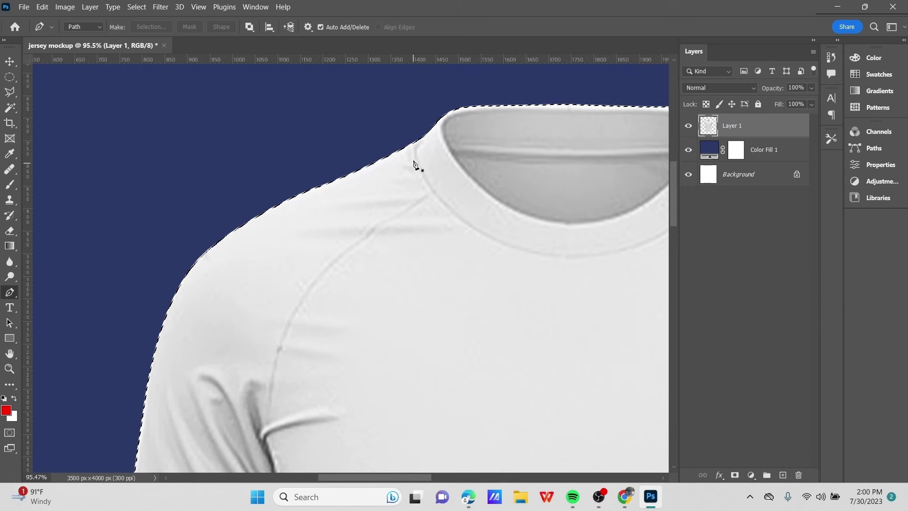
left_click(422, 129)
left_click(436, 188)
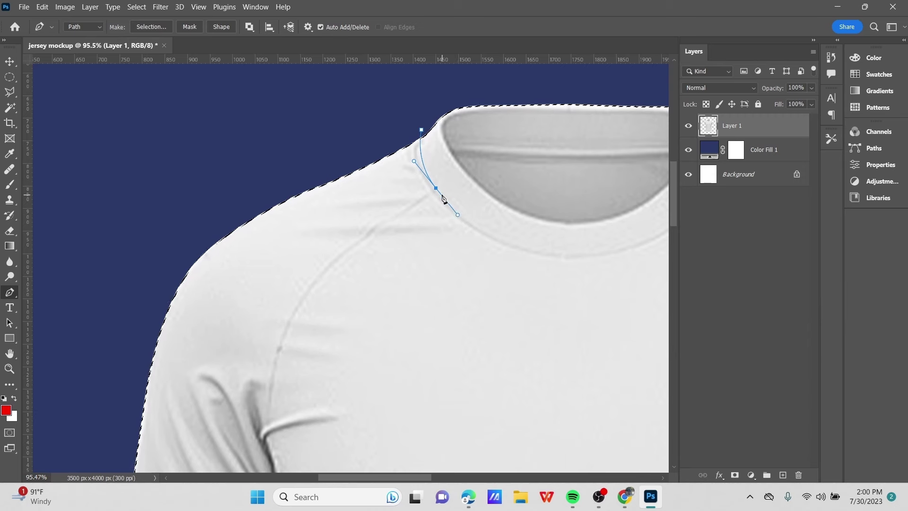
scroll(436, 188, "up", 2)
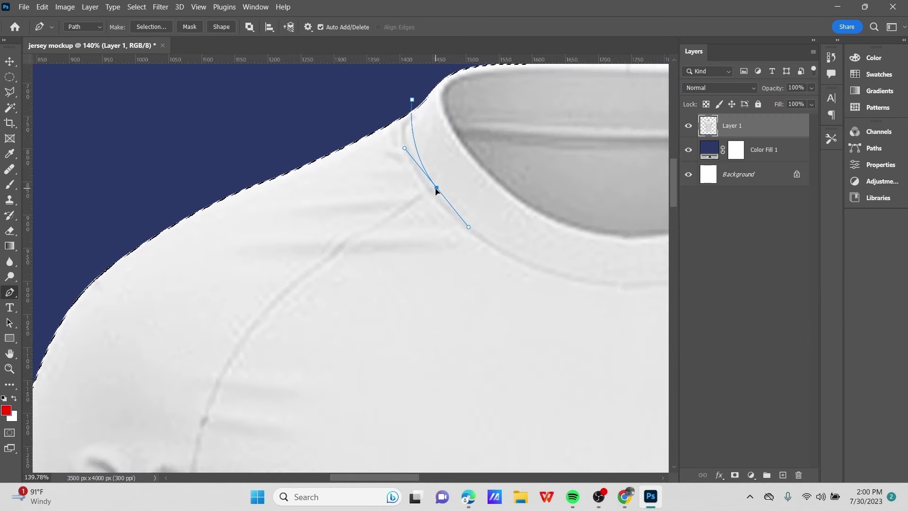
left_click_drag(436, 188, 438, 193)
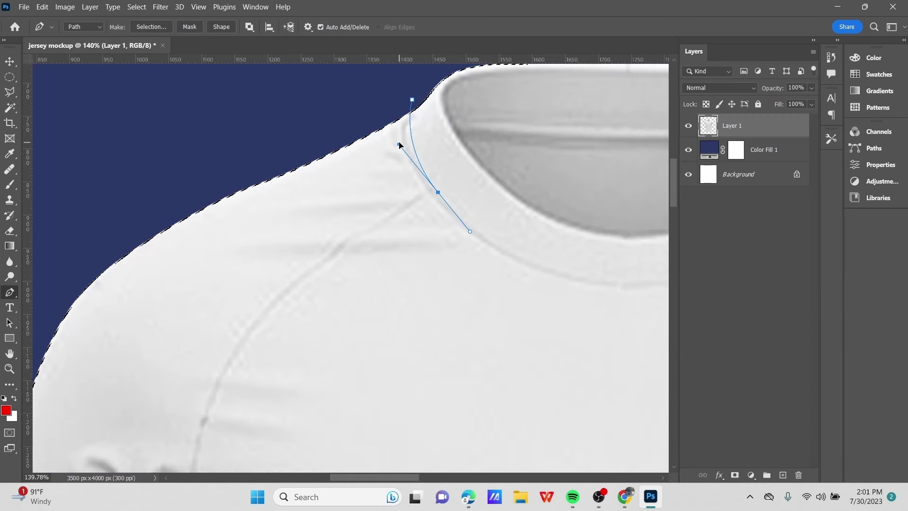
scroll(438, 168, "down", 2)
left_click(438, 156, "alt")
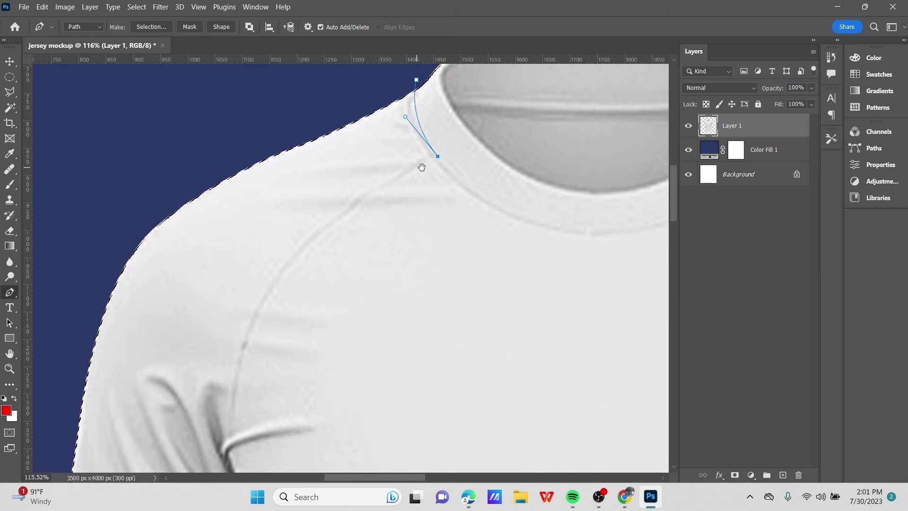
Continue the path down the left-hand raglan seam to the armpit and adjust its curve to follow the seam
scroll(439, 161, "down", 2)
left_click(449, 194)
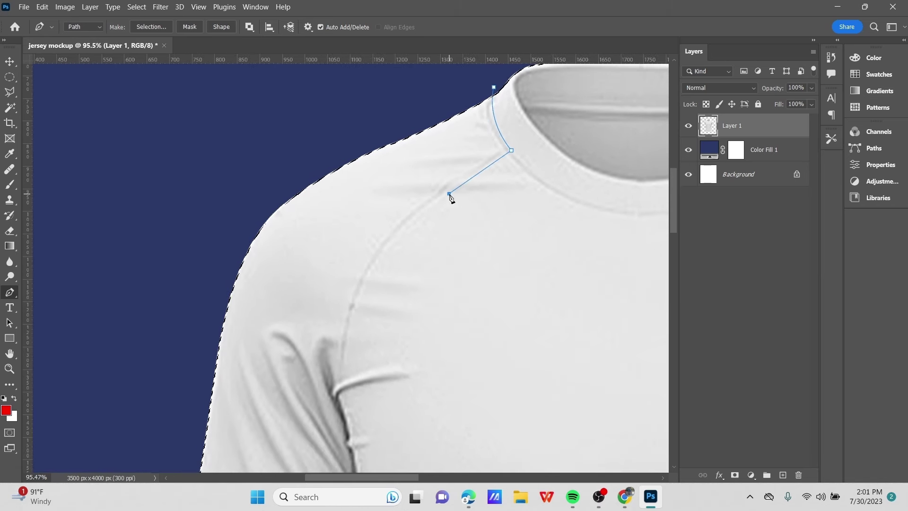
scroll(391, 276, "down", 2)
left_click_drag(344, 329, 333, 435)
left_click_drag(354, 227, 357, 189)
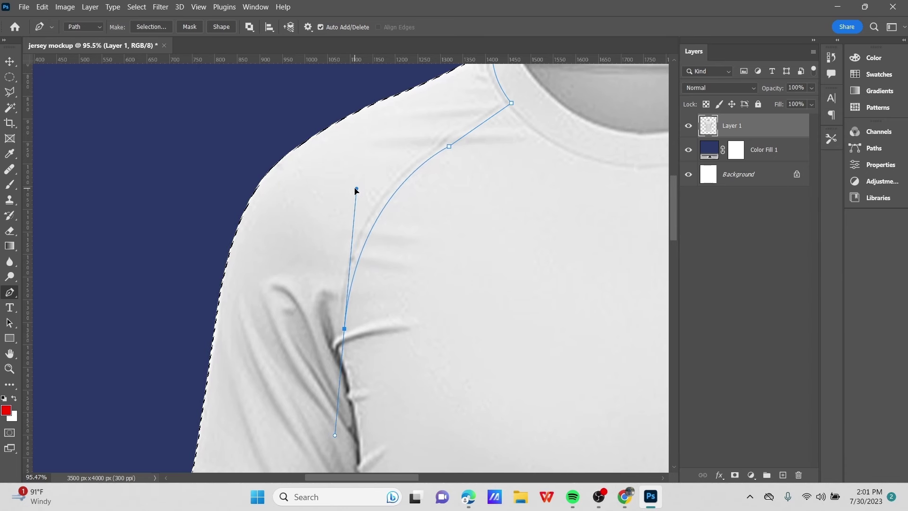
Extend the path from the armpit along the inner sleeve edge to the sleeve hem, curving it to follow the body side
scroll(357, 188, "down", 1)
scroll(370, 243, "up", 3)
scroll(339, 274, "down", 1)
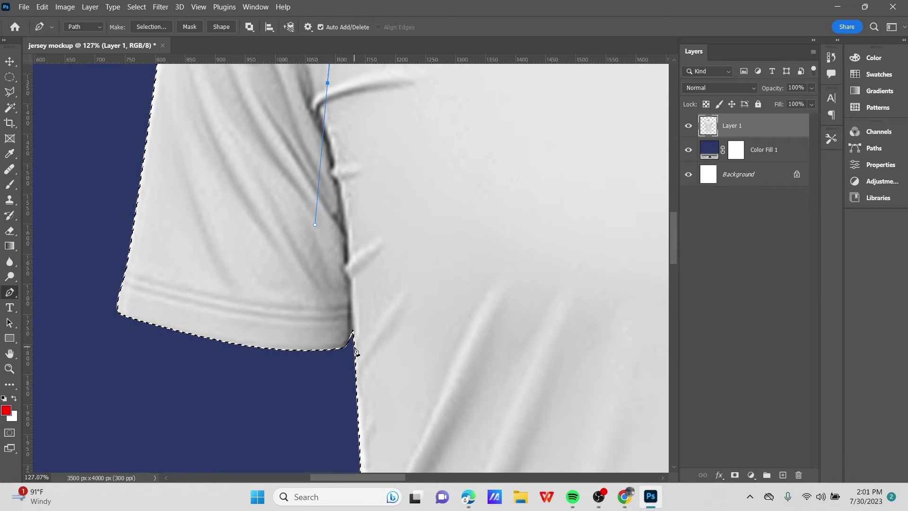
key("ctrl+z")
scroll(331, 118, "up", 1)
scroll(351, 364, "down", 1)
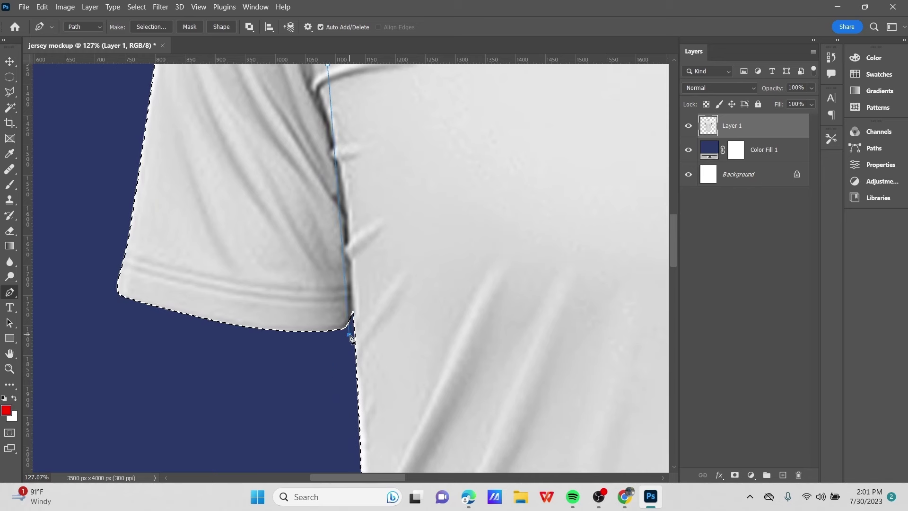
left_click_drag(349, 335, 317, 397)
scroll(371, 258, "up", 1)
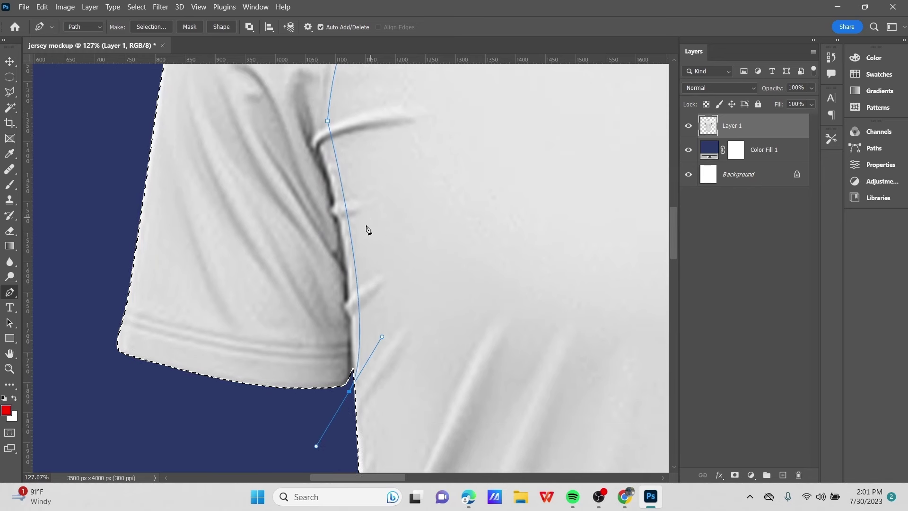
scroll(344, 301, "down", 2)
scroll(371, 232, "up", 2)
left_click_drag(354, 256, 352, 243)
scroll(359, 252, "down", 3)
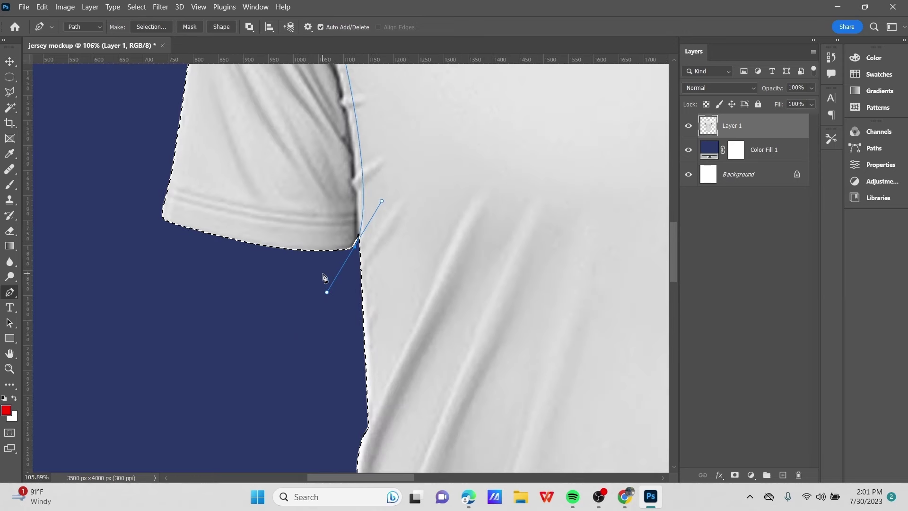
Carry the path loosely around the outside of the left-hand sleeve and close it at the starting anchor by the collar
scroll(160, 260, "down", 3)
scroll(205, 197, "up", 4)
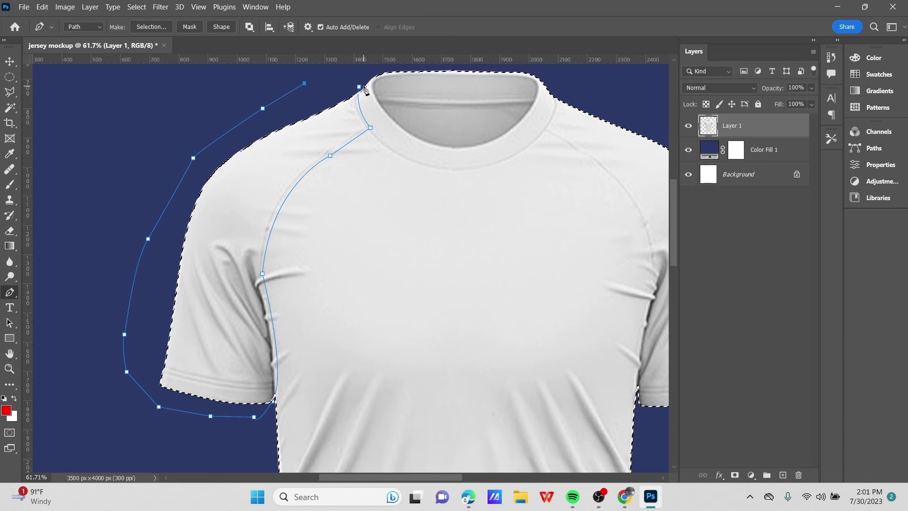
scroll(314, 124, "down", 1)
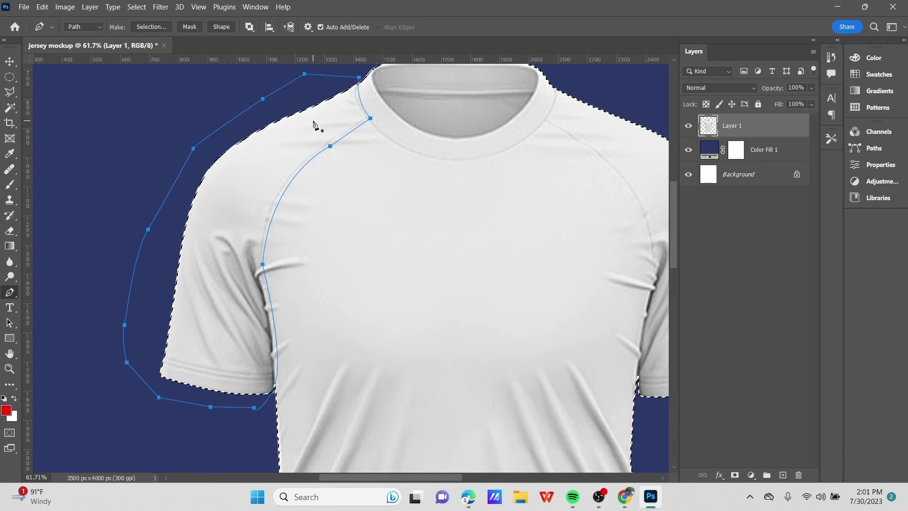
Make a selection from the sleeve path with a 0.5-pixel feather, intersecting it with the jersey selection
right_click(315, 122)
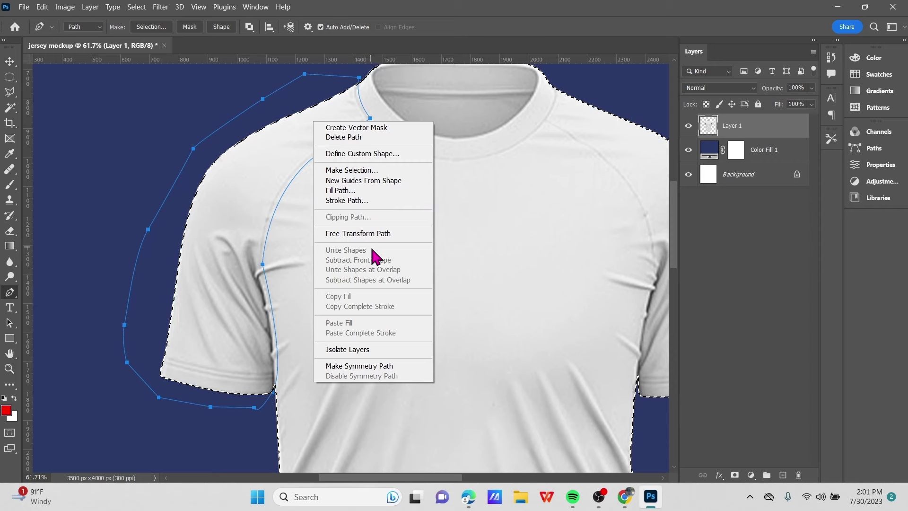
left_click(352, 171)
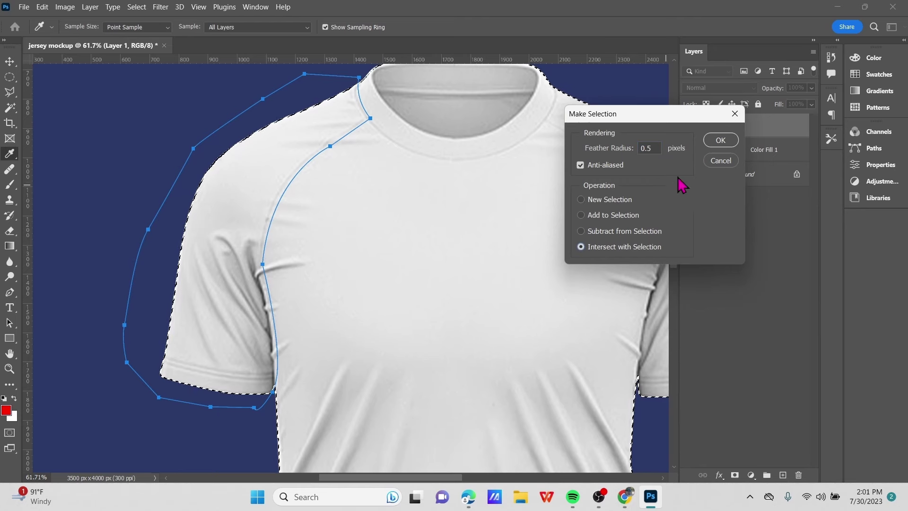
left_click(720, 140)
scroll(211, 320, "down", 2)
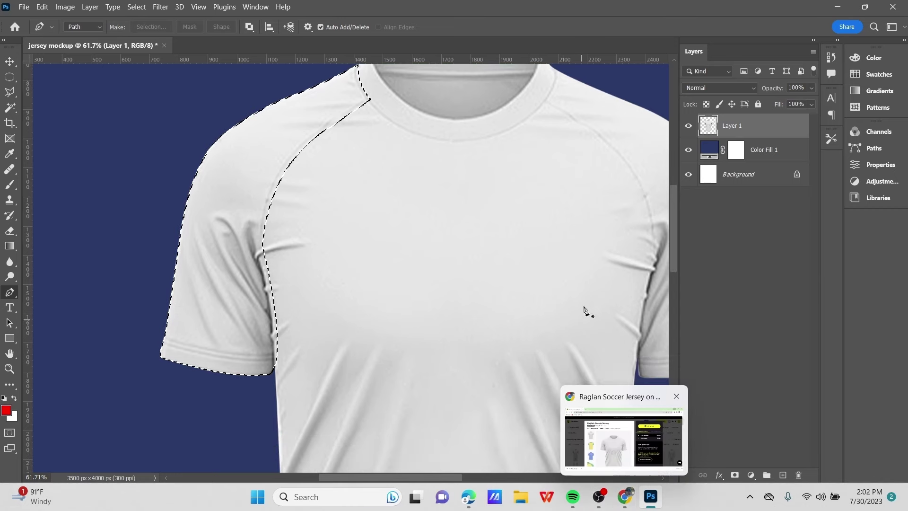
Add a Solid Color fill layer in red ff0000 over the selected sleeve
scroll(587, 311, "up", 2)
left_click(744, 475)
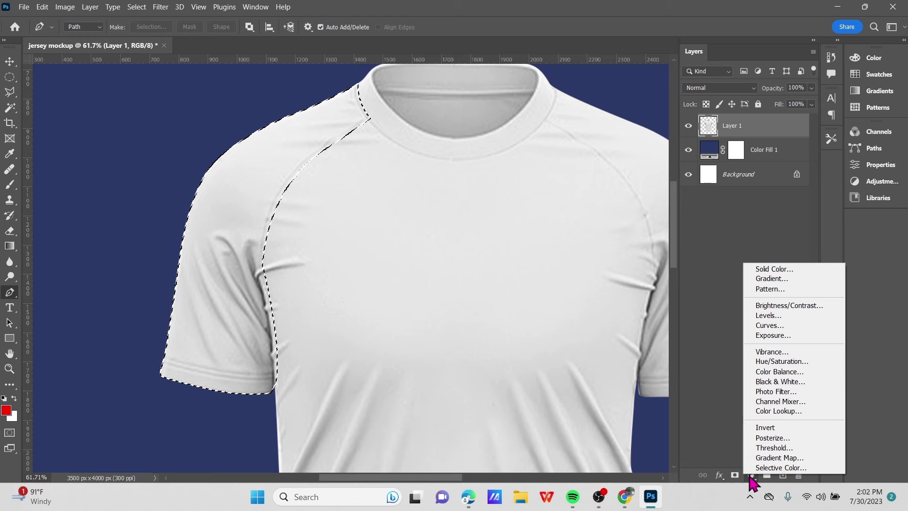
left_click(784, 268)
left_click(862, 272)
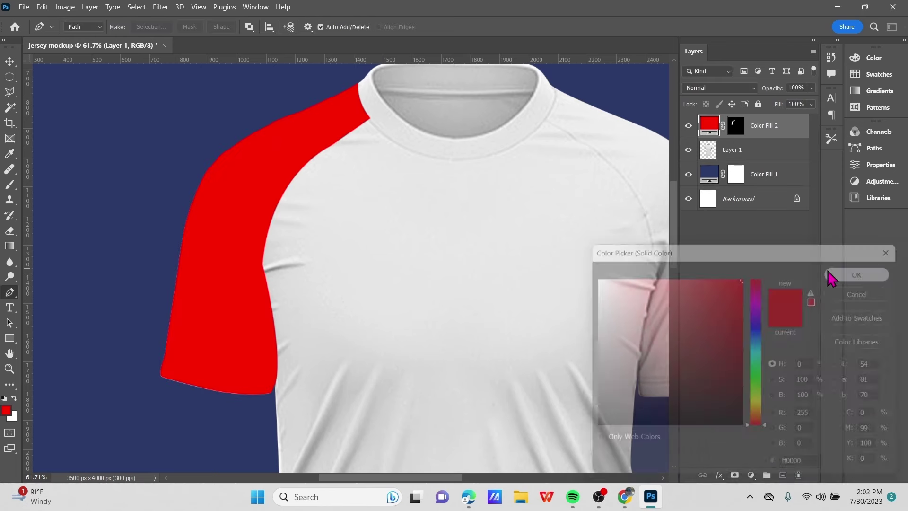
key("p")
Hide the red sleeve fill layer, Color Fill 2, to expose the plain jersey
scroll(298, 274, "down", 3)
left_click_drag(377, 237, 308, 238)
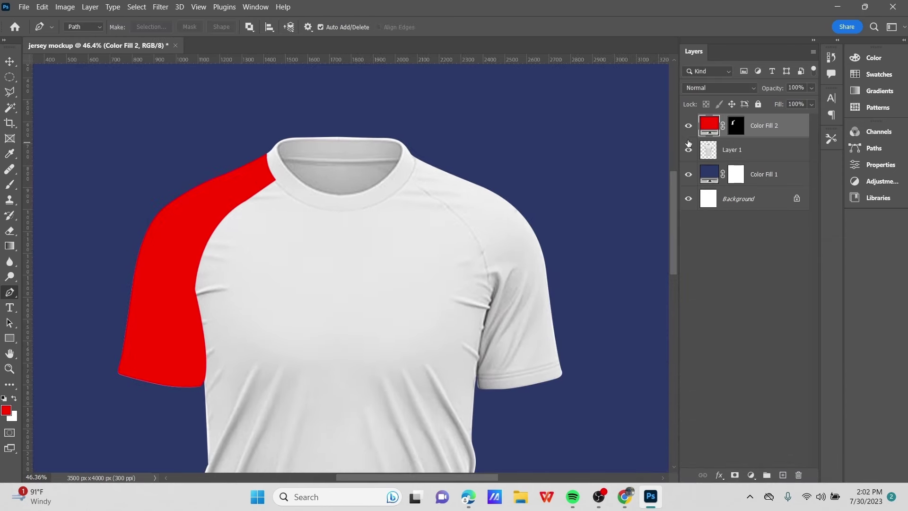
left_click(689, 127)
scroll(355, 197, "up", 3)
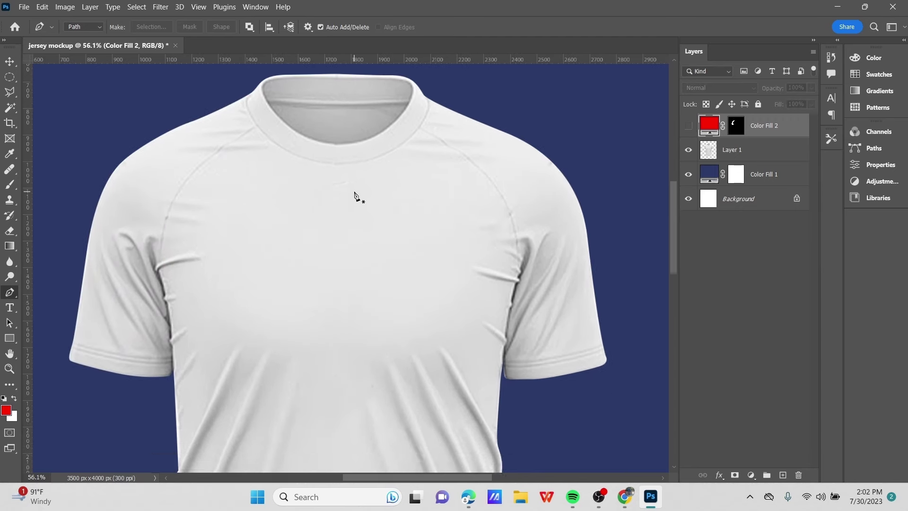
scroll(379, 189, "up", 1)
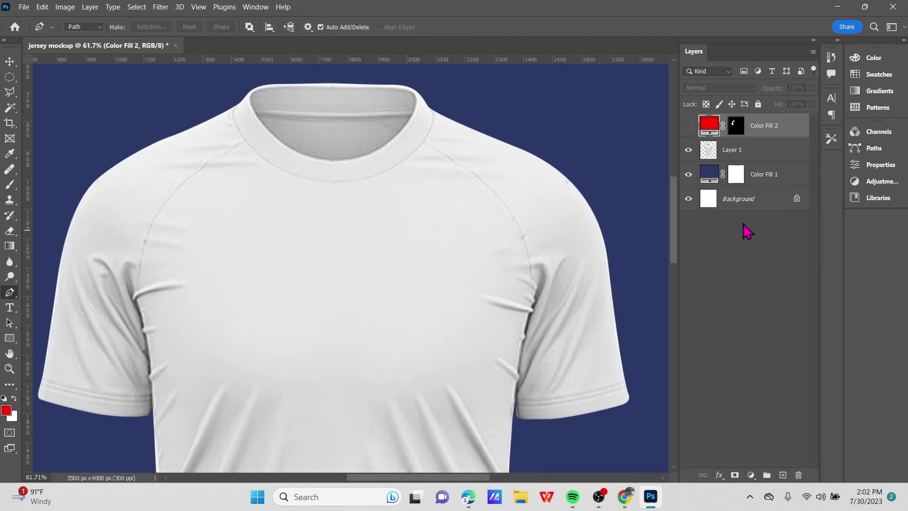
Load Layer 1's jersey outline as a selection and start a curved pen path from below the right-hand sleeve up to the armpit
left_click(710, 154, "ctrl")
scroll(532, 209, "up", 2)
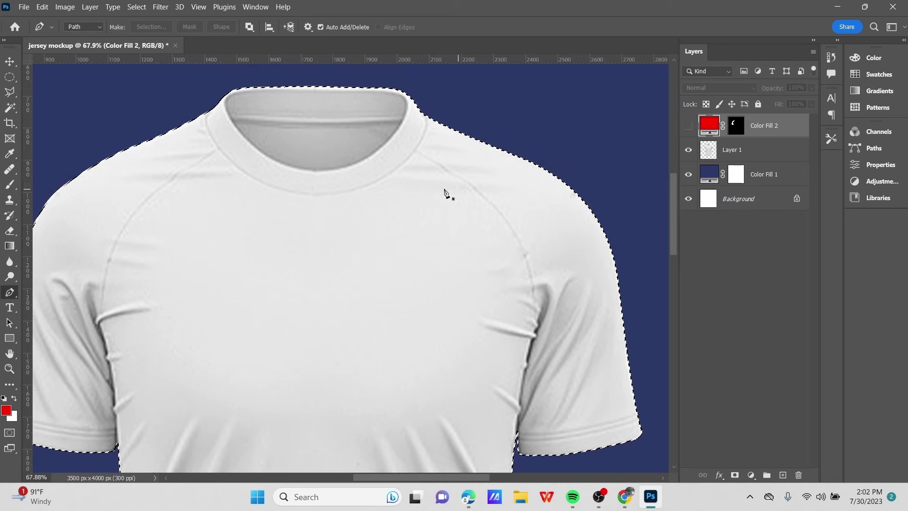
scroll(243, 316, "down", 2)
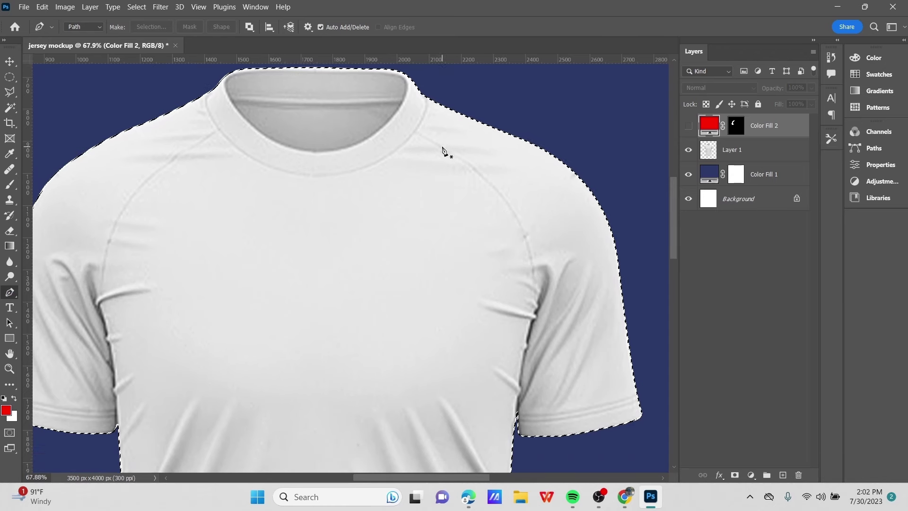
scroll(506, 401, "down", 4)
scroll(515, 382, "up", 3)
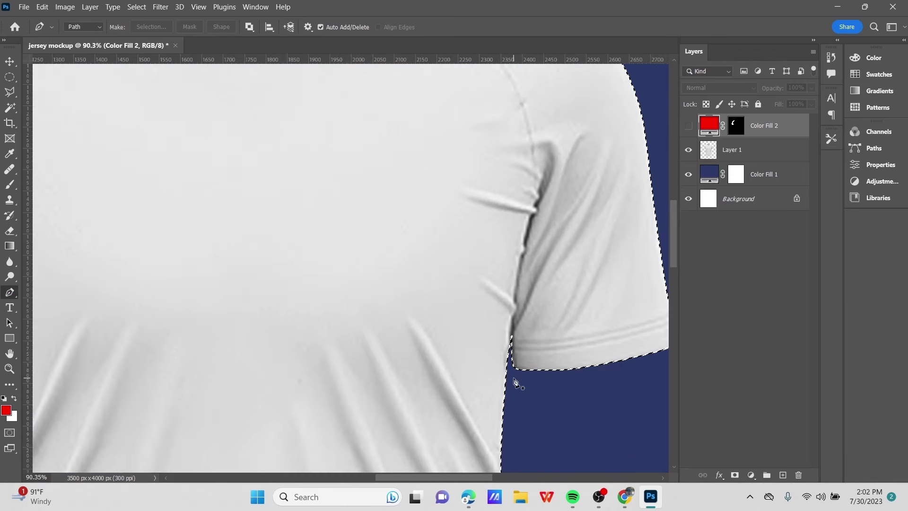
left_click(514, 376)
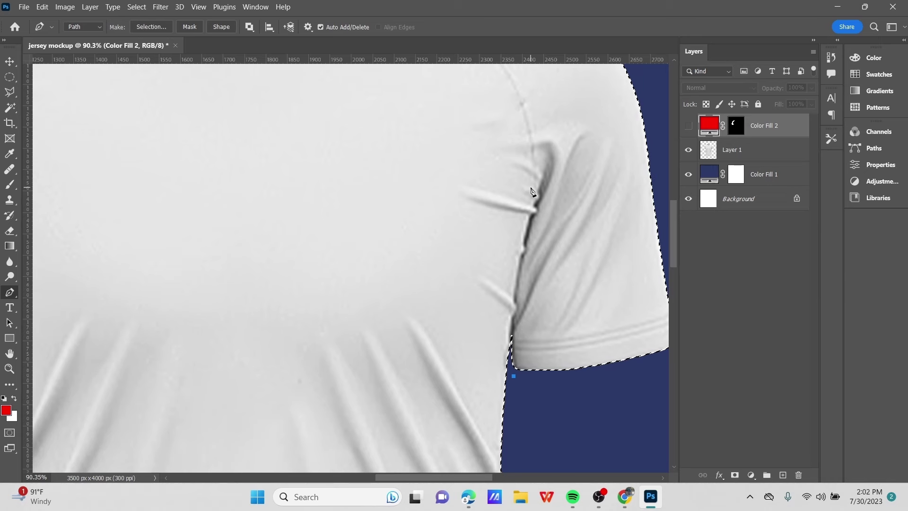
scroll(503, 138, "up", 8)
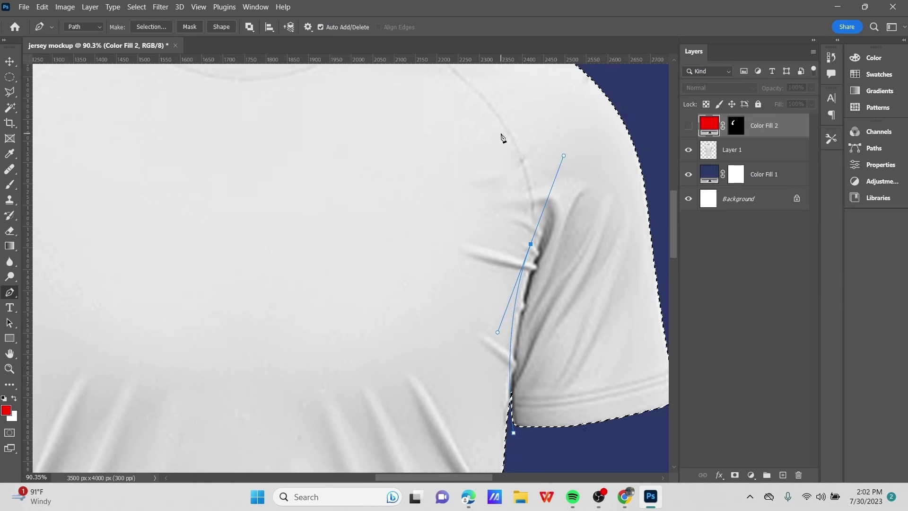
left_click_drag(369, 143, 327, 129)
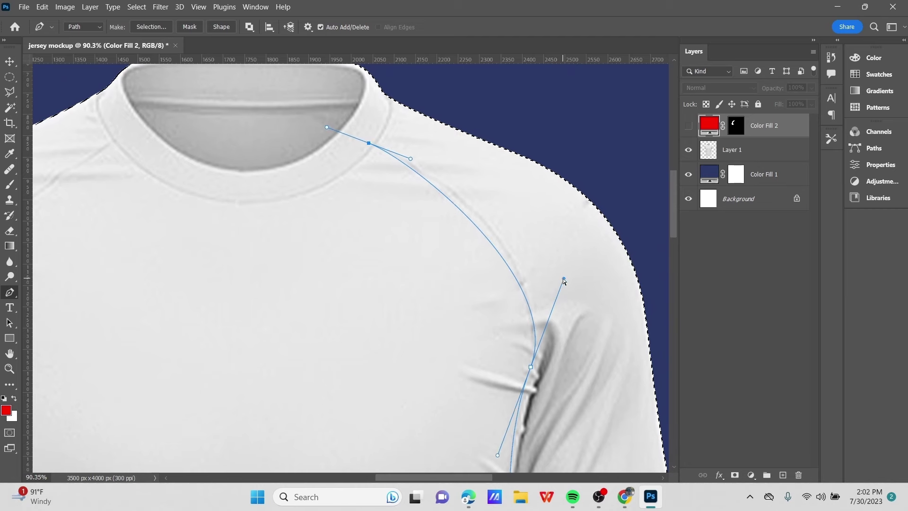
left_click_drag(563, 280, 529, 222)
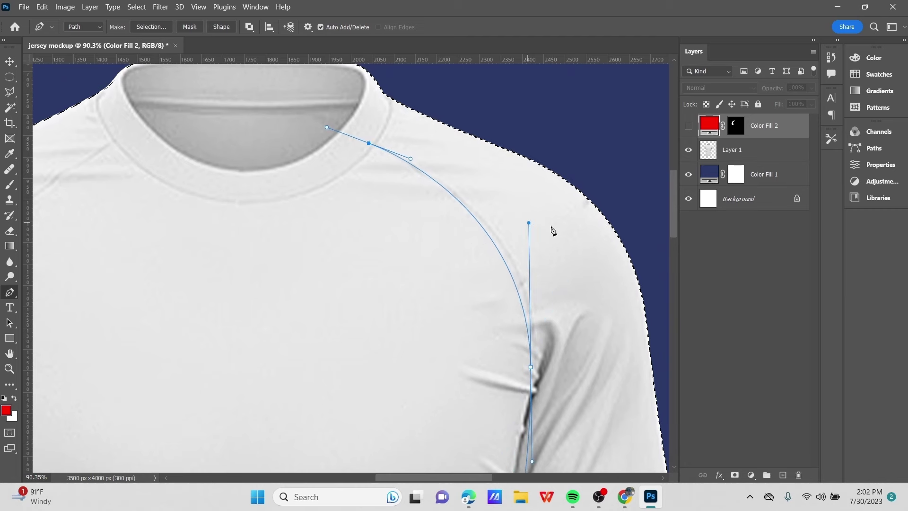
scroll(584, 299, "down", 4)
key("ctrl+z")
scroll(582, 294, "down", 2)
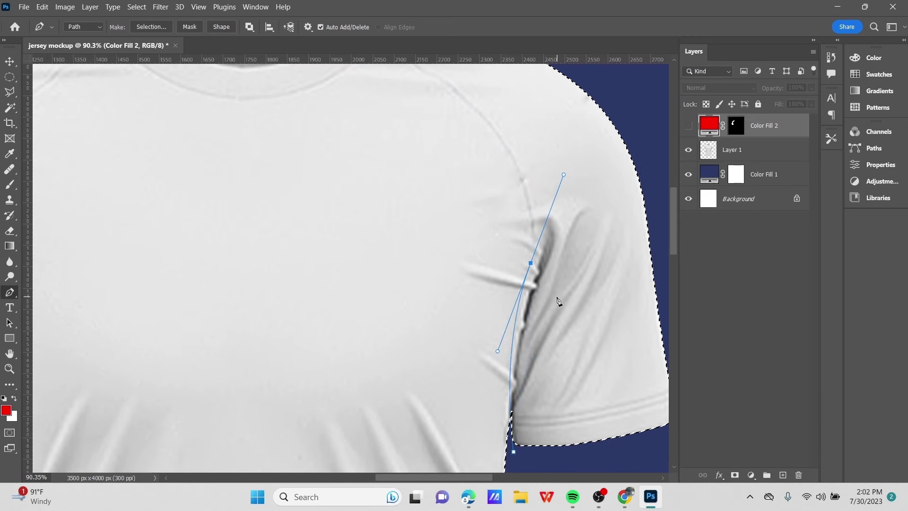
Trace the right-hand sleeve's raglan seam with curved path segments from the armpit up to the collar
left_click(531, 265, "alt")
scroll(442, 233, "up", 7)
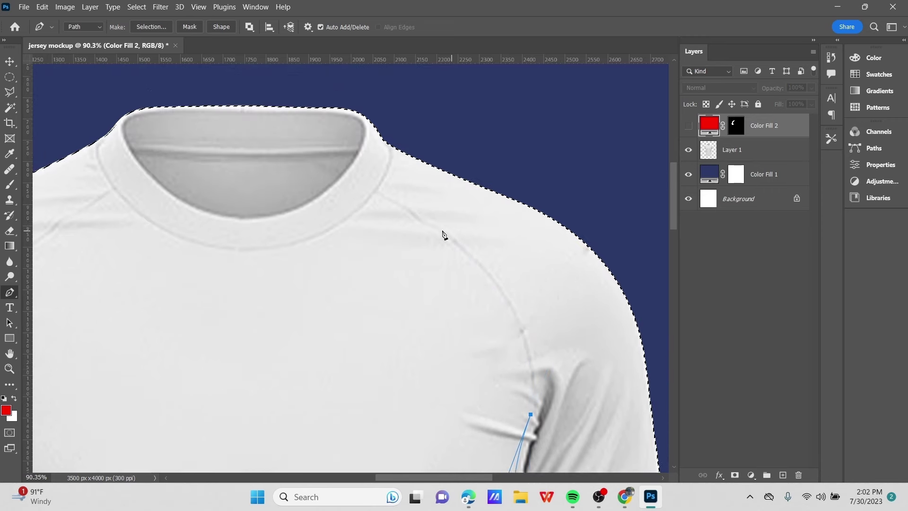
left_click_drag(367, 229, 266, 193)
key("ctrl+z")
scroll(473, 327, "down", 1)
left_click_drag(480, 310, 421, 257)
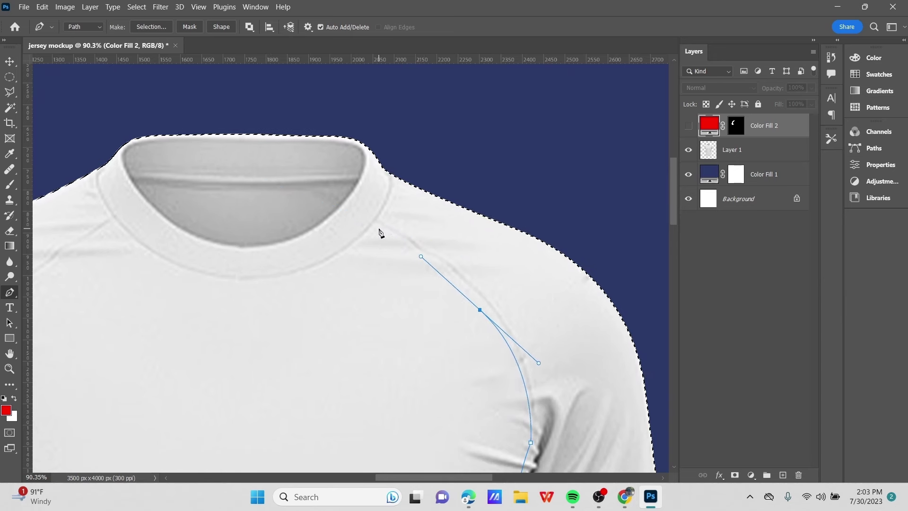
left_click_drag(370, 221, 355, 216)
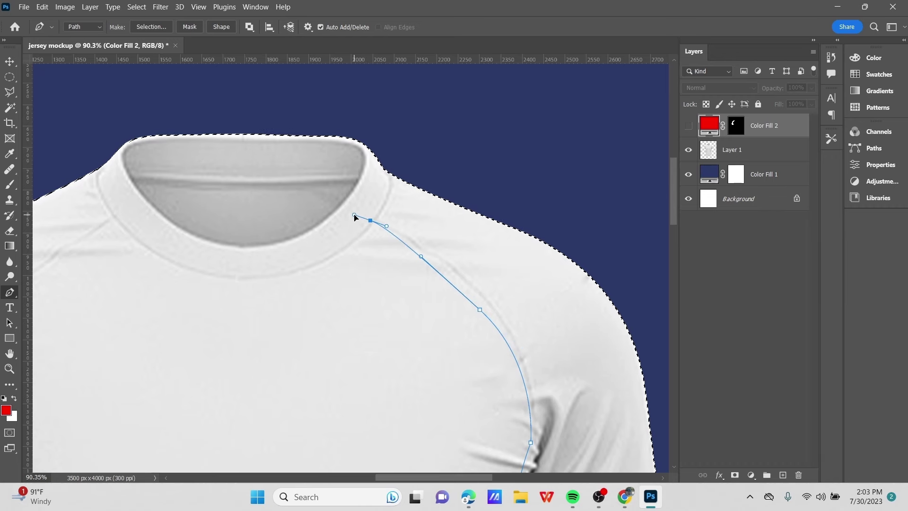
Continue the path along the collar's outer edge to just above the shoulder, ending with a corner anchor
scroll(390, 254, "up", 6)
left_click(355, 201, "alt")
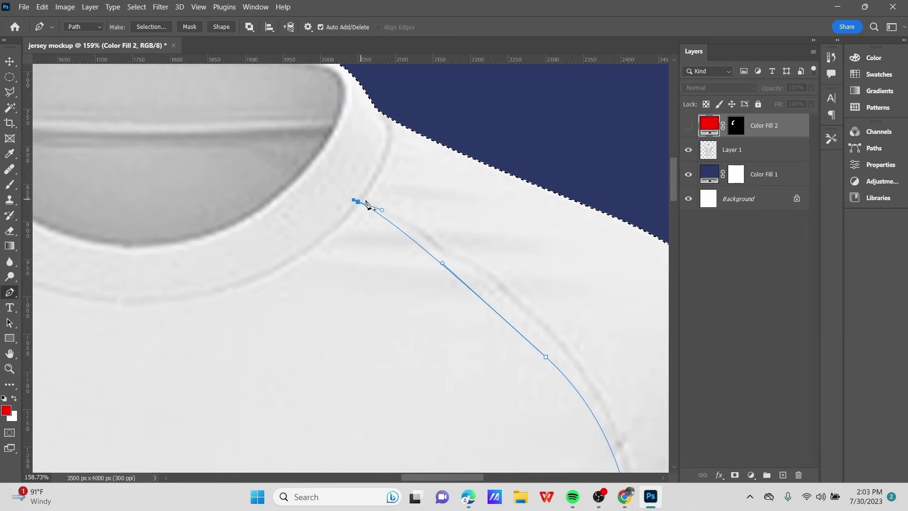
scroll(371, 213, "down", 3)
left_click_drag(381, 199, 375, 155)
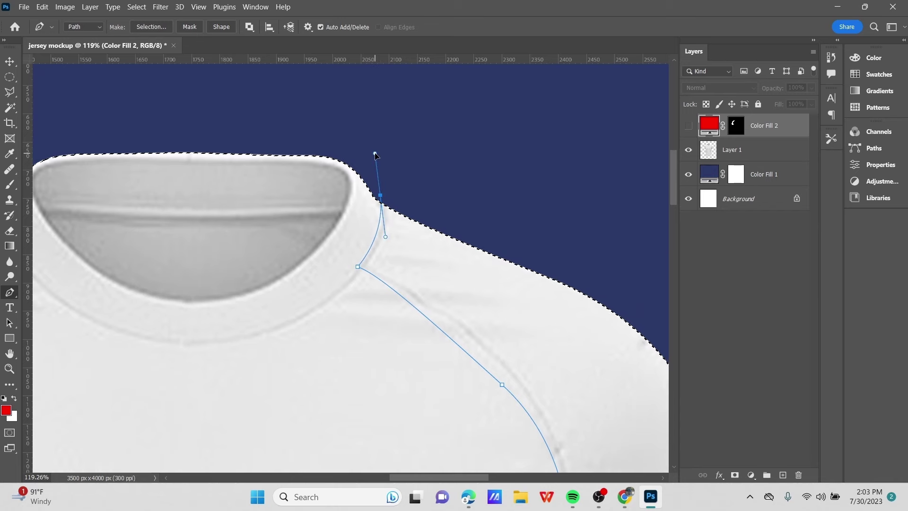
scroll(395, 192, "down", 4)
left_click(395, 188, "alt")
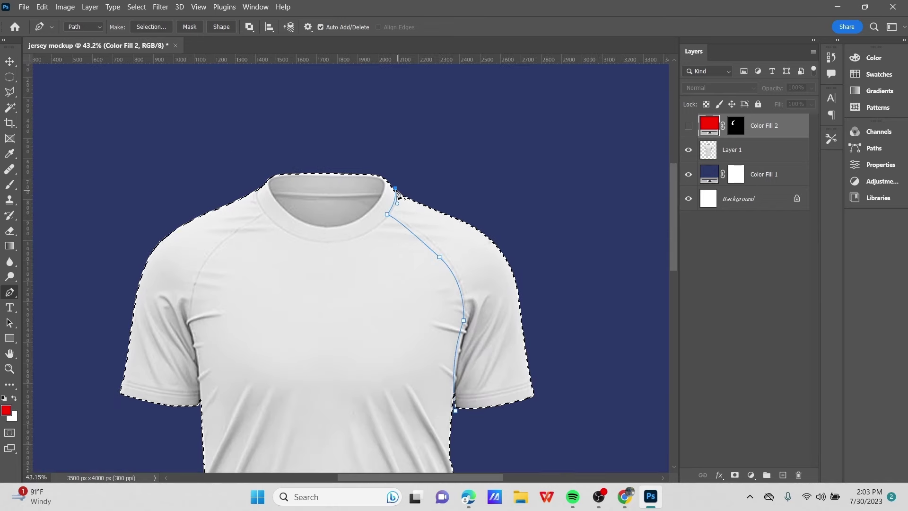
Carry the path loosely around the outside of the right-hand sleeve and close it at its starting anchor below the armpit
left_click(443, 190)
left_click(500, 225)
left_click(559, 278)
left_click(578, 346)
left_click(567, 422)
left_click(503, 442)
left_click(455, 429)
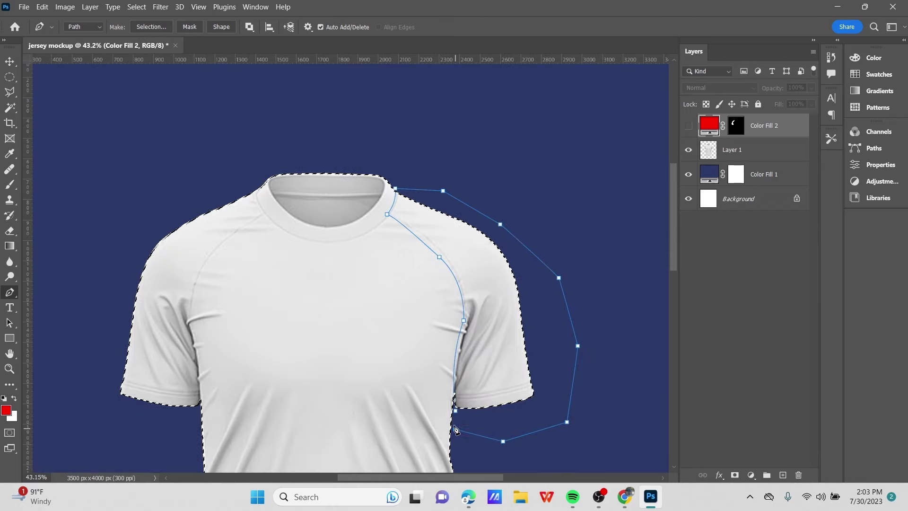
scroll(455, 428, "up", 3)
scroll(464, 377, "down", 3)
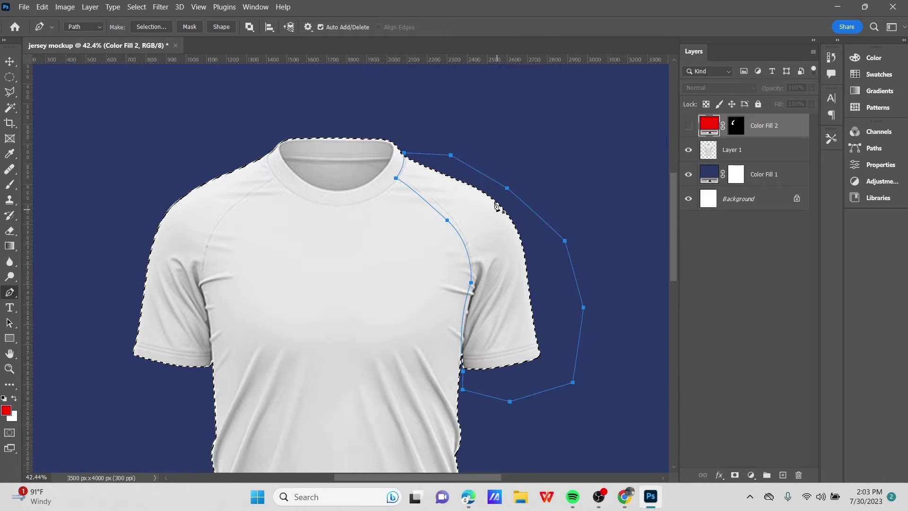
Make a selection from the right-hand sleeve path with a 0.5-pixel feather, intersecting it with the jersey selection
right_click(365, 198)
left_click(391, 239)
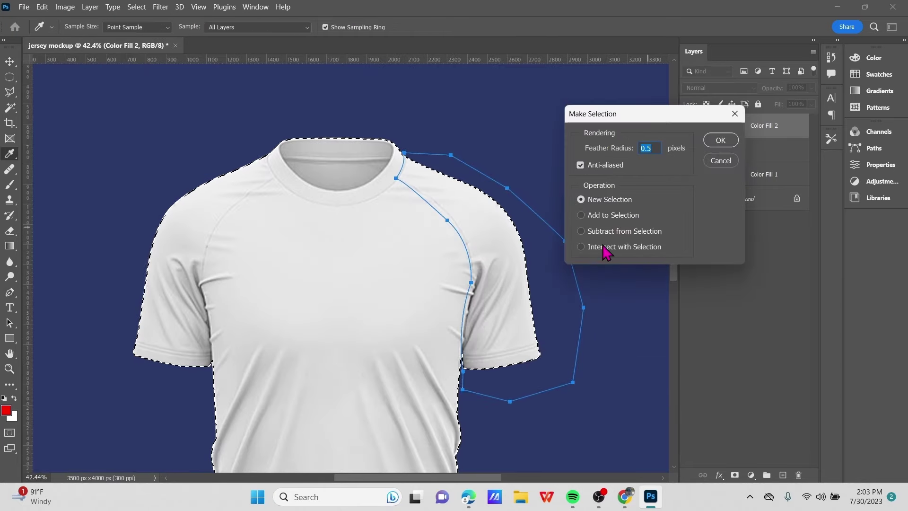
left_click(604, 247)
left_click(720, 141)
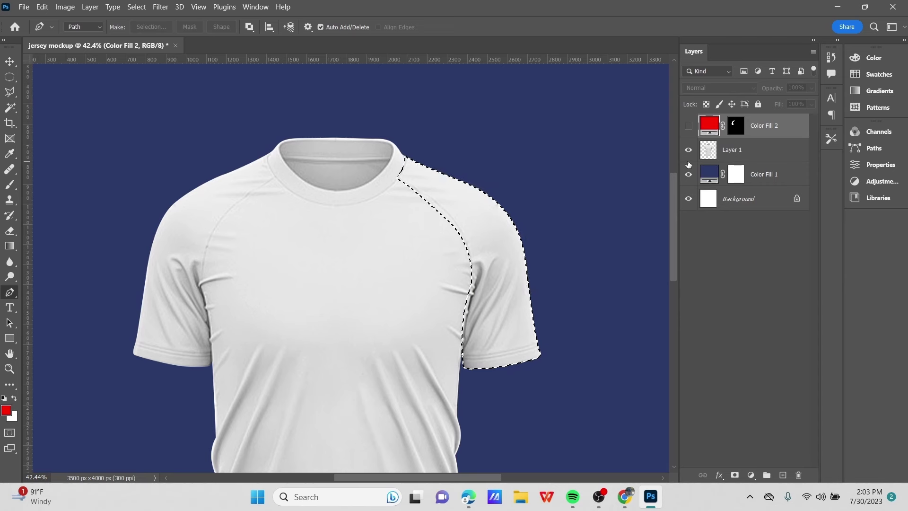
Add a red Solid Color fill layer over the selected right-hand sleeve, then hide that layer
scroll(633, 203, "down", 1)
left_click(751, 475)
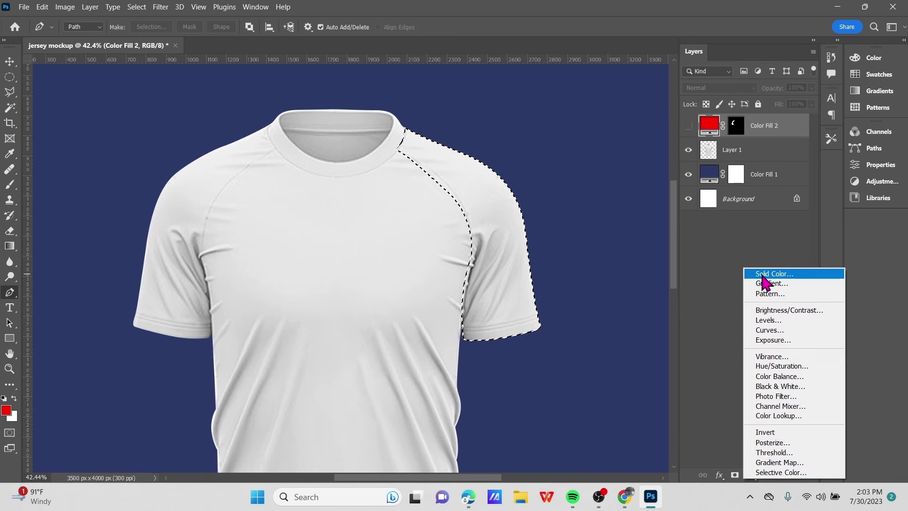
left_click(762, 275)
left_click(862, 270)
scroll(653, 220, "up", 1)
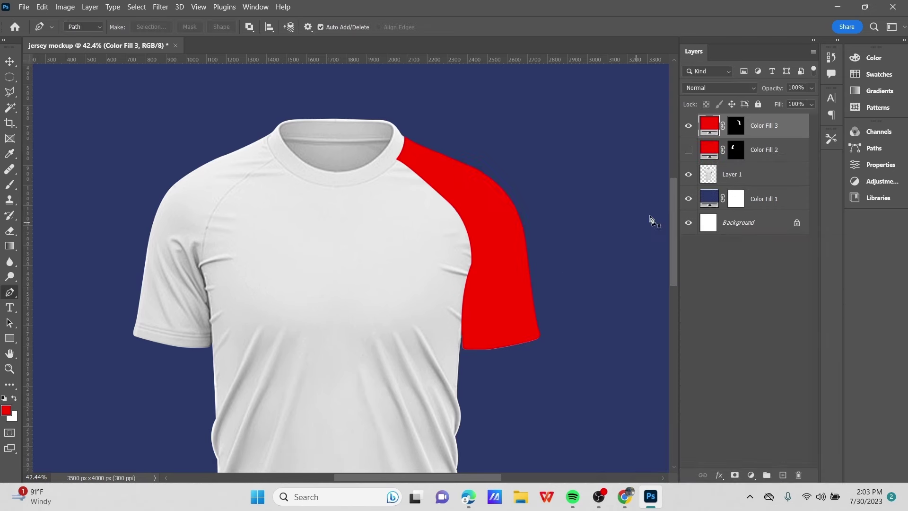
left_click(689, 126)
Load the jersey outline from Layer 1 as a selection again for the body part
scroll(414, 196, "down", 2)
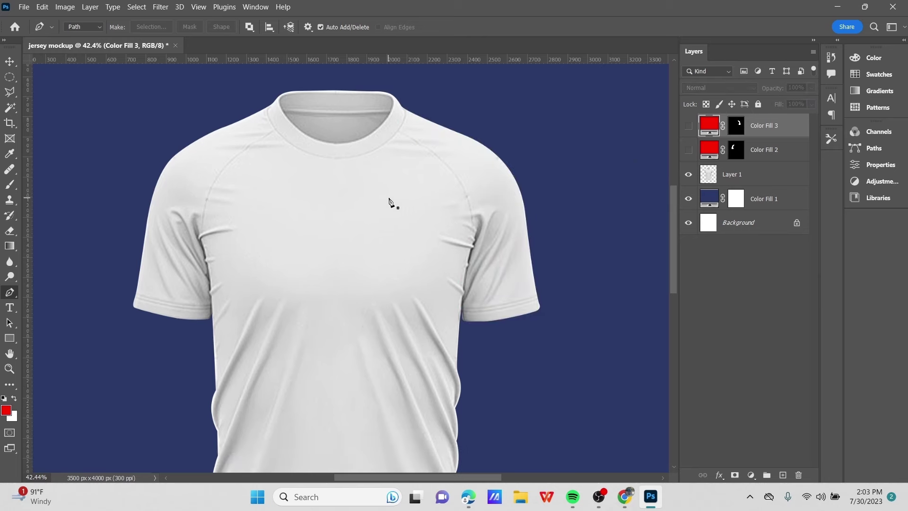
scroll(403, 209, "down", 3)
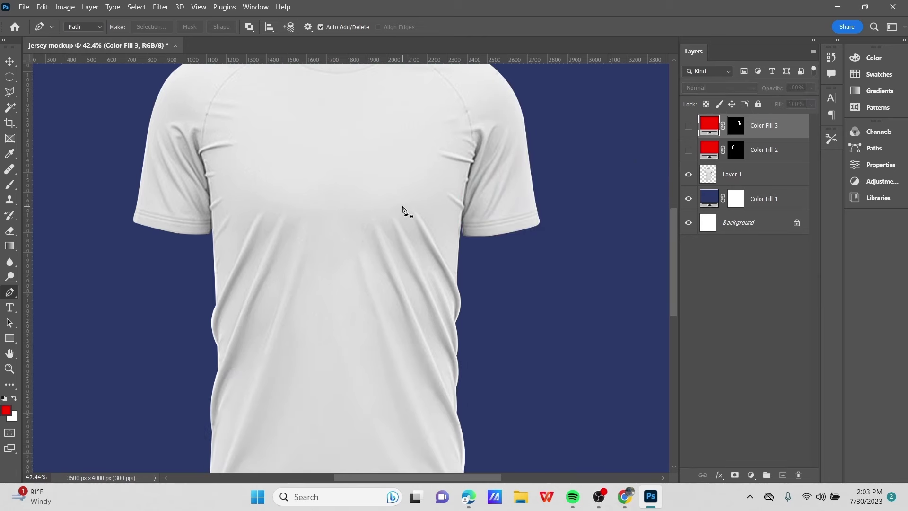
scroll(403, 209, "down", 3)
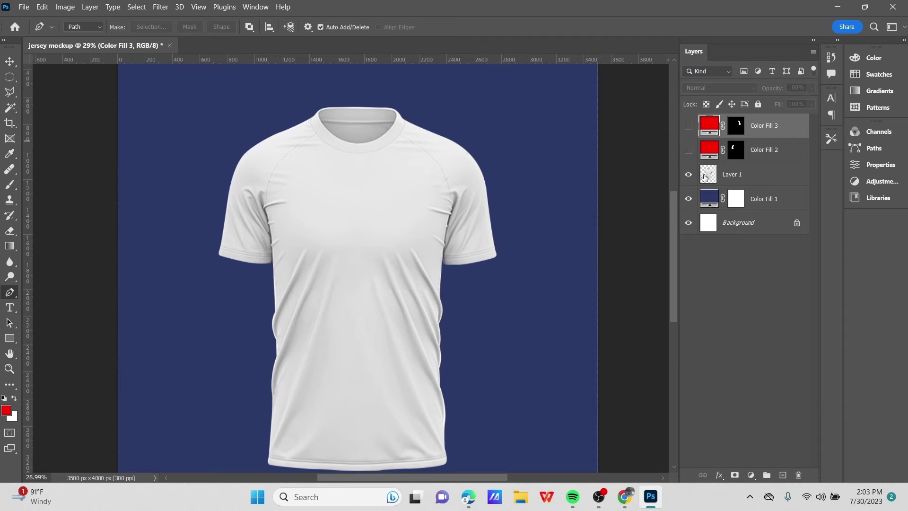
left_click(705, 178, "ctrl")
scroll(239, 234, "up", 3)
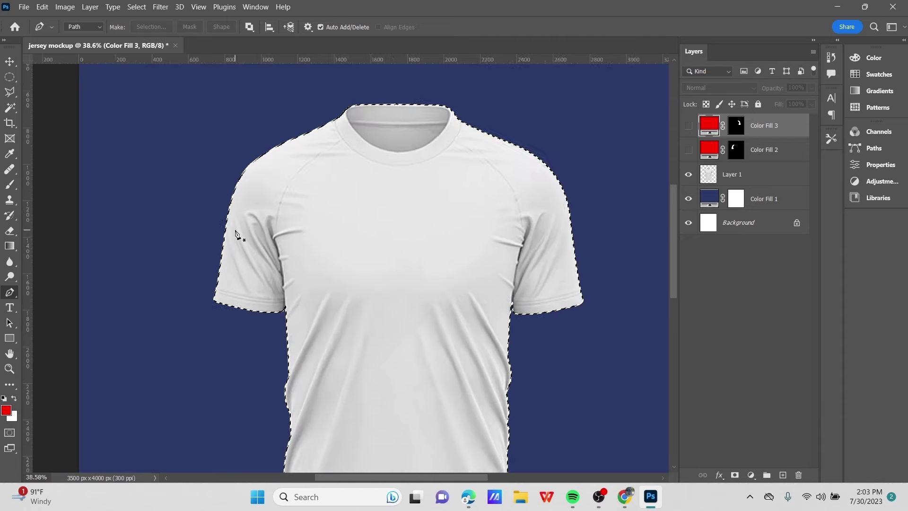
Start a body path just below the left-hand sleeve's inner hem corner and run it up the side to the first fold
scroll(335, 213, "up", 1)
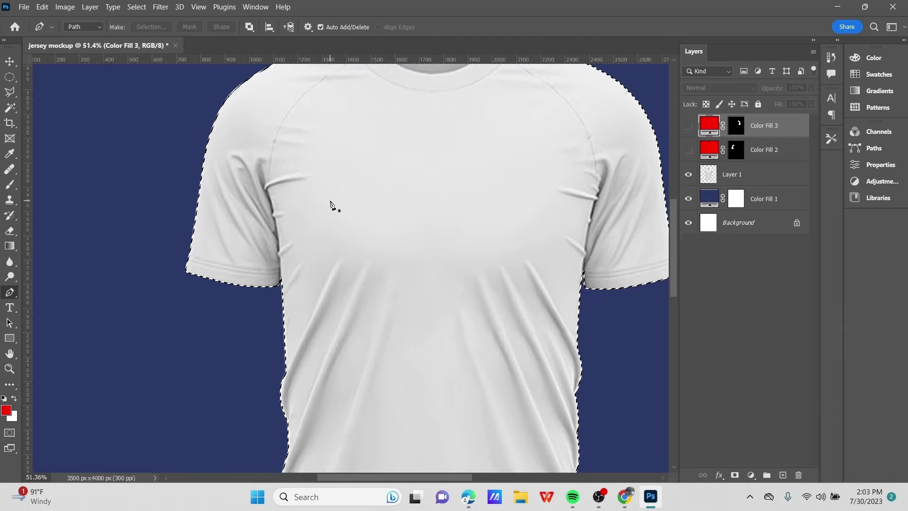
scroll(249, 258, "up", 2)
scroll(250, 257, "up", 1)
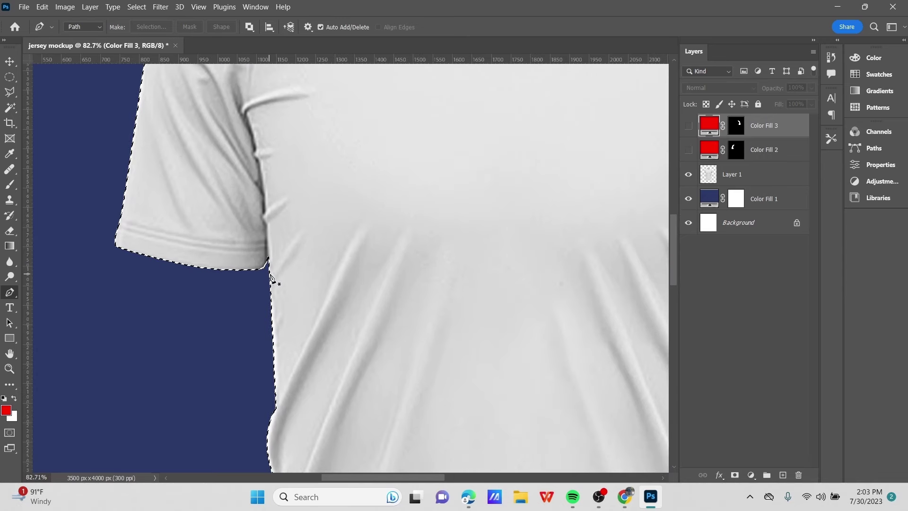
scroll(271, 271, "up", 2)
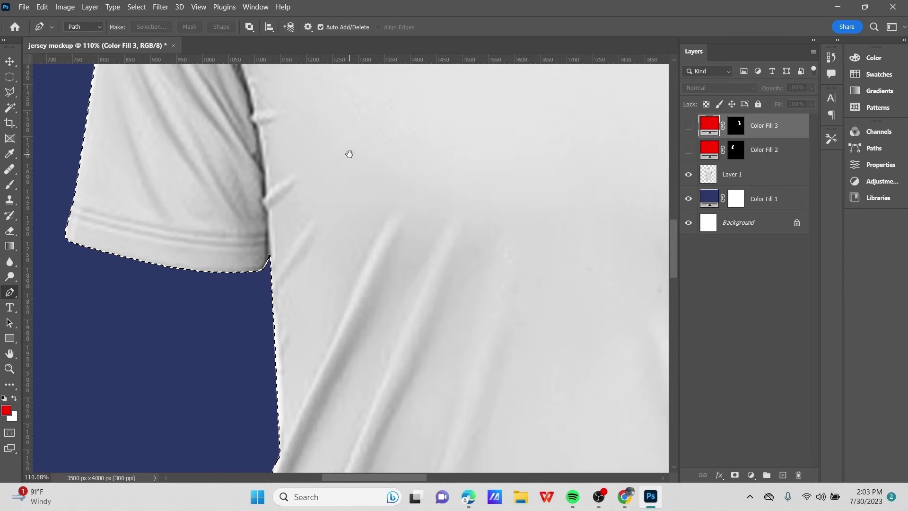
scroll(348, 152, "up", 1)
scroll(308, 190, "right", 3)
scroll(265, 274, "left", 1)
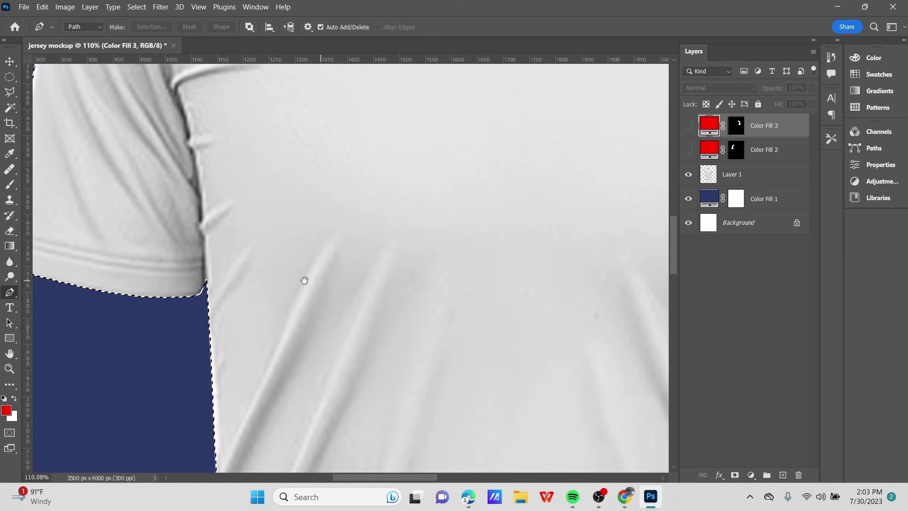
scroll(71, 340, "up", 1)
scroll(243, 269, "up", 2)
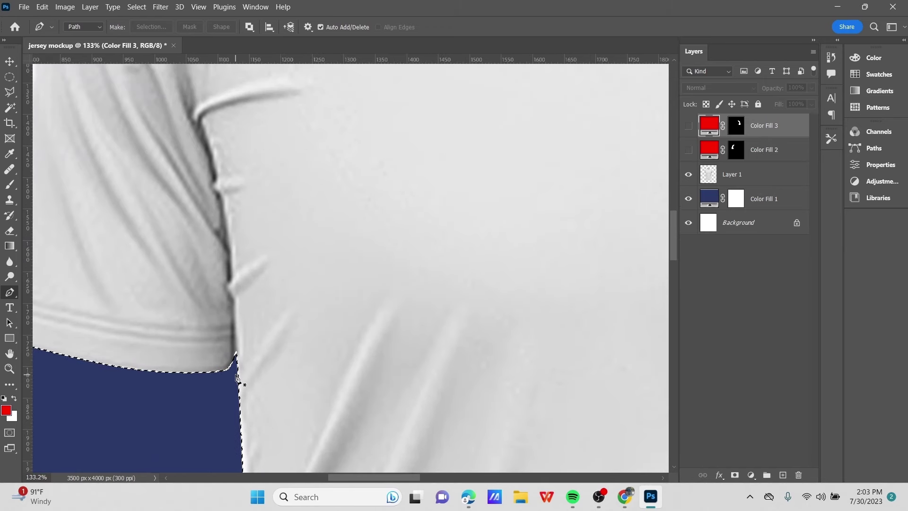
left_click(235, 374)
left_click(234, 302)
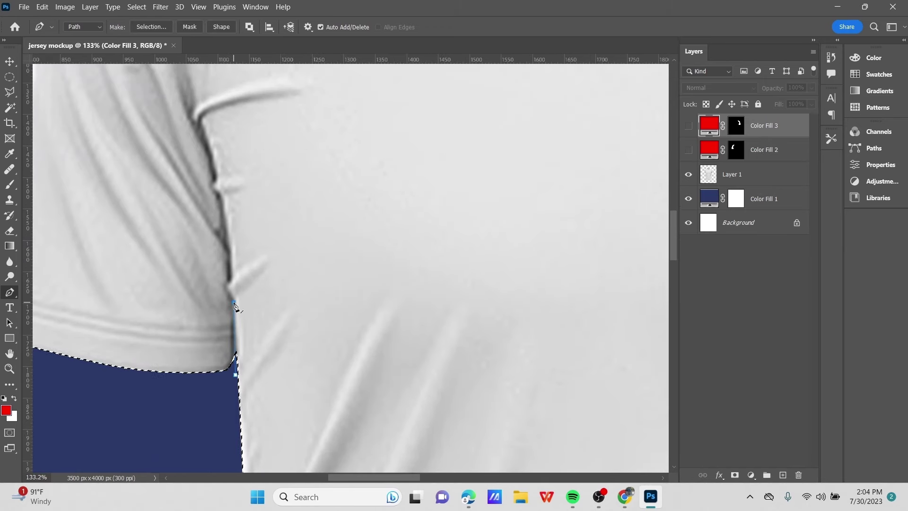
Continue the body path up the left-hand sleeve's inner edge, following the side of the torso around the next fold
scroll(234, 310, "up", 1)
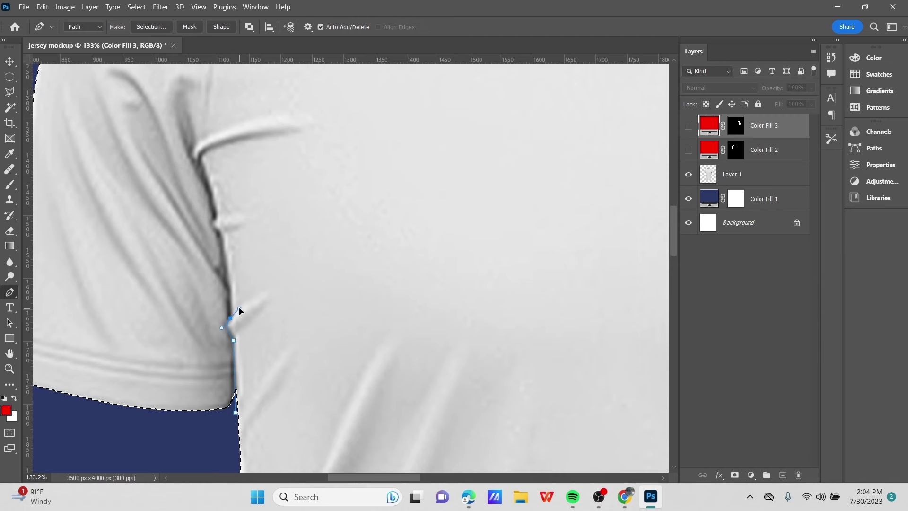
scroll(240, 312, "up", 1)
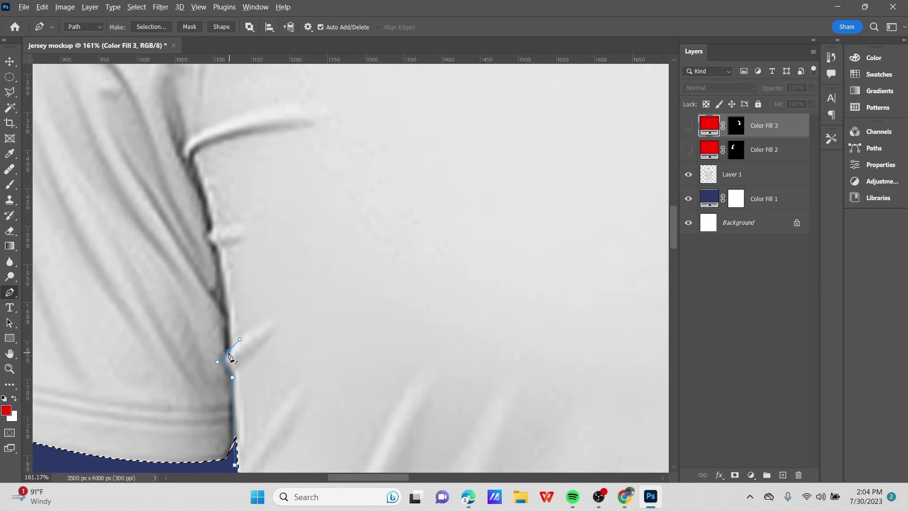
left_click(229, 315)
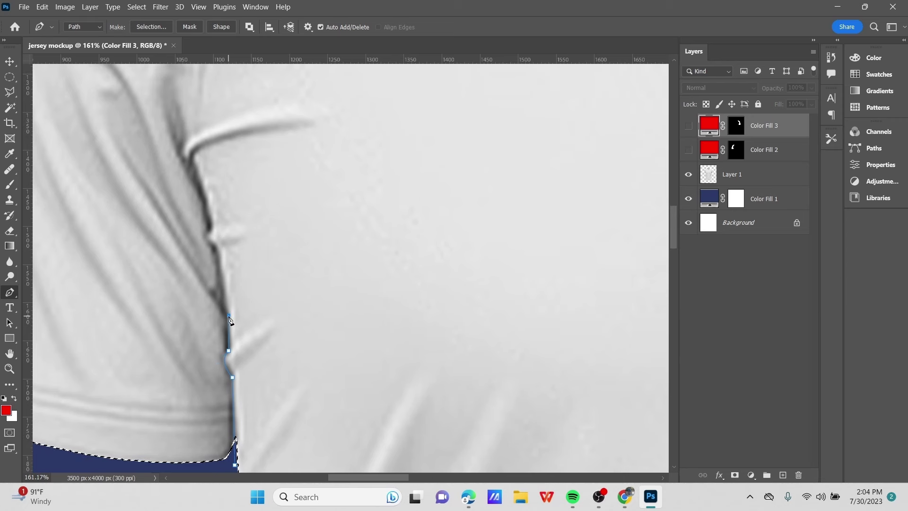
left_click_drag(221, 300, 226, 290)
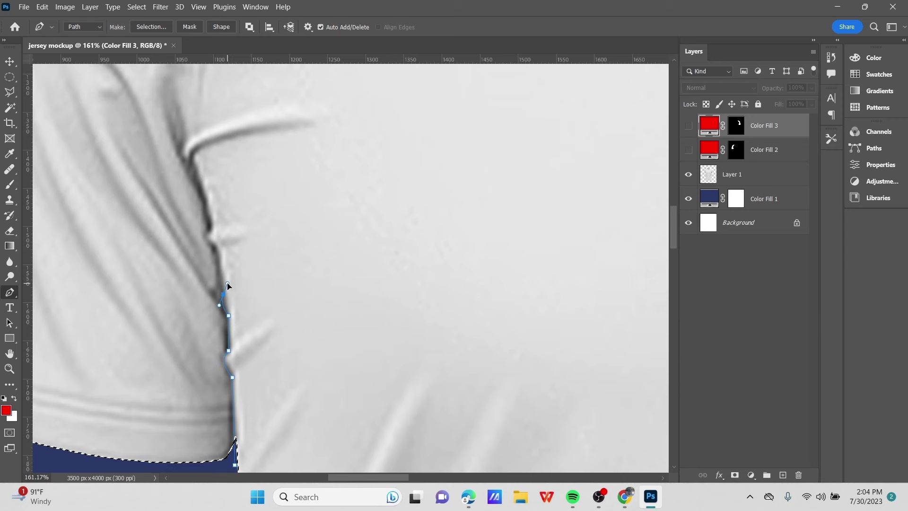
left_click(220, 251)
left_click(211, 228)
scroll(214, 233, "up", 1)
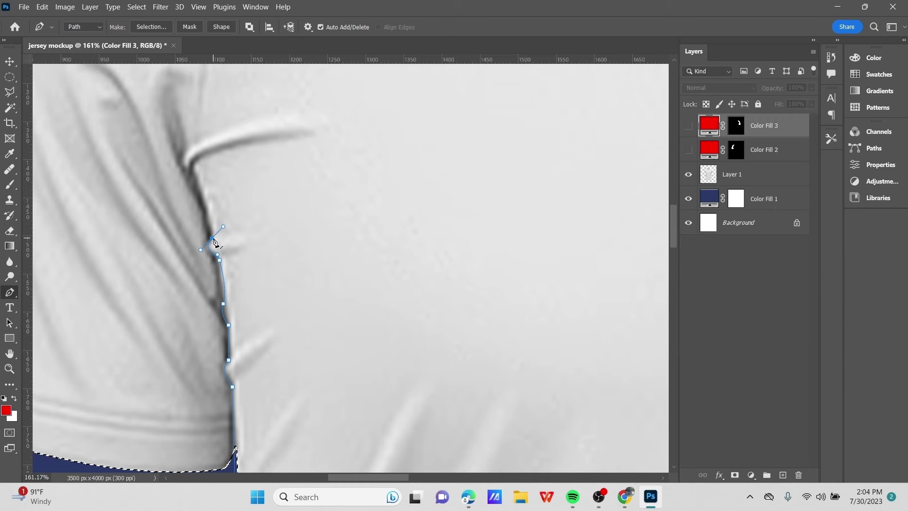
Extend the body path up to the left-hand armpit and curve it around the large crease
scroll(201, 234, "up", 3)
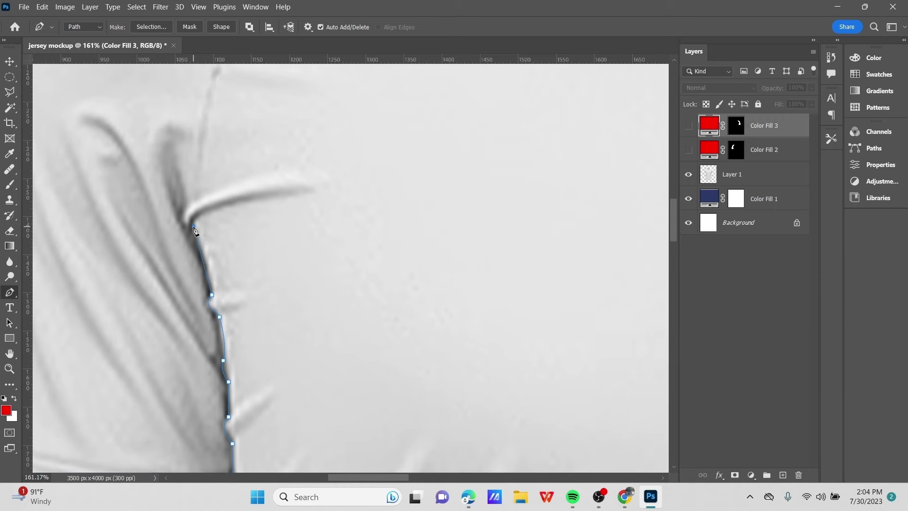
scroll(204, 240, "up", 1)
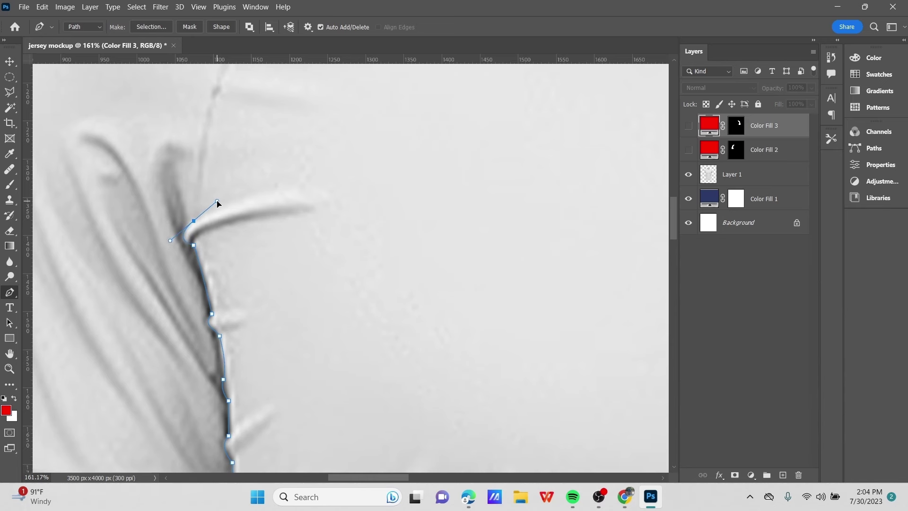
scroll(201, 181, "up", 3)
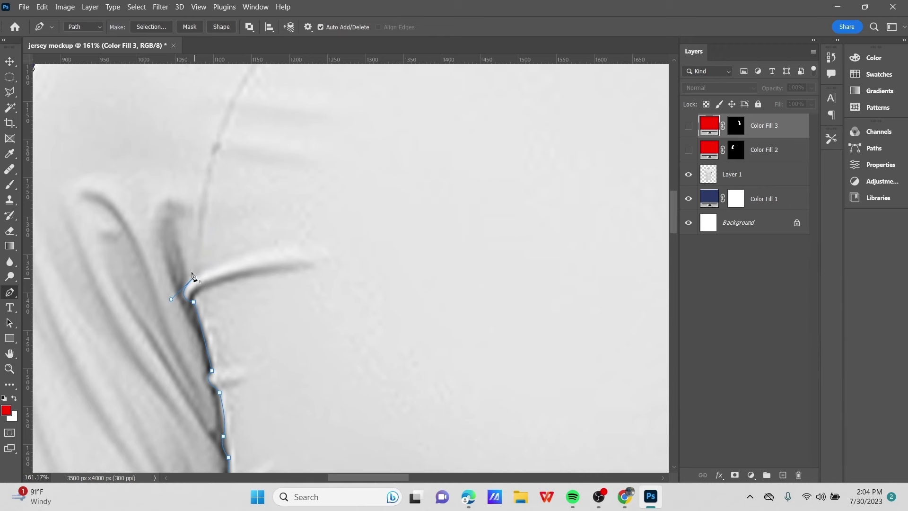
Curve the body path from the left-hand armpit up the raglan seam toward the shoulder
scroll(193, 276, "up", 3)
left_click_drag(216, 199, 231, 175)
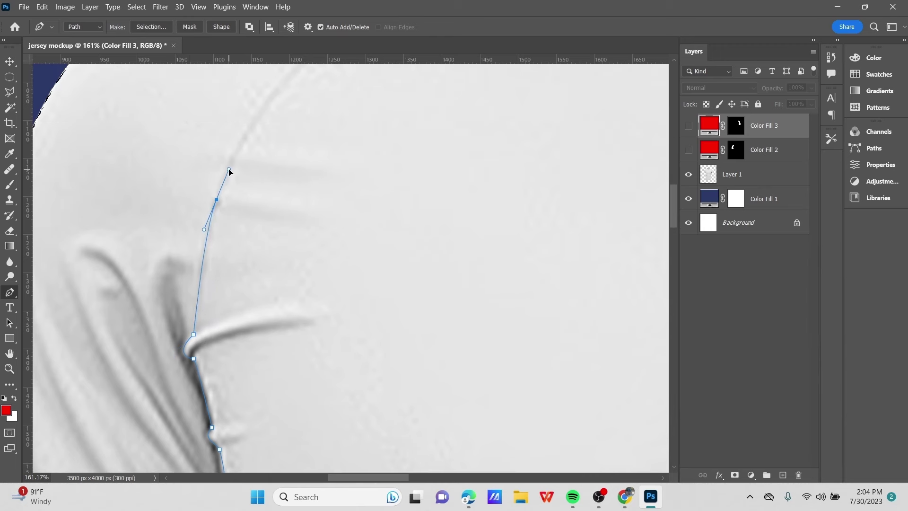
scroll(234, 182, "up", 8)
left_click_drag(339, 174, 407, 135)
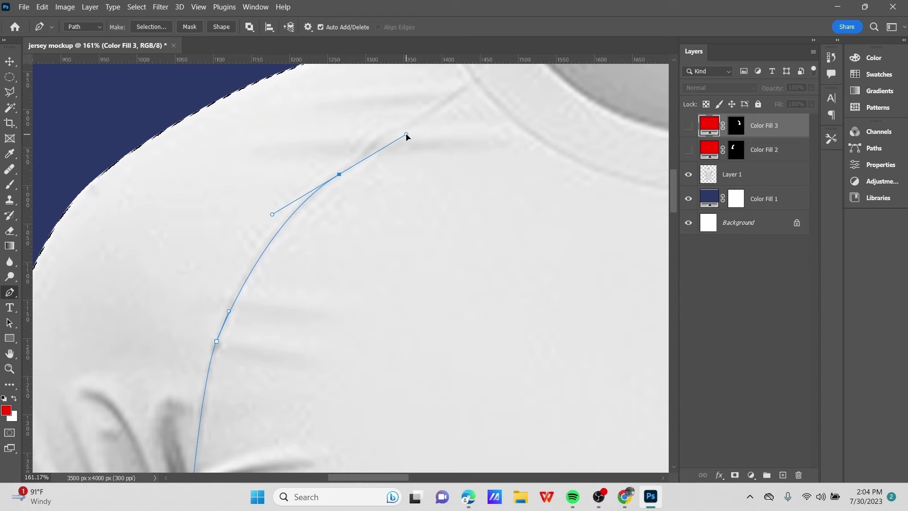
Reposition the newest anchor and its direction handle so the curve matches the left-hand raglan seam
scroll(336, 176, "down", 1)
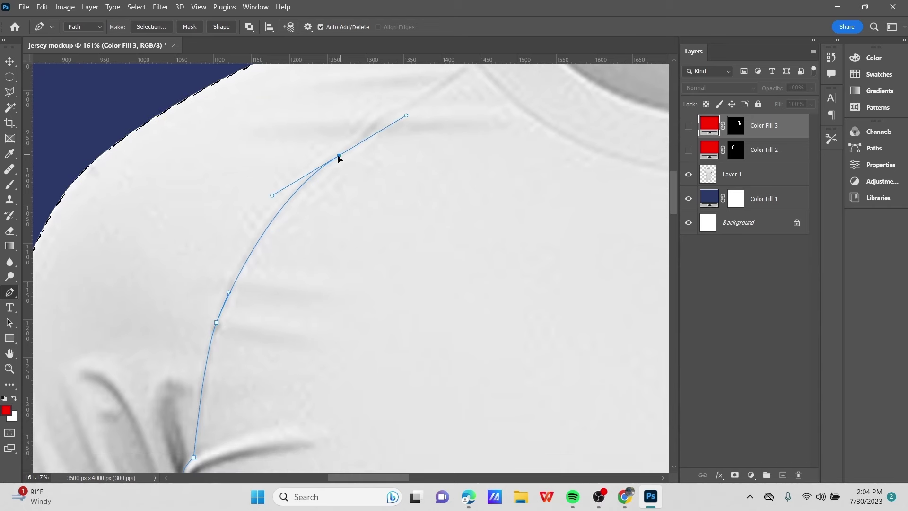
left_click_drag(339, 156, 315, 183)
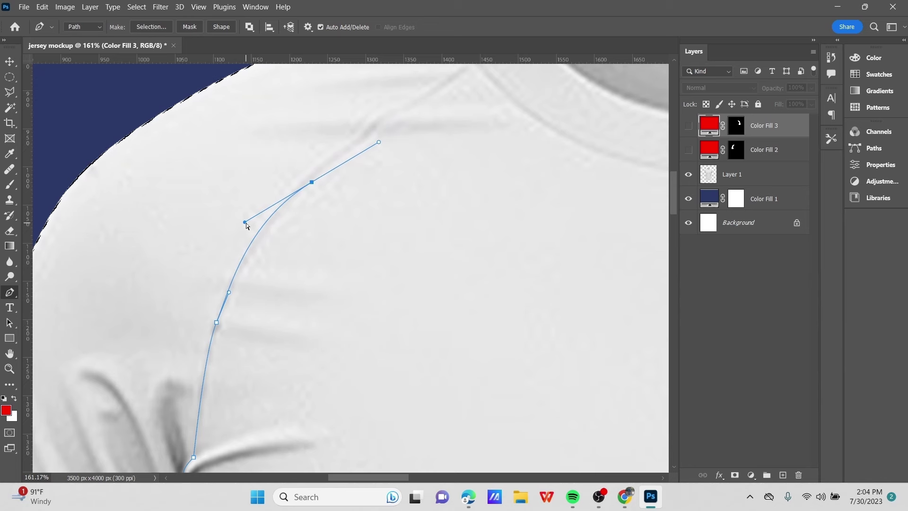
left_click_drag(246, 223, 253, 229)
scroll(350, 168, "up", 1)
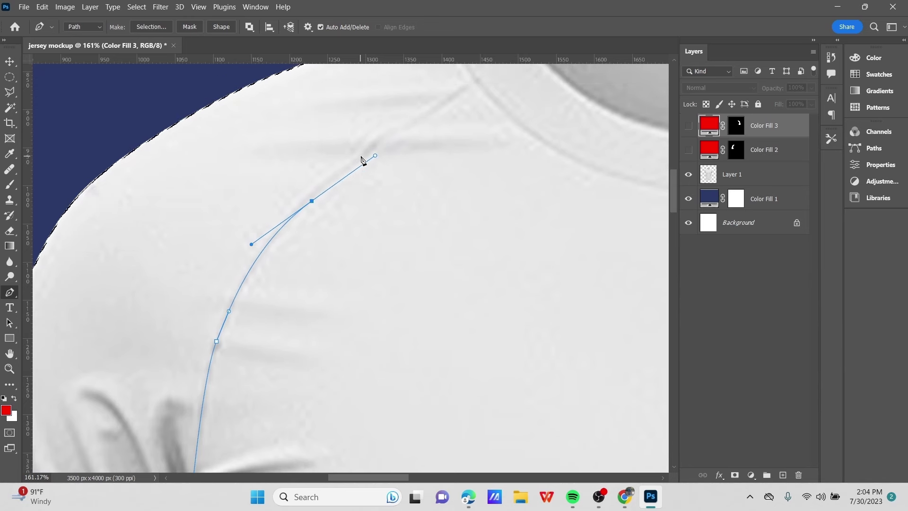
left_click(312, 200)
left_click_drag(311, 201, 307, 197)
left_click_drag(248, 241, 249, 246)
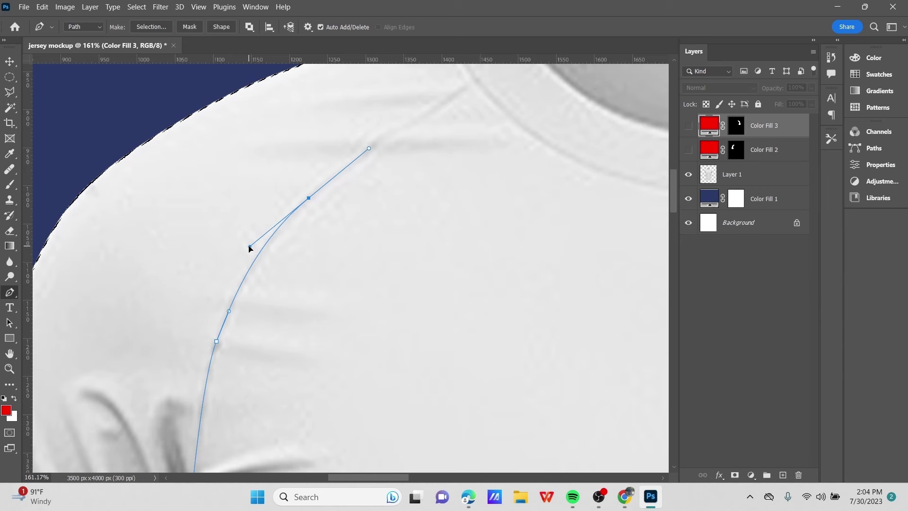
Extend the body path along the upper part of the left-hand raglan seam to the collar edge
left_click(368, 149)
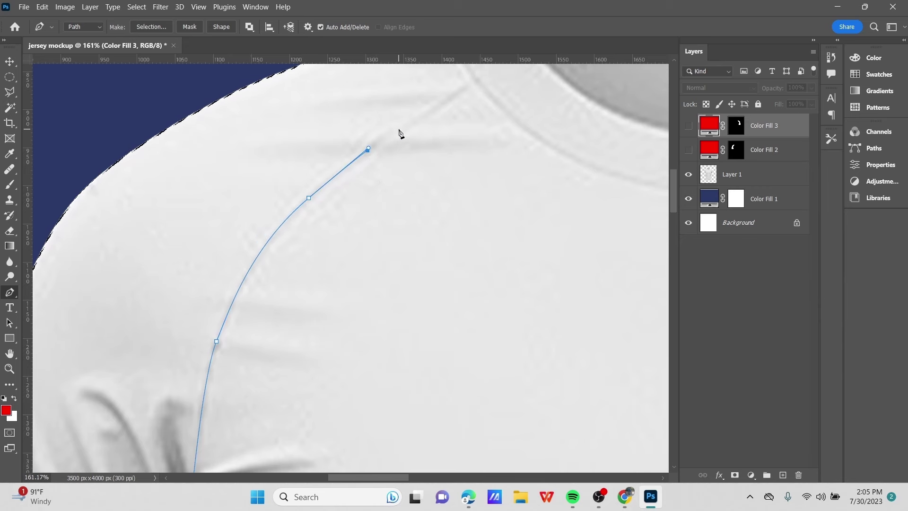
left_click_drag(407, 124, 416, 124)
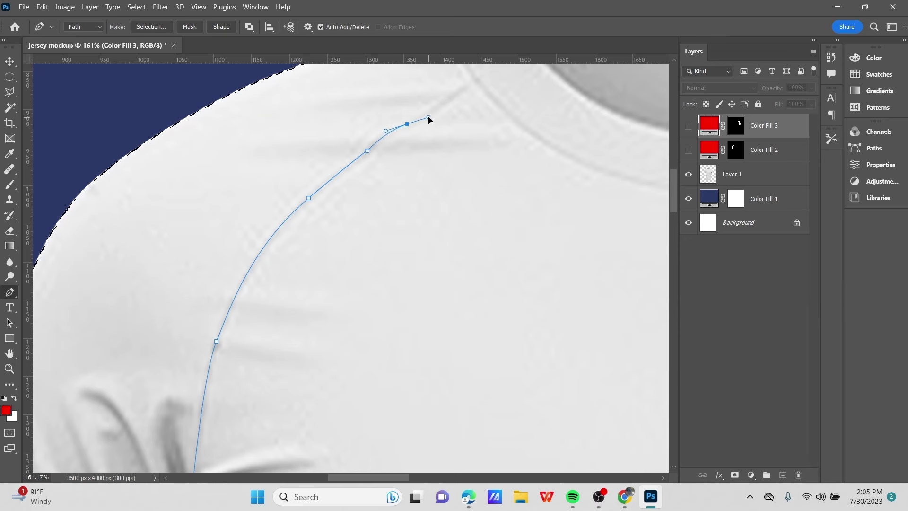
scroll(459, 133, "up", 3)
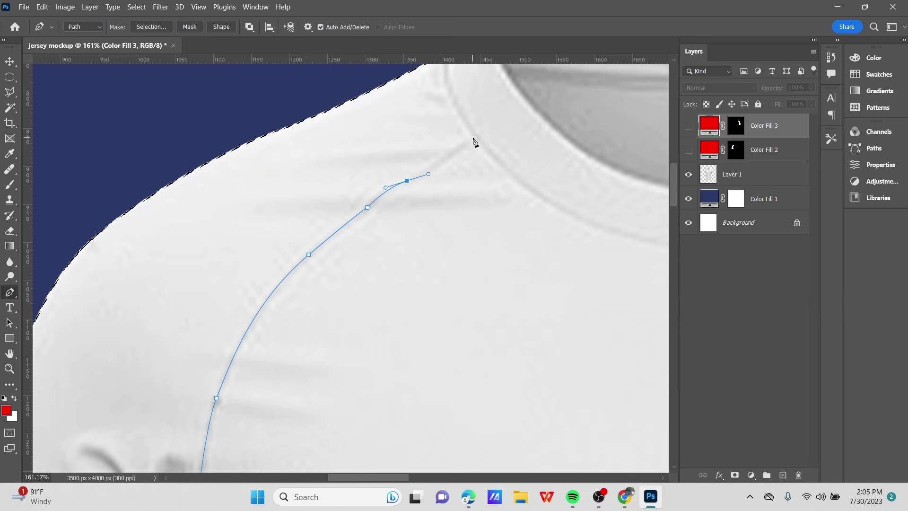
scroll(475, 142, "down", 2)
left_click(477, 134)
Curve the body path through the front of the collar band, across to the upper end of the right-hand raglan seam
scroll(478, 136, "down", 2)
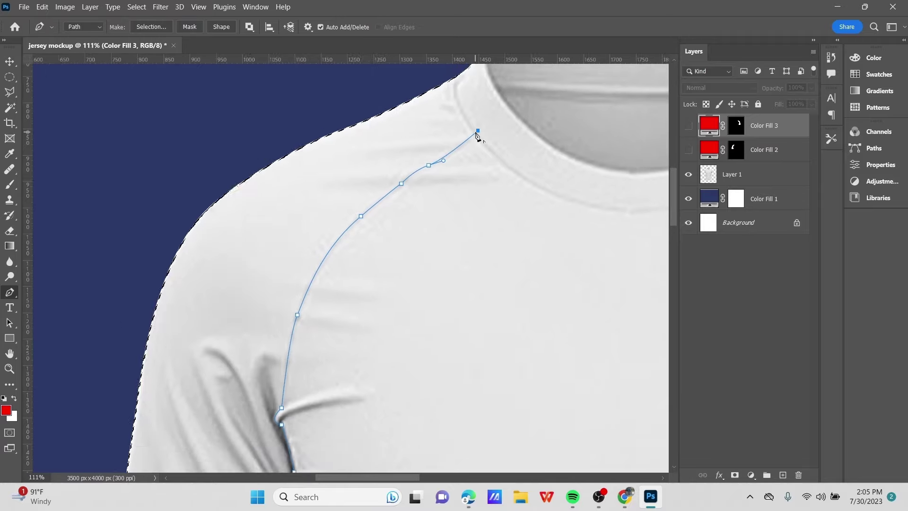
scroll(478, 136, "down", 2)
scroll(407, 179, "down", 1)
scroll(431, 194, "up", 1)
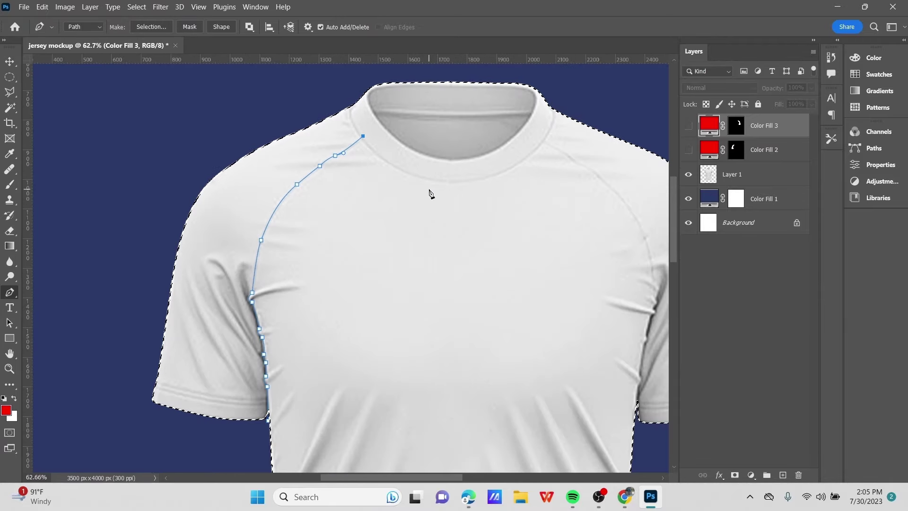
scroll(431, 194, "up", 3)
left_click_drag(384, 195, 458, 191)
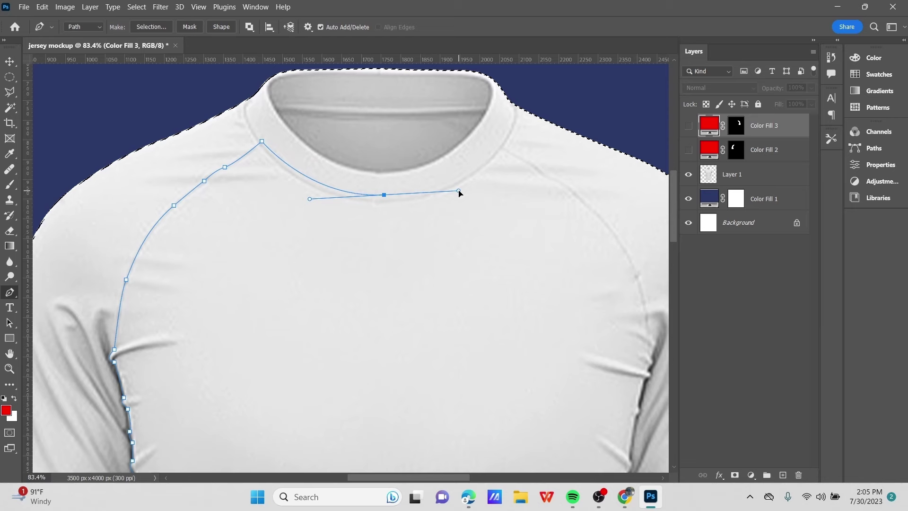
left_click(496, 143)
Trace the upper part of the right-hand raglan seam from the collar, adding curved anchors along it
scroll(502, 155, "up", 4)
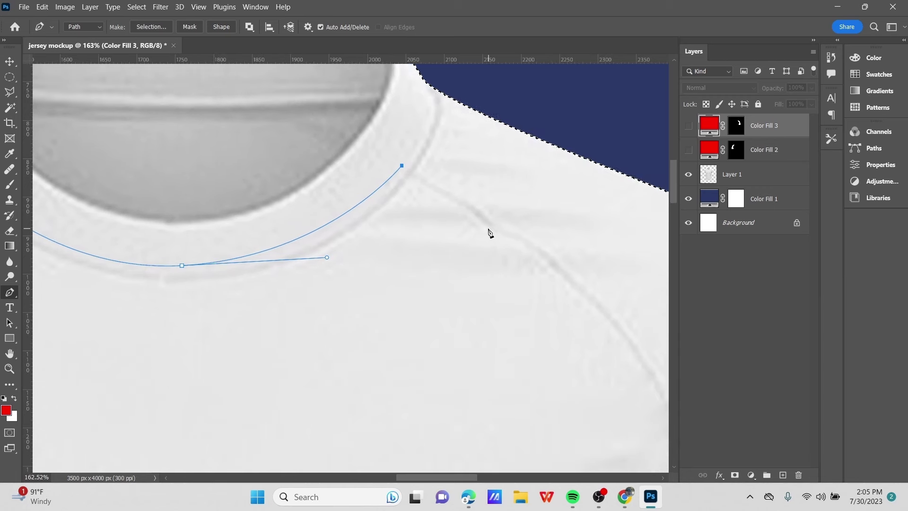
left_click_drag(491, 224, 500, 235)
left_click(555, 265)
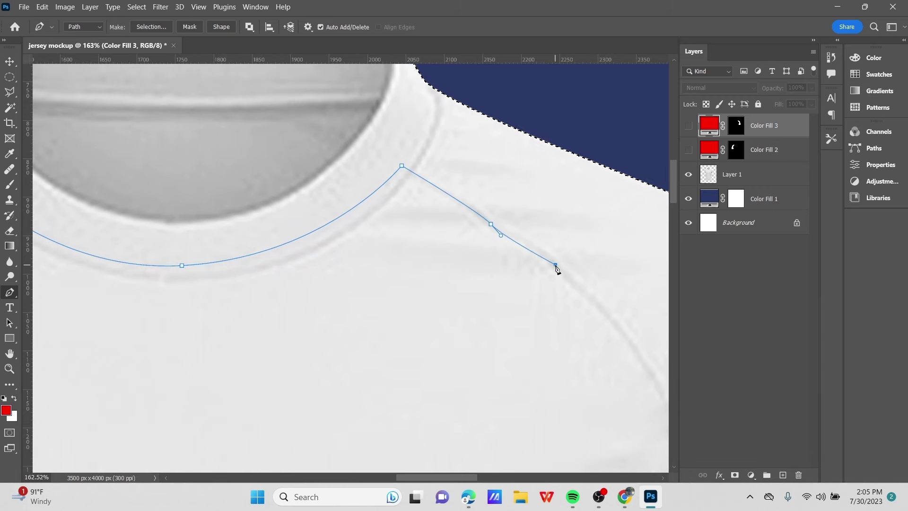
left_click_drag(556, 266, 566, 283)
Curve the body path down the rest of the right-hand raglan seam to just above the armpit folds
scroll(401, 122, "down", 5)
scroll(401, 121, "right", 5)
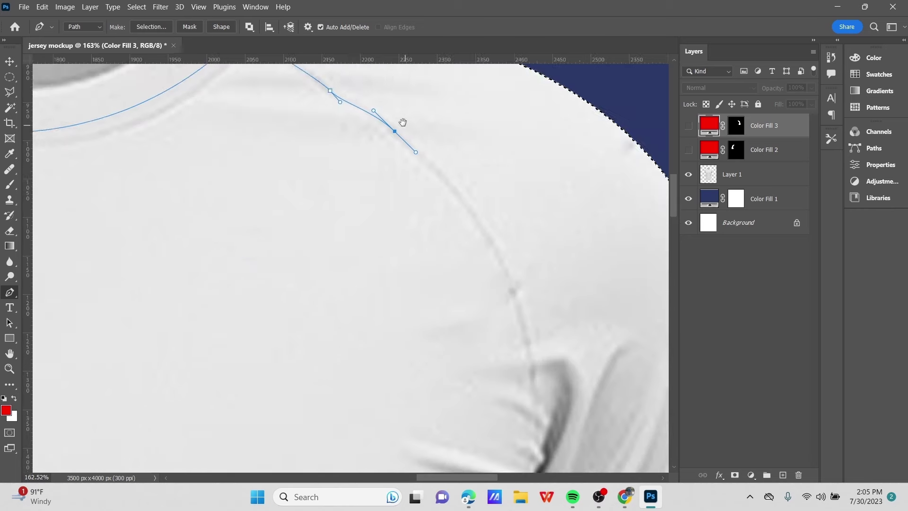
left_click(483, 277)
left_click_drag(482, 277, 500, 335)
scroll(507, 331, "down", 4)
left_click(507, 302)
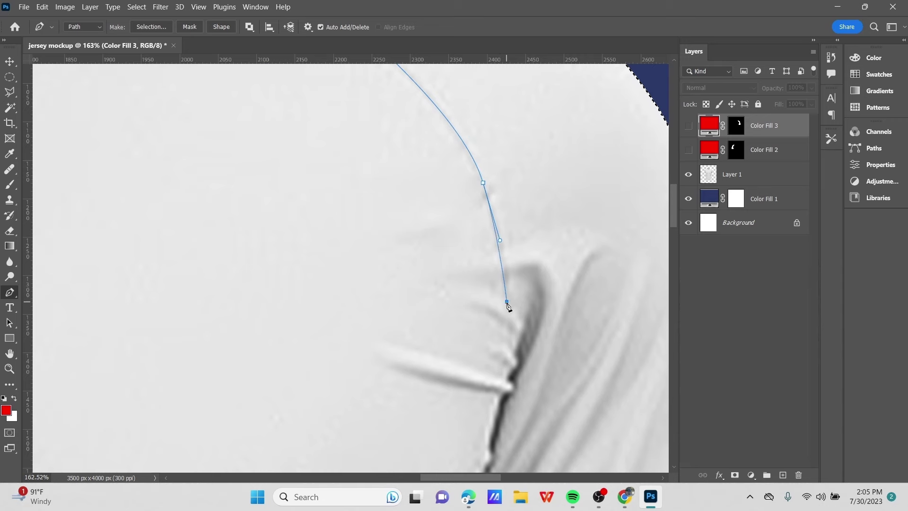
Trace the body path into the dark crease at the right-hand armpit with short curved segments
scroll(508, 322, "down", 5)
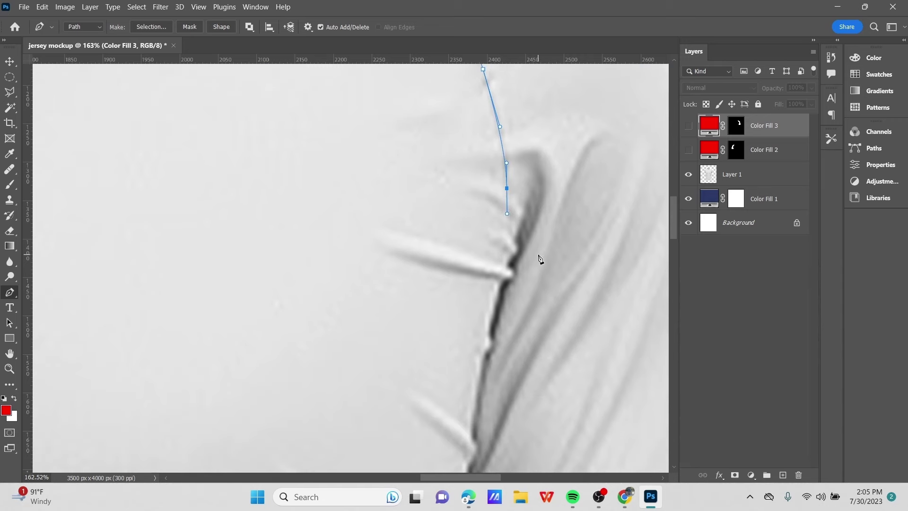
scroll(539, 258, "down", 2)
scroll(539, 258, "up", 2)
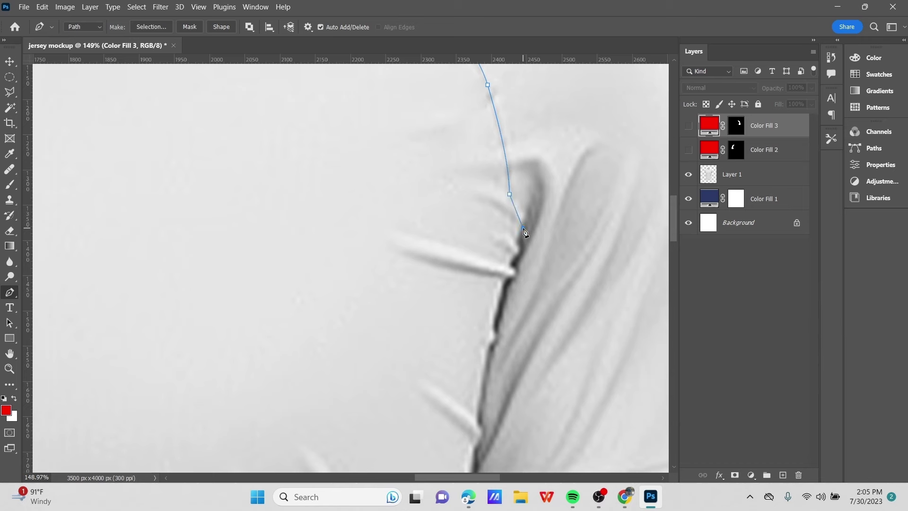
scroll(521, 243, "up", 5)
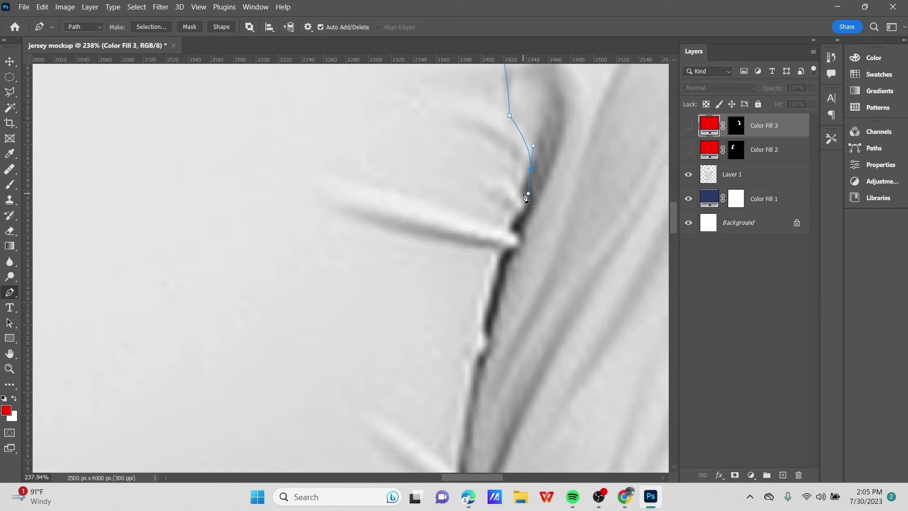
scroll(525, 198, "down", 2)
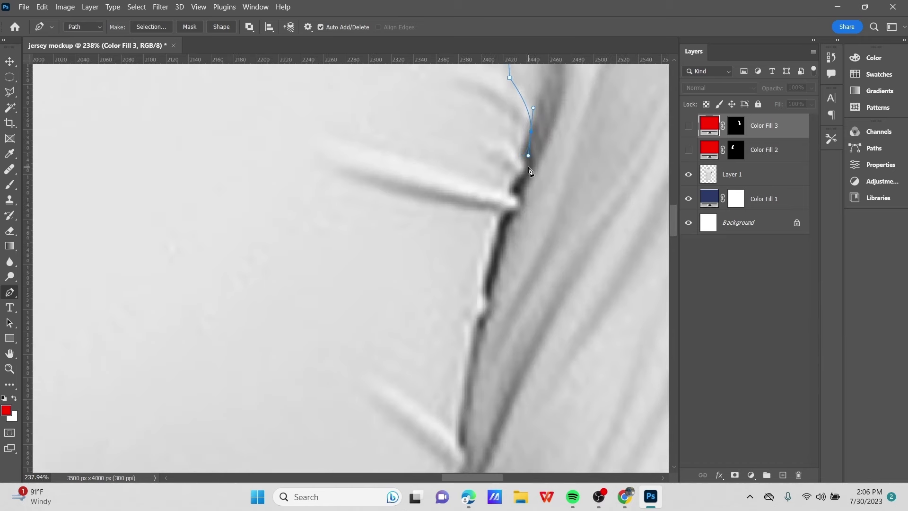
scroll(529, 171, "up", 1)
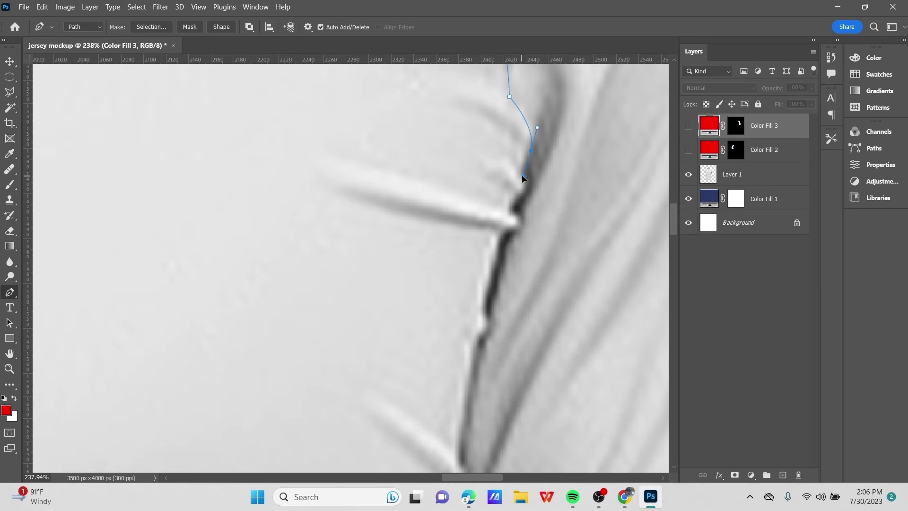
left_click_drag(522, 178, 523, 175)
Trace around the large right-hand armpit fold and down past the small notch below it
scroll(527, 156, "down", 2)
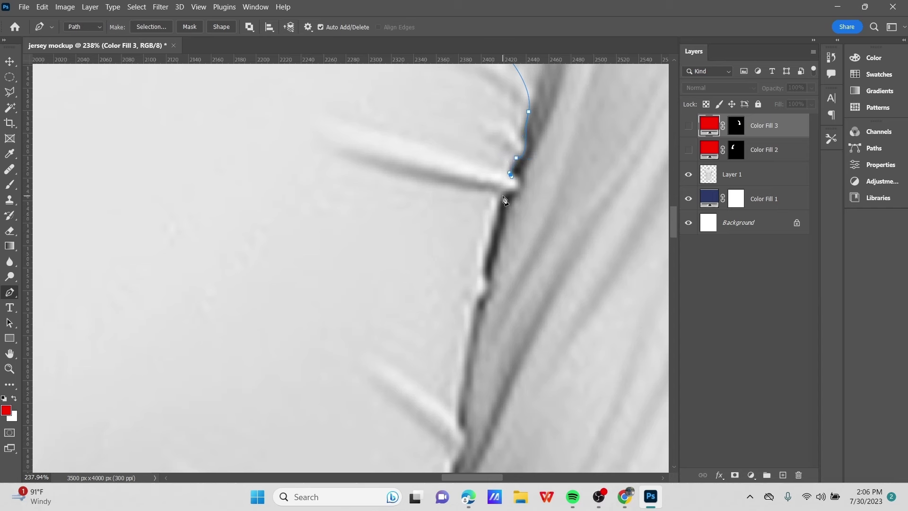
scroll(469, 204, "down", 2)
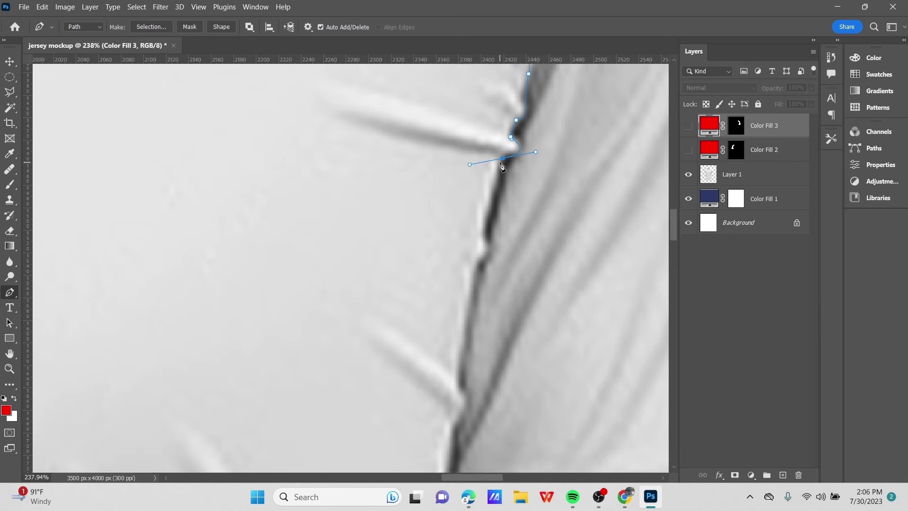
scroll(503, 162, "down", 4)
left_click(482, 148)
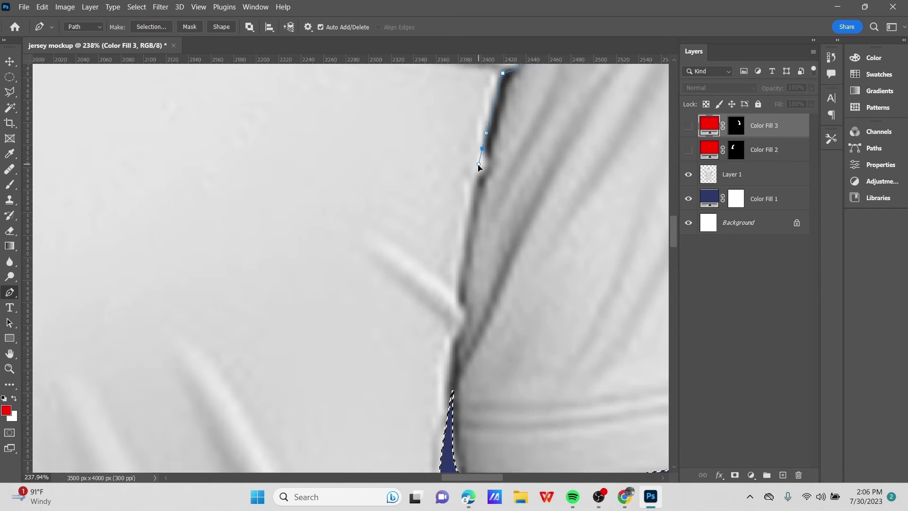
scroll(480, 169, "down", 2)
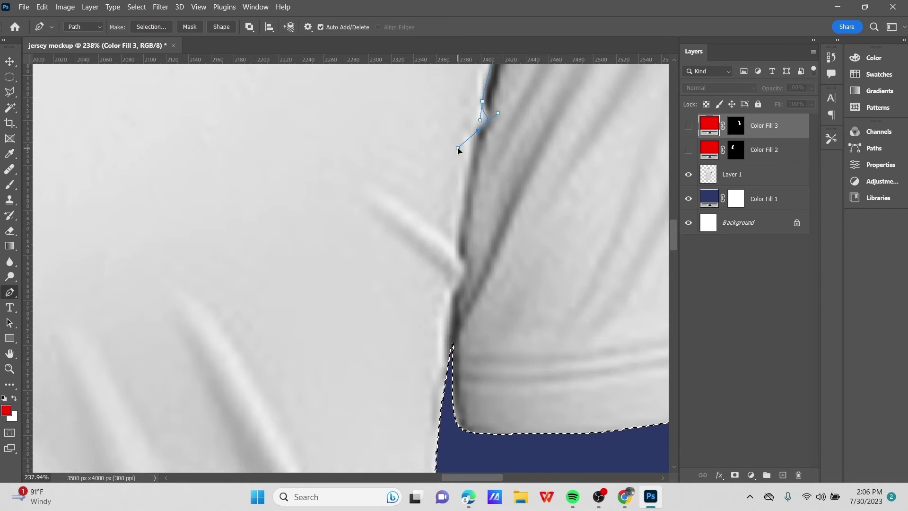
Extend the body path down the right-hand sleeve's inner edge to the lower side fold
scroll(459, 150, "down", 3)
scroll(478, 132, "up", 2)
scroll(468, 130, "down", 4)
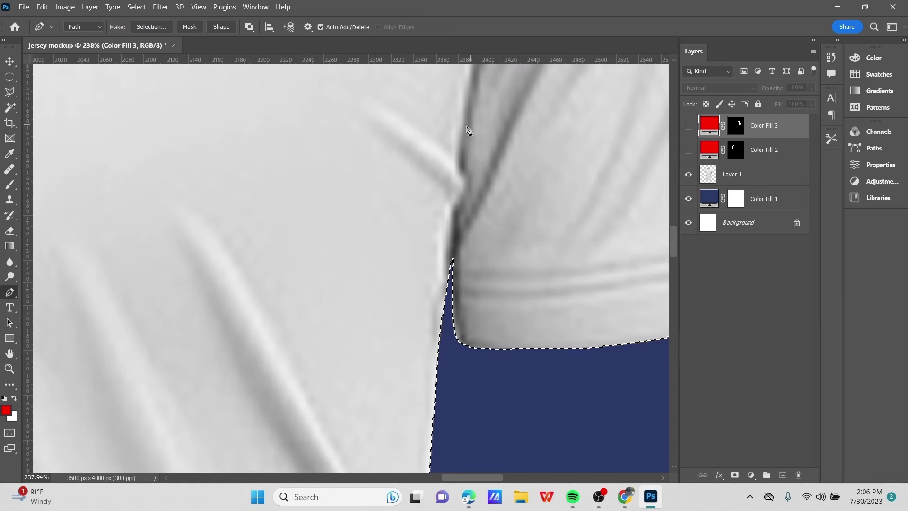
left_click_drag(460, 164, 460, 189)
scroll(466, 170, "up", 3)
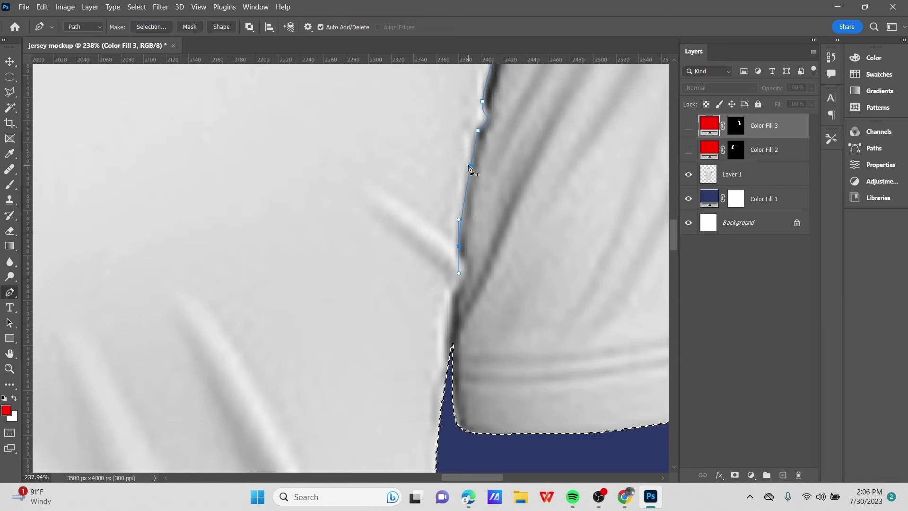
Curve the body path around the lower right-hand side fold and make its last anchor a corner above the sleeve hem
scroll(469, 171, "down", 5)
left_click_drag(453, 174, 434, 199)
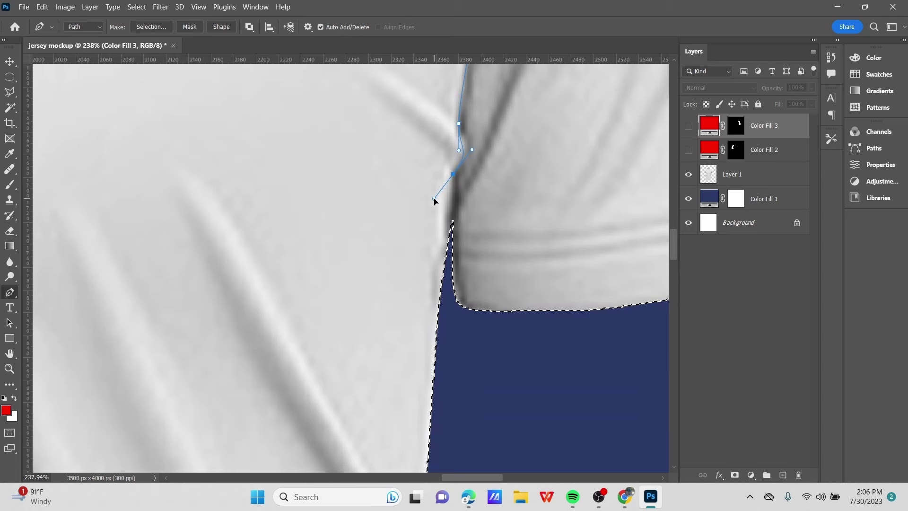
scroll(440, 208, "up", 2)
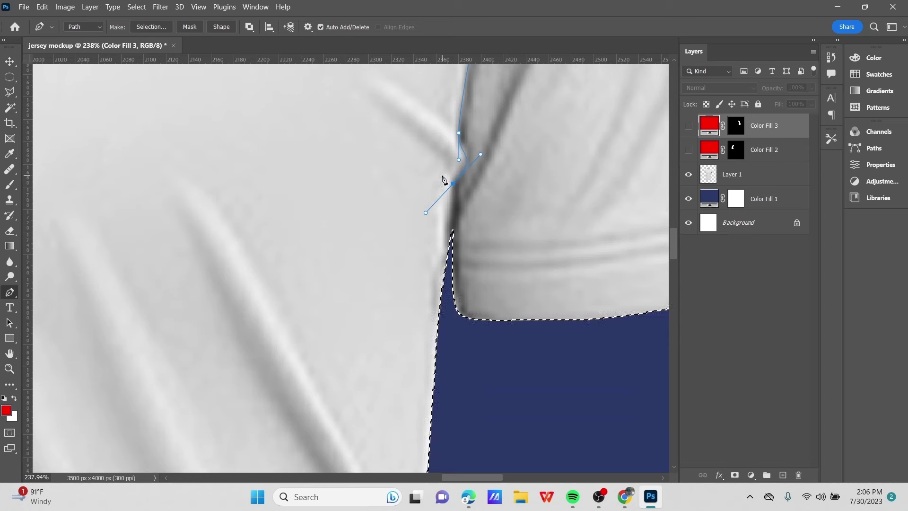
scroll(445, 227, "down", 3)
scroll(452, 257, "up", 2)
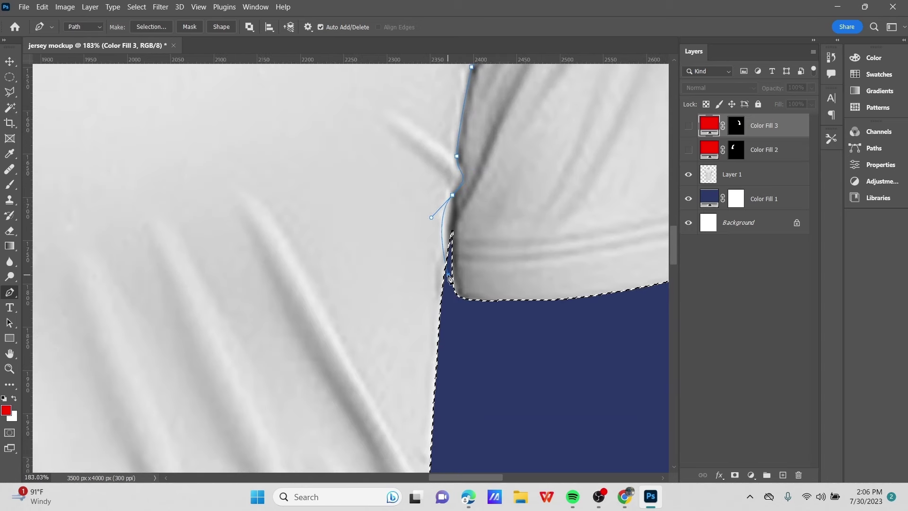
left_click(453, 195, "alt")
scroll(456, 213, "down", 1)
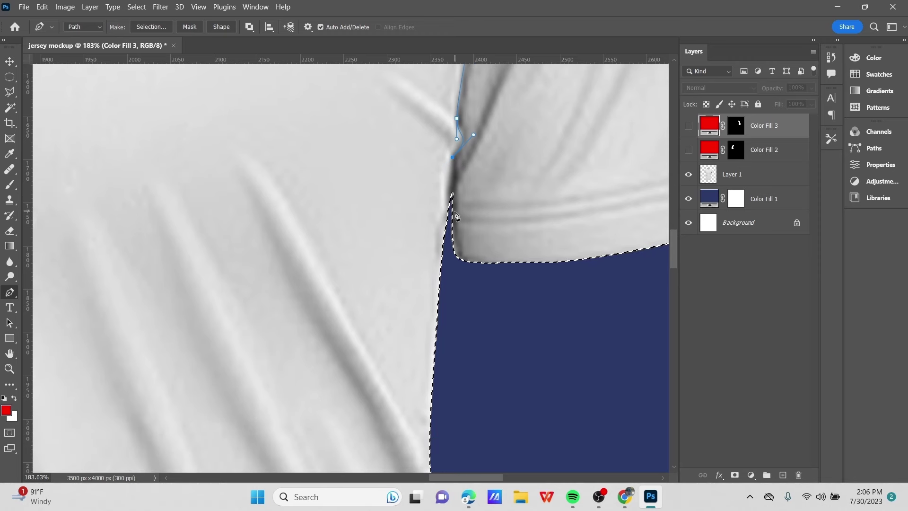
Route the body path loosely outside the torso's sides and hem, and close it at the left-hand sleeve
scroll(452, 216, "down", 7)
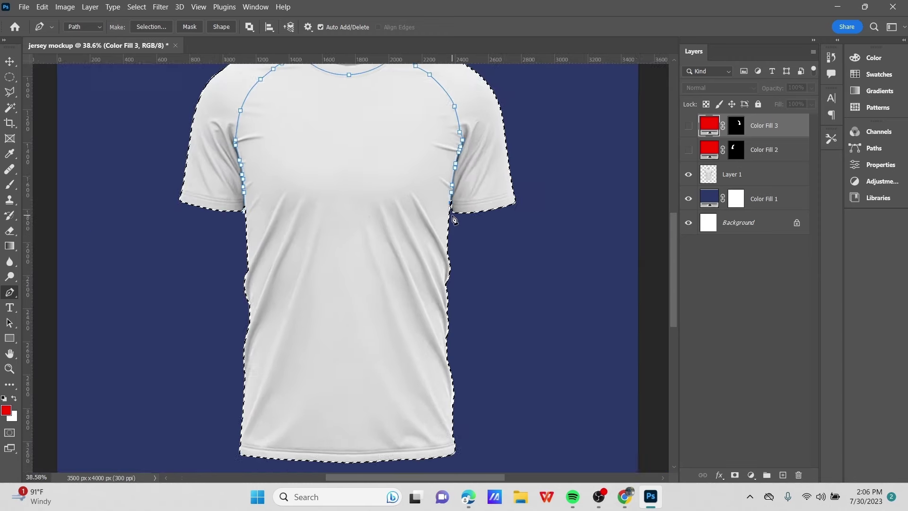
left_click(469, 349)
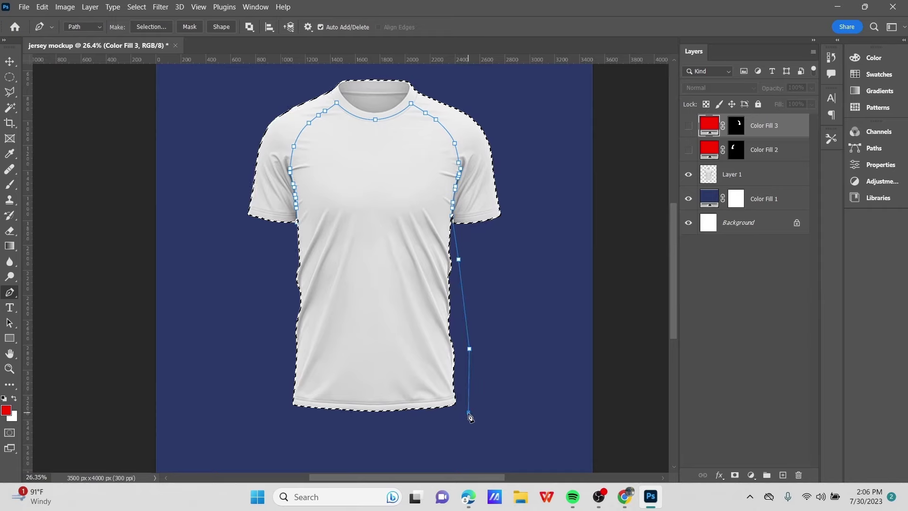
left_click(468, 413)
left_click(370, 438)
left_click(275, 439)
left_click(259, 299)
scroll(293, 243, "up", 8)
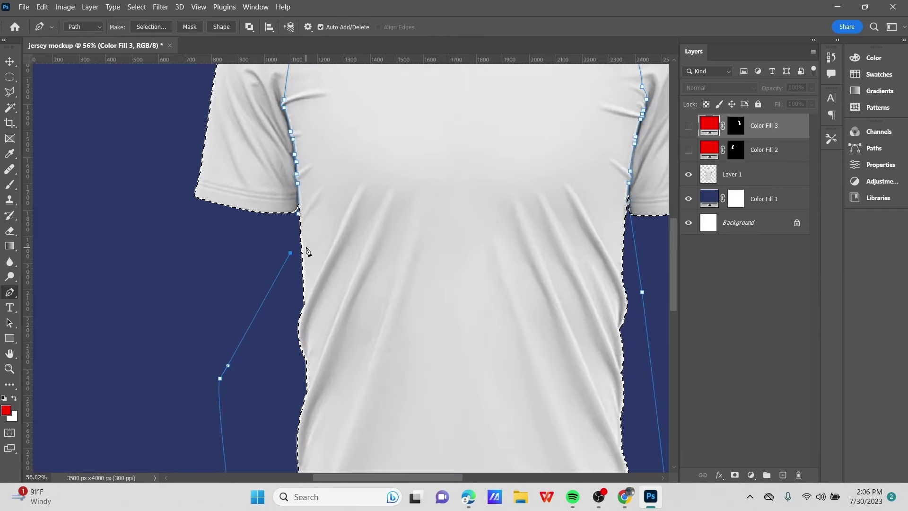
left_click(296, 202)
scroll(297, 205, "down", 8)
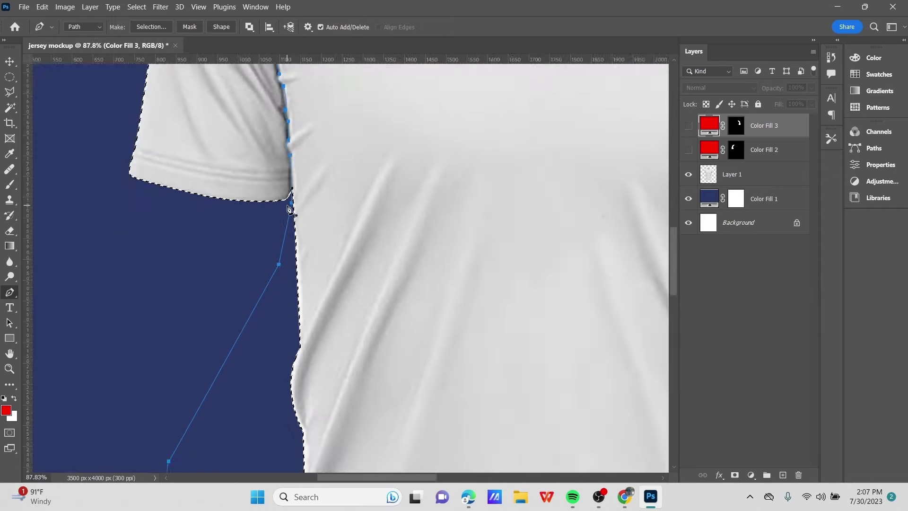
Convert the body path to a selection that intersects with the existing jersey selection
right_click(386, 181)
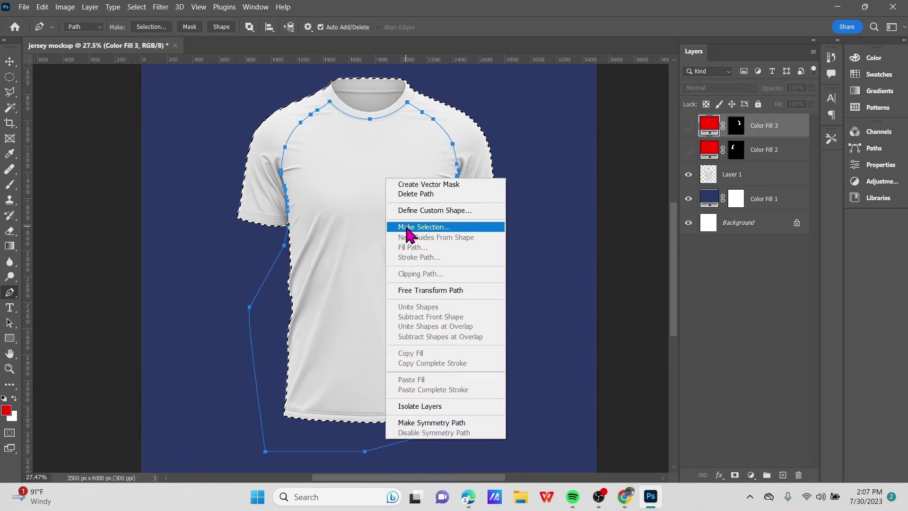
left_click(424, 227)
left_click(581, 246)
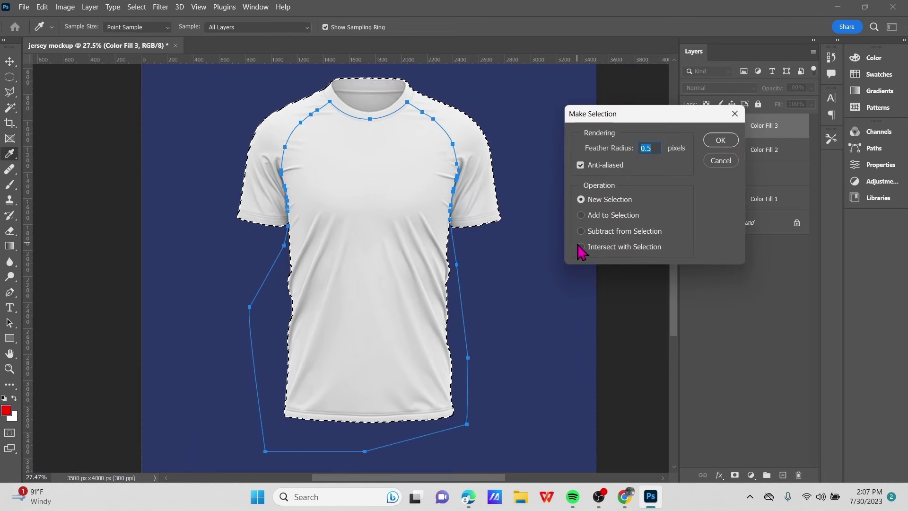
left_click(720, 140)
scroll(416, 322, "up", 2)
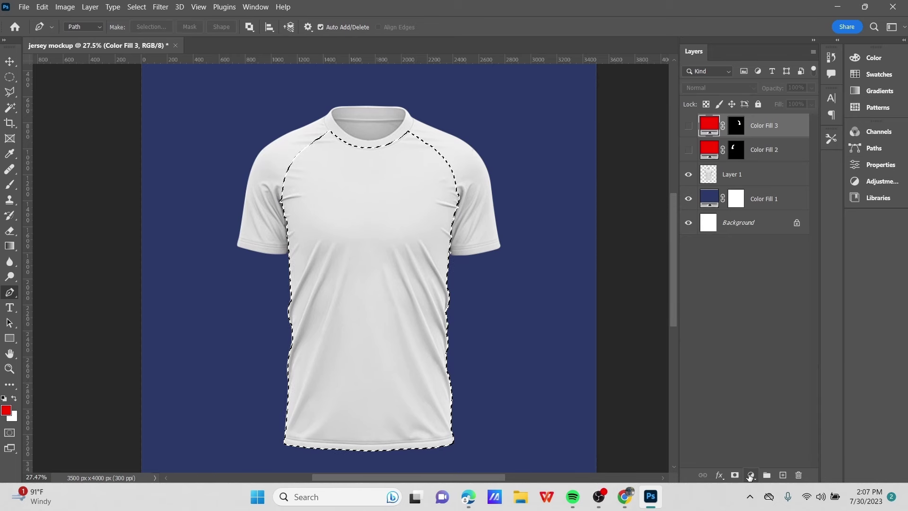
Add a yellow (eaff00) solid color fill layer for the selected body directly above Layer 1
key("alt+bracketleft")
left_click(752, 474)
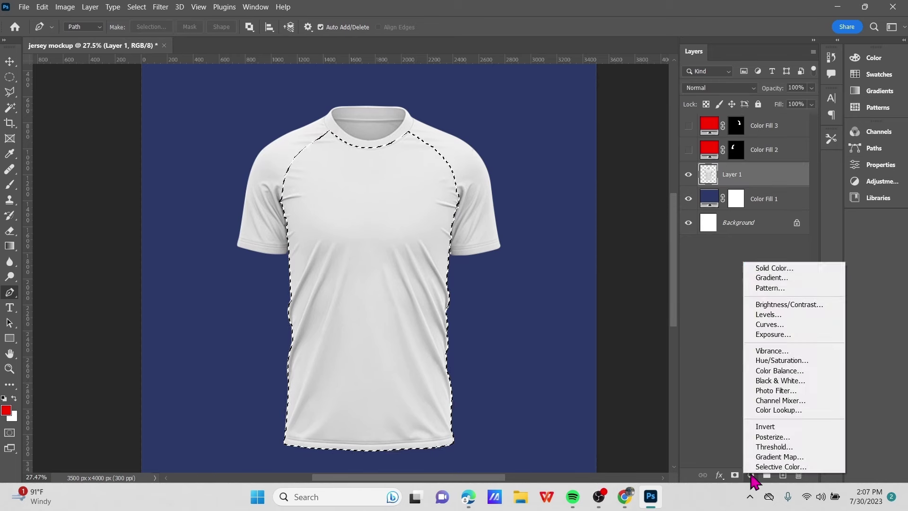
left_click(770, 270)
left_click(758, 401)
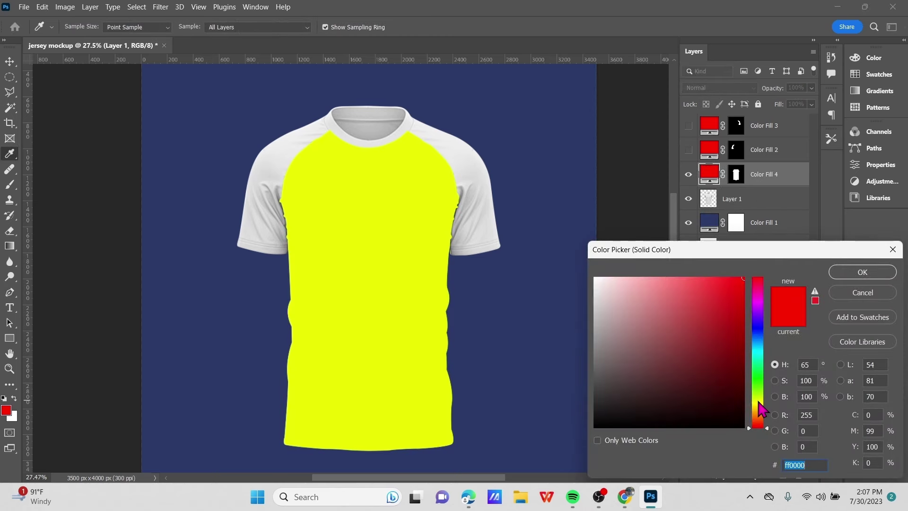
left_click(868, 270)
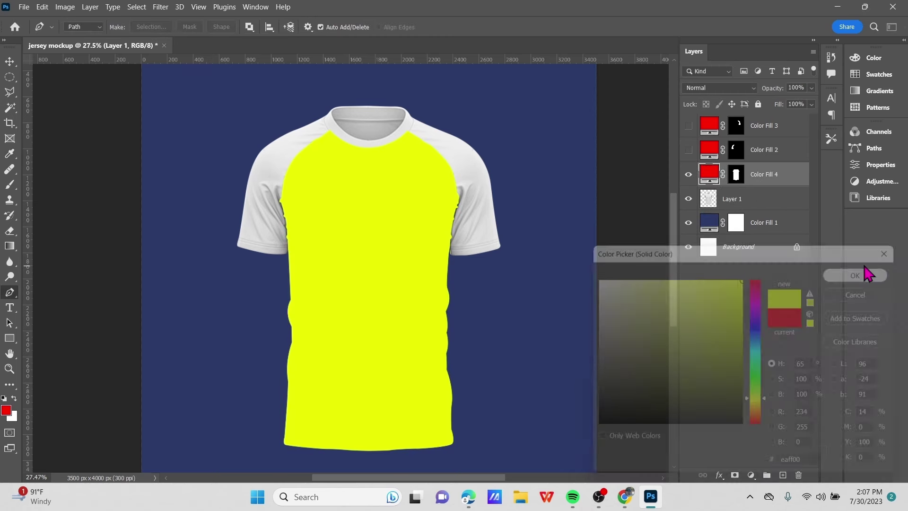
Hide the yellow body fill layer and load the jersey outline of Layer 1 as a selection
scroll(636, 165, "up", 1)
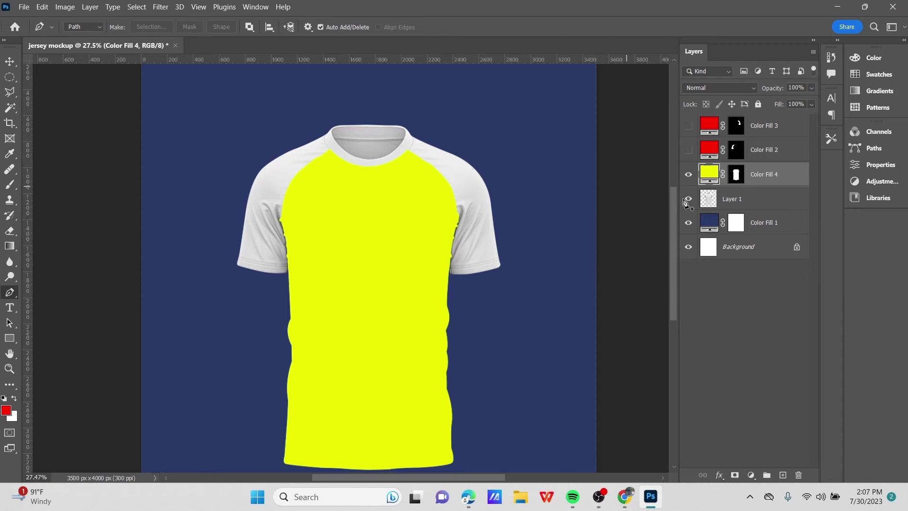
left_click(689, 174)
scroll(371, 217, "up", 3)
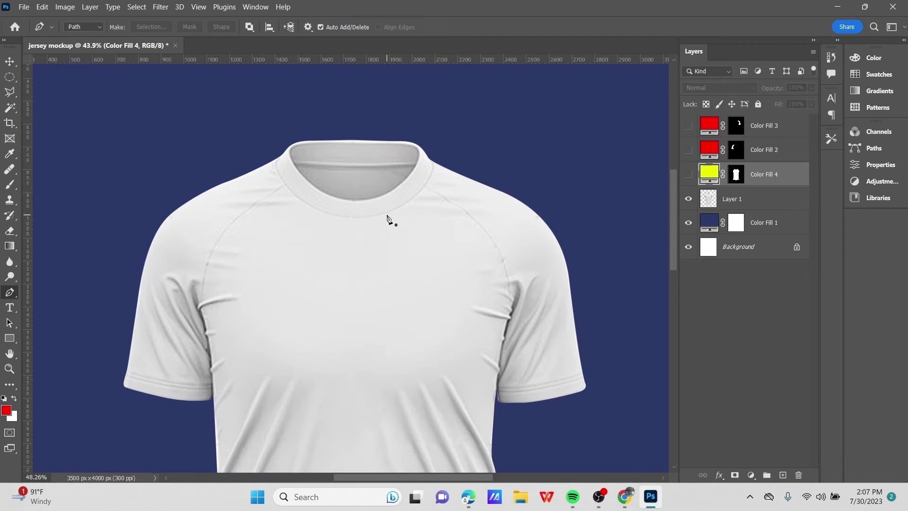
scroll(363, 220, "up", 3)
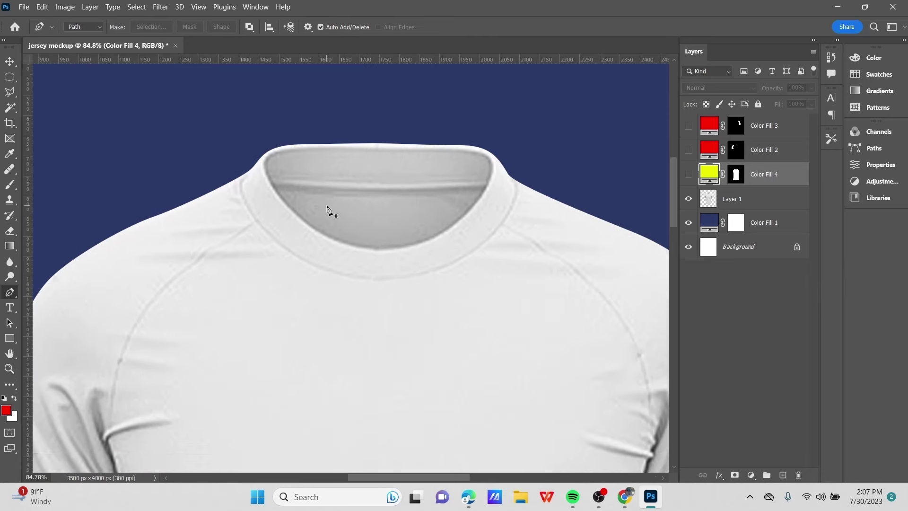
left_click(720, 209, "ctrl")
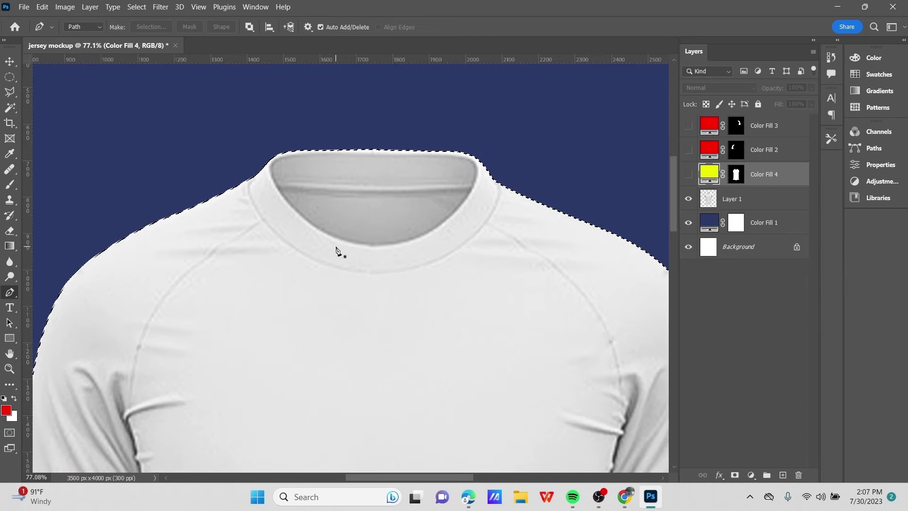
Start a Pen path along the seam inside the back neck, curved slightly downward and ending in a corner at the right-hand collar edge
scroll(336, 249, "up", 2)
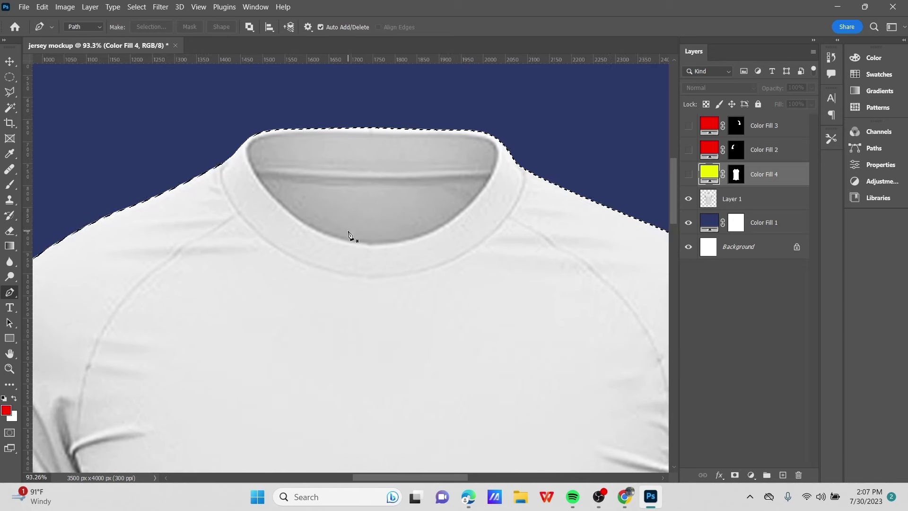
scroll(334, 233, "up", 2)
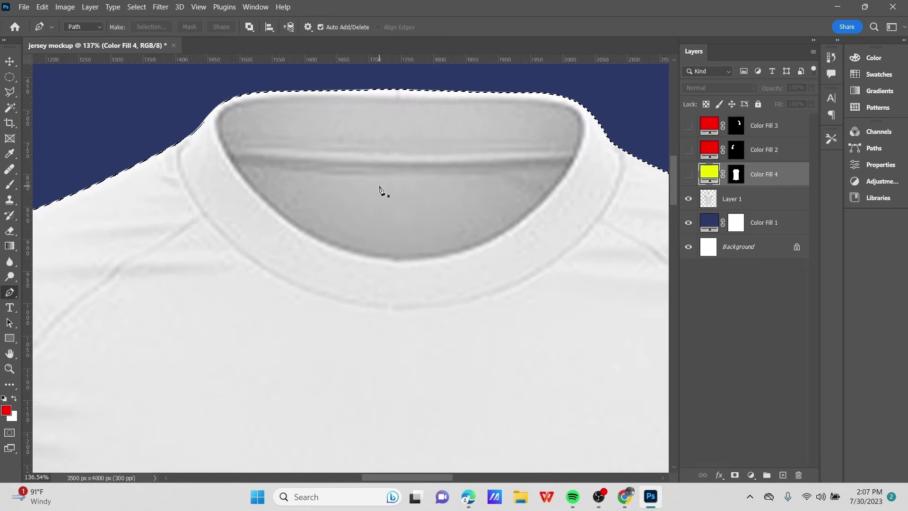
scroll(384, 193, "up", 2)
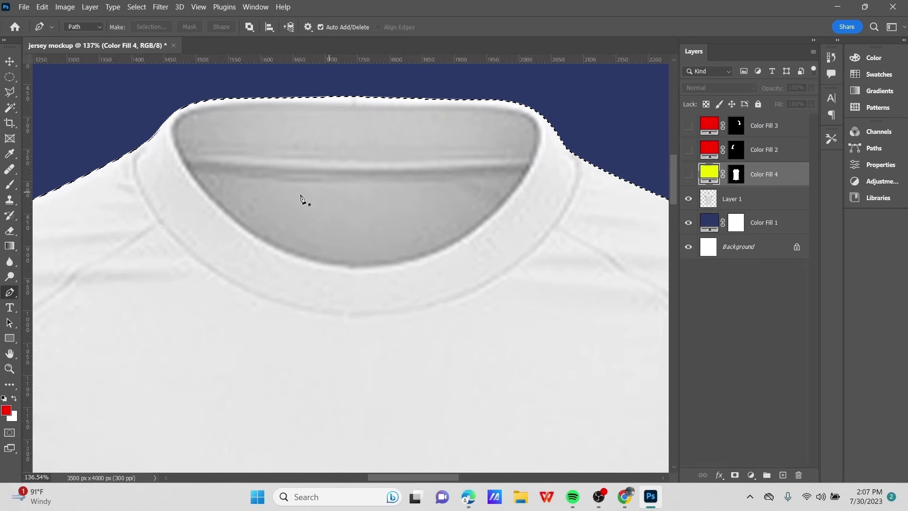
left_click(183, 167)
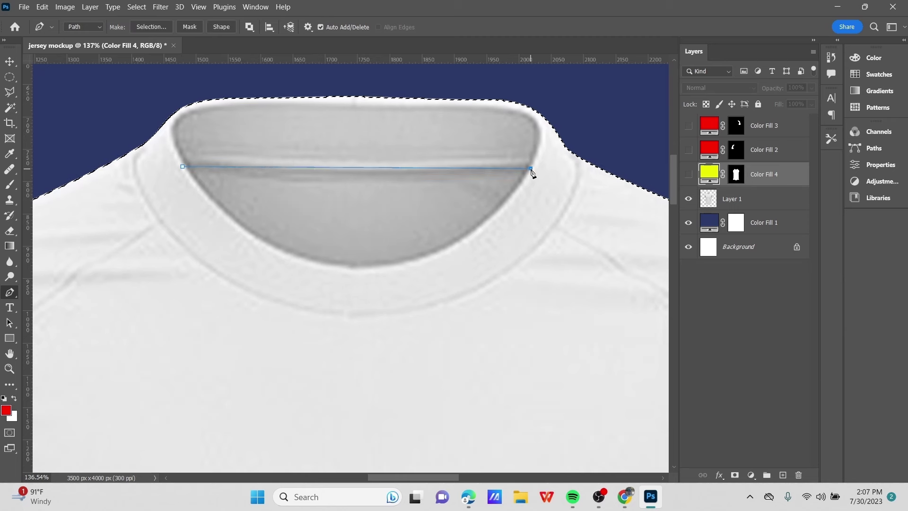
left_click_drag(531, 168, 595, 155)
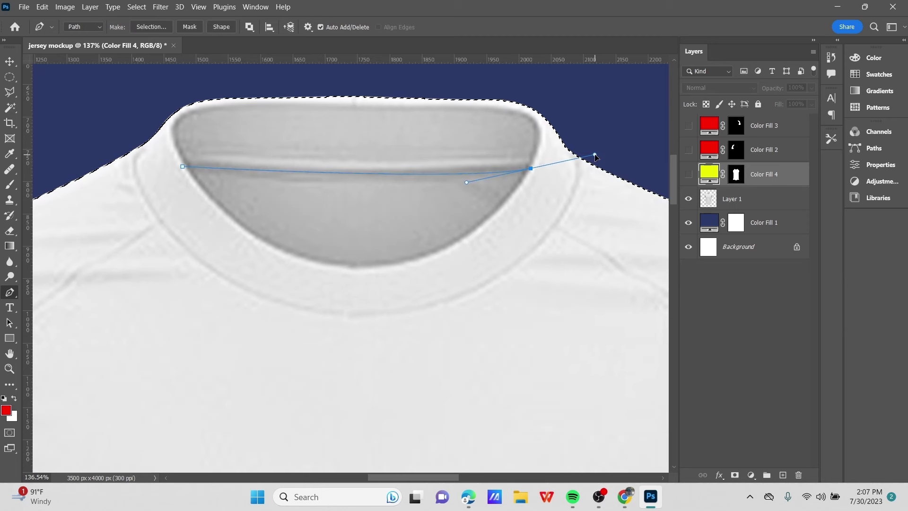
left_click(348, 173)
left_click_drag(348, 177, 354, 176)
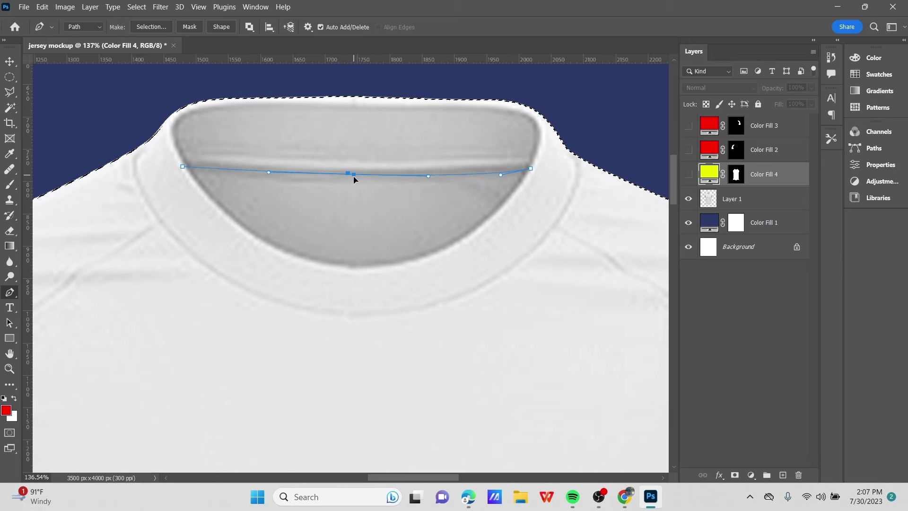
left_click_drag(531, 168, 597, 159)
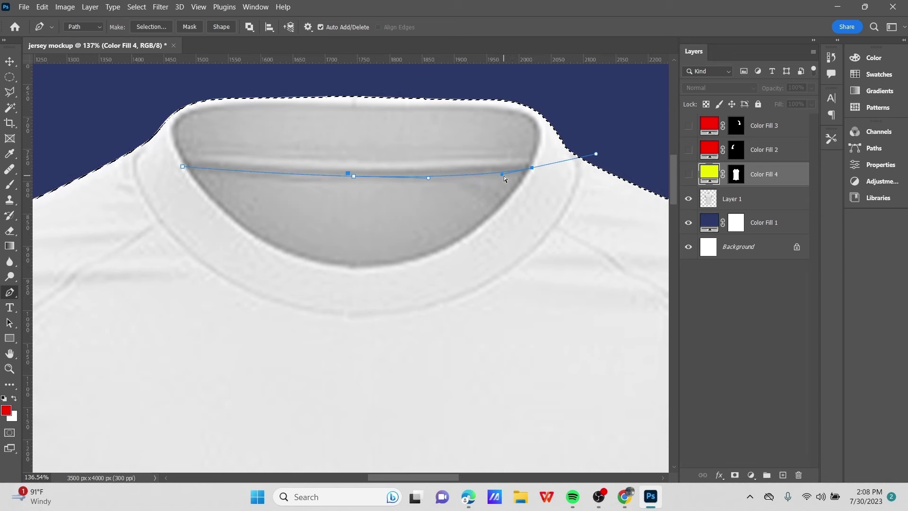
scroll(556, 193, "up", 2)
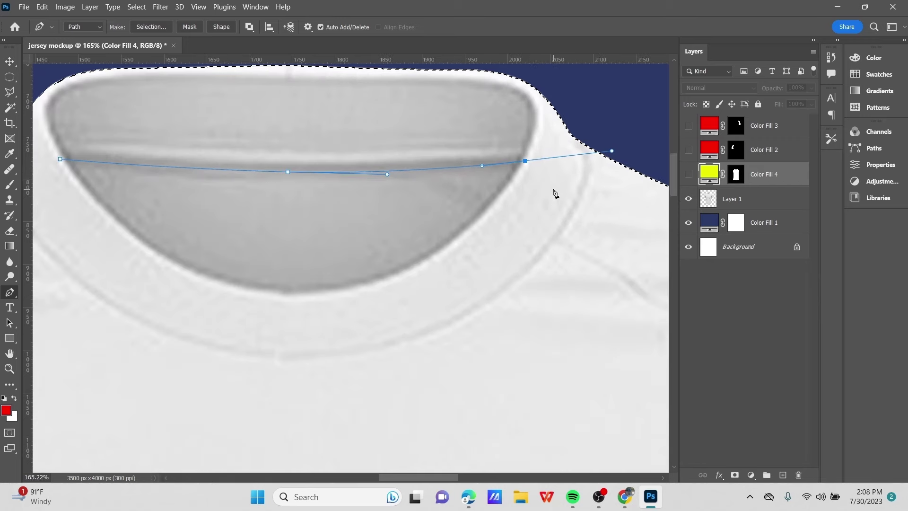
scroll(529, 169, "down", 2)
left_click(527, 163, "alt")
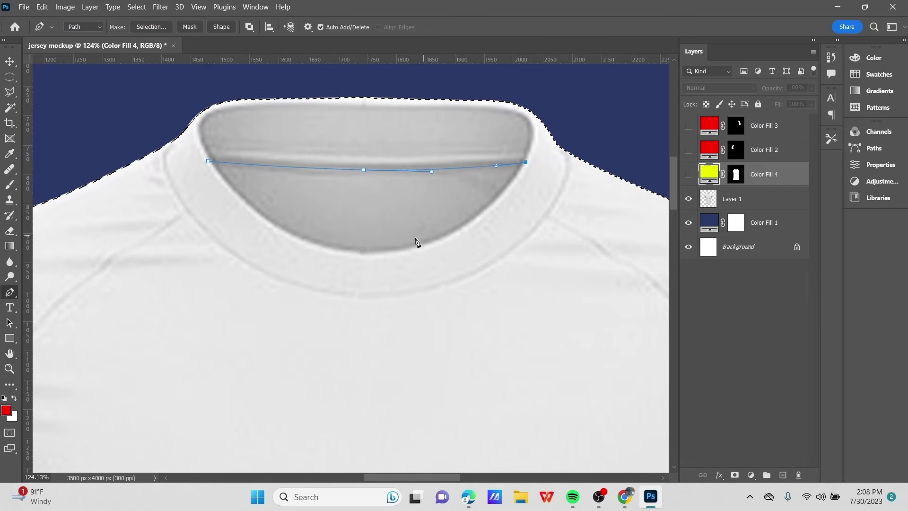
Trace the collar's inner front edge back to the starting anchor, closing the path, and adjust the bottom curve's handles
left_click(361, 258)
left_click_drag(299, 260, 264, 257)
left_click_drag(454, 262, 487, 257)
left_click(209, 161)
left_click_drag(211, 160, 199, 149)
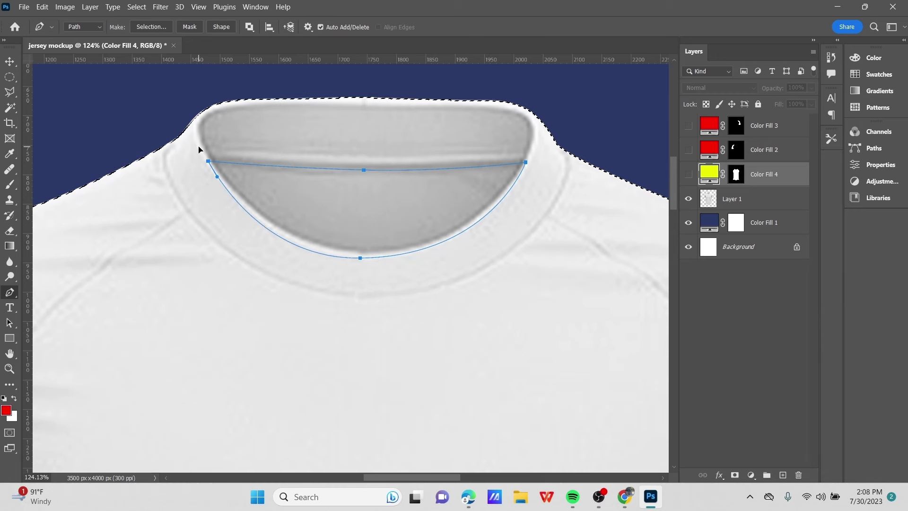
left_click(361, 258, "ctrl")
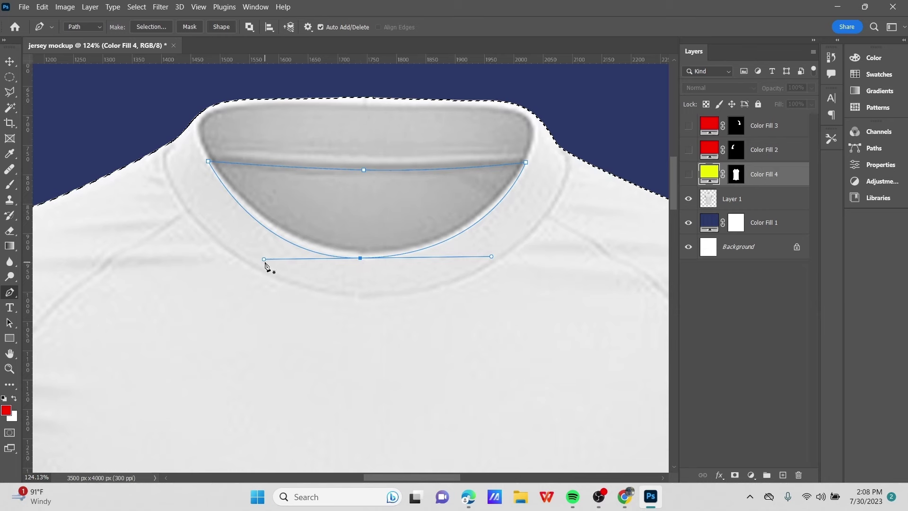
left_click_drag(263, 259, 265, 256)
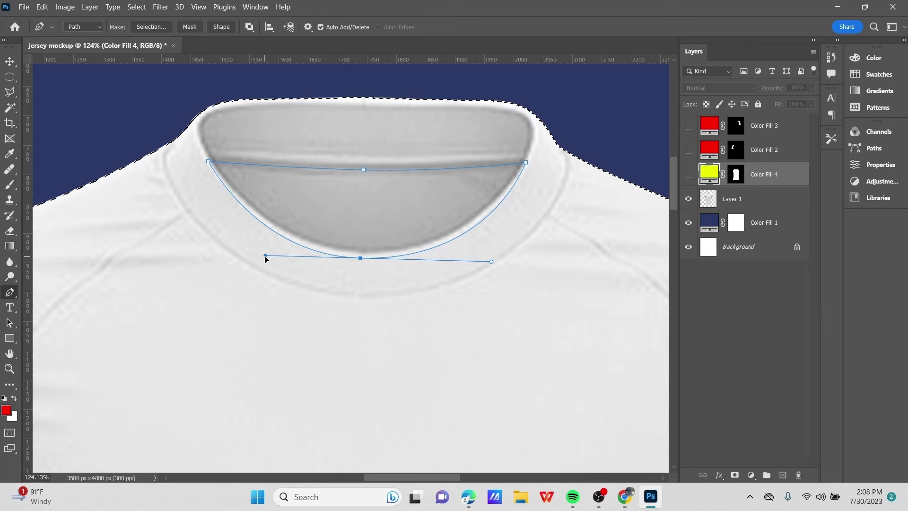
Convert the closed inner-neck path to a selection
scroll(361, 243, "down", 5)
right_click(382, 206)
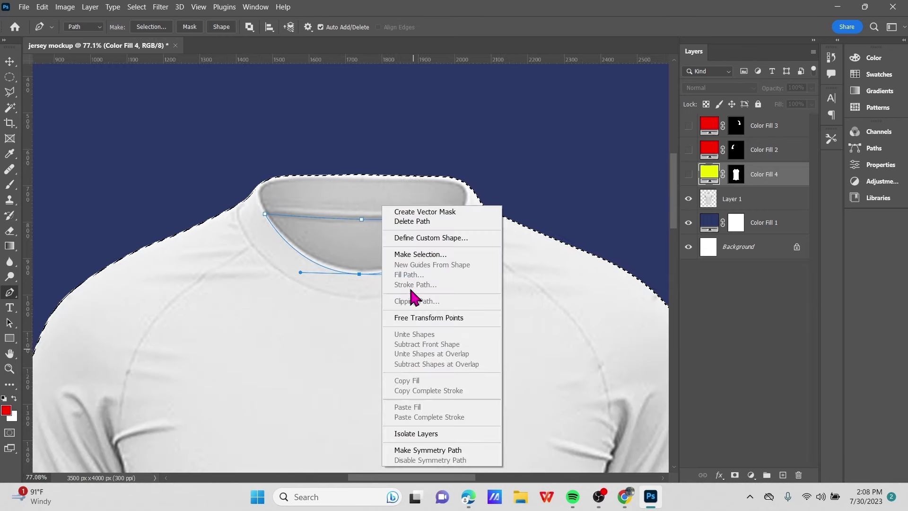
left_click(416, 255)
left_click(717, 140)
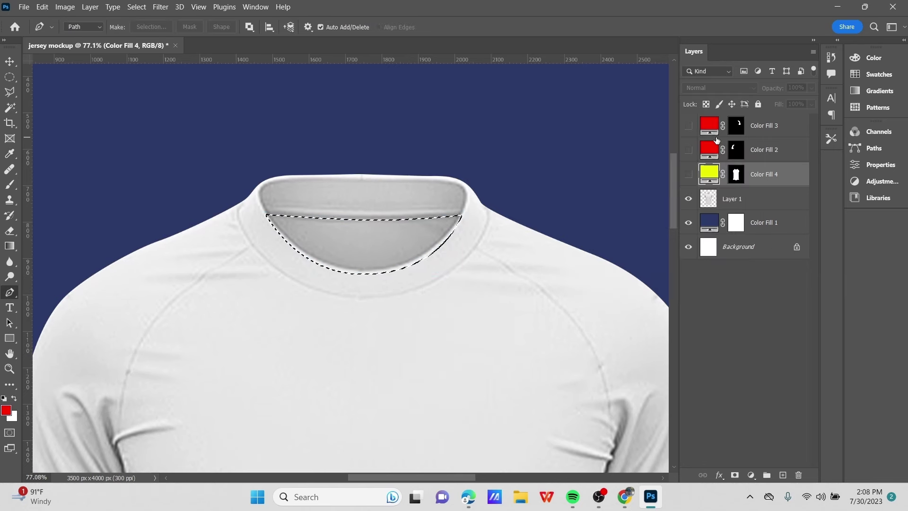
Add a solid color fill layer in light grey c4c4c4 from the inner-neck selection
scroll(518, 227, "down", 2)
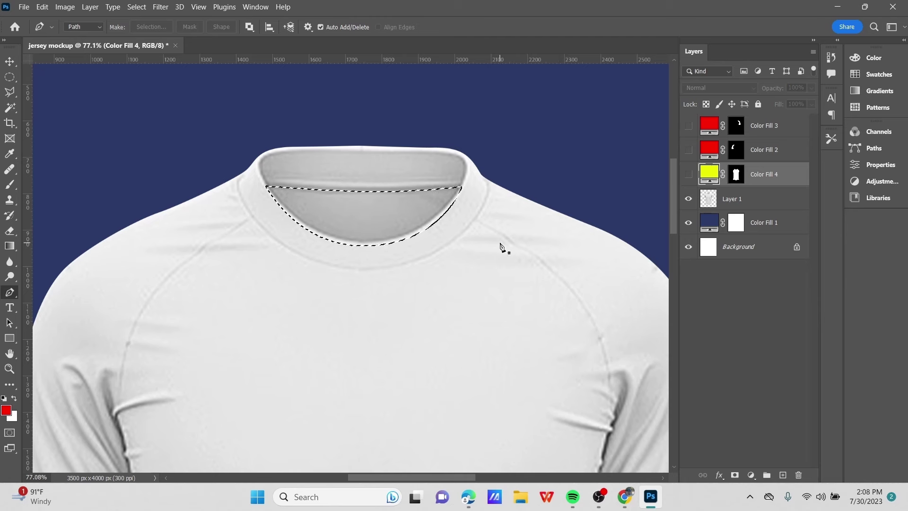
scroll(501, 247, "down", 1)
scroll(503, 247, "down", 1)
scroll(581, 257, "up", 2)
scroll(582, 258, "down", 2)
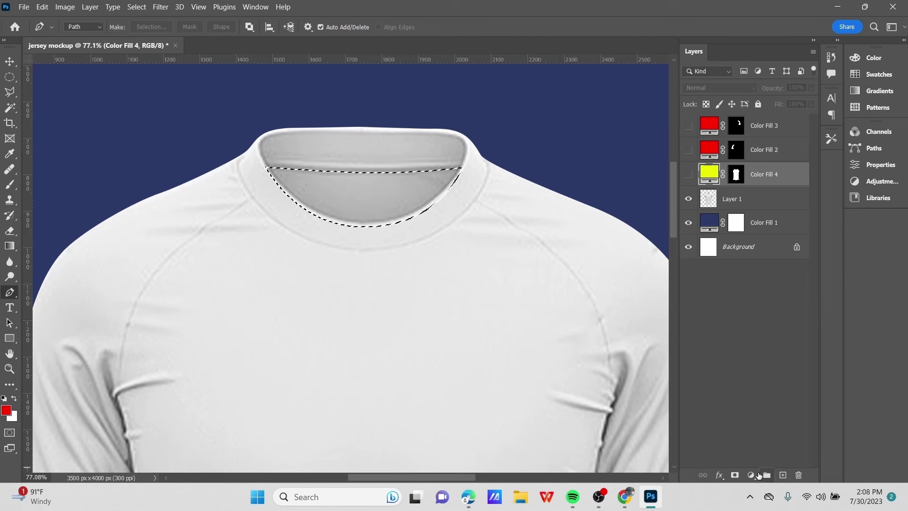
left_click(751, 475)
left_click(770, 274)
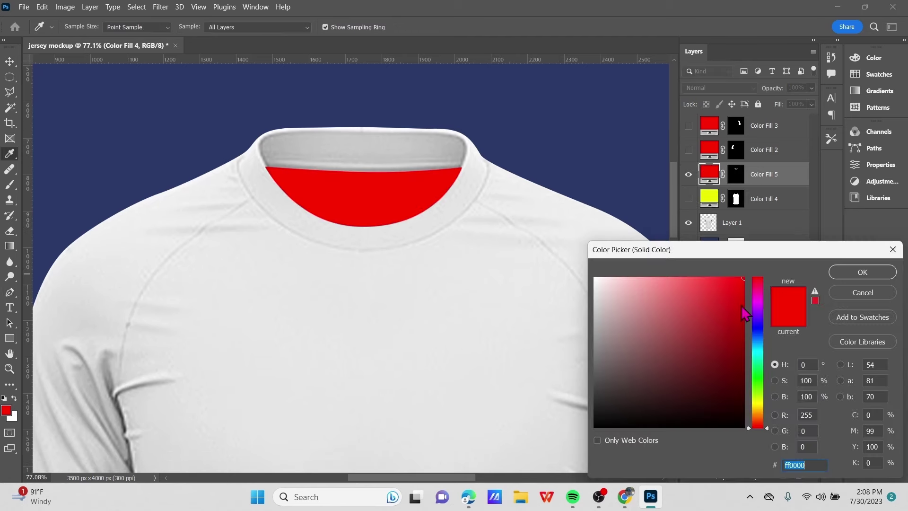
left_click(610, 348)
left_click_drag(610, 348, 594, 310)
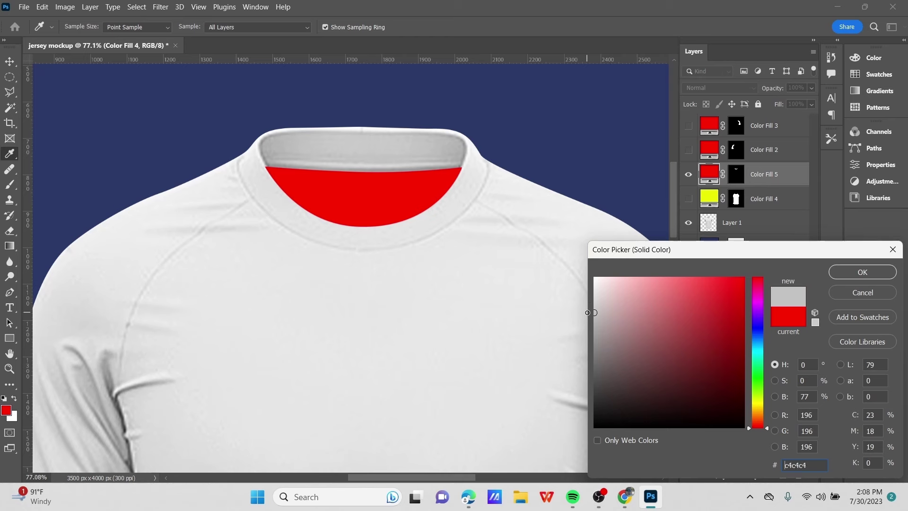
left_click(875, 271)
key("p")
Trace a closed Pen path around the seam band inside the back neck, with its lower edge curved slightly downward
scroll(341, 198, "up", 4)
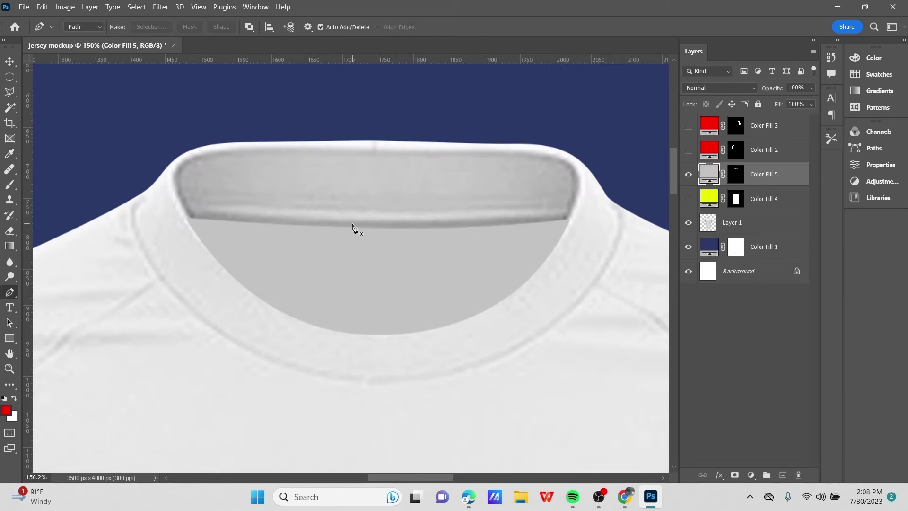
left_click_drag(365, 214, 293, 220)
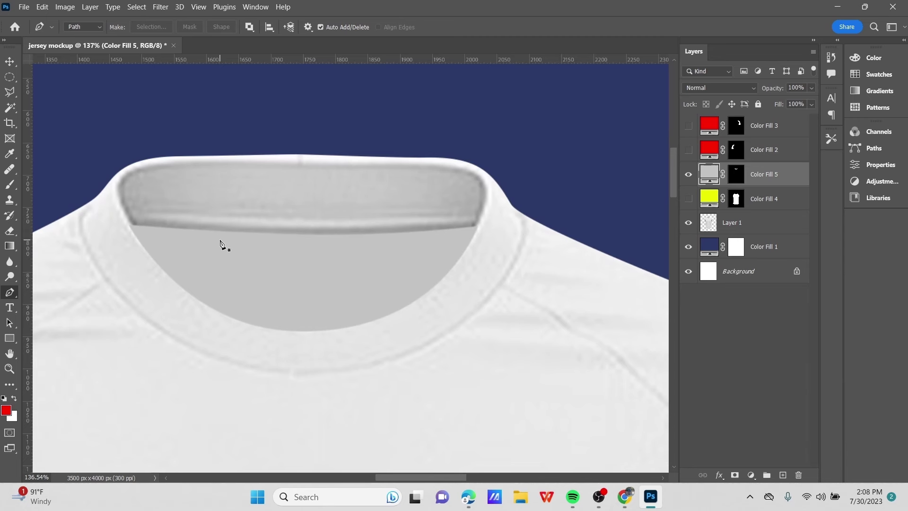
scroll(148, 199, "down", 1)
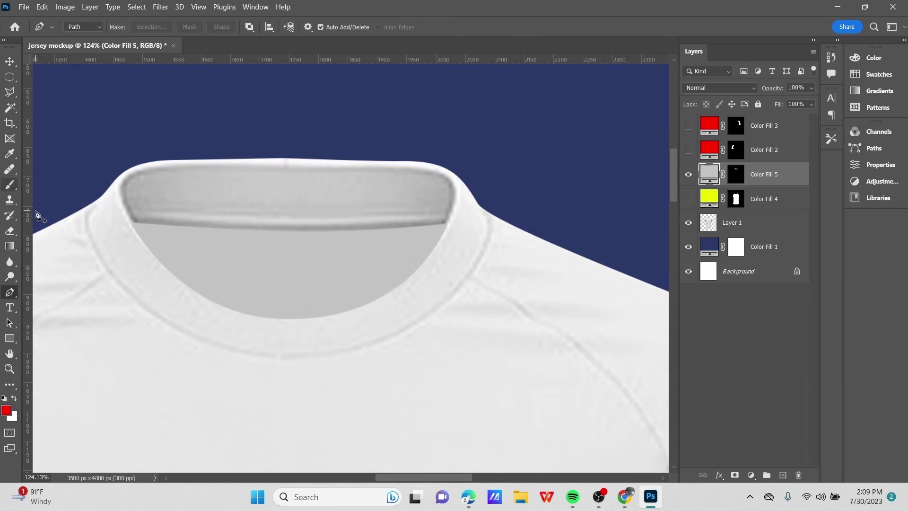
scroll(141, 235, "up", 1)
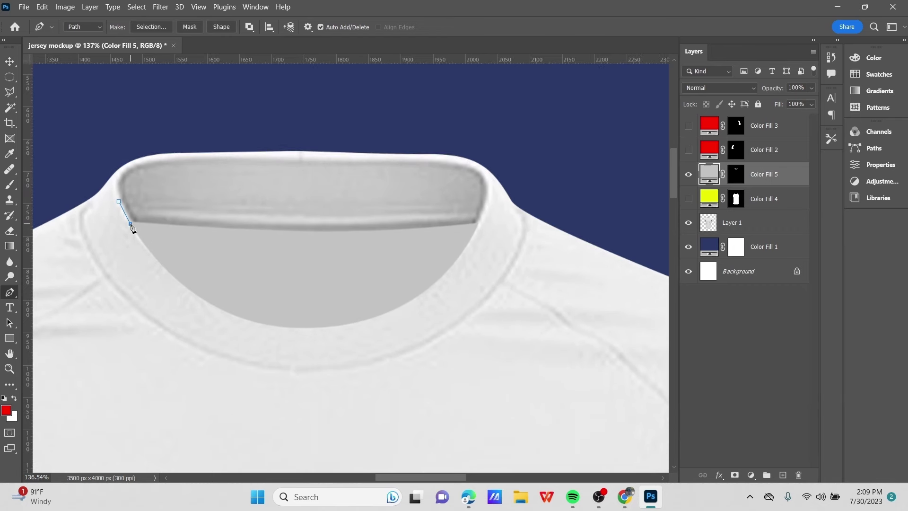
left_click(476, 226)
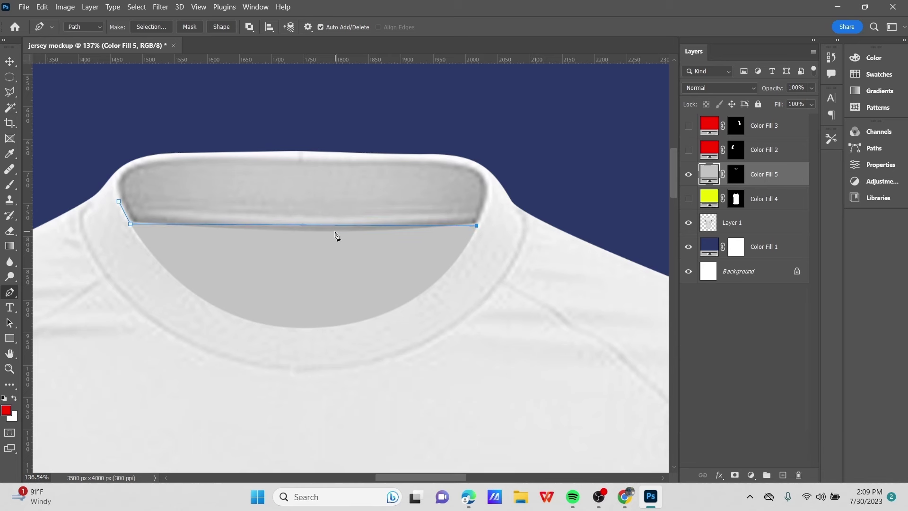
left_click_drag(315, 225, 314, 234)
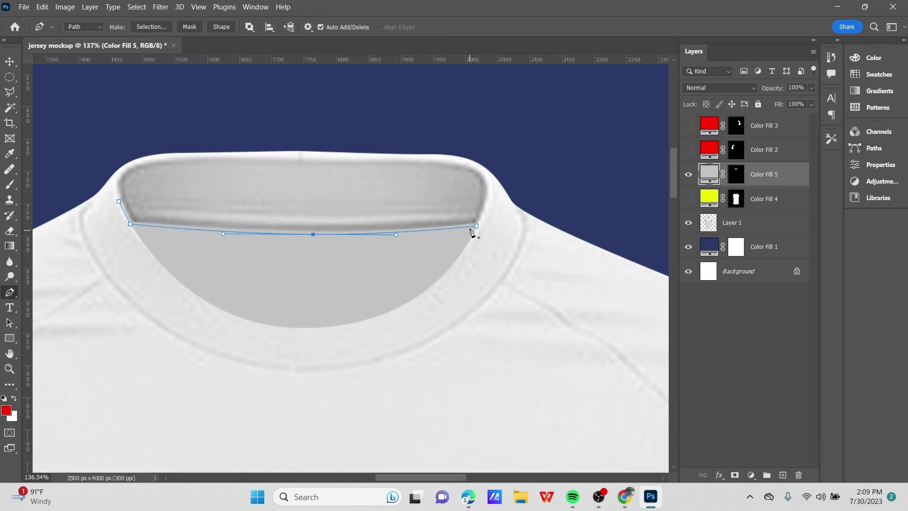
left_click(118, 202)
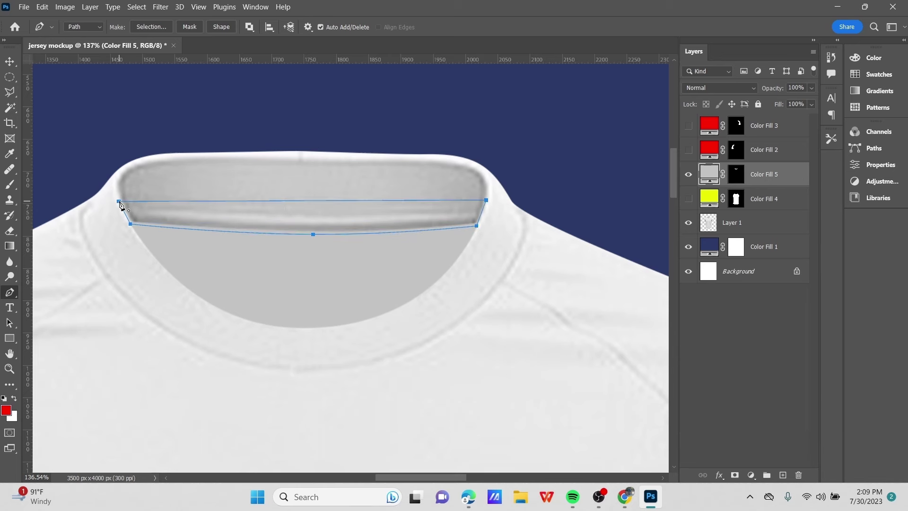
Curve the band path's upper edge downward and adjust its two upper corner anchors to fit the collar's inner edges
left_click_drag(313, 202, 315, 215)
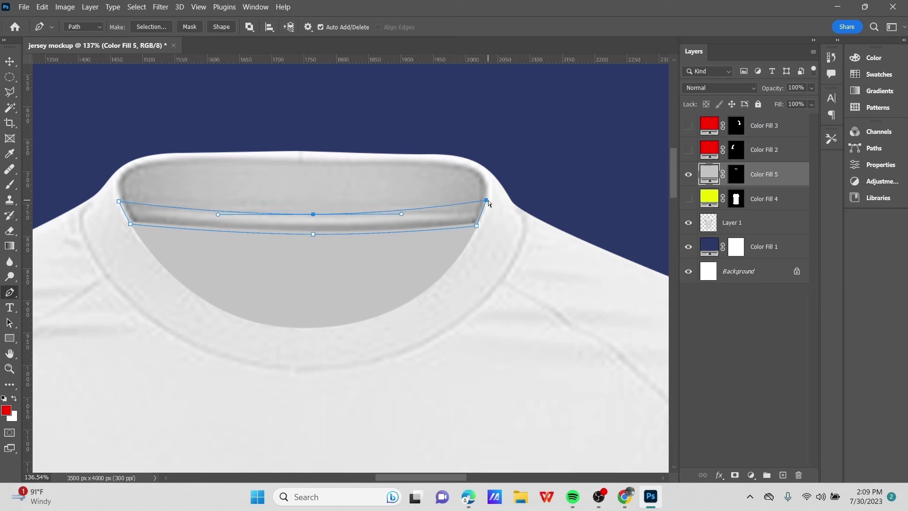
left_click_drag(487, 201, 487, 208)
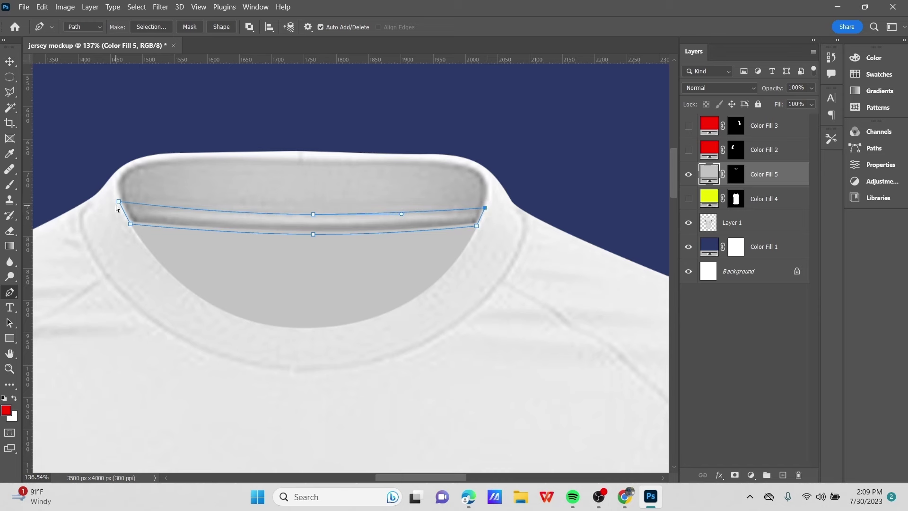
left_click_drag(119, 202, 122, 203)
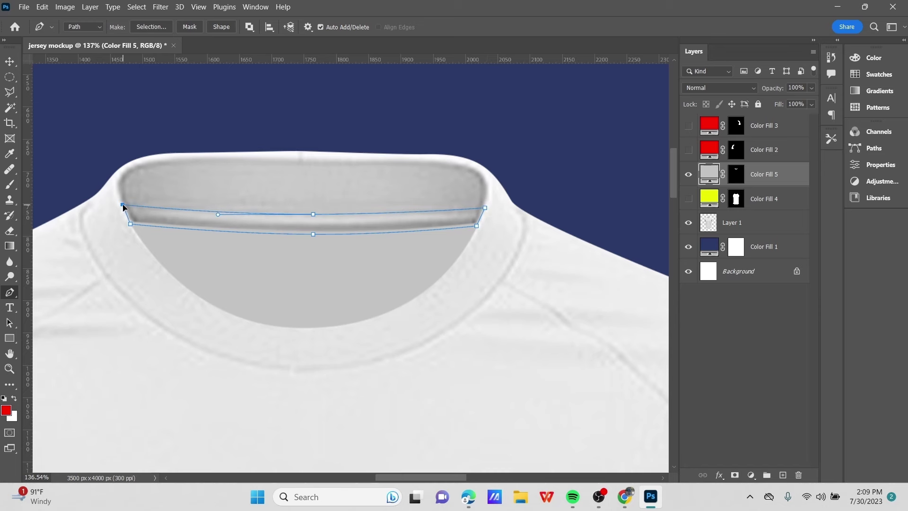
Convert the closed neck-band path to a selection
scroll(312, 177, "down", 1)
right_click(370, 187)
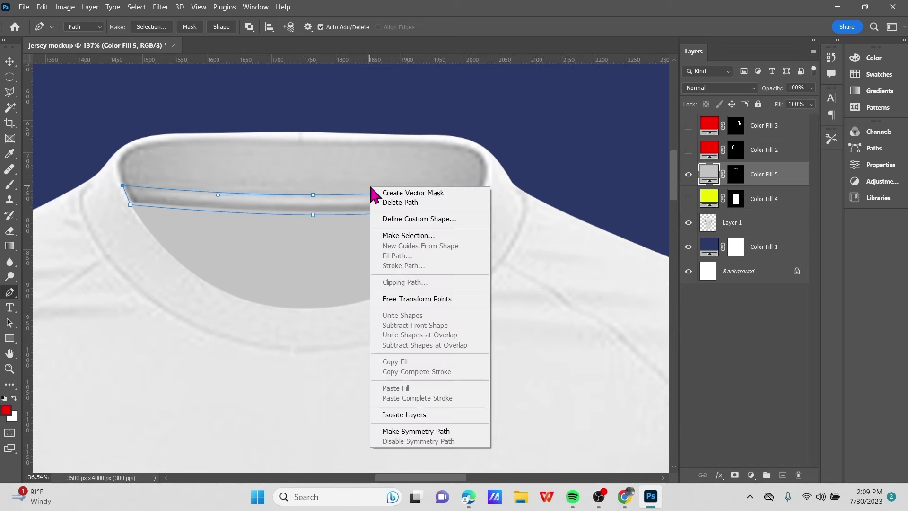
left_click(406, 236)
left_click(720, 140)
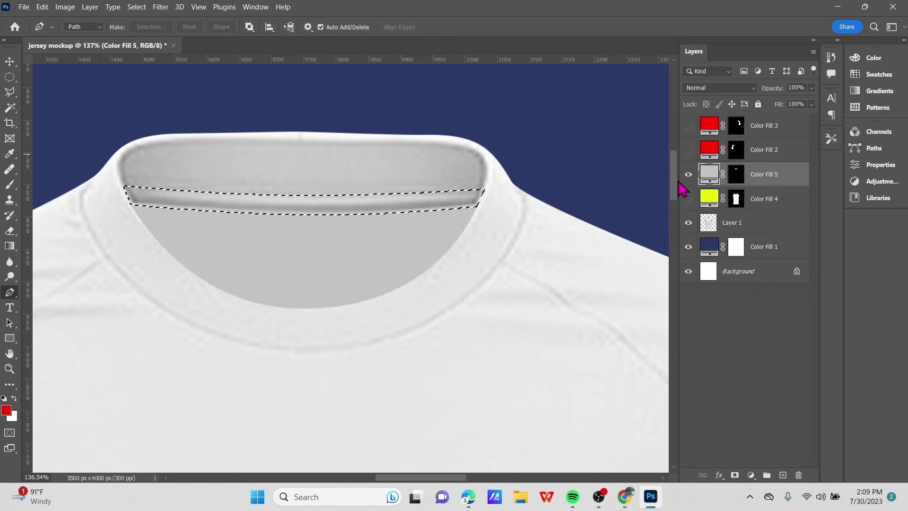
Add a solid color fill layer in black 000000 from the neck-band selection
scroll(688, 294, "down", 1)
left_click(750, 475)
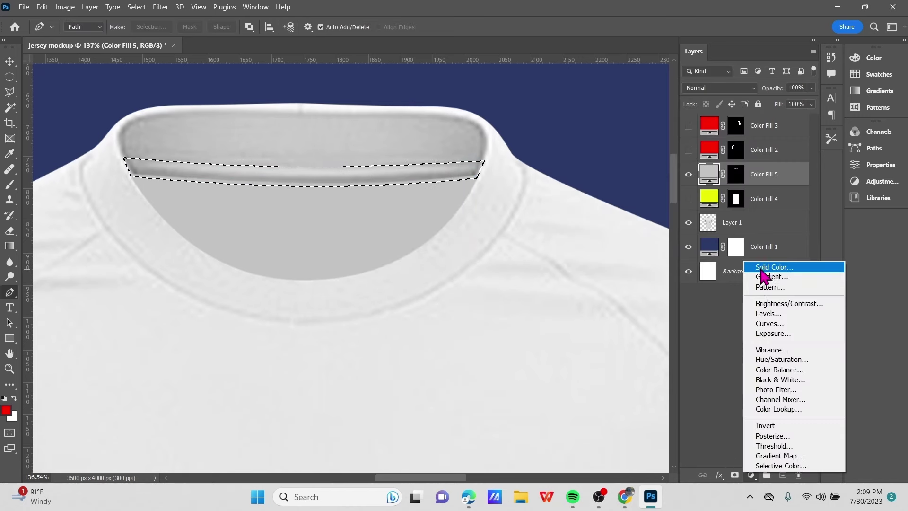
left_click(770, 264)
left_click_drag(610, 411, 583, 422)
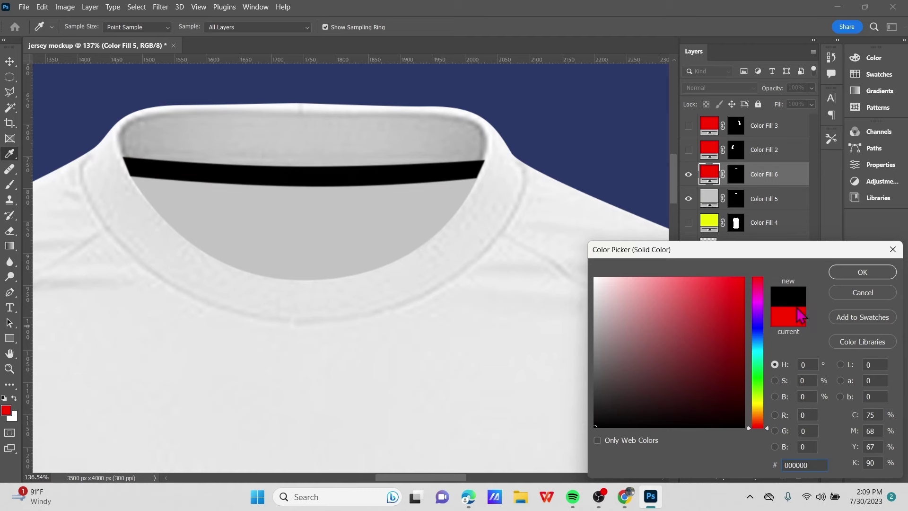
left_click(862, 272)
key("p")
Load the jersey outline of Layer 1 as a selection again for the back collar area
scroll(502, 268, "down", 2)
scroll(445, 250, "up", 2)
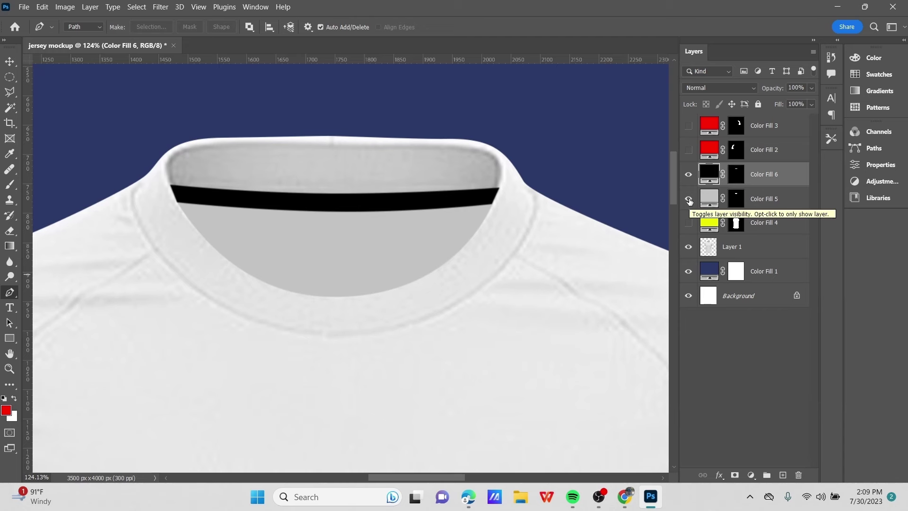
scroll(349, 193, "up", 2)
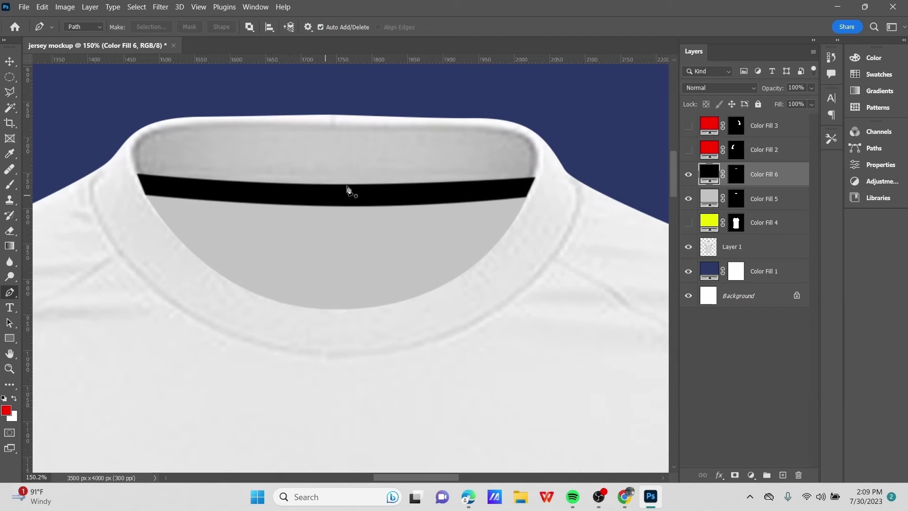
scroll(172, 188, "up", 2)
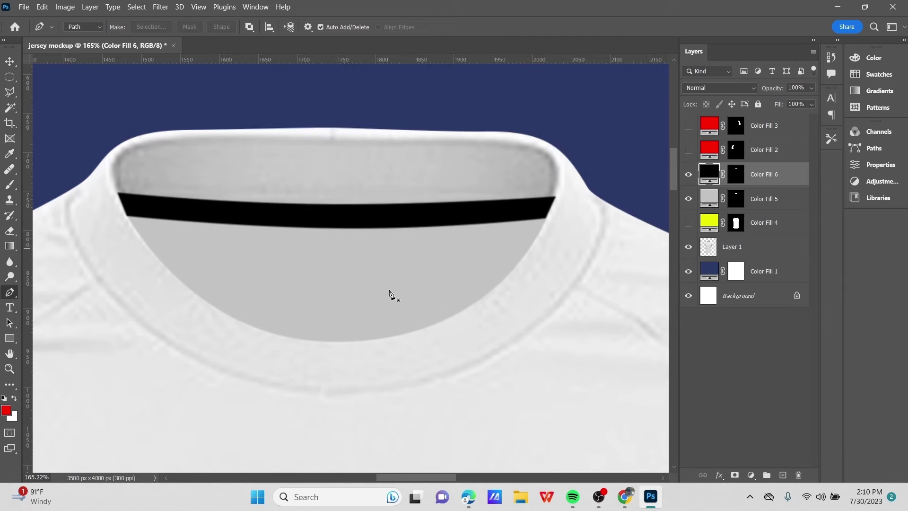
key("ctrl+Return")
scroll(125, 227, "up", 1)
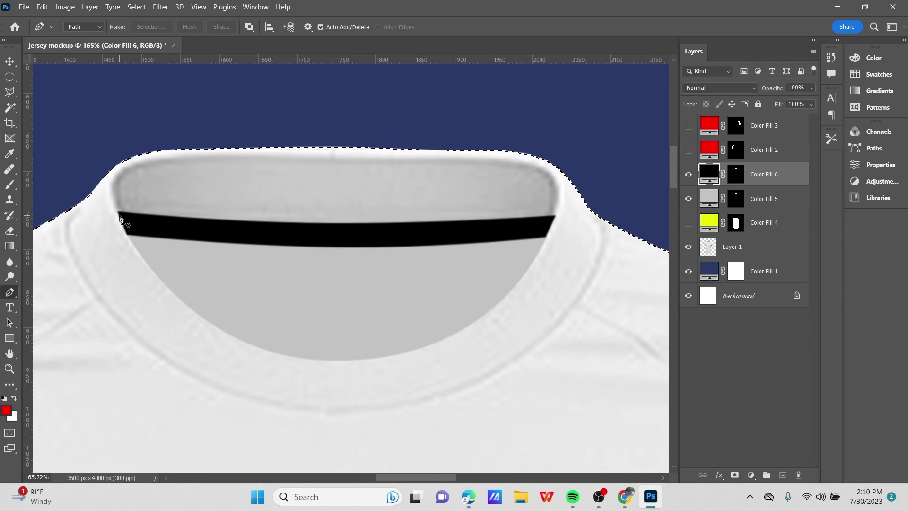
Trace a Pen path from the black band's left end, over and outside the collar's top edge, to a corner at its right end
left_click(120, 215)
left_click_drag(136, 155, 174, 133)
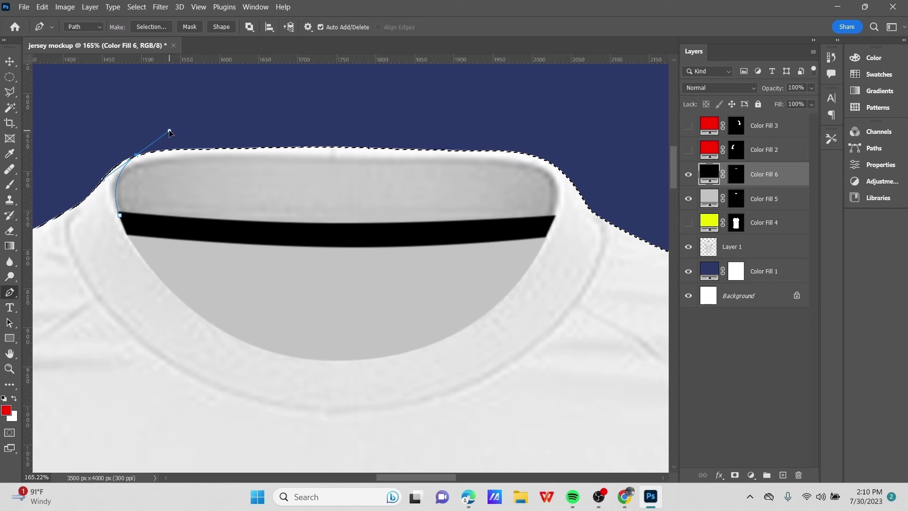
left_click(244, 123)
left_click(449, 131)
left_click(494, 129)
left_click(523, 139)
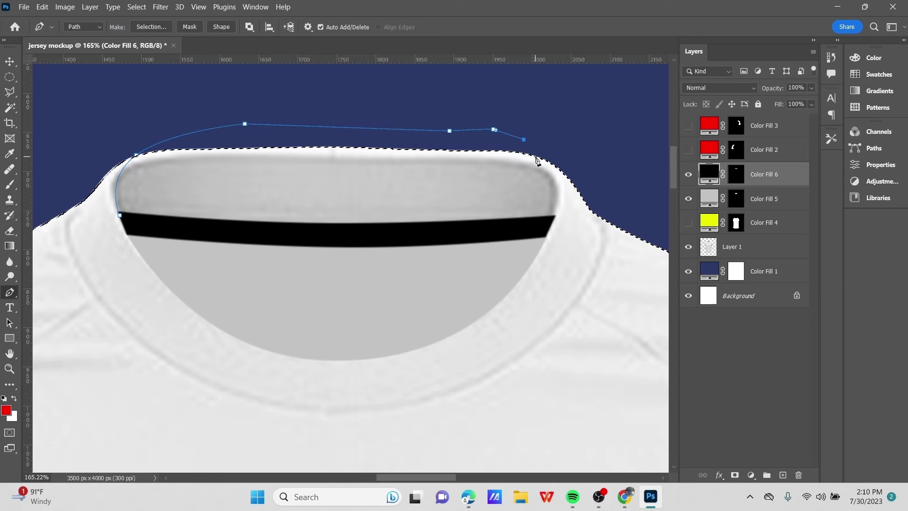
left_click(536, 156)
left_click_drag(555, 216, 547, 250)
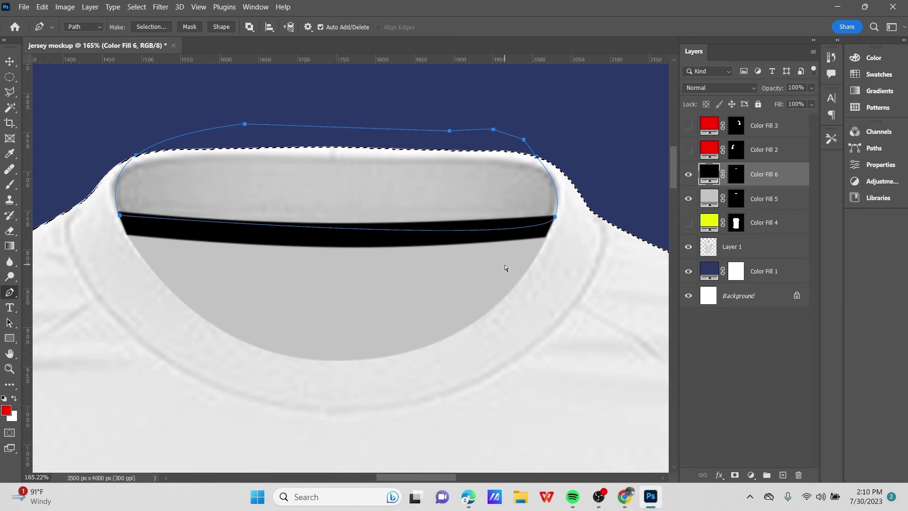
left_click(554, 217)
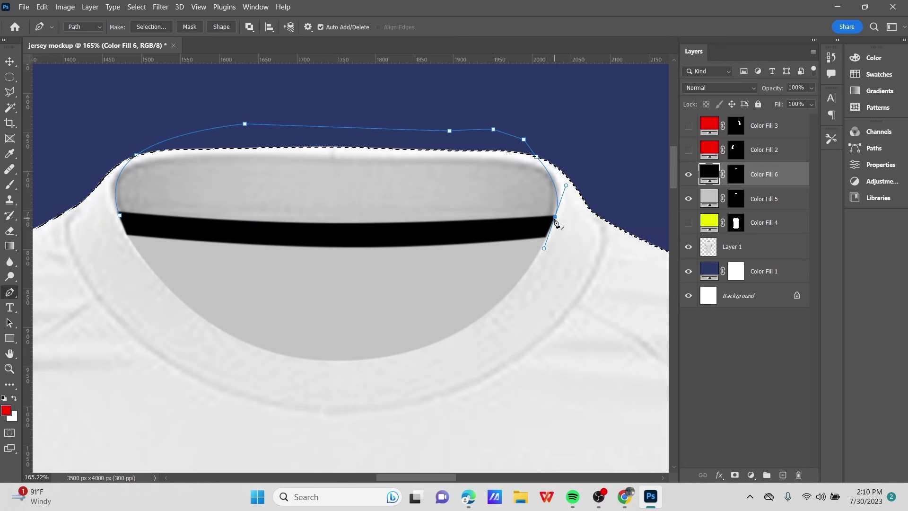
Close the back-collar path and curve its bottom edge downward so it runs within the black band
left_click(119, 215)
left_click(346, 216)
left_click_drag(346, 217, 359, 223)
Make a selection from the back-collar path, intersecting it with the jersey selection at a 0.5-pixel feather radius
scroll(358, 222, "up", 2)
right_click(398, 142)
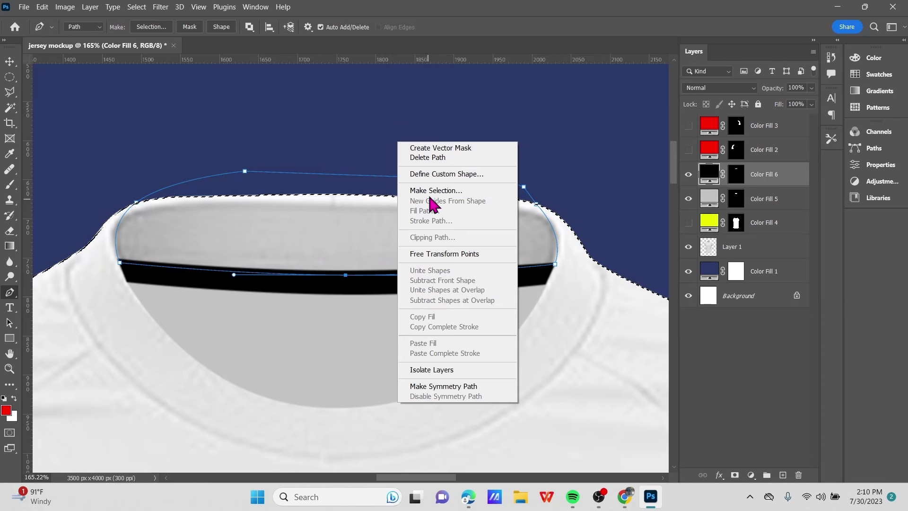
left_click(426, 188)
left_click(586, 247)
left_click(715, 141)
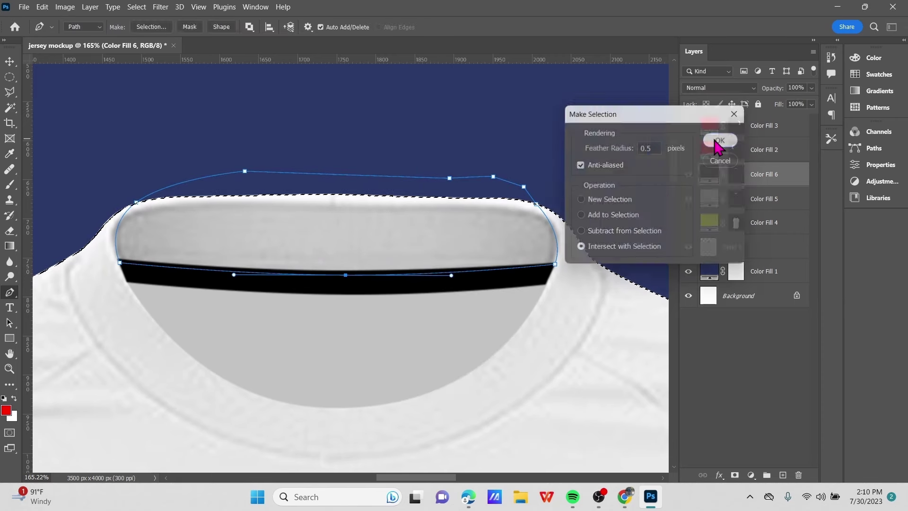
Show the yellow body fill layer and add a solid color layer for the back collar in the yellow sampled from it
scroll(776, 414, "down", 1)
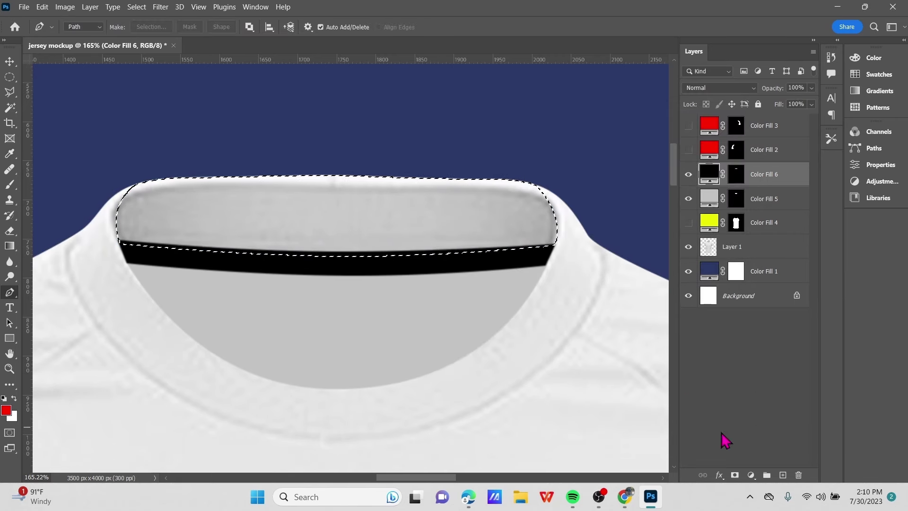
left_click(689, 223)
left_click(751, 475)
left_click(762, 267)
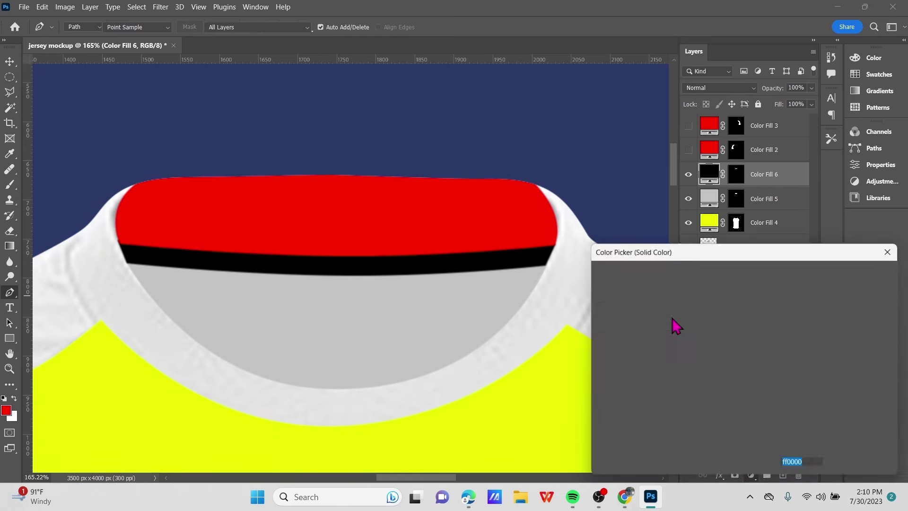
left_click(500, 407)
left_click(862, 272)
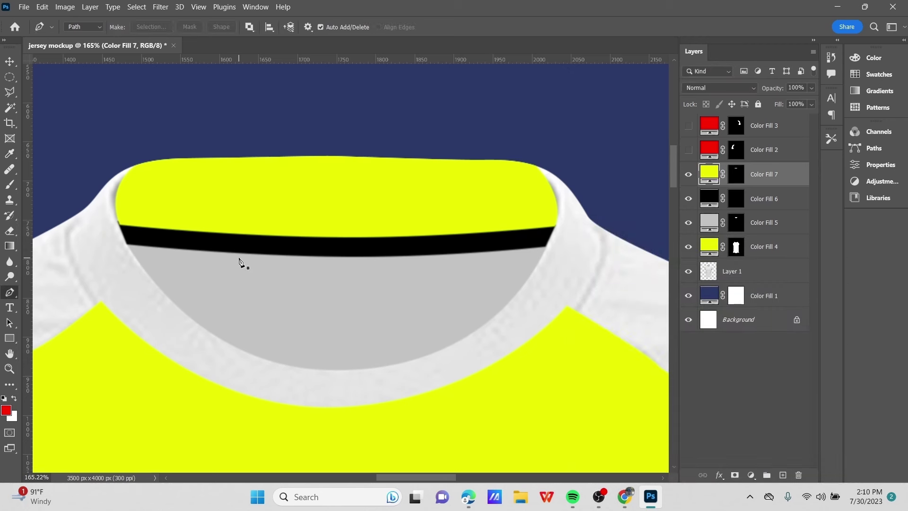
key("p")
Hide the yellow body and back-collar fill layers, and move the black neck-band layer above the back-collar layer
left_click(15, 61)
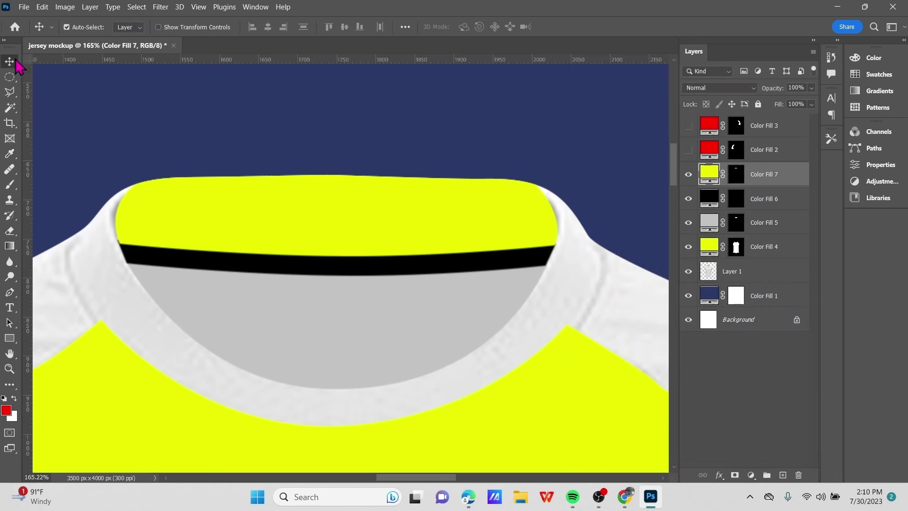
left_click(688, 247)
left_click(688, 175)
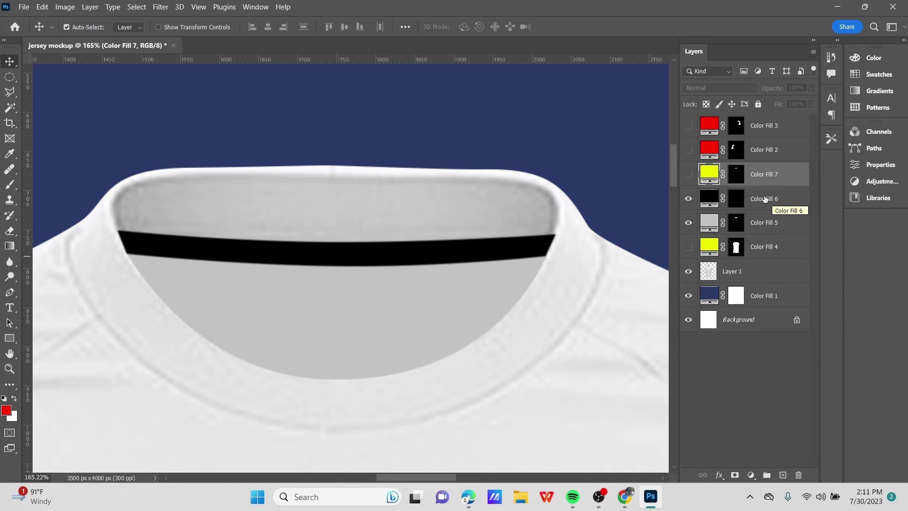
left_click_drag(760, 205, 762, 174)
scroll(340, 247, "down", 2)
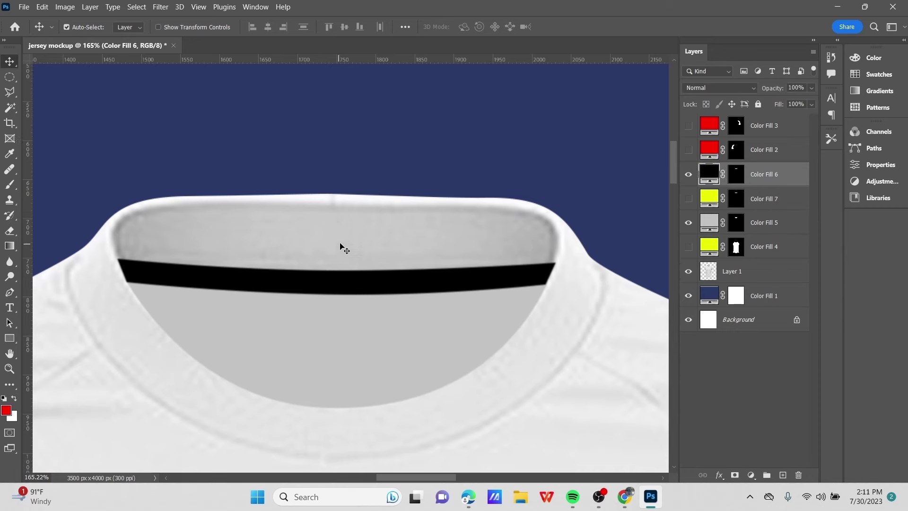
scroll(333, 251, "down", 2)
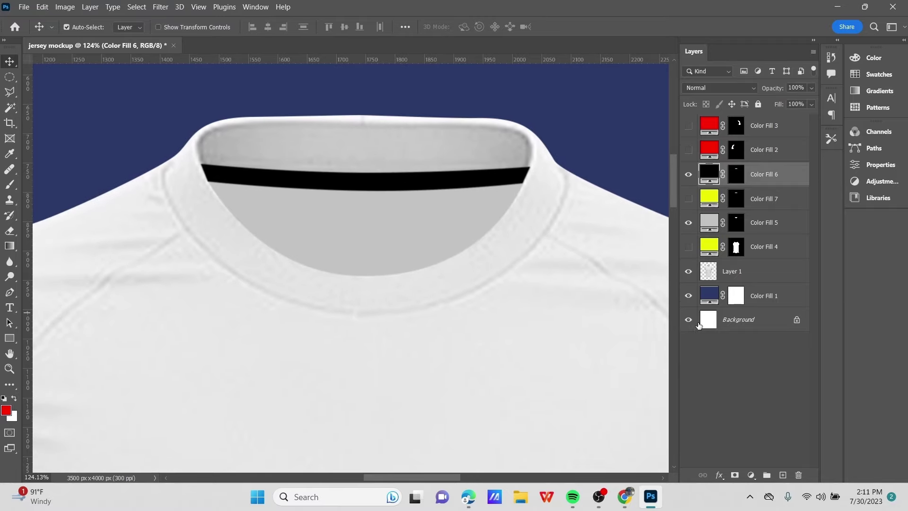
Load the jersey layer's outline as a selection and hide the gray inner-neck and black neck-band fill layers
left_click(708, 279, "ctrl")
scroll(331, 256, "up", 3)
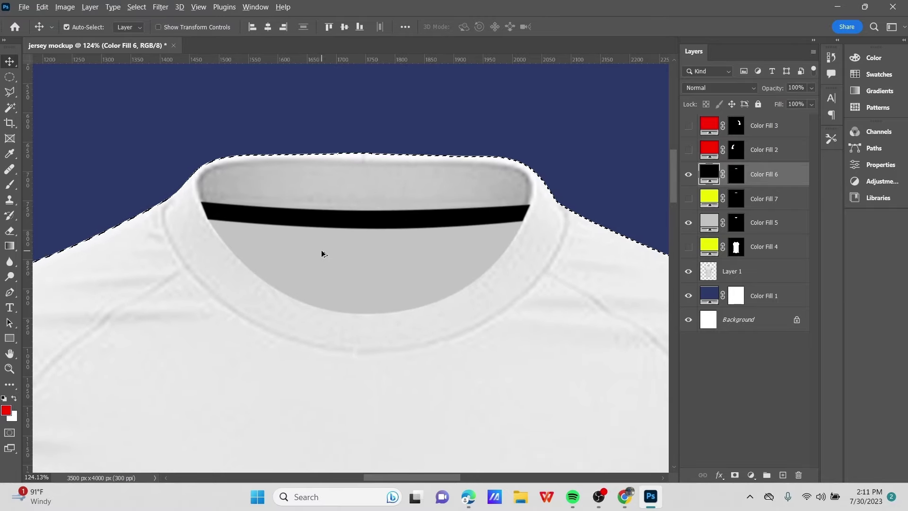
scroll(228, 251, "down", 1)
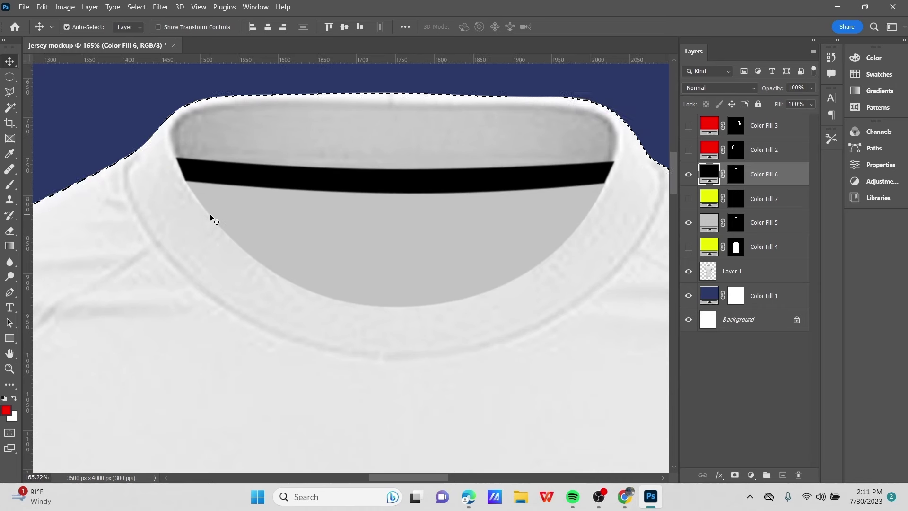
left_click(692, 226)
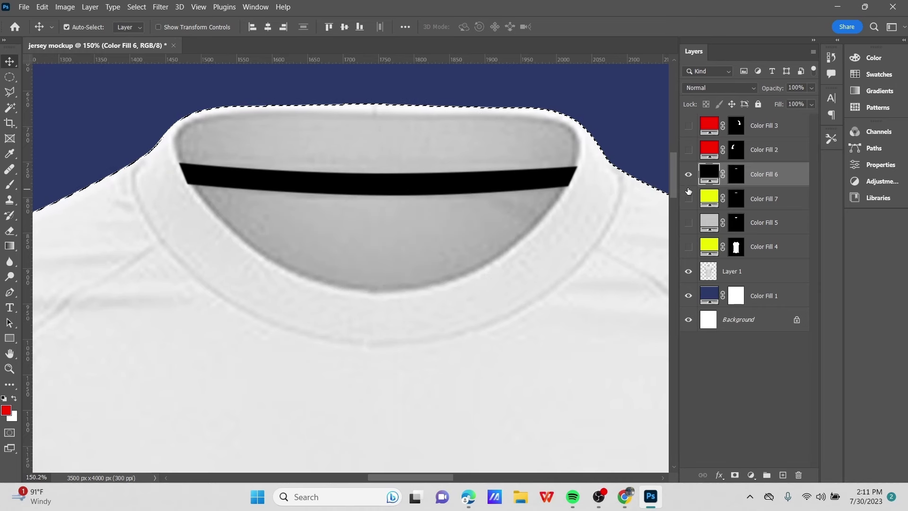
left_click(688, 174)
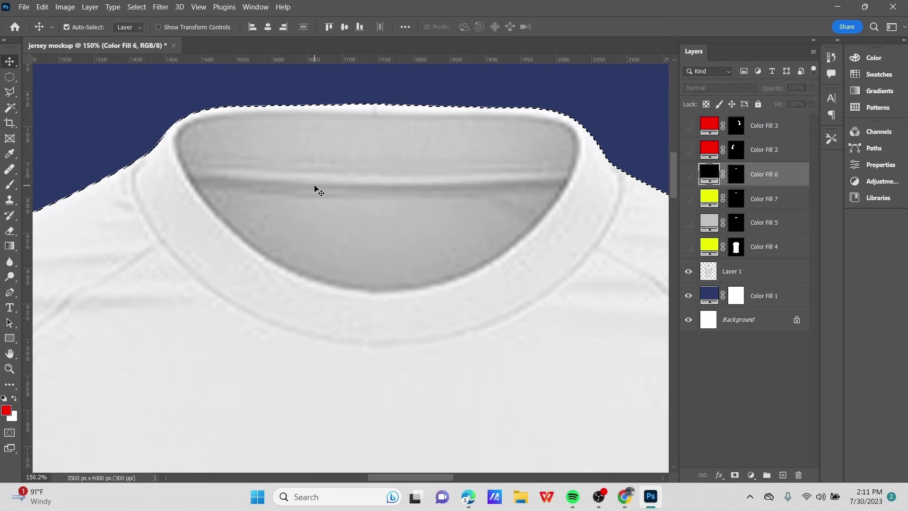
Trace the collar's outer edge with the Pen tool from the left shoulder down to the bottom center of the collar
scroll(141, 180, "up", 1)
scroll(179, 198, "down", 1)
scroll(142, 179, "down", 1)
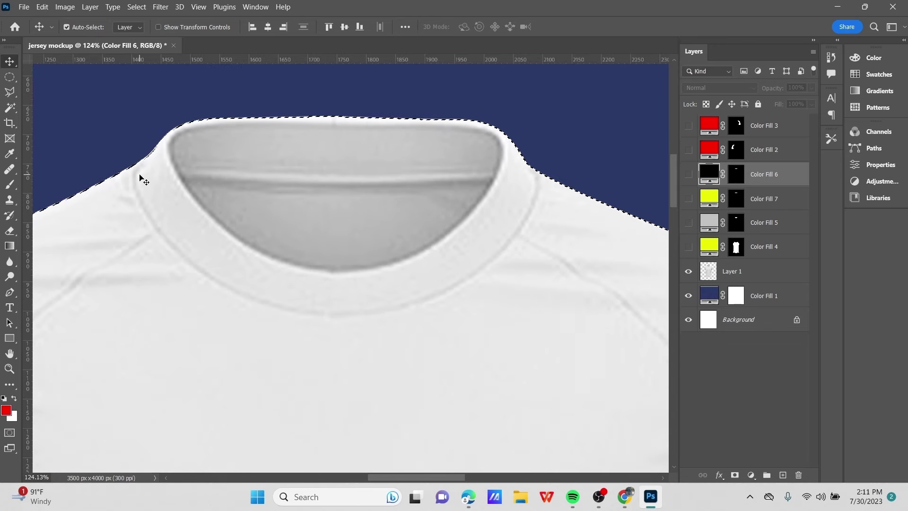
left_click(10, 291)
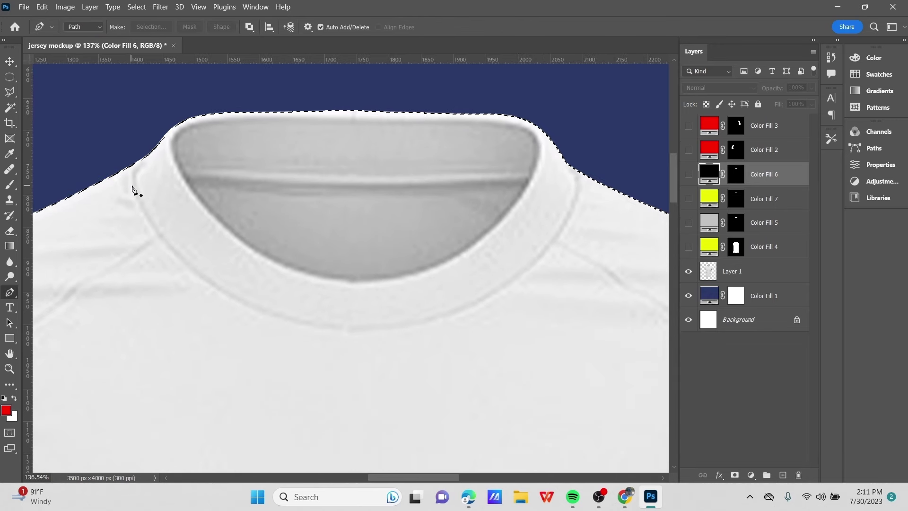
scroll(135, 187, "up", 1)
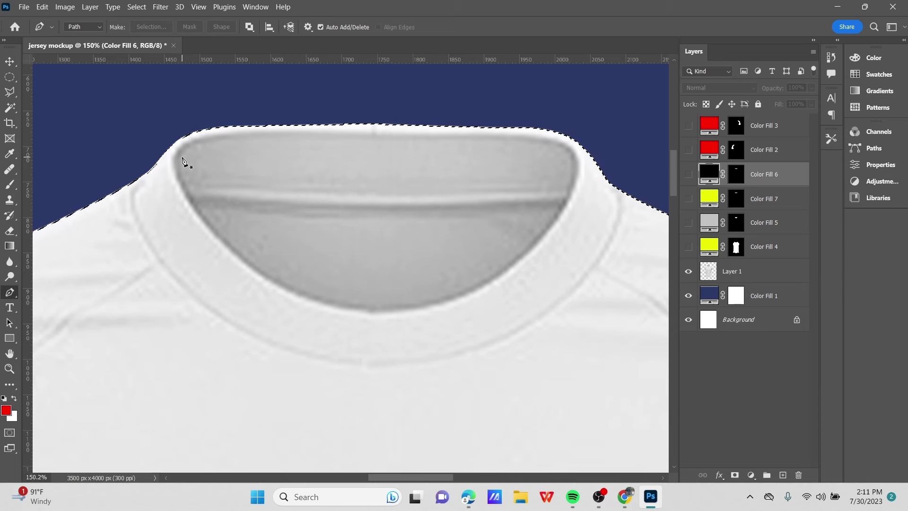
left_click(141, 177)
left_click_drag(159, 259, 202, 305)
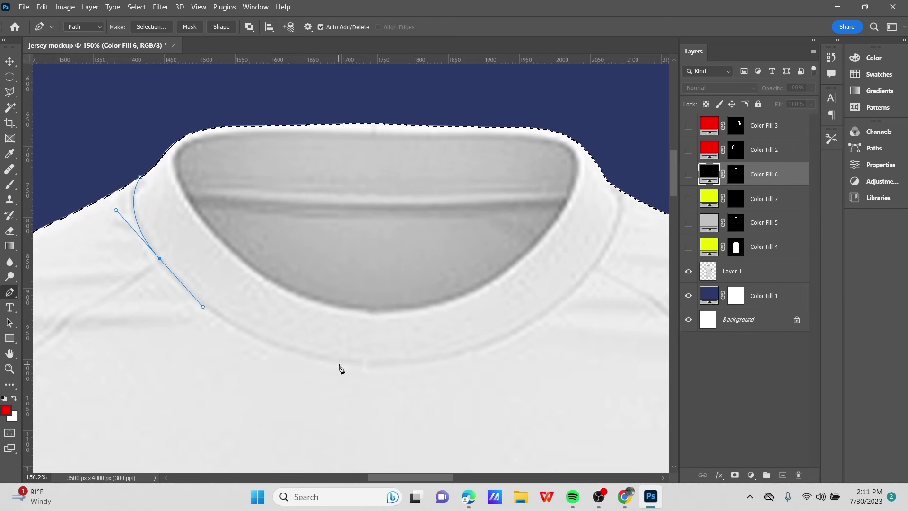
left_click_drag(392, 364, 471, 365)
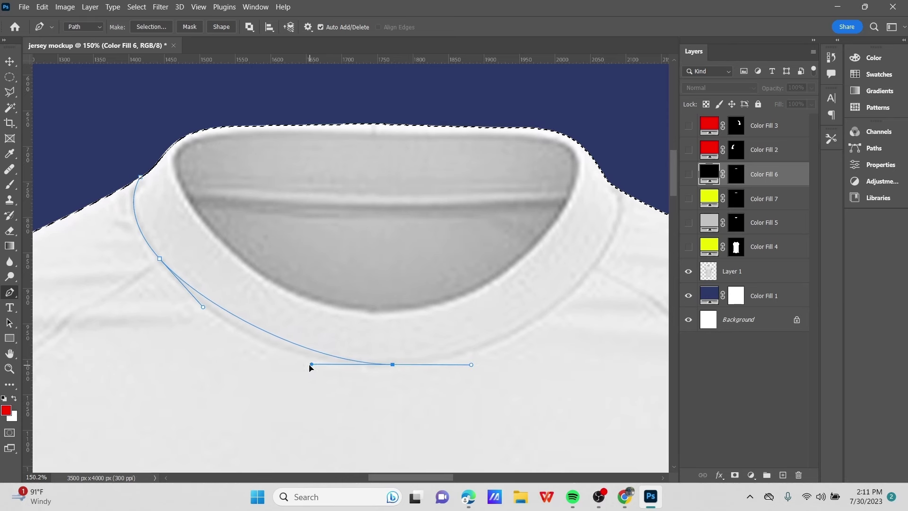
Adjust the direction handles of the left outer-collar curves so the path follows the collar seam
left_click_drag(314, 365, 254, 364)
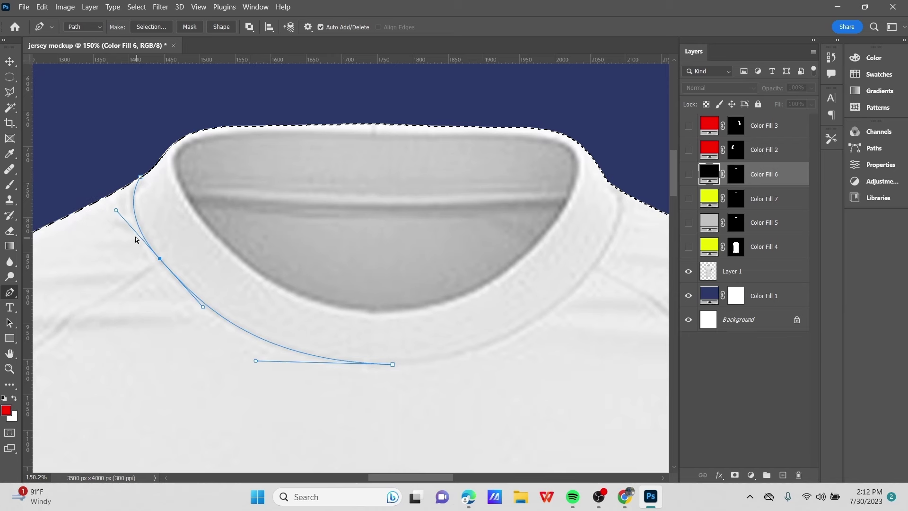
key("Escape")
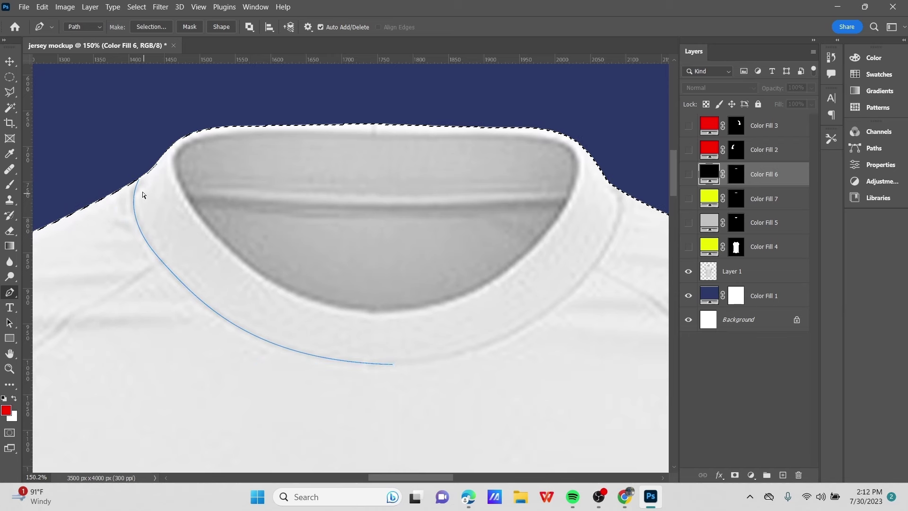
left_click(145, 241, "ctrl")
left_click_drag(115, 210, 120, 212)
scroll(260, 325, "down", 4)
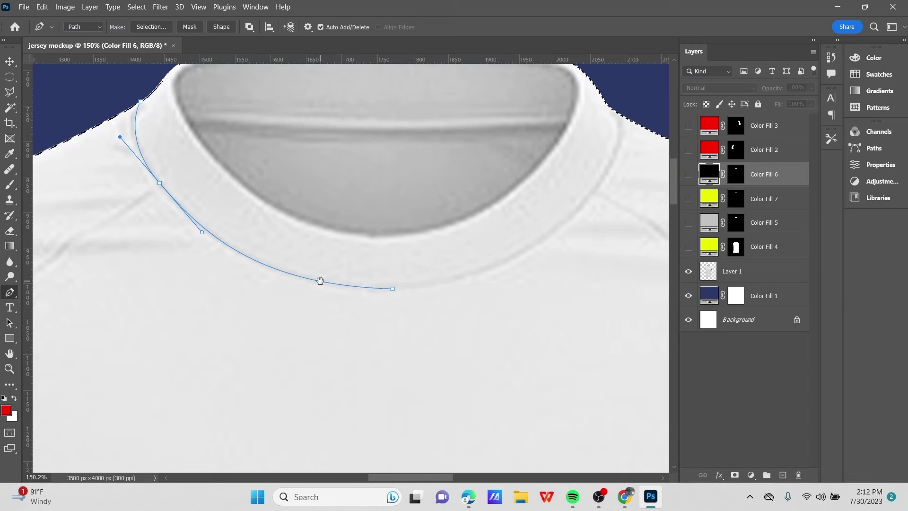
scroll(284, 302, "right", 3)
scroll(297, 352, "down", 2, "alt")
scroll(483, 249, "up", 1, "alt")
scroll(462, 234, "down", 1, "alt")
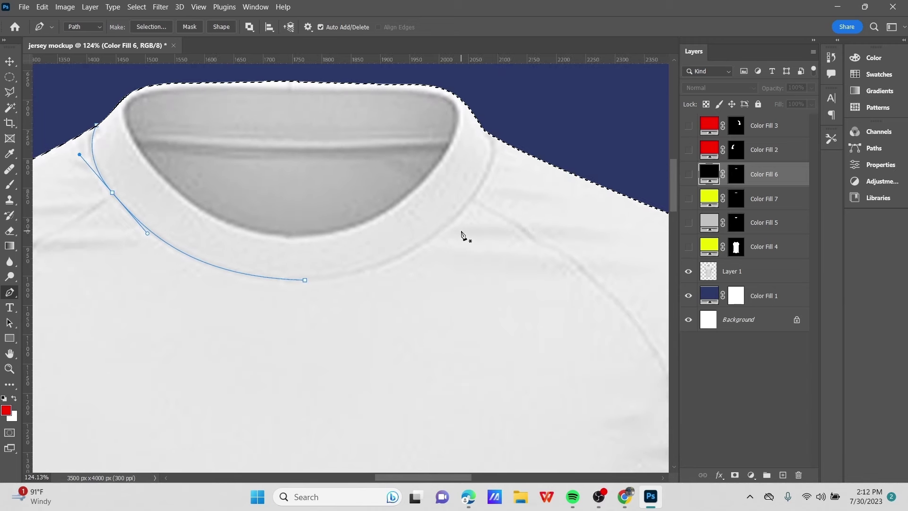
left_click(474, 197)
left_click(305, 281)
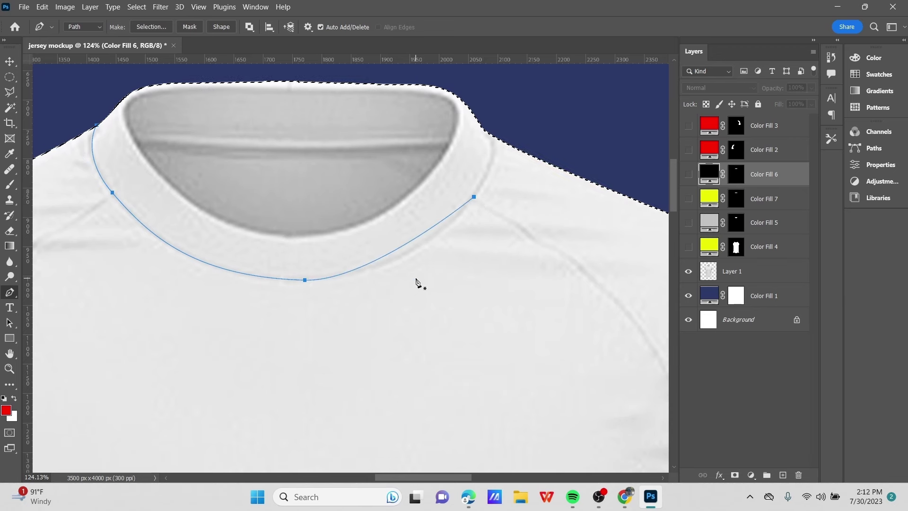
left_click(473, 196, "ctrl")
key("Delete")
Continue the outer-collar path from the bottom center in a curve up to the right sleeve seam
left_click(305, 280)
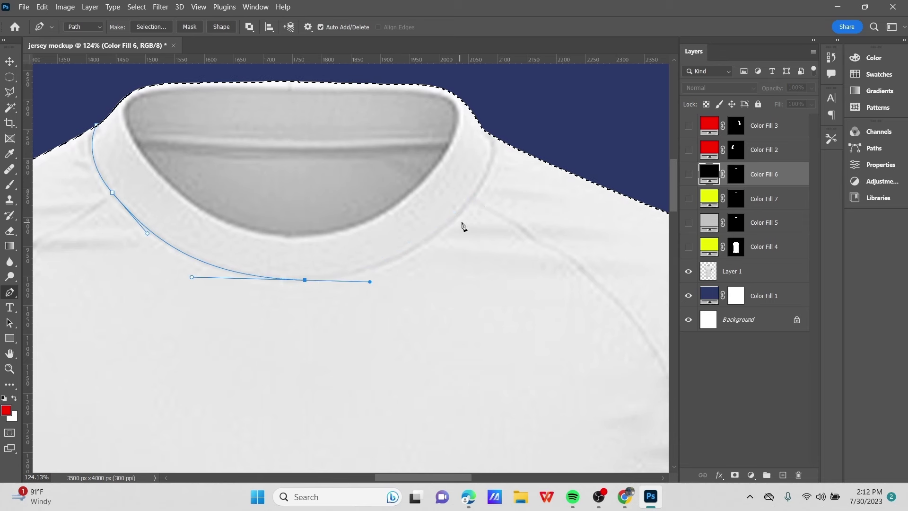
left_click_drag(472, 197, 493, 161)
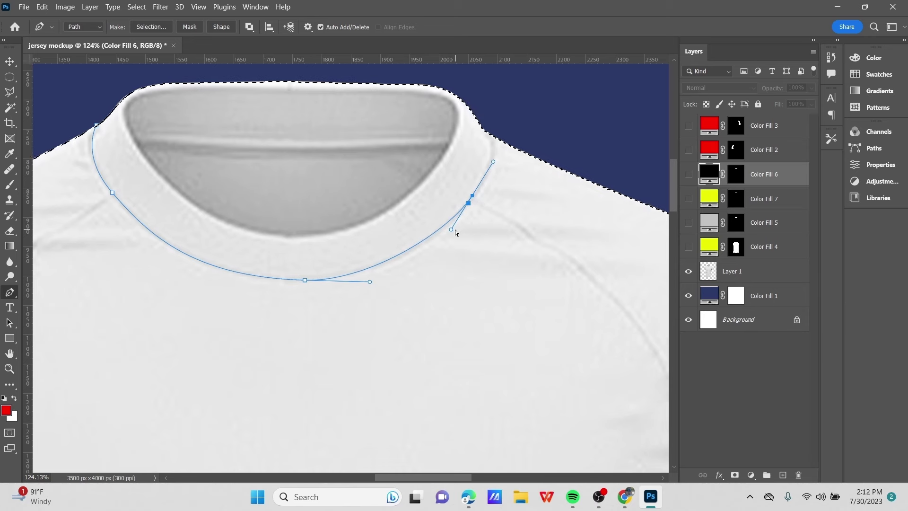
left_click_drag(450, 231, 452, 236)
scroll(403, 263, "down", 1)
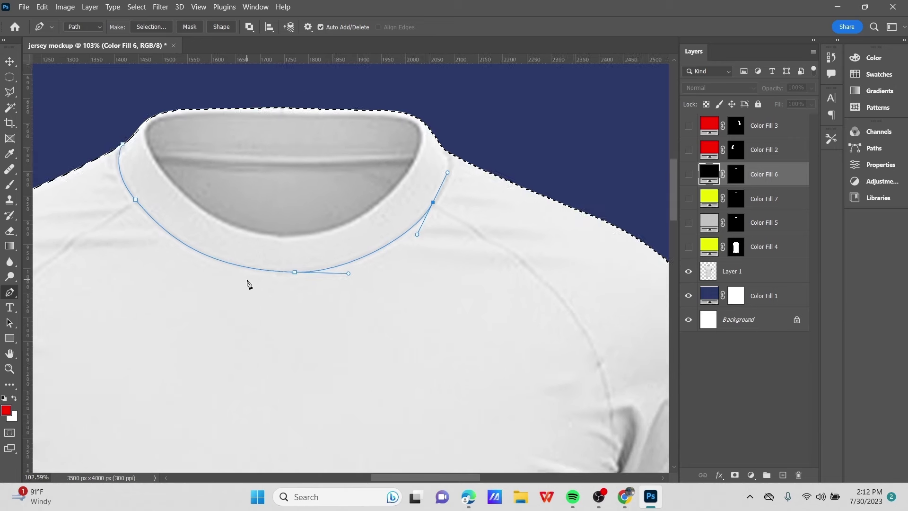
left_click_drag(373, 247, 275, 300)
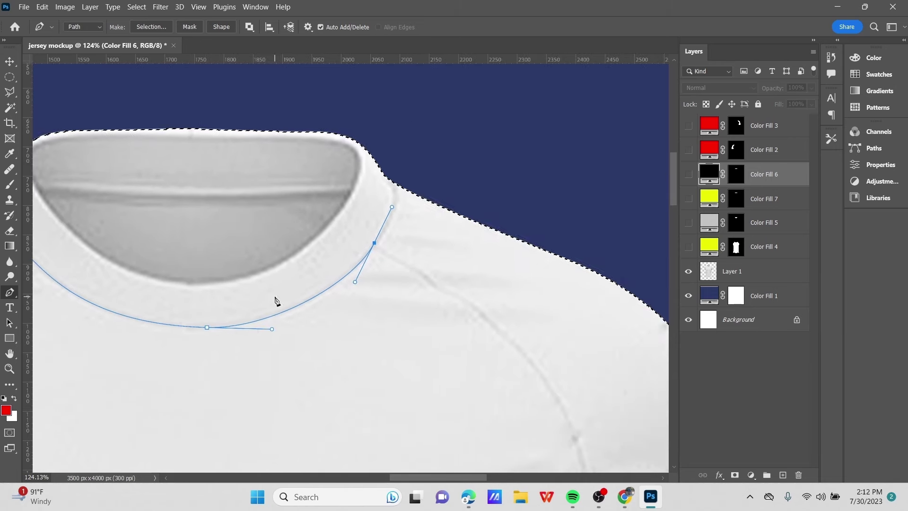
left_click_drag(390, 182, 386, 161)
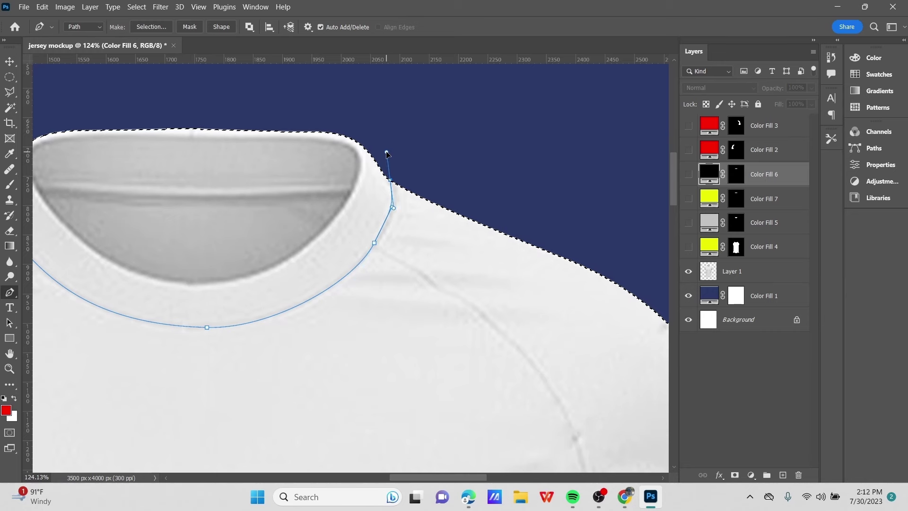
scroll(405, 198, "down", 3)
scroll(405, 198, "up", 3)
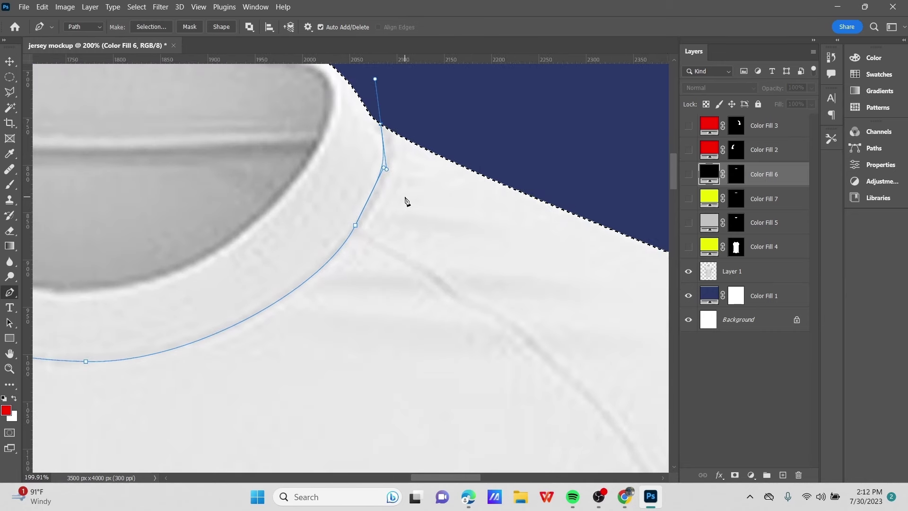
left_click(387, 123)
left_click(356, 225, "ctrl")
left_click_drag(357, 226, 357, 224)
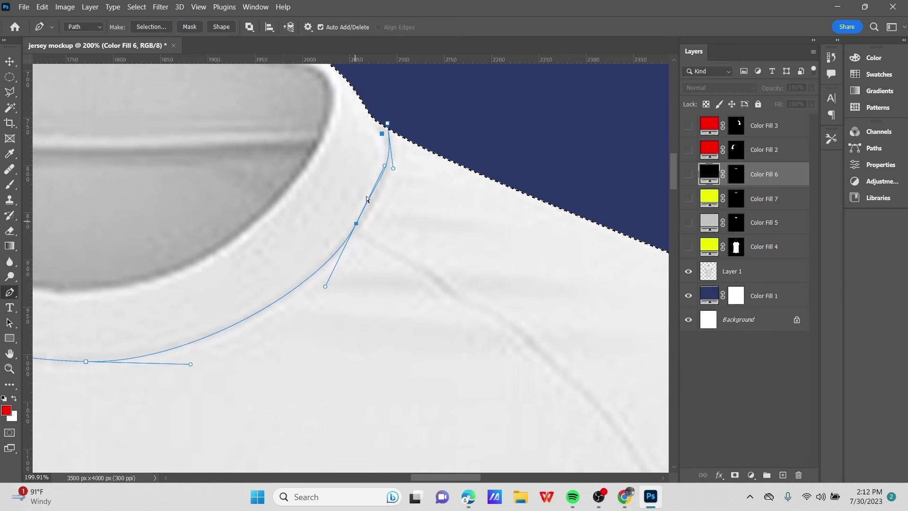
left_click_drag(393, 169, 387, 171)
key("ctrl+z")
key("ctrl+z")
key("ctrl+z")
key("ctrl+z")
key("ctrl+z")
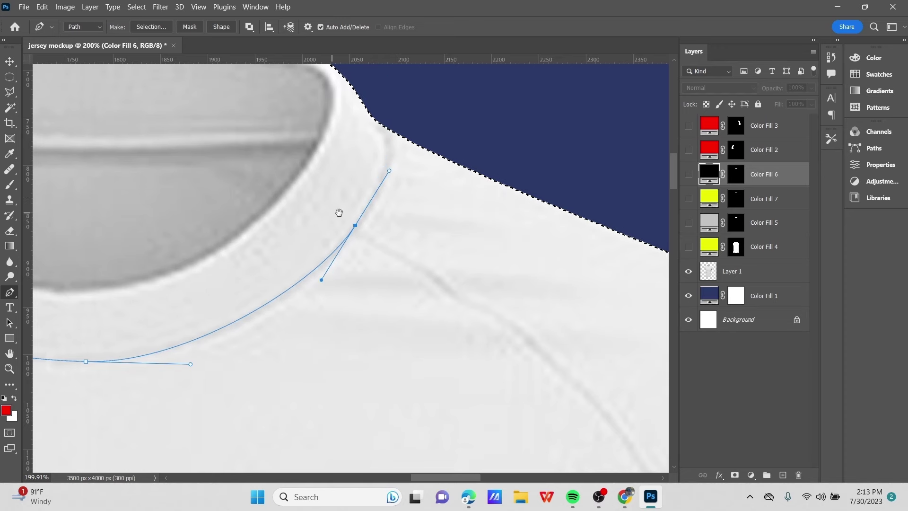
Extend the path along the collar edge to the right shoulder, then outside the jersey to the collar's upper right edge
scroll(338, 211, "down", 3)
left_click(446, 240)
left_click_drag(464, 237, 456, 244)
left_click_drag(511, 128, 511, 106)
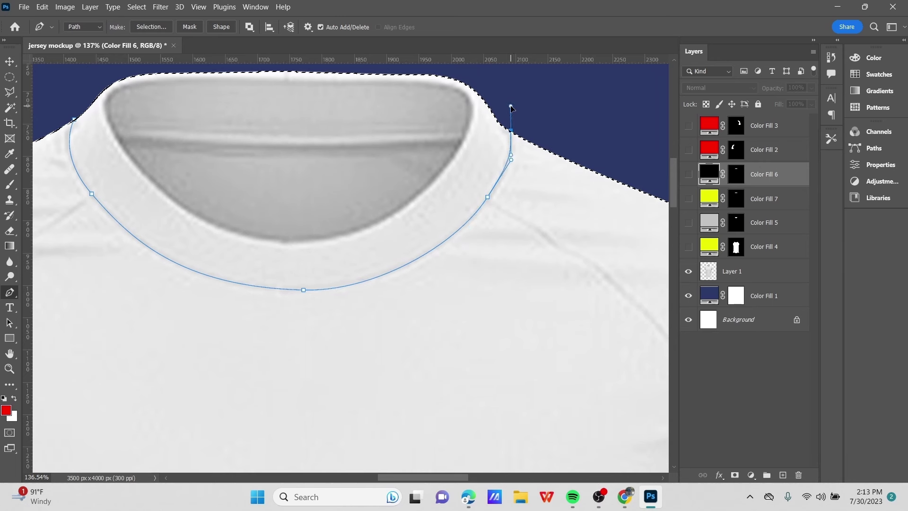
scroll(511, 110, "up", 3)
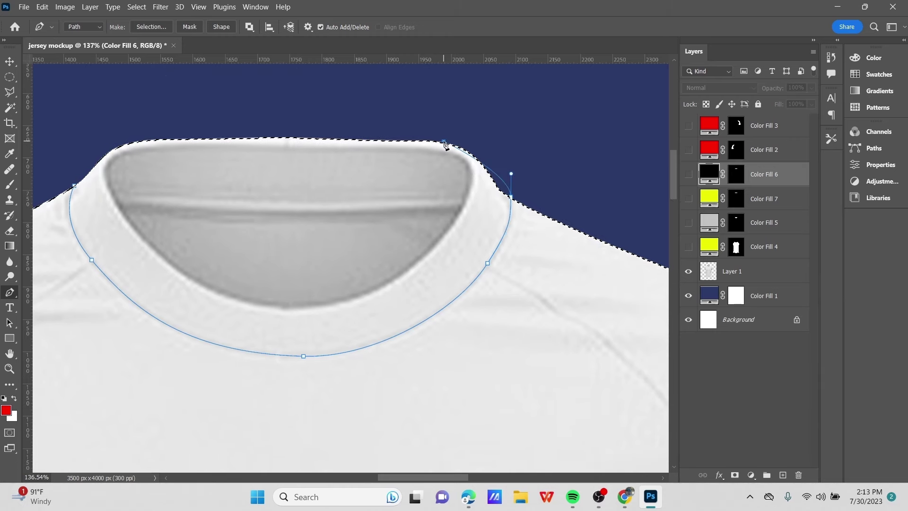
left_click(483, 141)
left_click(451, 142)
scroll(468, 181, "down", 1)
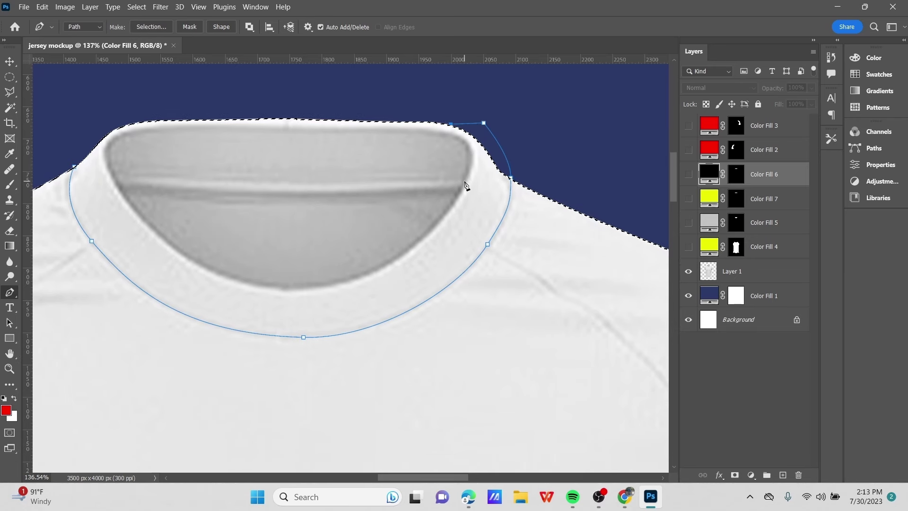
left_click_drag(464, 181, 440, 208)
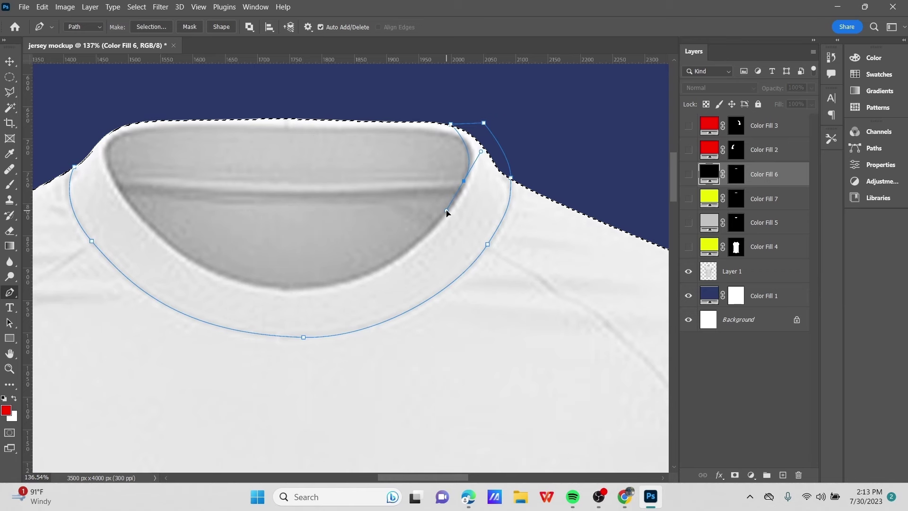
scroll(389, 240, "down", 3)
scroll(289, 290, "up", 2)
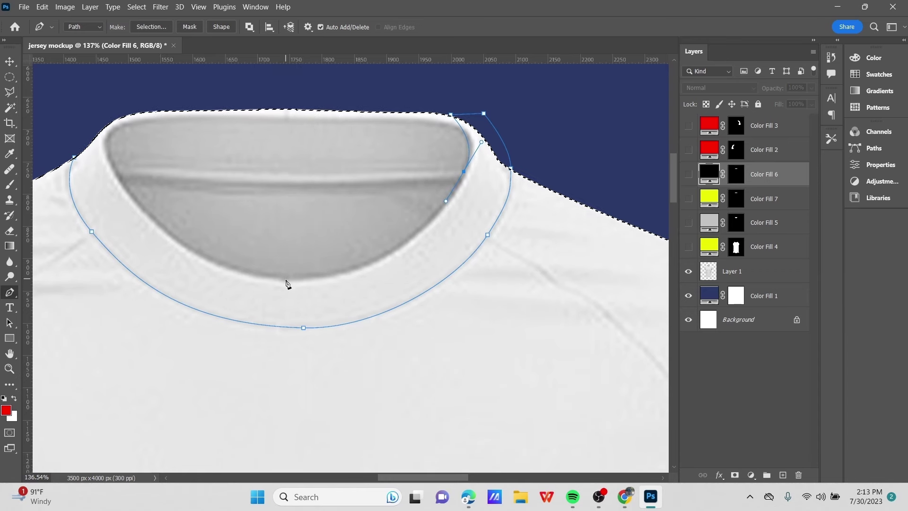
left_click(285, 279)
left_click_drag(287, 282, 409, 269)
scroll(414, 259, "up", 4)
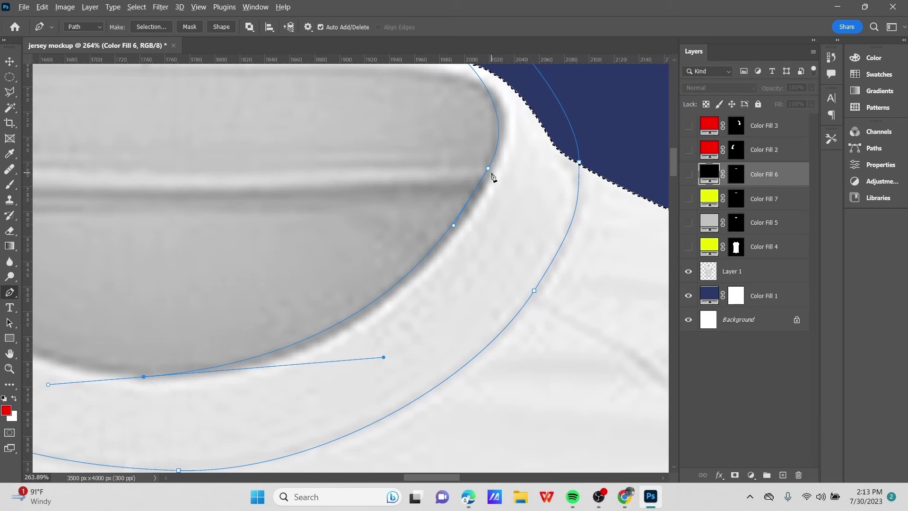
left_click_drag(488, 170, 492, 172)
left_click_drag(386, 358, 384, 359)
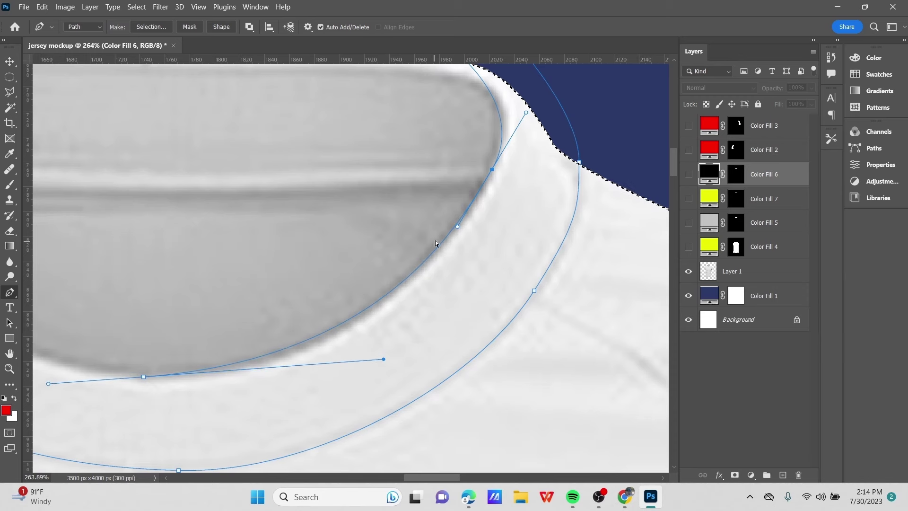
left_click_drag(466, 215, 467, 209)
mouse_move(383, 360)
left_mouse_down()
mouse_move(401, 355)
mouse_move(397, 371)
left_mouse_up()
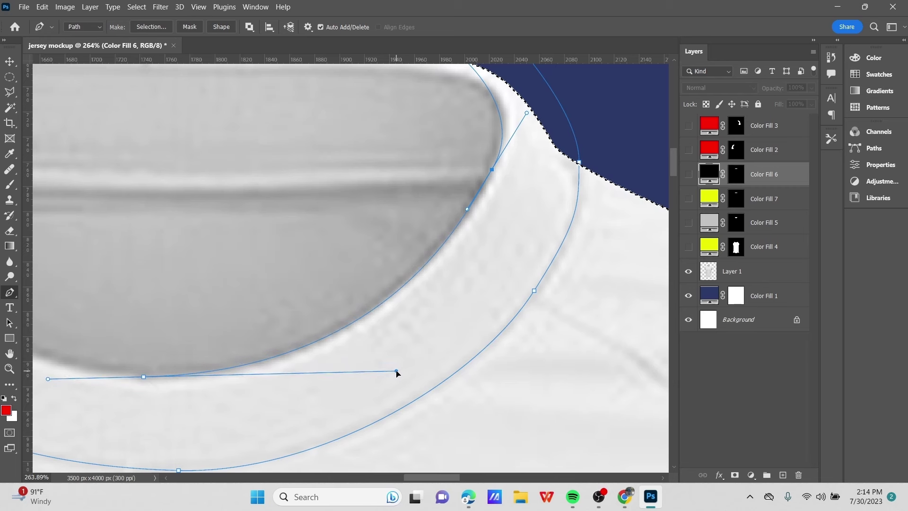
left_click_drag(492, 171, 489, 170)
scroll(476, 288, "down", 2)
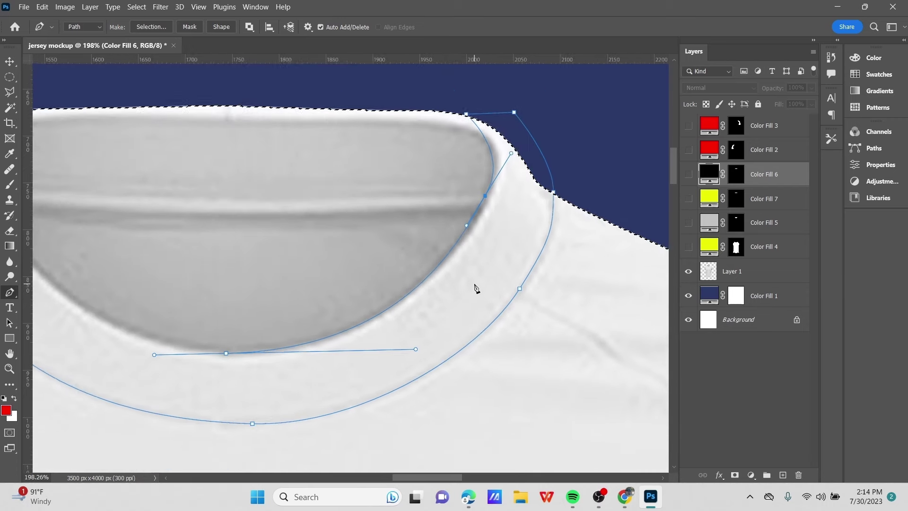
scroll(475, 288, "down", 1)
key("ctrl+z")
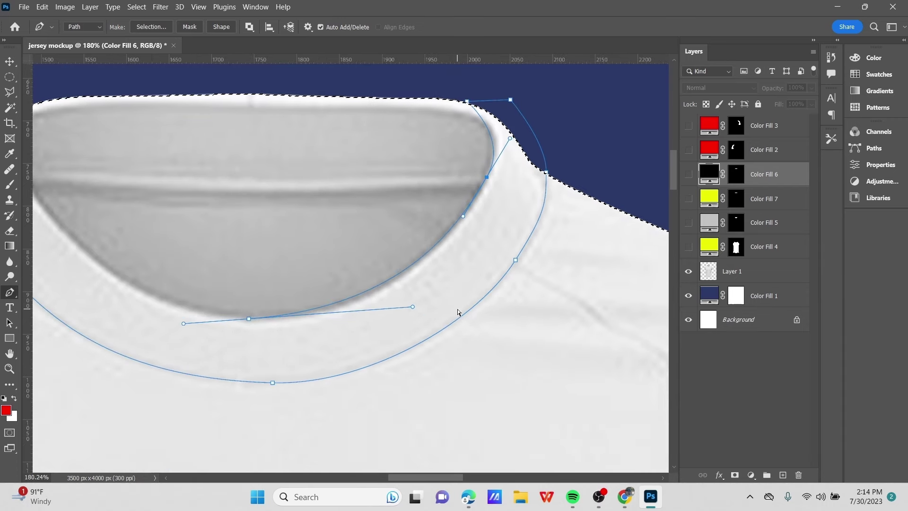
key("z")
key("ctrl+z")
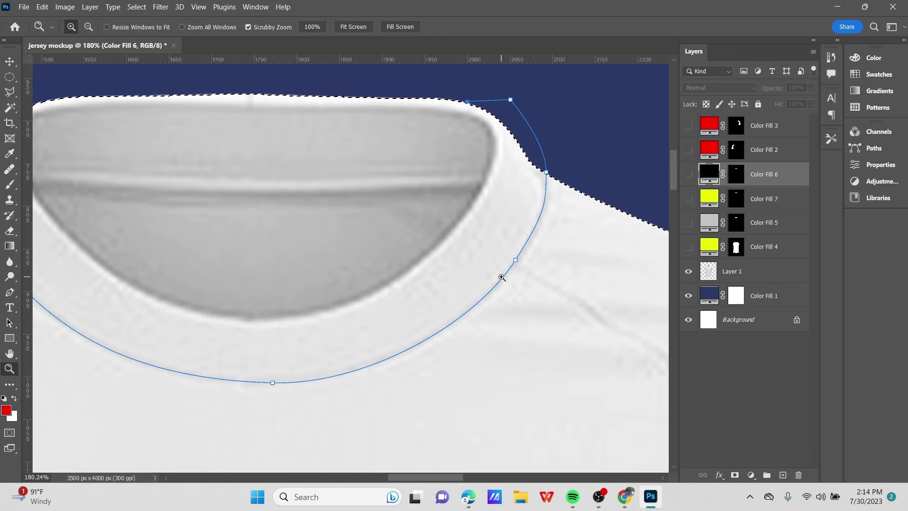
Resume the collar path with the Pen tool from its end point at the collar's upper right edge
scroll(501, 277, "up", 1)
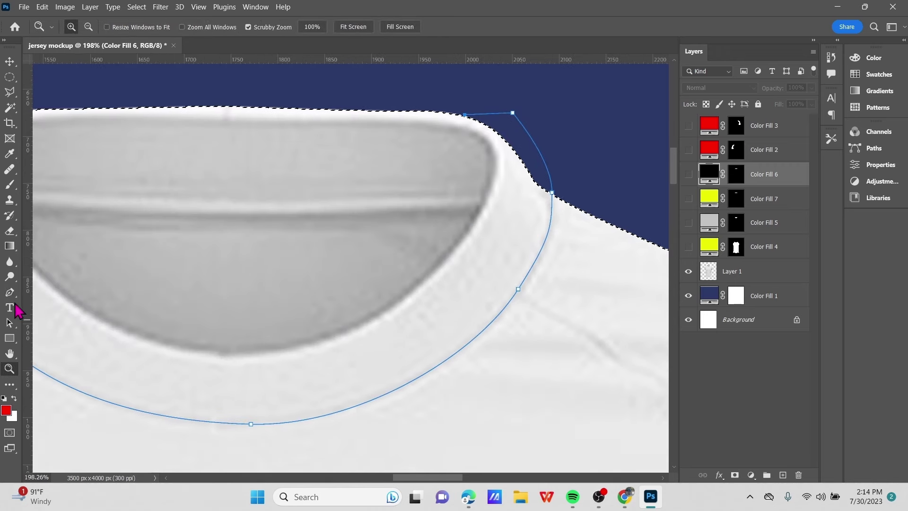
left_click(10, 292)
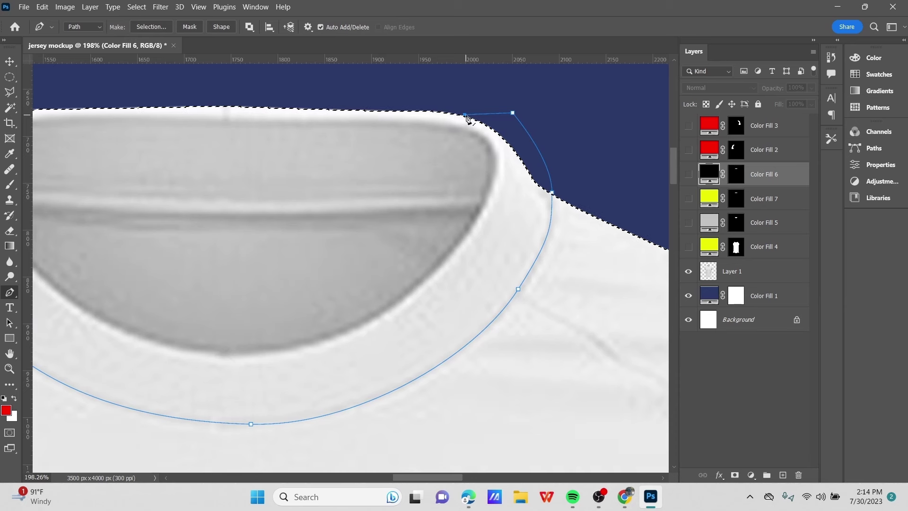
Continue the collar path with curved anchor points along the right inner edge of the neck opening to its lowest point
left_click_drag(492, 180, 482, 215)
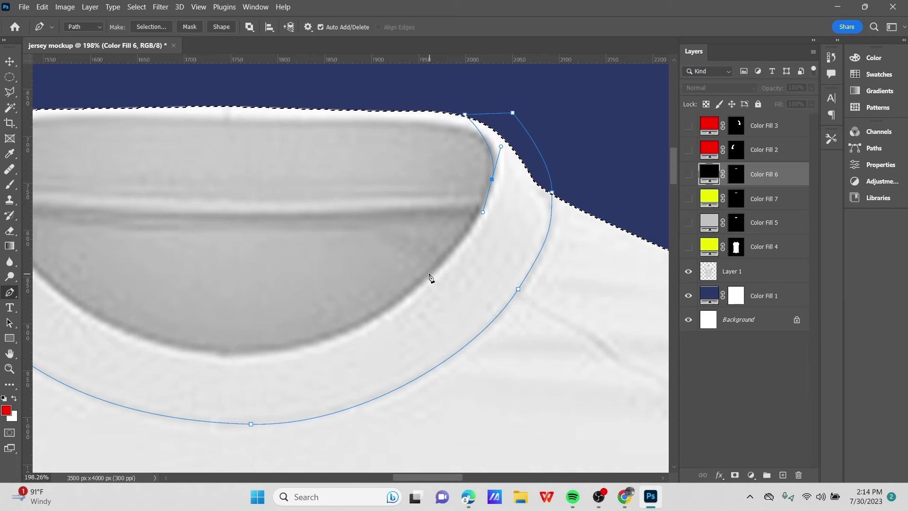
left_click_drag(431, 273, 418, 285)
left_click_drag(350, 300, 503, 275)
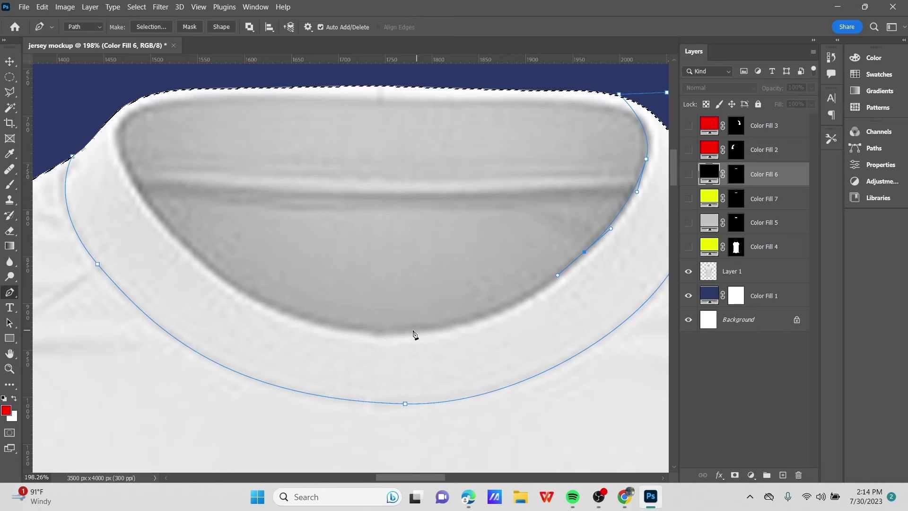
left_click_drag(382, 330, 320, 329)
left_click_drag(445, 335, 494, 331)
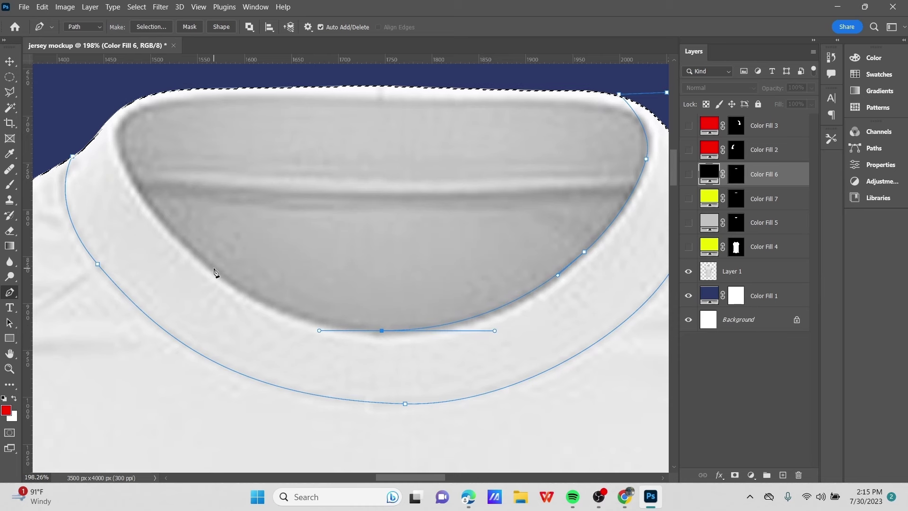
Extend the collar path with curved anchor points up the left inner edge of the neck opening
left_click_drag(213, 268, 197, 252)
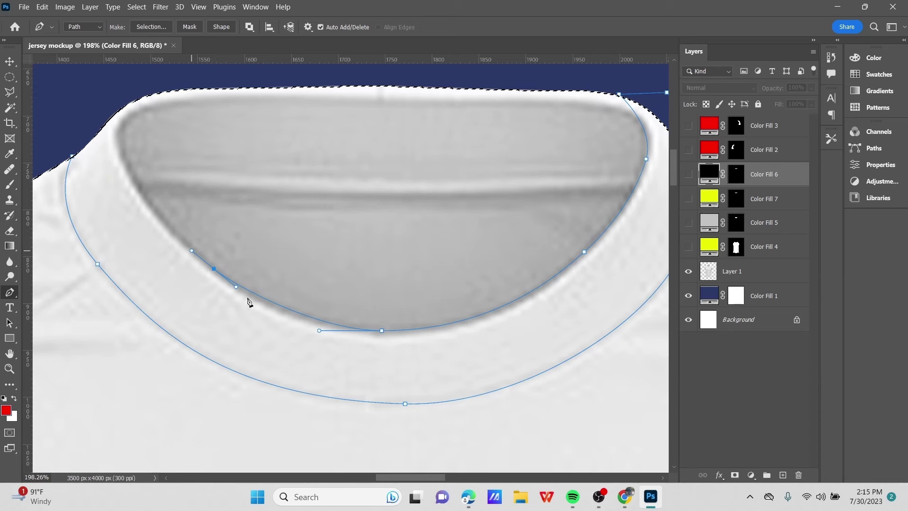
left_click_drag(236, 287, 263, 305)
scroll(170, 237, "up", 1)
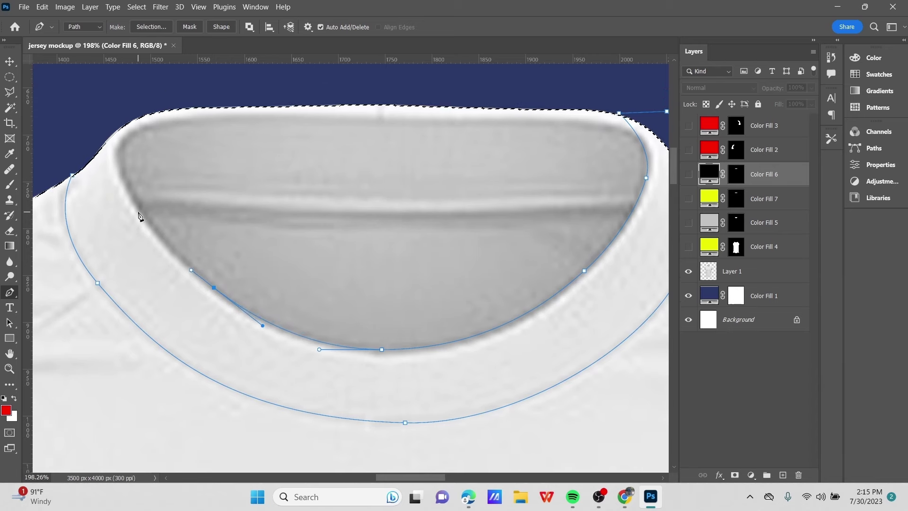
left_click_drag(127, 191, 130, 179)
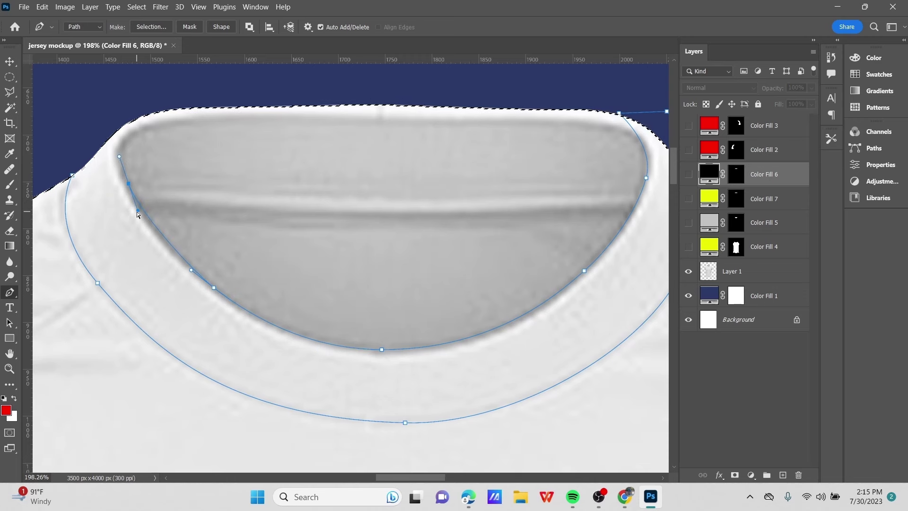
left_click_drag(137, 211, 143, 227)
scroll(142, 227, "up", 2)
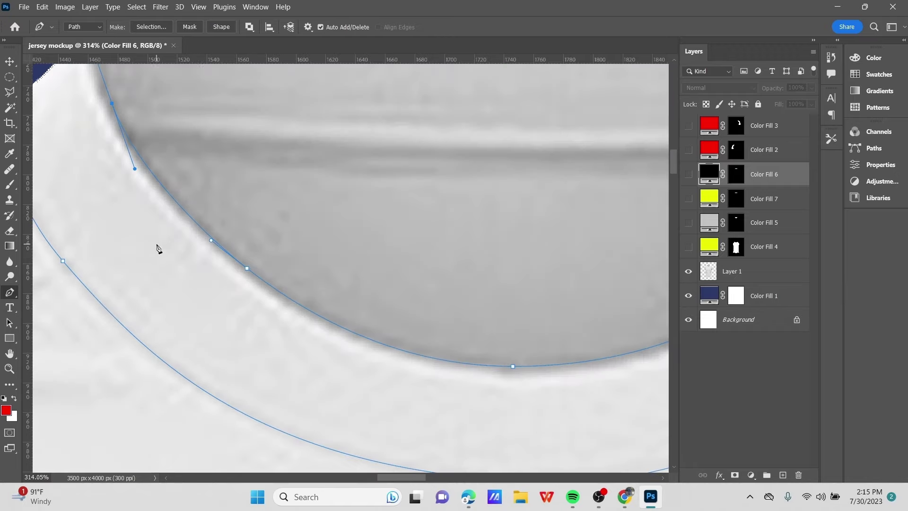
scroll(203, 261, "down", 2)
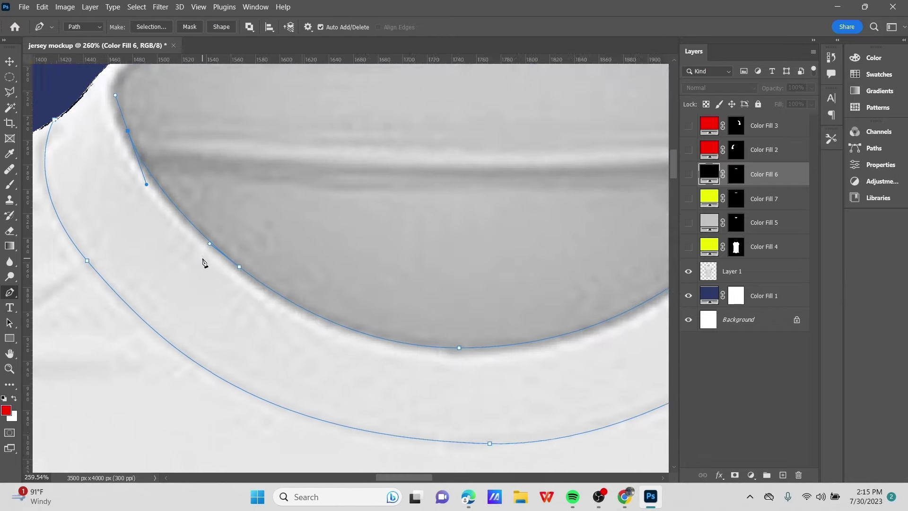
scroll(204, 261, "down", 1)
scroll(192, 211, "up", 2)
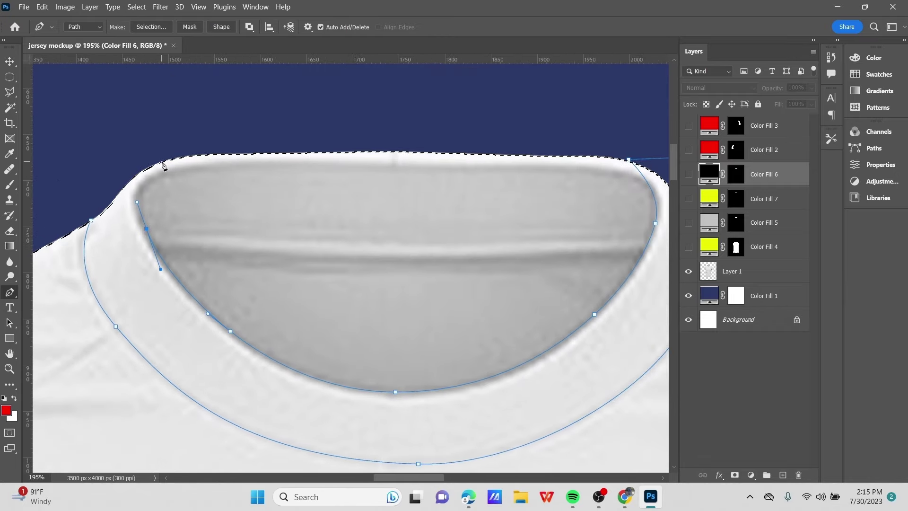
Carry the path over the left collar corner, around outside the shoulder, and close it at its starting anchor
left_click_drag(164, 161, 197, 141)
left_click(149, 145)
left_click(75, 177)
left_click(91, 220)
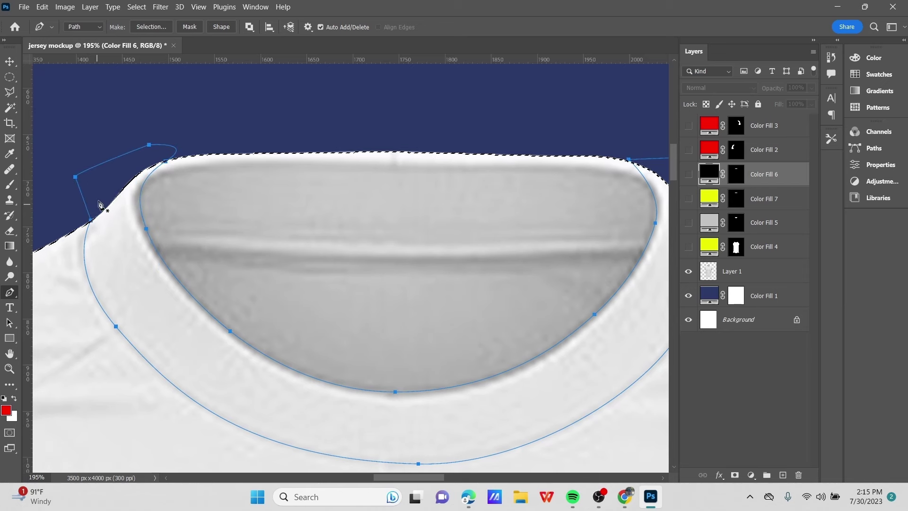
Convert the collar path to a selection with a 0.5 pixel feather, intersecting it with the current shirt selection
scroll(106, 190, "down", 1)
scroll(209, 204, "down", 9)
scroll(219, 287, "down", 1)
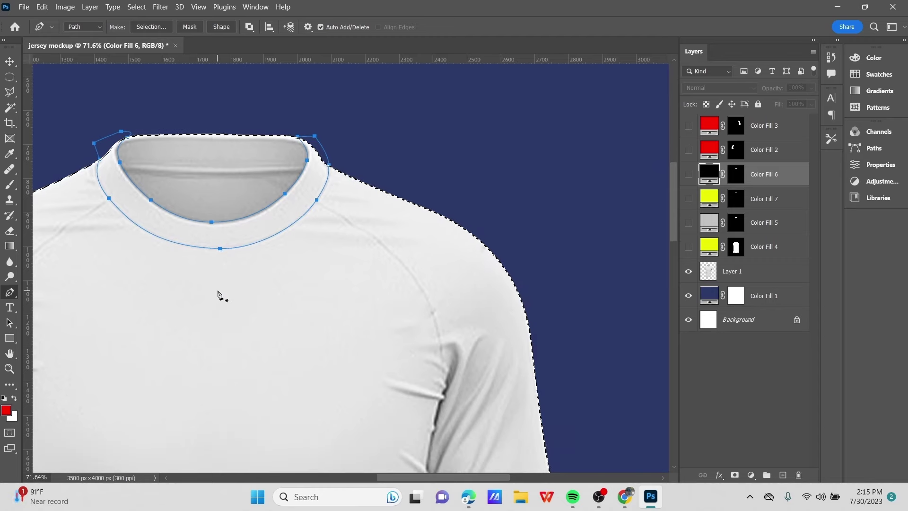
scroll(217, 294, "down", 2)
left_click_drag(217, 294, 357, 237)
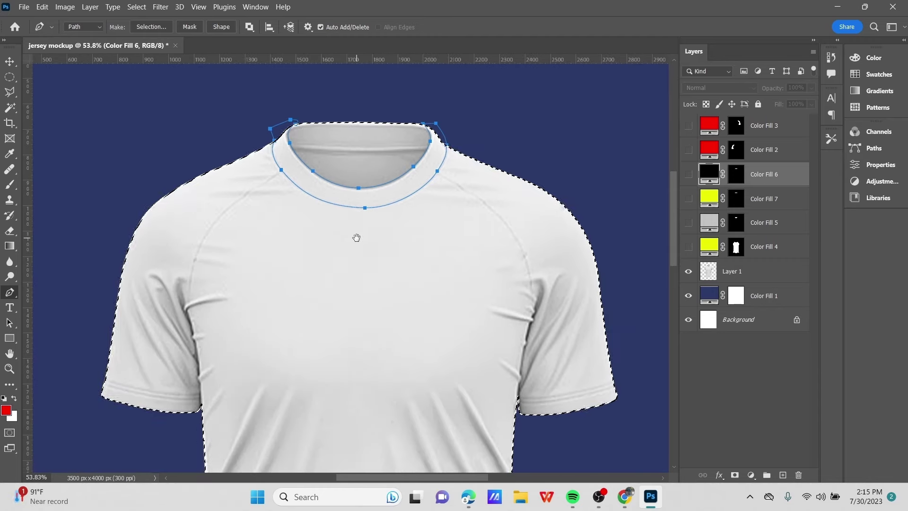
right_click(351, 222)
left_click(373, 270)
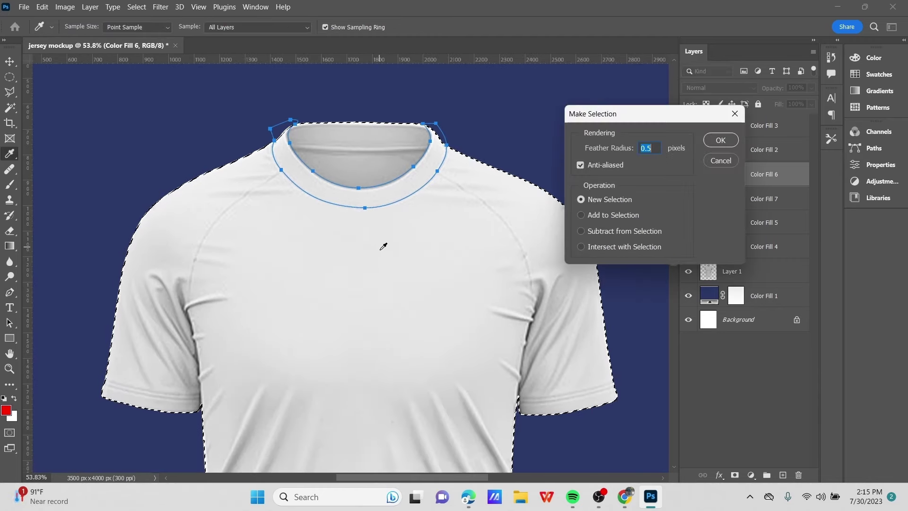
left_click(581, 247)
left_click(722, 140)
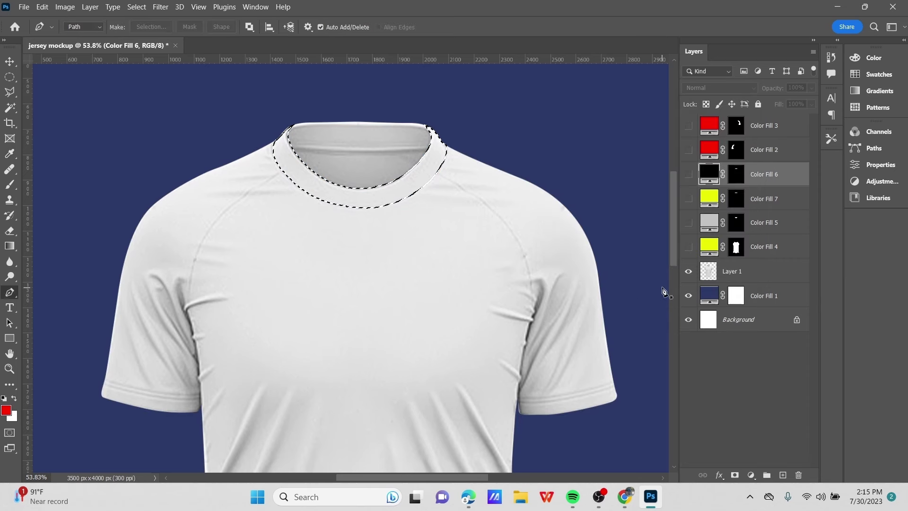
Show Color Fill 7 and add a solid color fill above Layer 1 for the selected collar, sampling the yellow eaff00
left_click(688, 201)
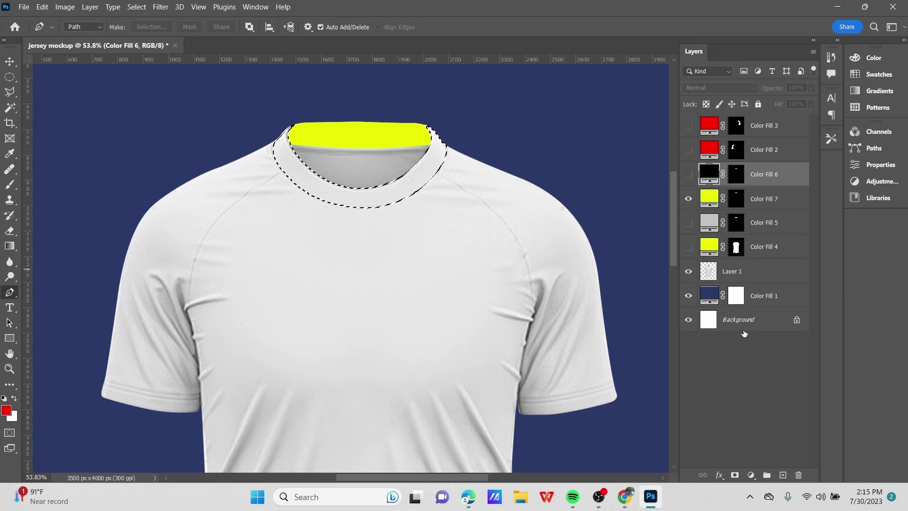
left_click(757, 271)
left_click(751, 475)
left_click(765, 266)
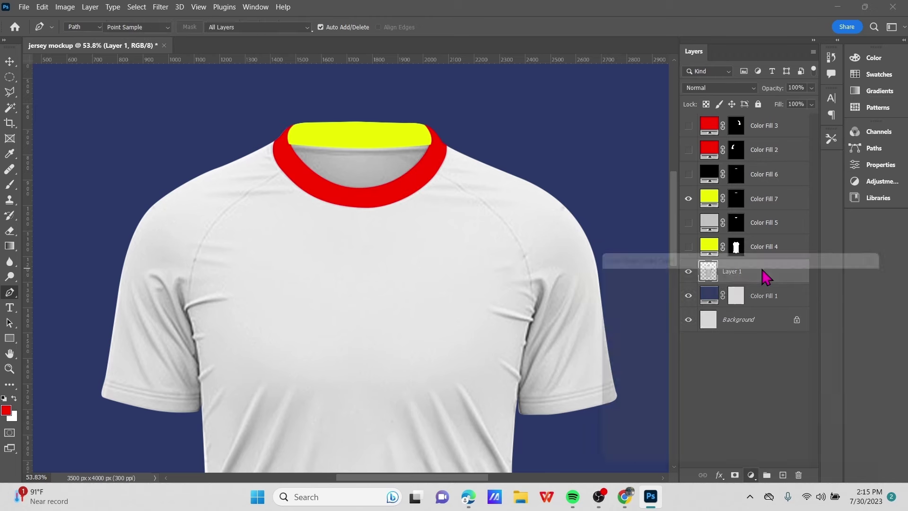
left_click(330, 134)
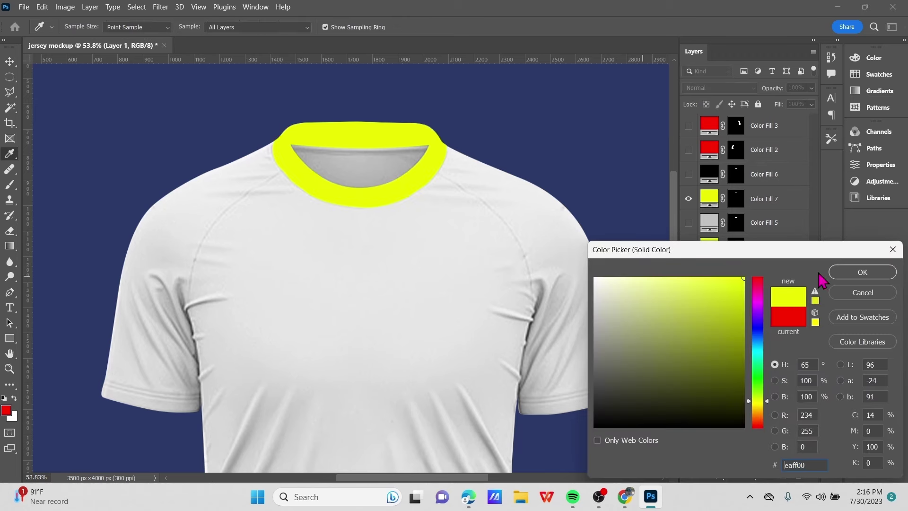
left_click(859, 271)
key("p")
scroll(294, 218, "down", 1)
scroll(294, 218, "up", 1)
key("v")
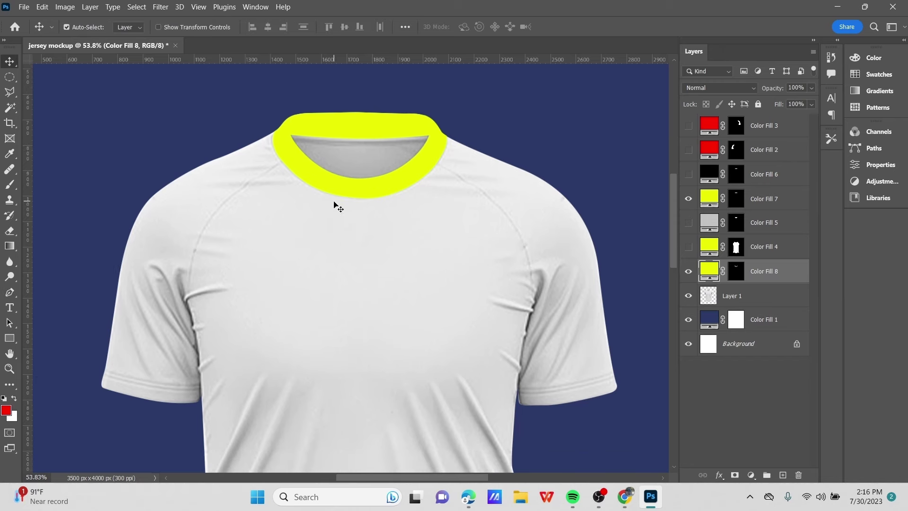
scroll(409, 208, "down", 3)
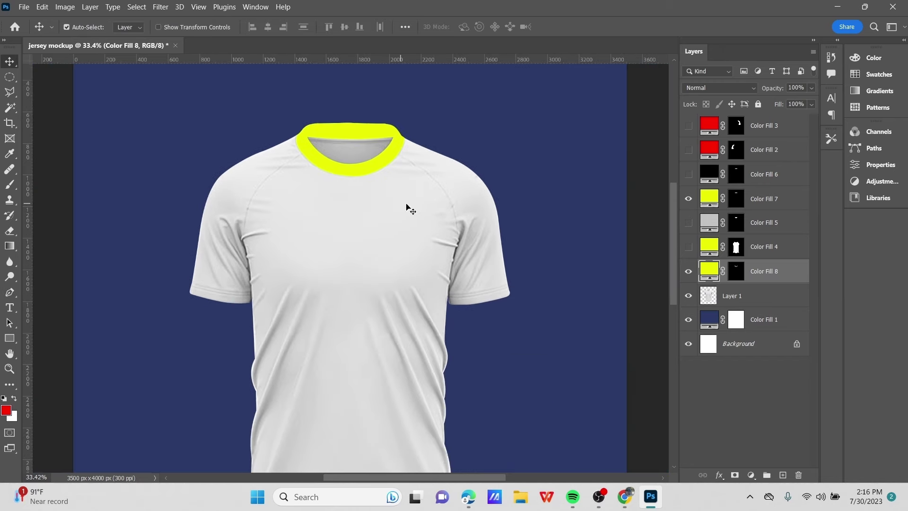
Show the hidden color fill layers for the body, inner neck, neck stripe and both sleeves
left_click(688, 245)
left_click(689, 222)
left_click(688, 149)
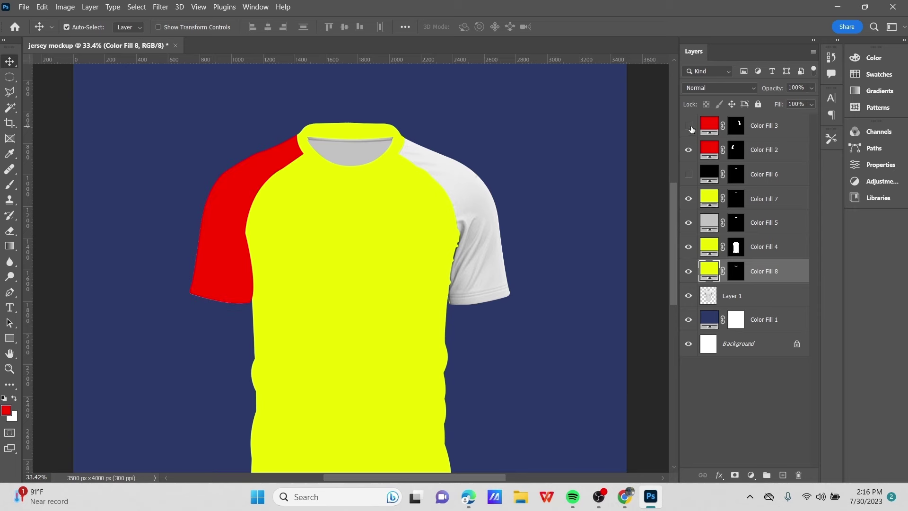
left_click(688, 125)
scroll(377, 196, "up", 5)
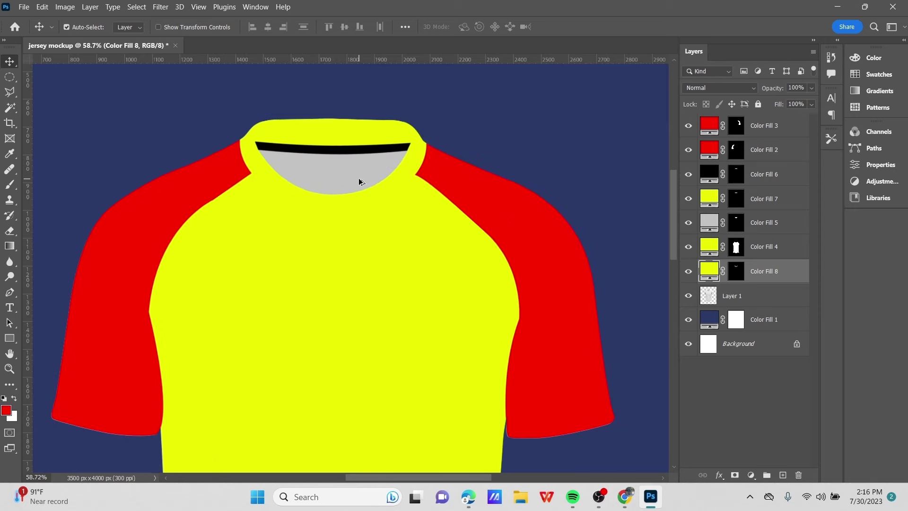
scroll(432, 201, "down", 1)
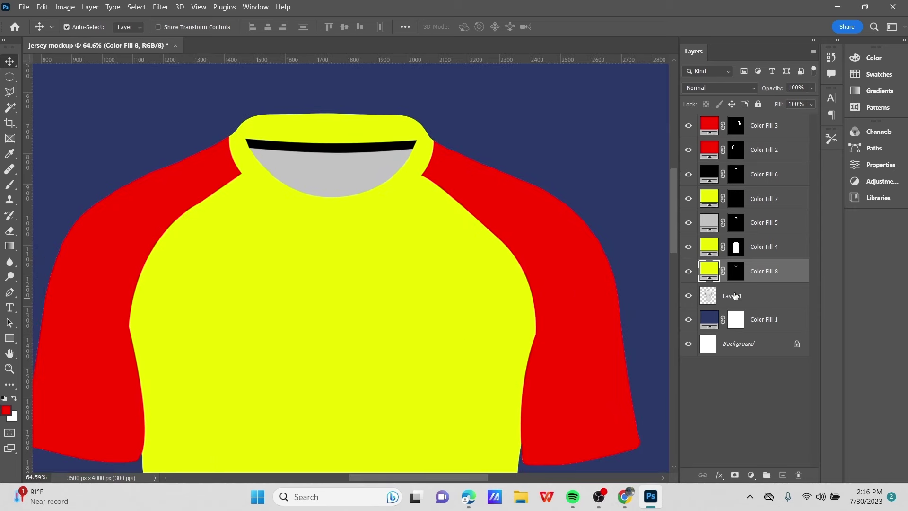
Reorder the fill layers from the top as Color Fill 8, 5, 6, 7, 4, 3 and 2
left_click_drag(766, 257, 767, 160)
mouse_move(758, 276)
left_mouse_down()
mouse_move(766, 122)
mouse_move(764, 234)
mouse_move(767, 142)
left_mouse_up()
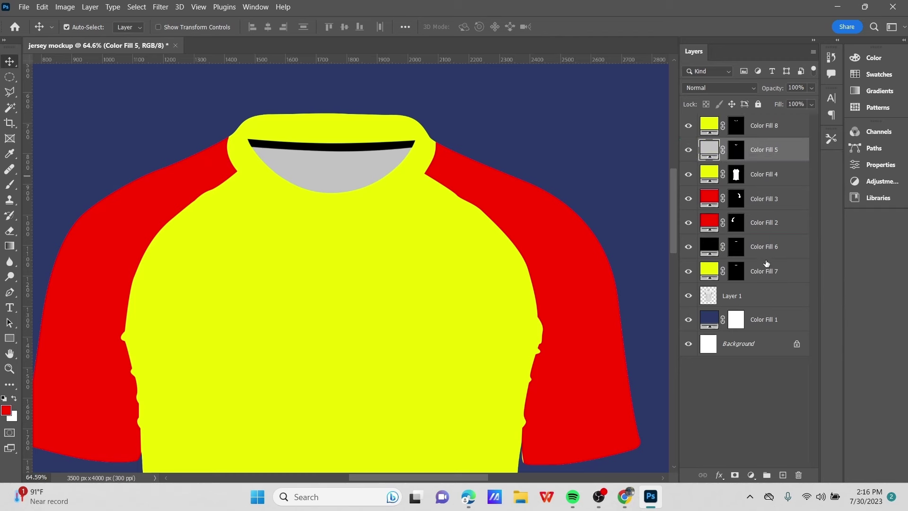
left_click_drag(752, 256, 763, 166)
left_click_drag(763, 208, 760, 198)
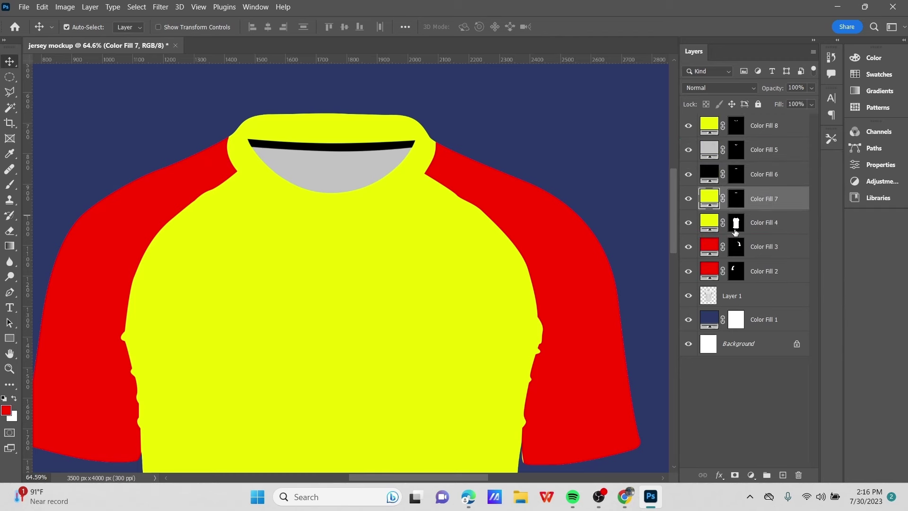
scroll(365, 243, "down", 3)
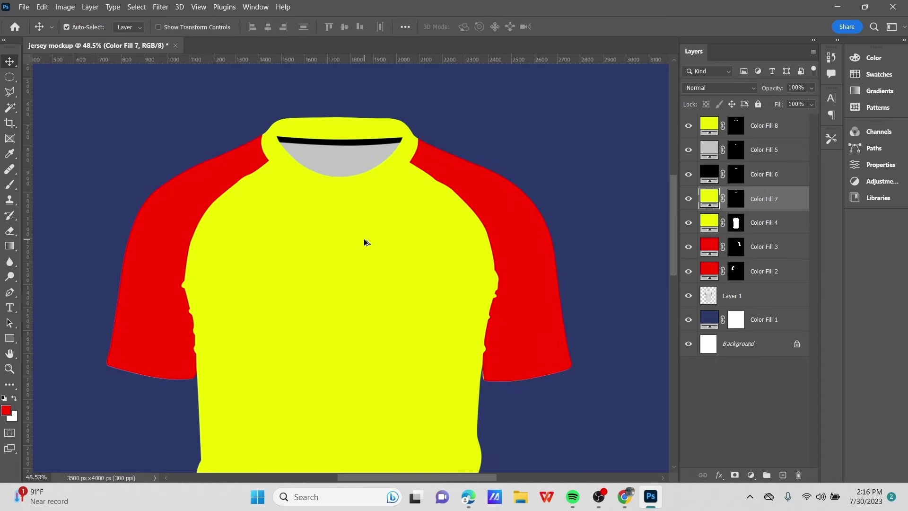
scroll(156, 134, "down", 5)
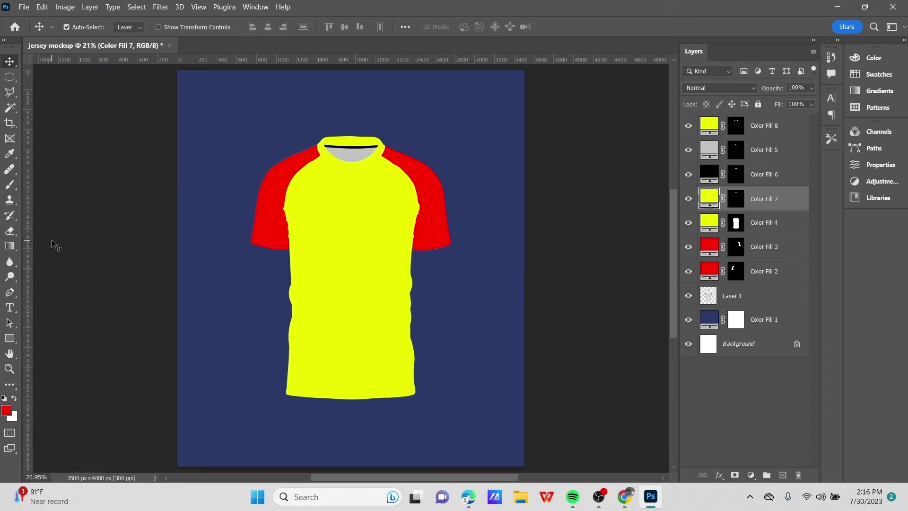
Duplicate Layer 1 twice and move both copies above all the color fill layers
left_click(56, 245)
left_click(719, 297)
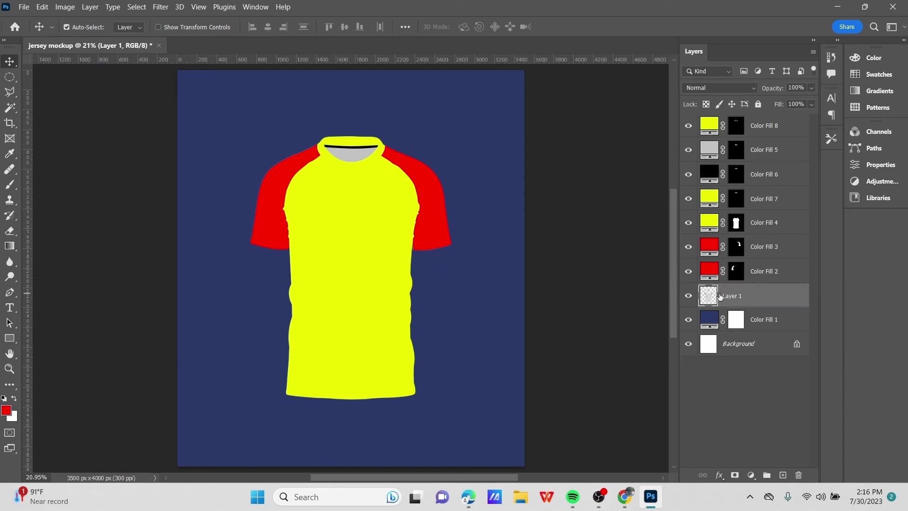
key("ctrl+j")
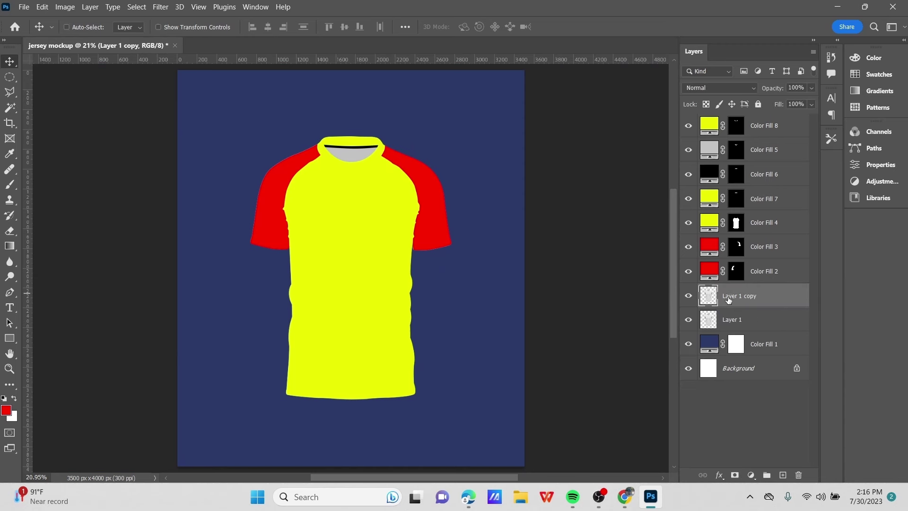
key("ctrl+j")
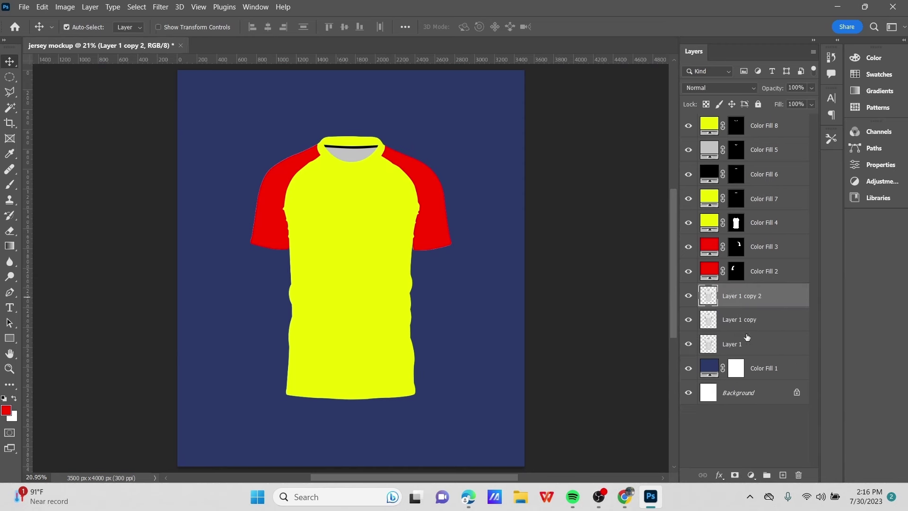
left_click(748, 321, "shift")
left_click_drag(772, 321, 759, 118)
scroll(489, 298, "down", 1)
scroll(489, 298, "up", 2)
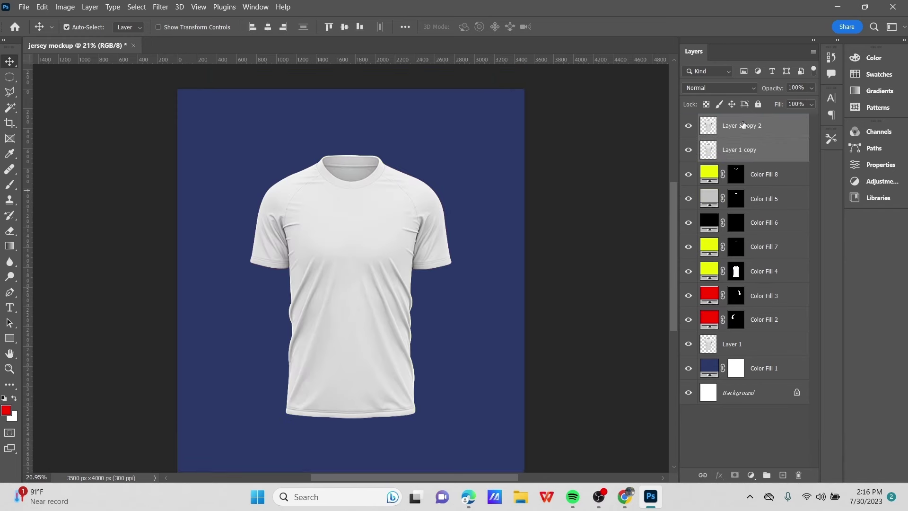
Group the two Layer 1 copies and name the group "effect"
left_click(743, 125)
left_click(750, 151, "shift")
left_click(767, 475)
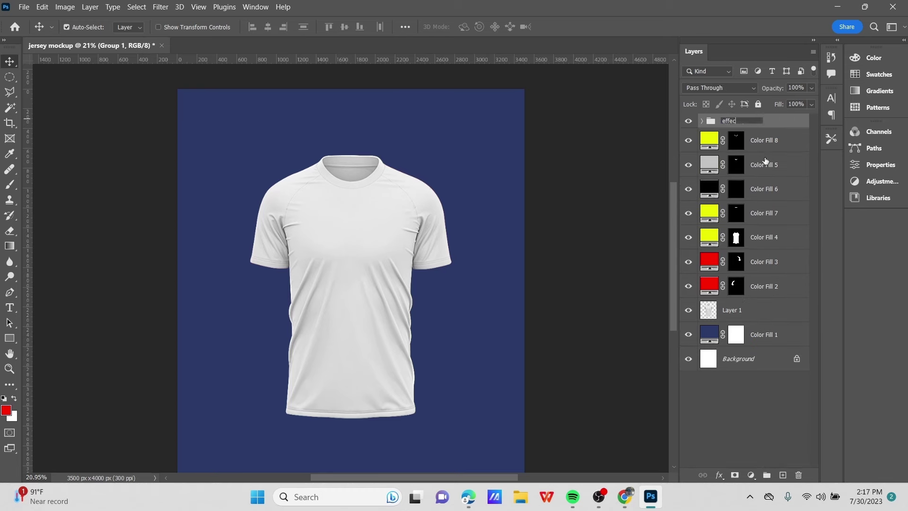
scroll(423, 261, "up", 2)
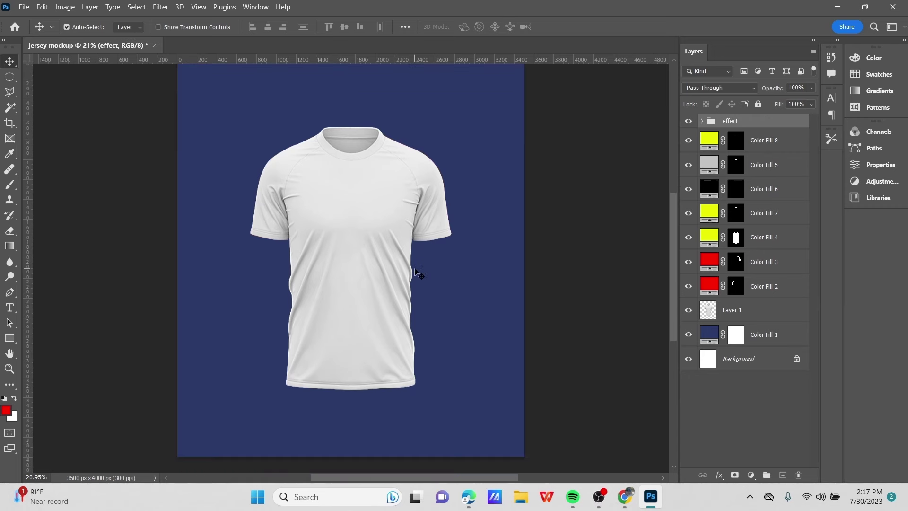
Rename the upper layer in the effect group "black" and the lower one "white"
left_click(702, 122)
left_click(744, 145)
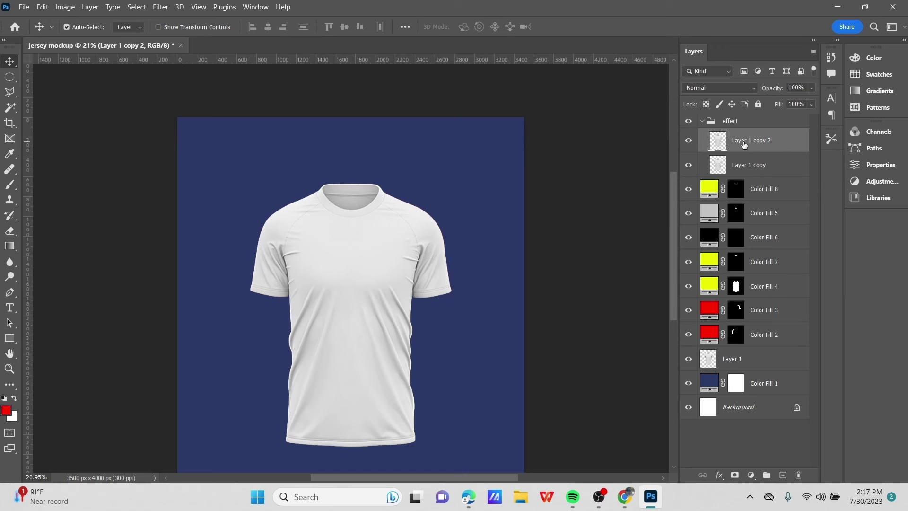
double_click(744, 142)
type("black")
double_click(750, 166)
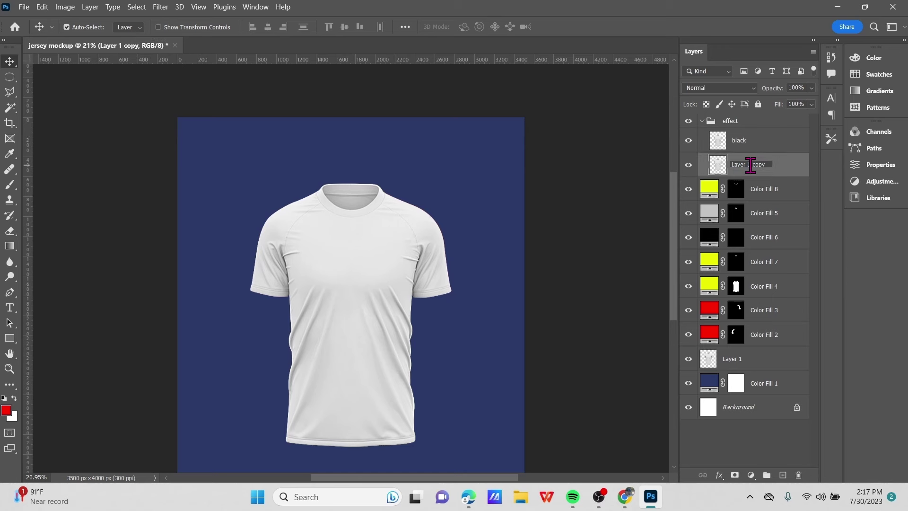
left_click_drag(768, 166, 734, 172)
type("white")
Lower the brightness of the black layer to the minimum with a Brightness/Contrast adjustment
left_click(746, 147)
left_click(65, 7)
mouse_move(87, 36)
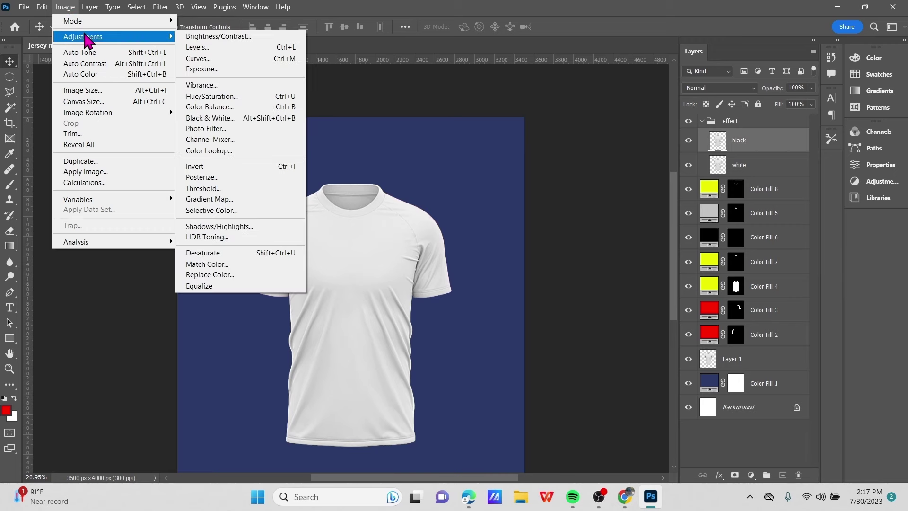
left_click(225, 34)
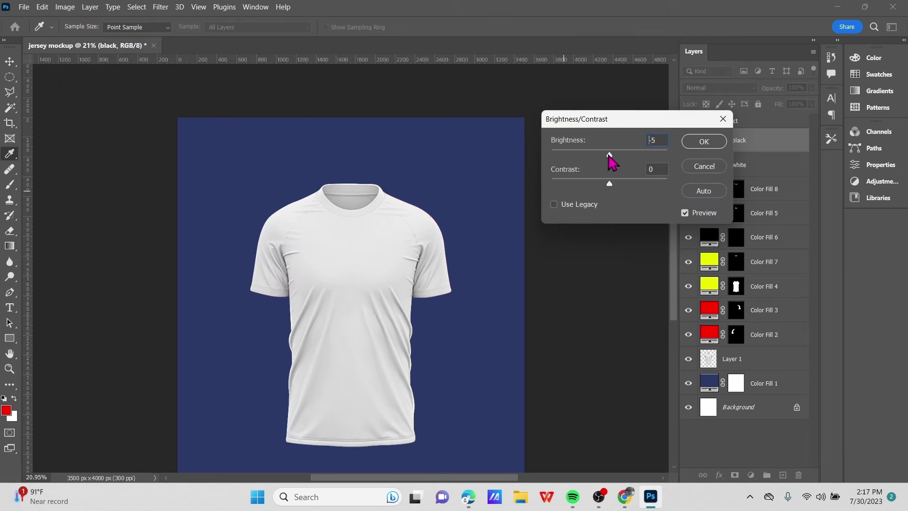
left_click_drag(609, 156, 545, 156)
left_click(704, 140)
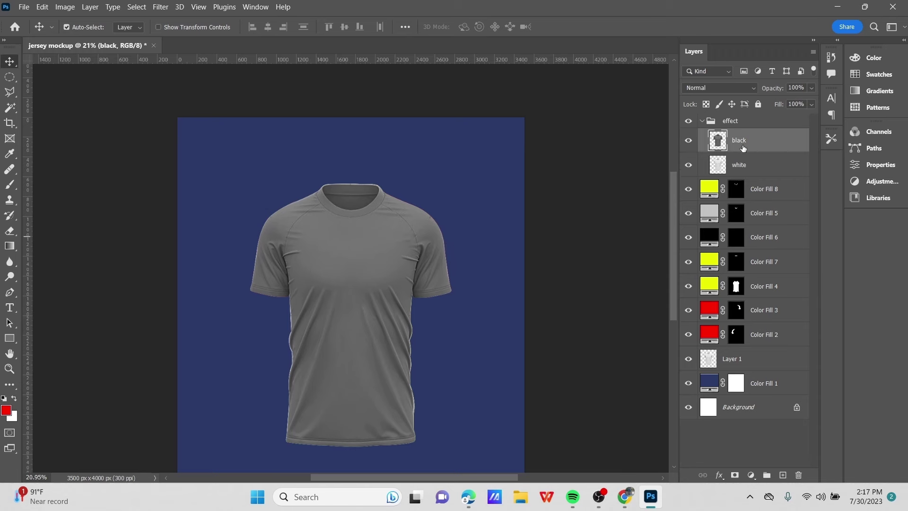
Apply a Levels adjustment to the black layer with the shadow input level set to 10
left_click(65, 7)
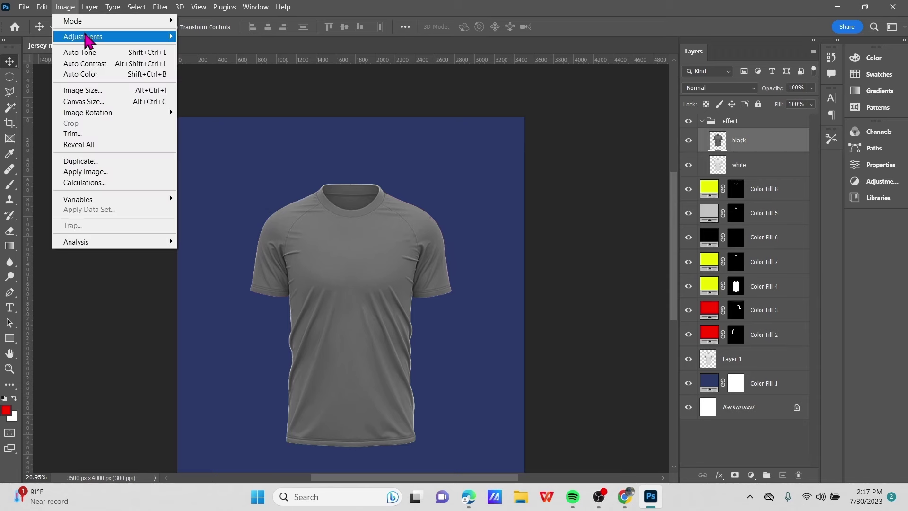
mouse_move(81, 34)
left_click(192, 55)
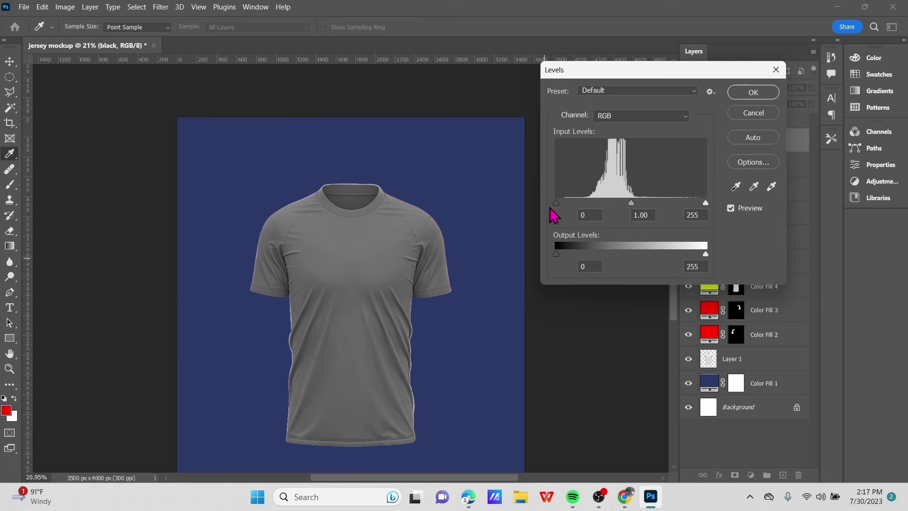
left_click_drag(555, 204, 561, 209)
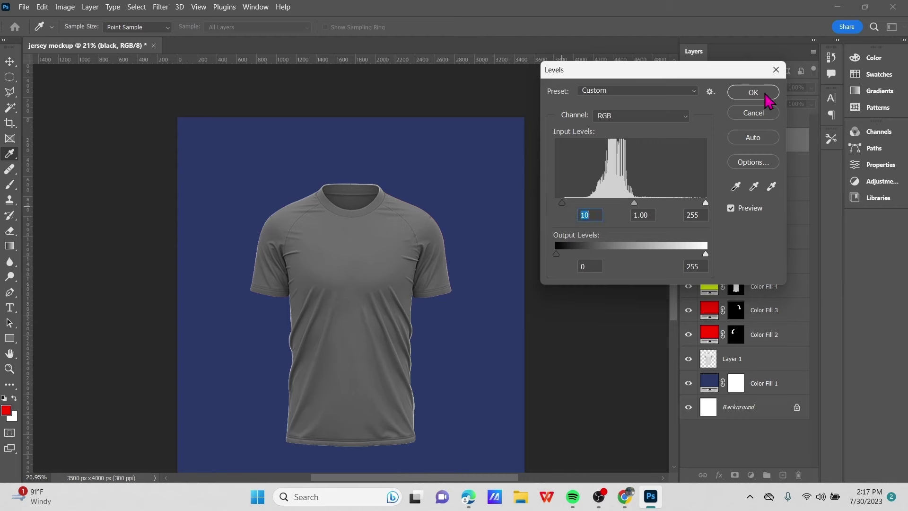
left_click(764, 93)
Darken the black layer with a Curves adjustment that maps input 128 to output 52
left_click(64, 7)
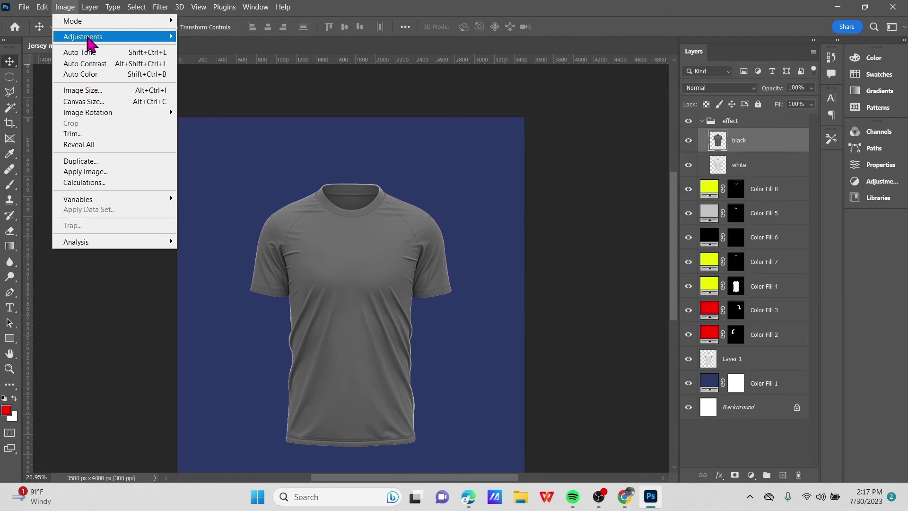
mouse_move(111, 38)
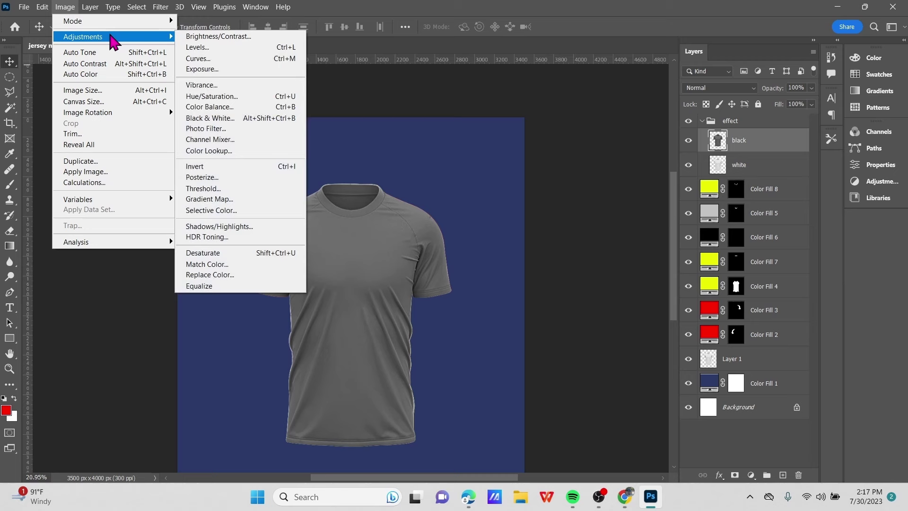
left_click(199, 59)
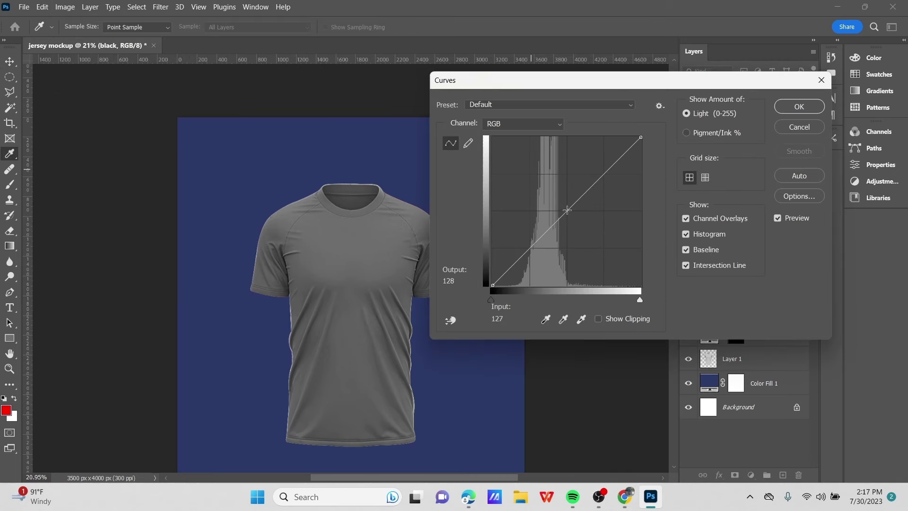
left_click_drag(567, 209, 567, 216)
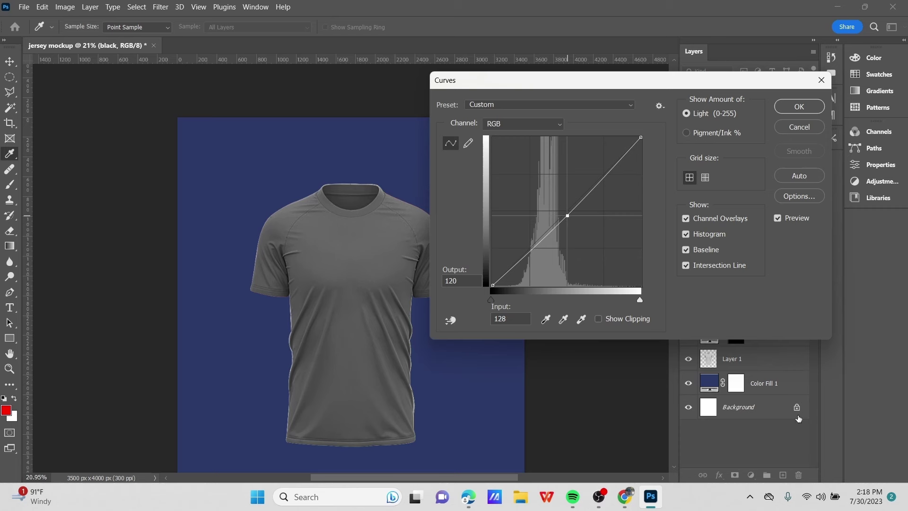
left_click_drag(568, 214, 569, 254)
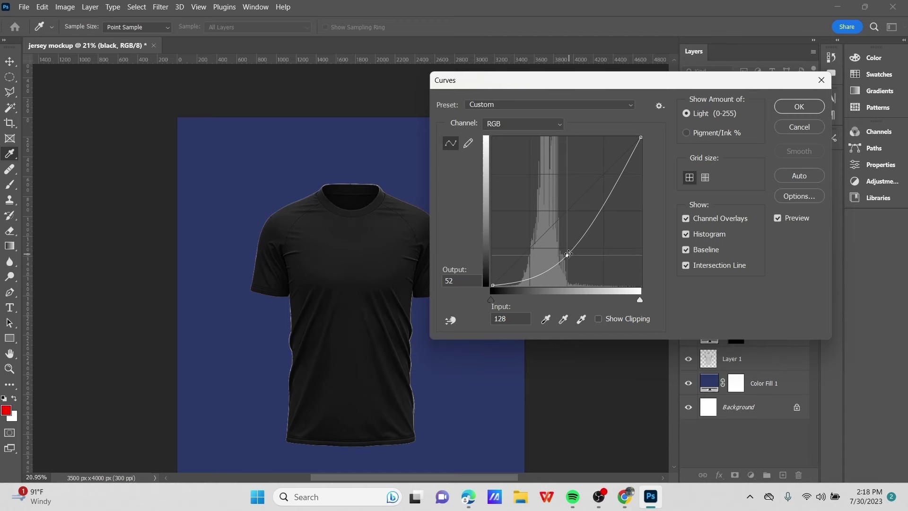
left_click_drag(610, 87, 600, 69)
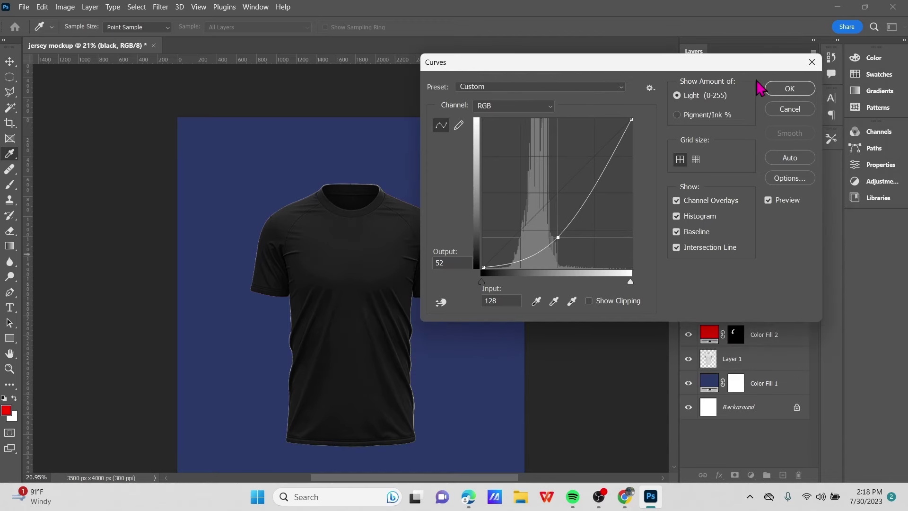
left_click(789, 88)
key("v")
Hide the blue Color Fill 1 background layer and check the black shirt against white
scroll(384, 305, "down", 3)
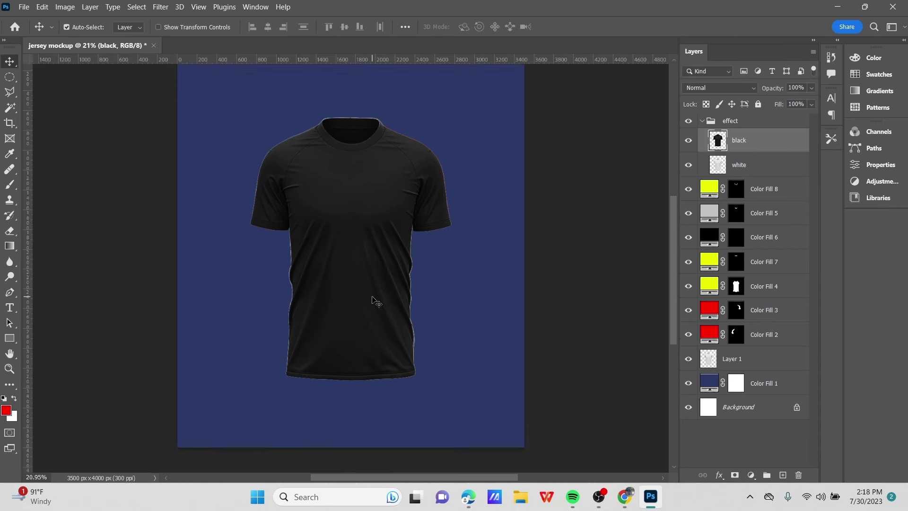
scroll(377, 302, "up", 2)
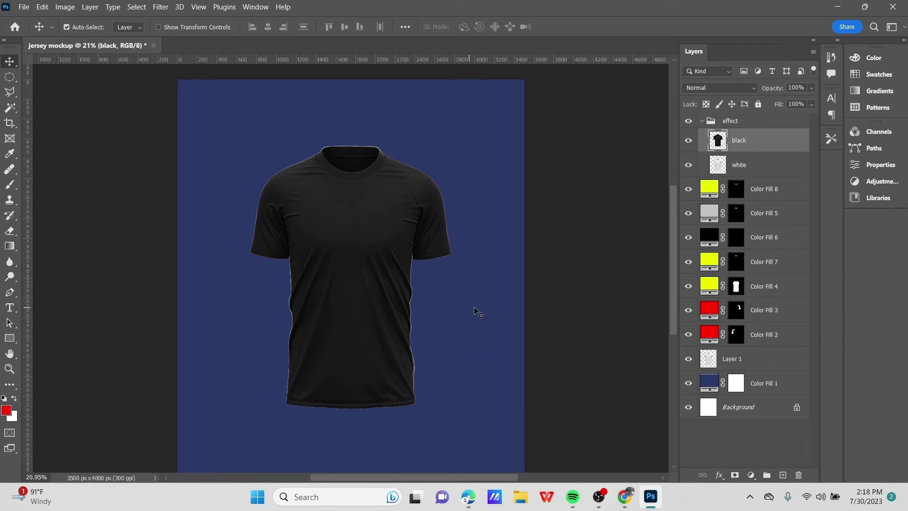
left_click(688, 385)
scroll(430, 308, "up", 1)
scroll(417, 300, "up", 1)
scroll(393, 319, "down", 2)
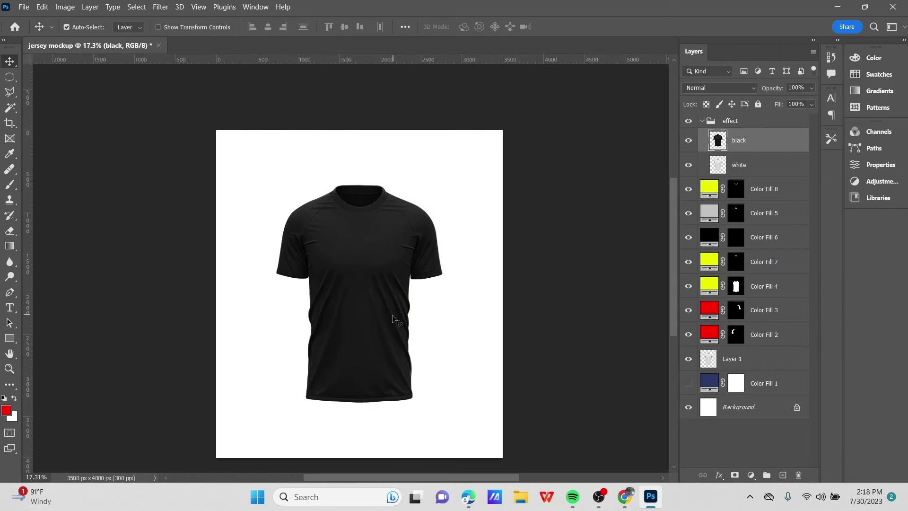
scroll(378, 303, "up", 2)
scroll(377, 251, "down", 3)
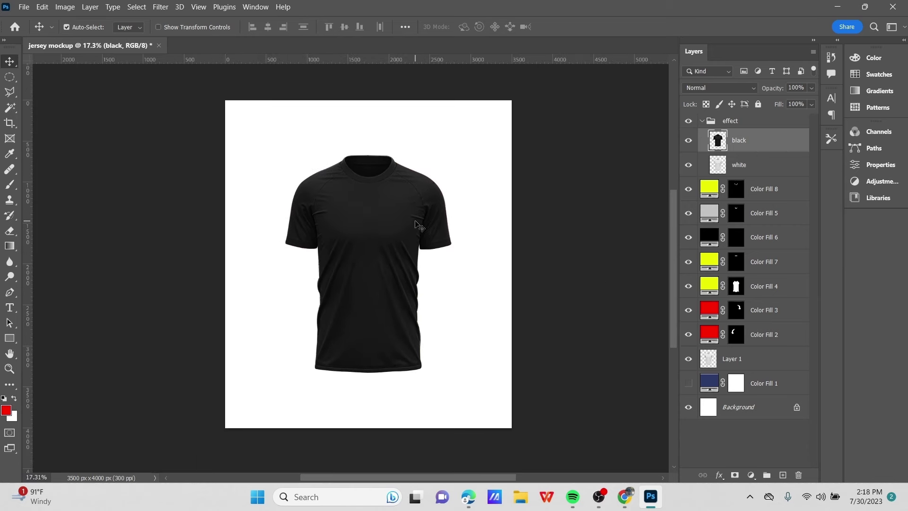
scroll(416, 225, "up", 1)
Set the black layer's blend mode to Screen and the white layer's blend mode to Linear Burn
left_click(751, 89)
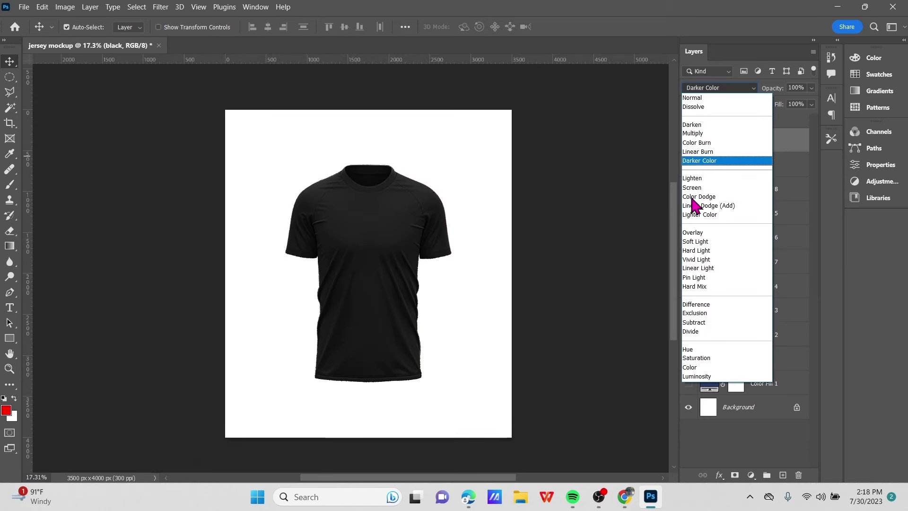
left_click(696, 188)
left_click(740, 169)
left_click(752, 90)
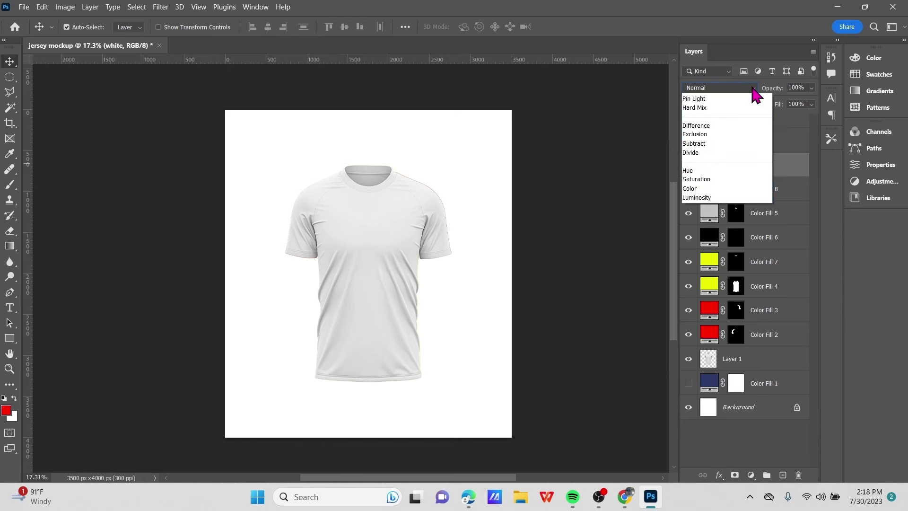
left_click(703, 151)
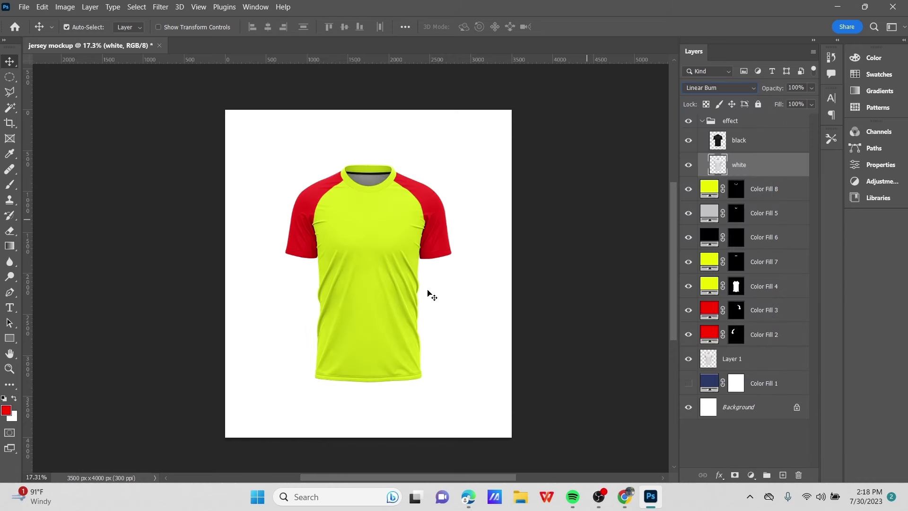
scroll(421, 279, "up", 1)
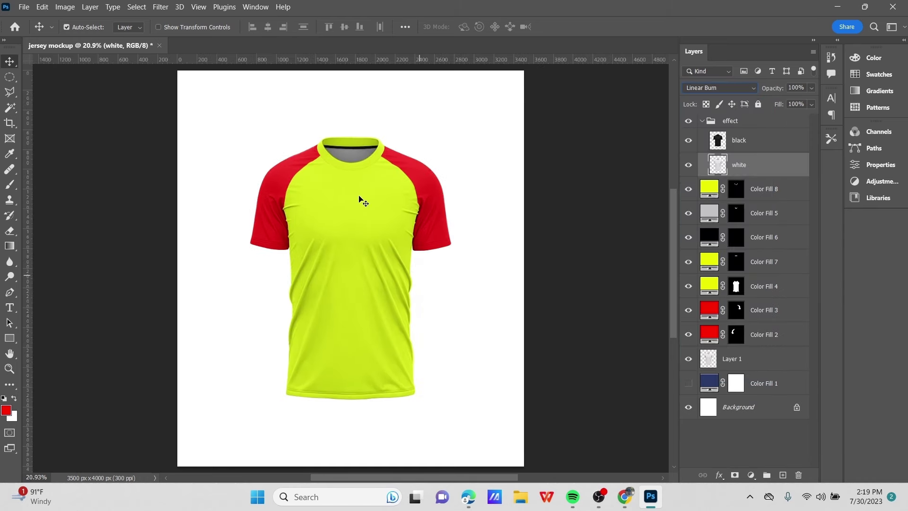
left_click(556, 188)
scroll(355, 263, "up", 2)
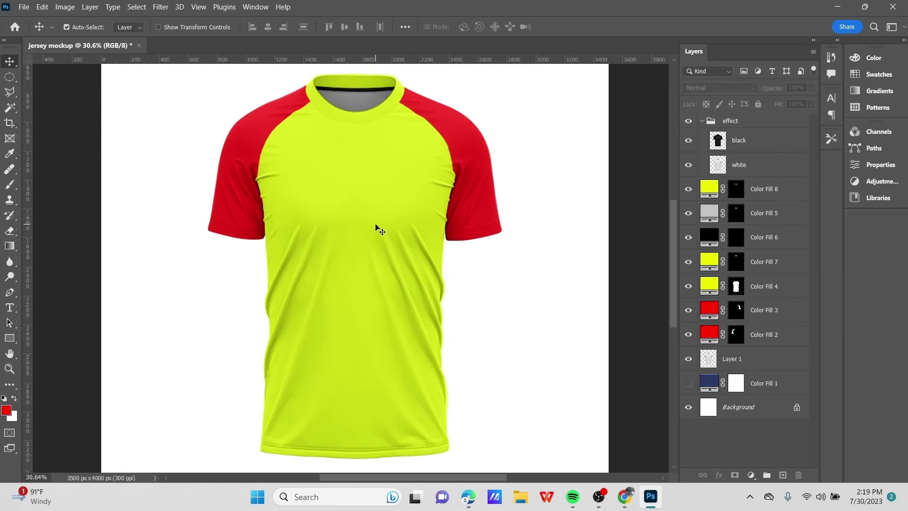
scroll(381, 231, "down", 2)
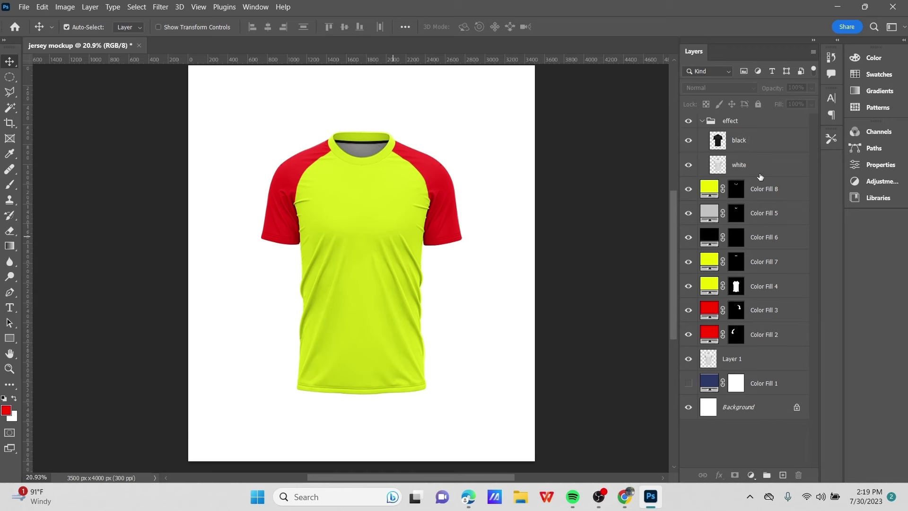
Collapse the effect group and group the seven shirt fill layers from Color Fill 8 down to Color Fill 2
left_click(702, 122)
left_click(761, 145)
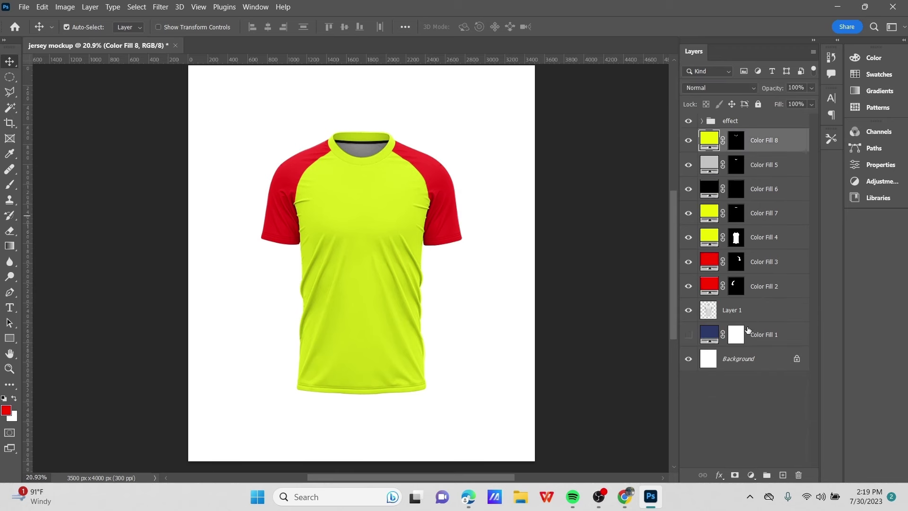
left_click(766, 287, "shift")
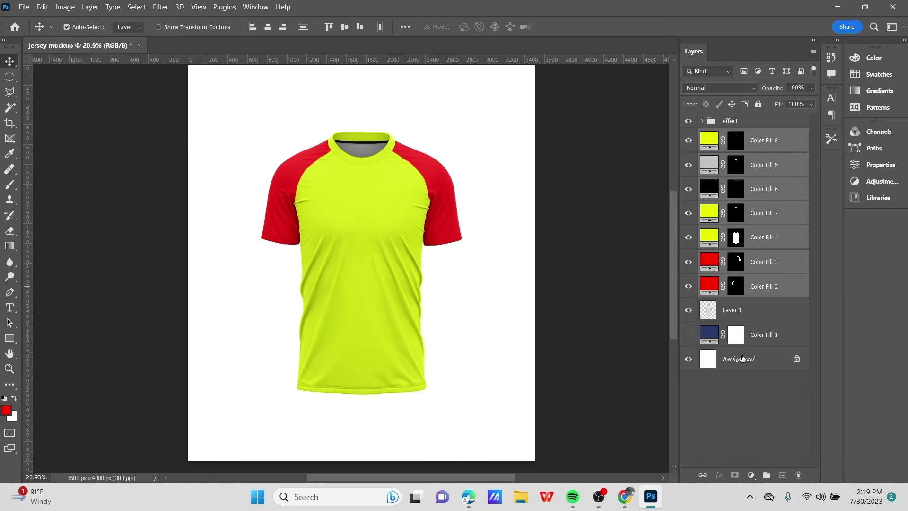
left_click(767, 474)
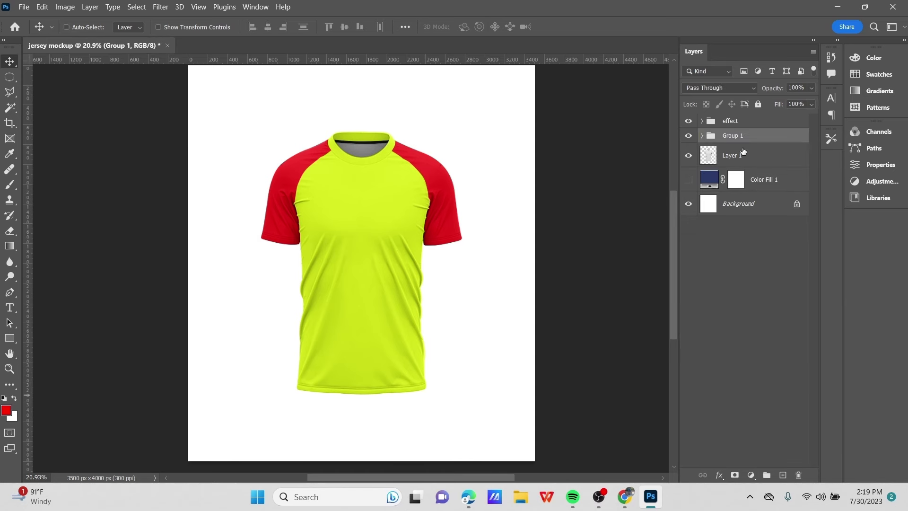
Duplicate the new group of color fills and name the copy "smart"
key("ctrl+j")
double_click(737, 137)
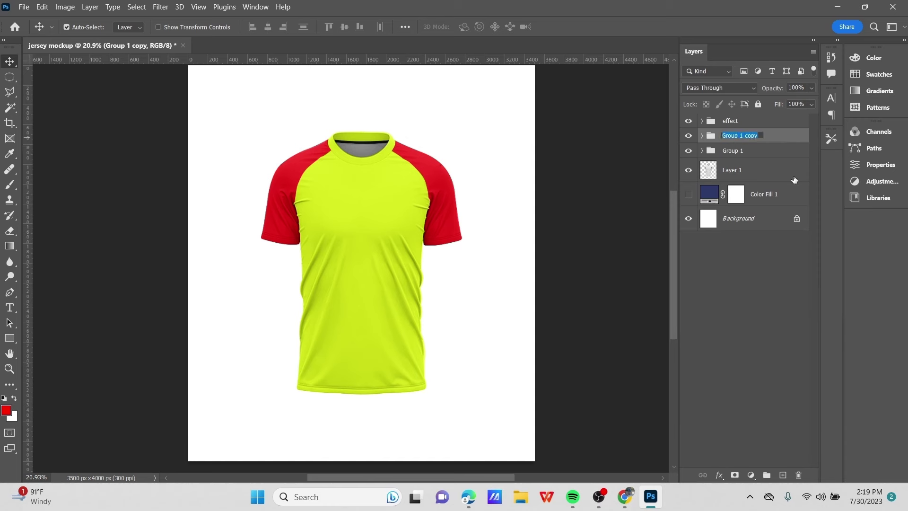
type("smart")
Rename the original color fill group "cloor" and hide it
left_click(736, 151)
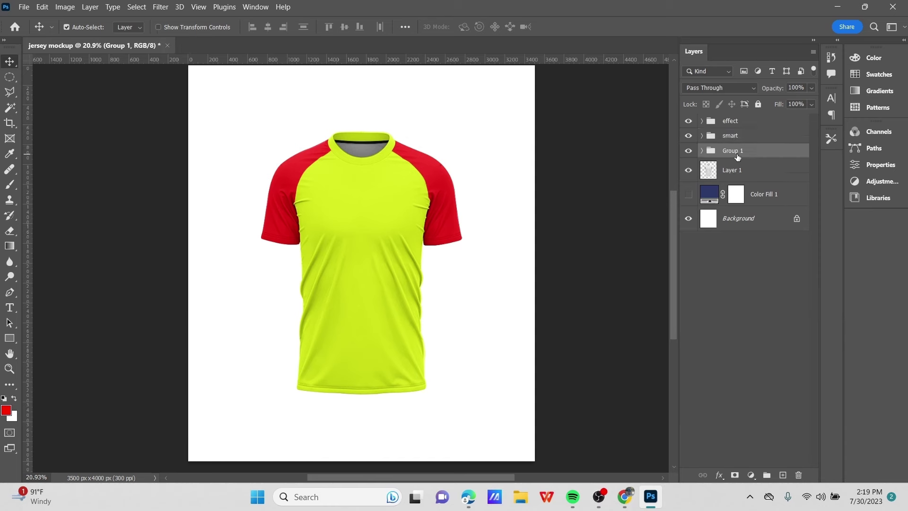
double_click(737, 151)
type("cloor")
key("Return")
left_click(690, 151)
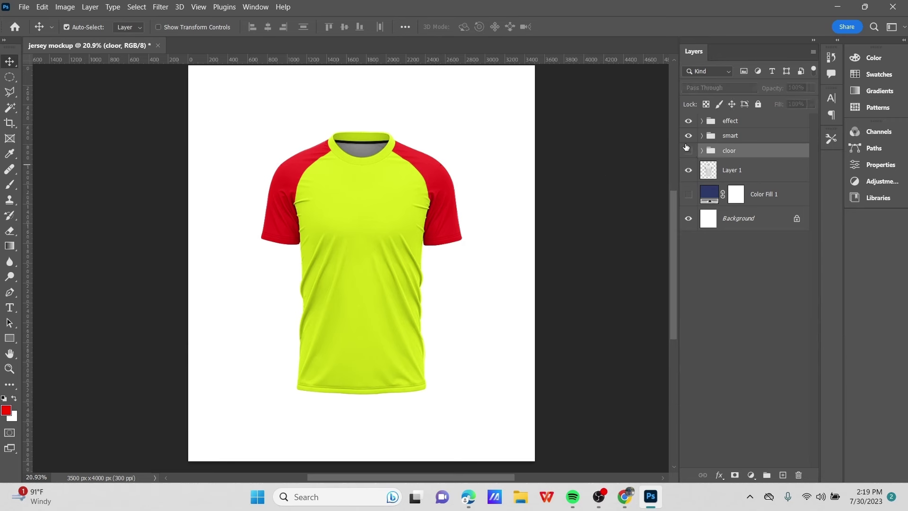
Expand the smart group and select the layer mask of Color Fill 4, the shirt body
left_click(701, 136)
left_click(750, 254)
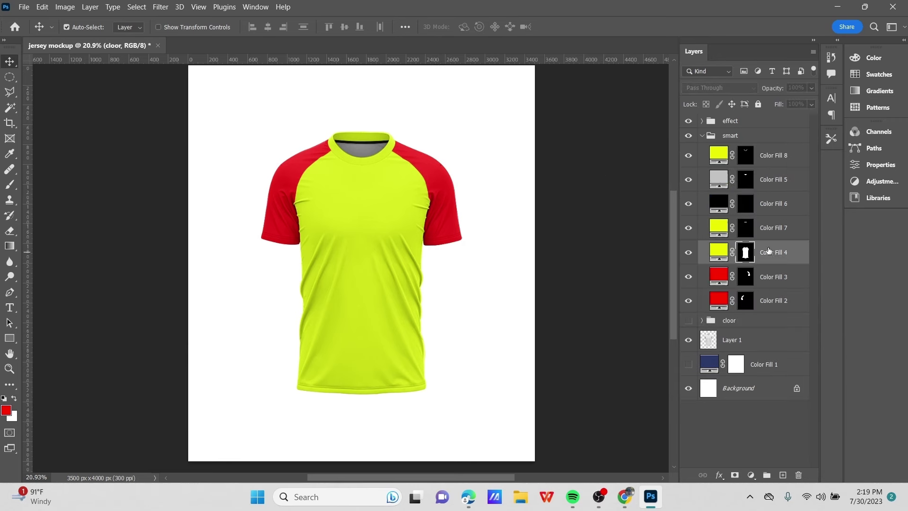
scroll(247, 251, "up", 3)
scroll(382, 278, "down", 1)
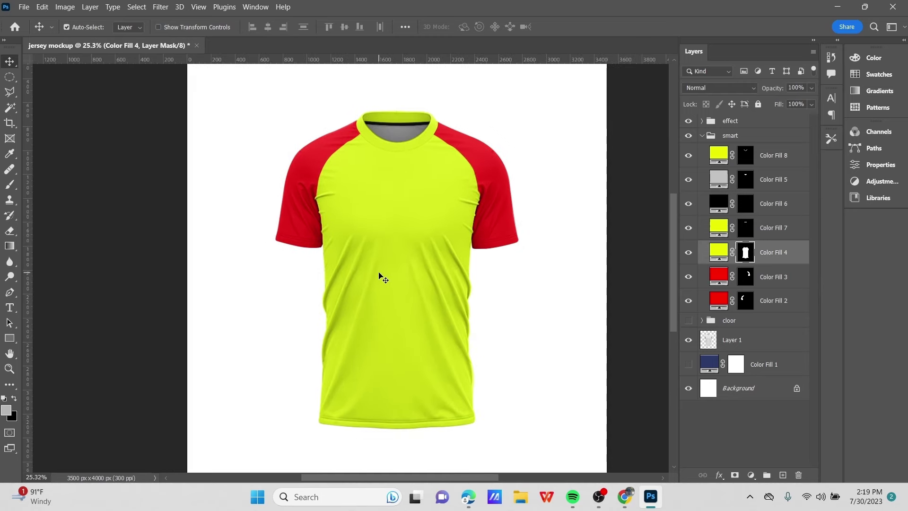
Show the blue Color Fill 1 background layer
left_click(689, 364)
scroll(359, 279, "down", 1)
scroll(359, 279, "down", 1)
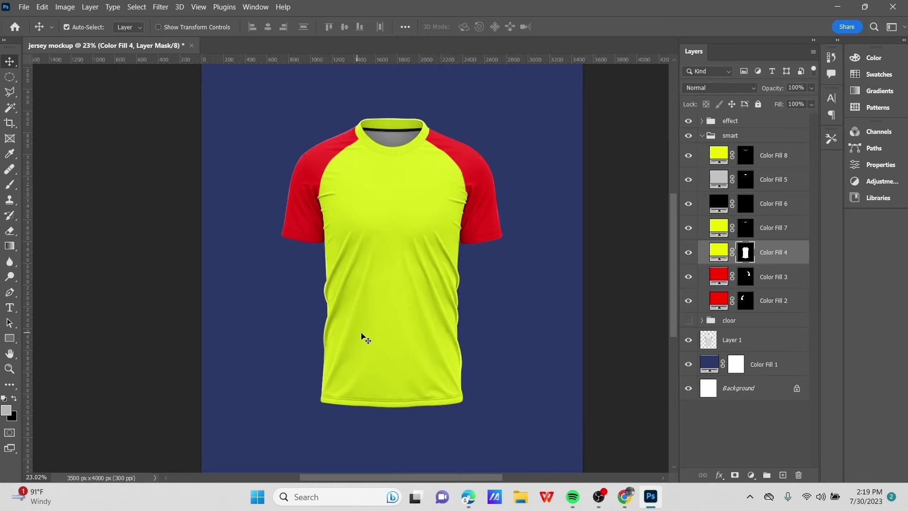
Set the foreground color to white, ffffff
left_click(7, 410)
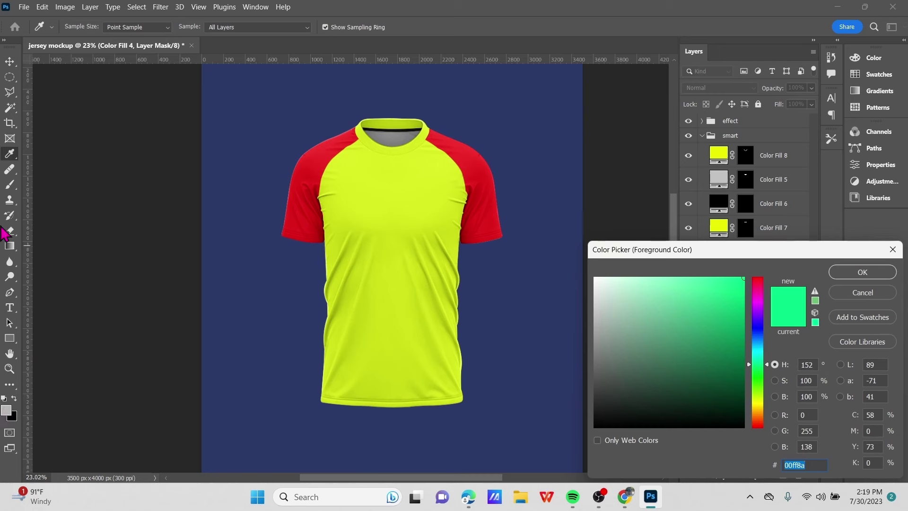
type("ffffff")
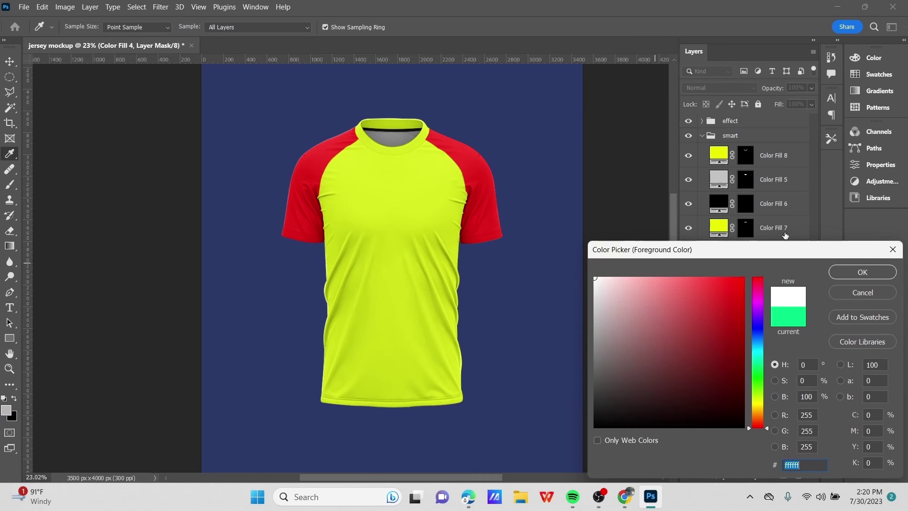
left_click(862, 272)
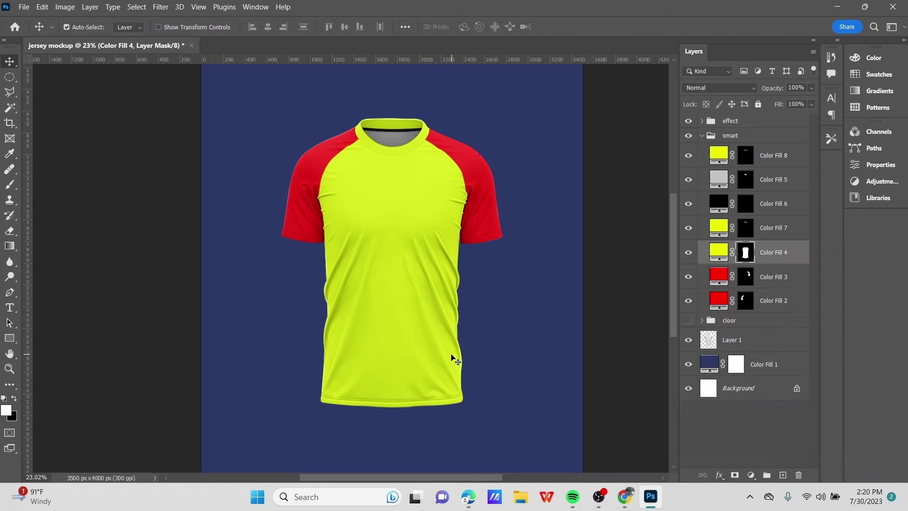
left_click(6, 410)
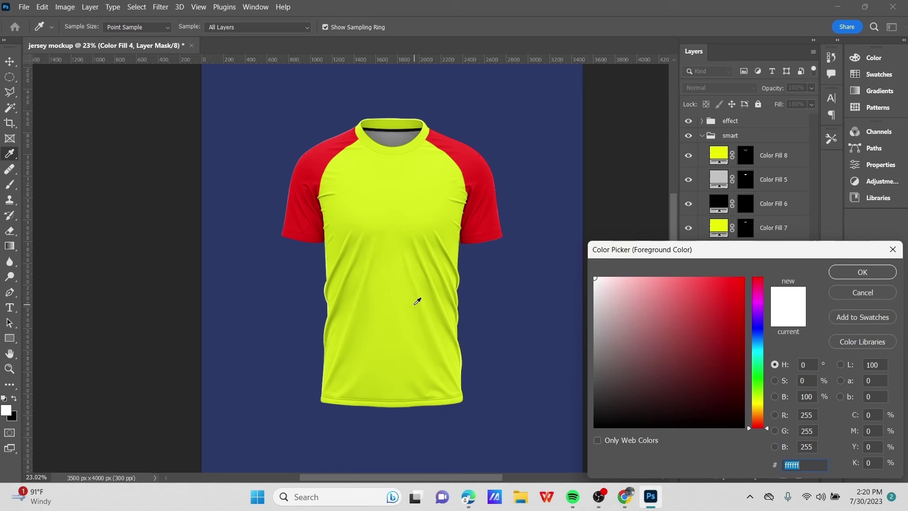
left_click(865, 273)
Draw a white rectangle about 1440 by 2574 px over the shirt body, directly above Color Fill 7 in the smart group
left_click(770, 227)
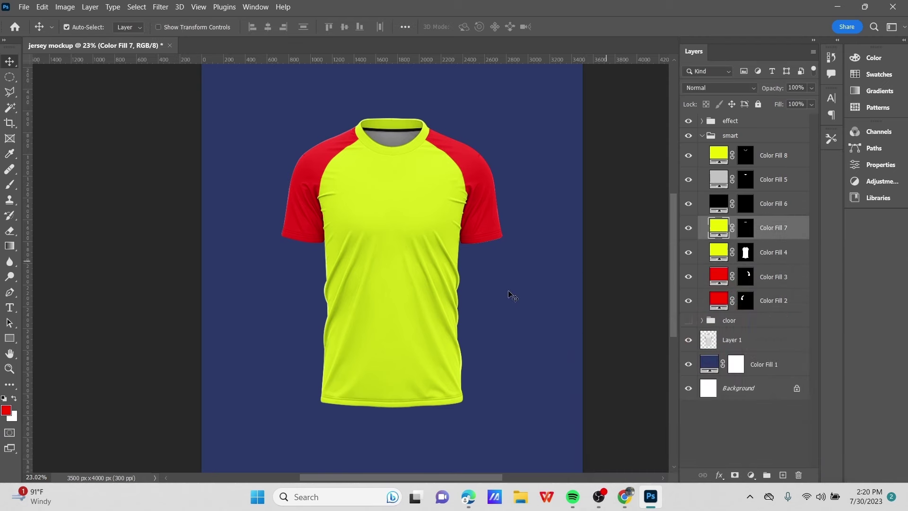
left_click(6, 410)
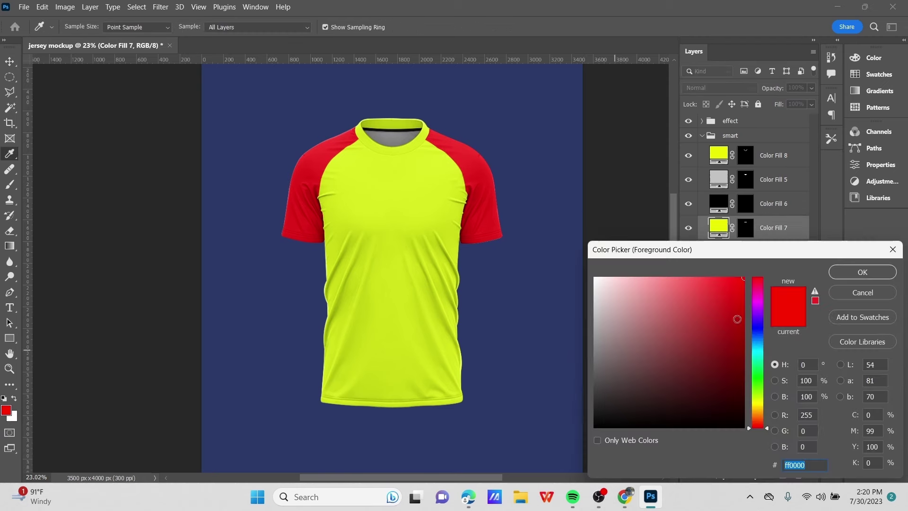
left_click(882, 292)
scroll(434, 304, "down", 2)
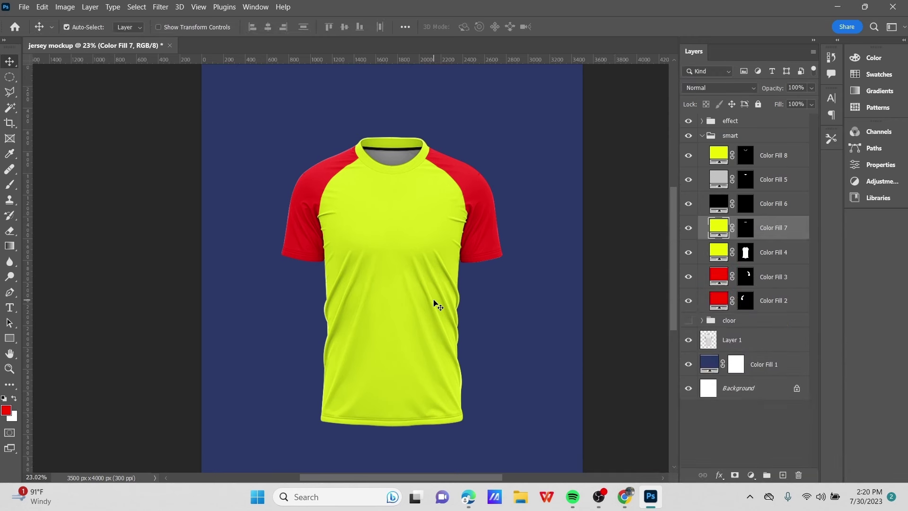
scroll(439, 302, "up", 2)
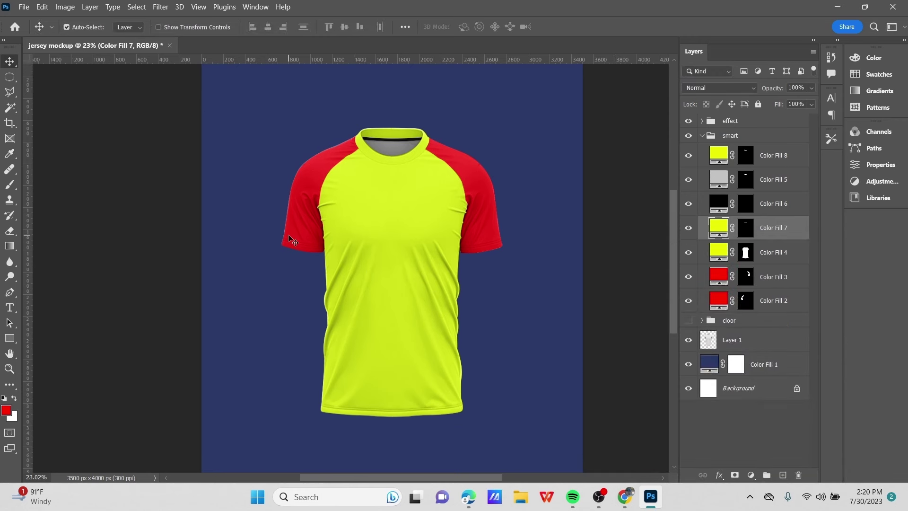
right_click(10, 341)
left_click(57, 336)
scroll(318, 165, "up", 1)
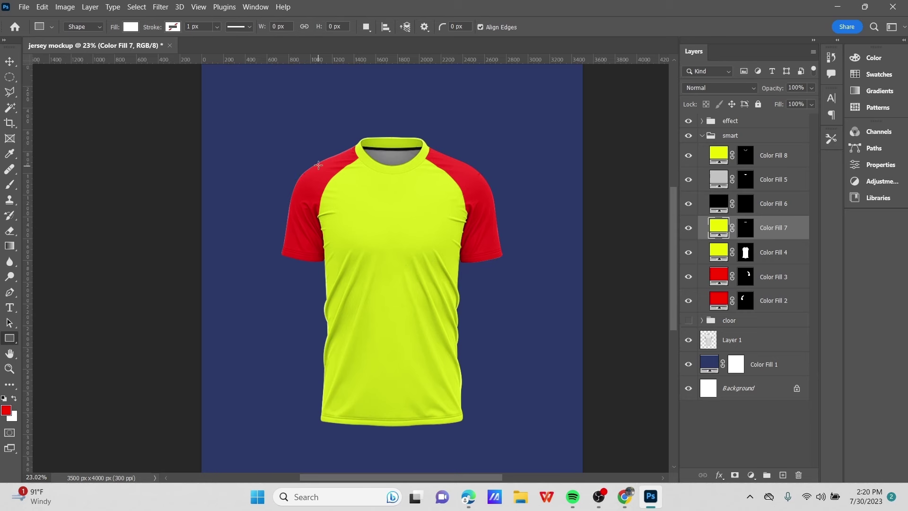
left_click_drag(315, 151, 471, 432)
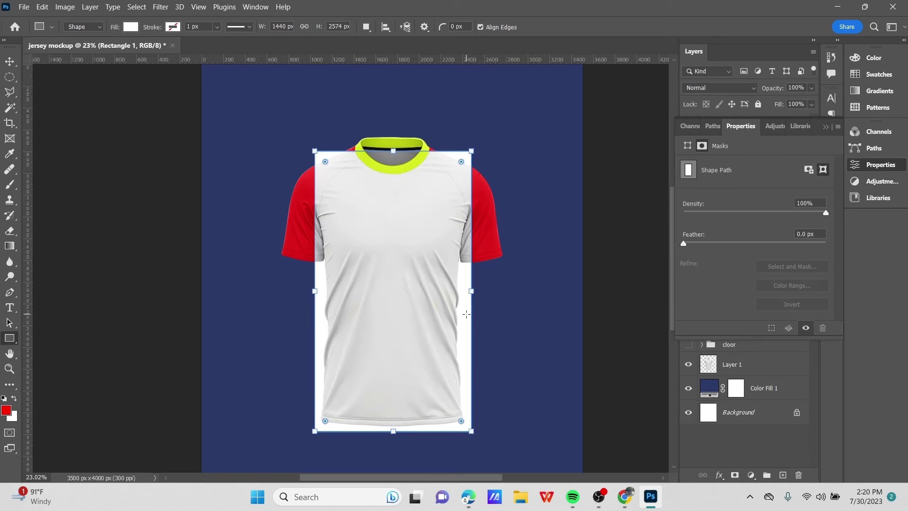
Set the foreground color to yellow fcff00 and fill Rectangle 1 with it
left_click(7, 410)
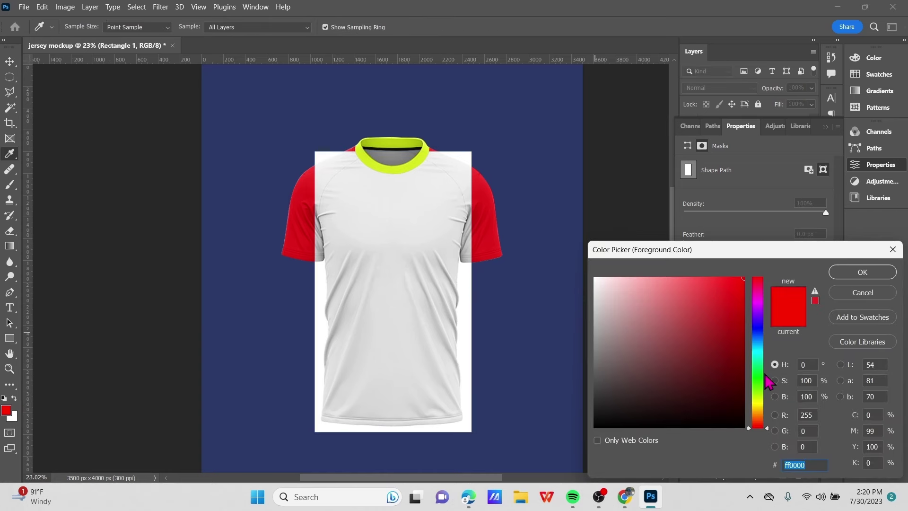
left_click(758, 405)
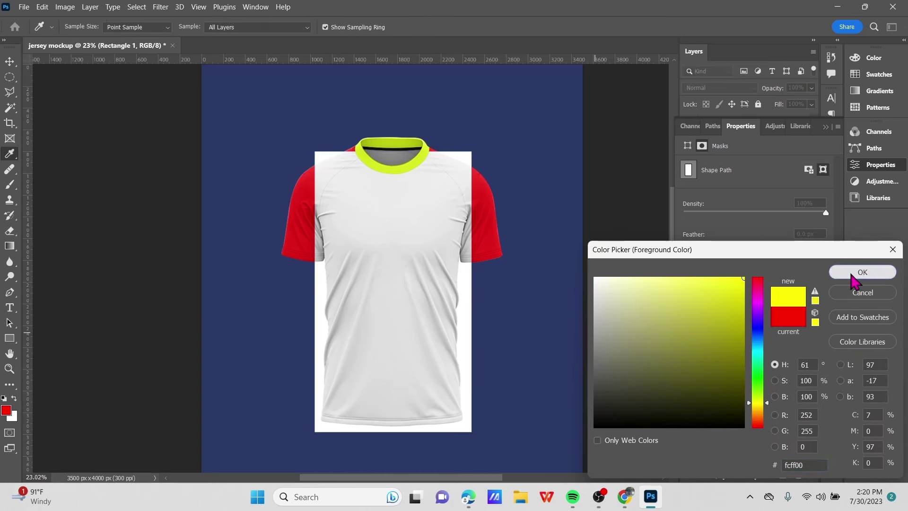
left_click(862, 272)
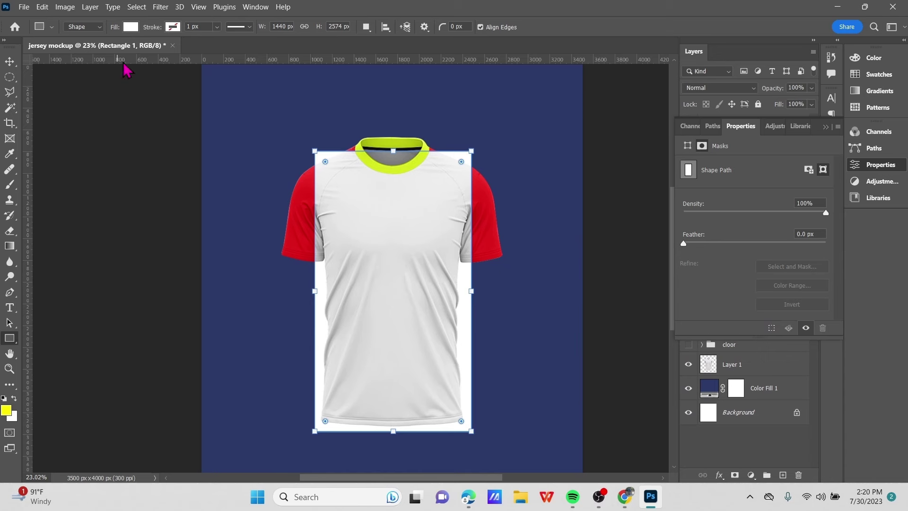
left_click(825, 126)
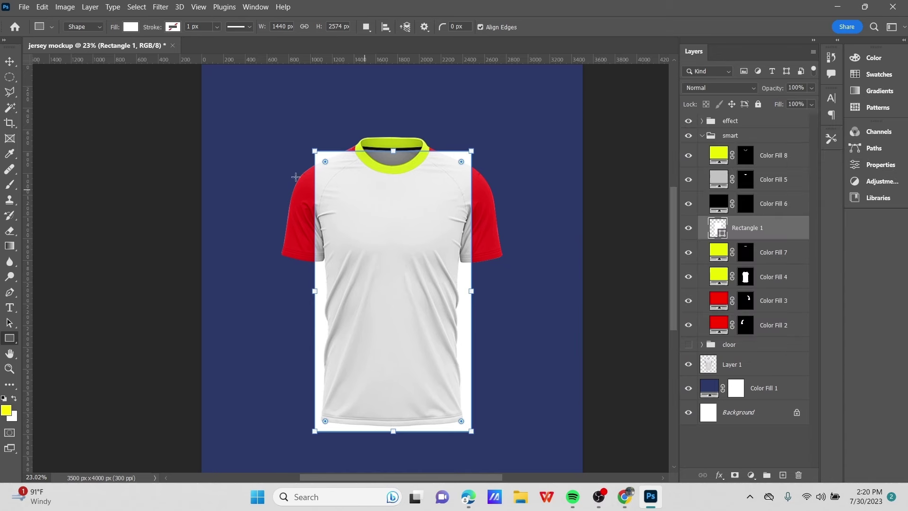
key("v")
left_click(161, 156)
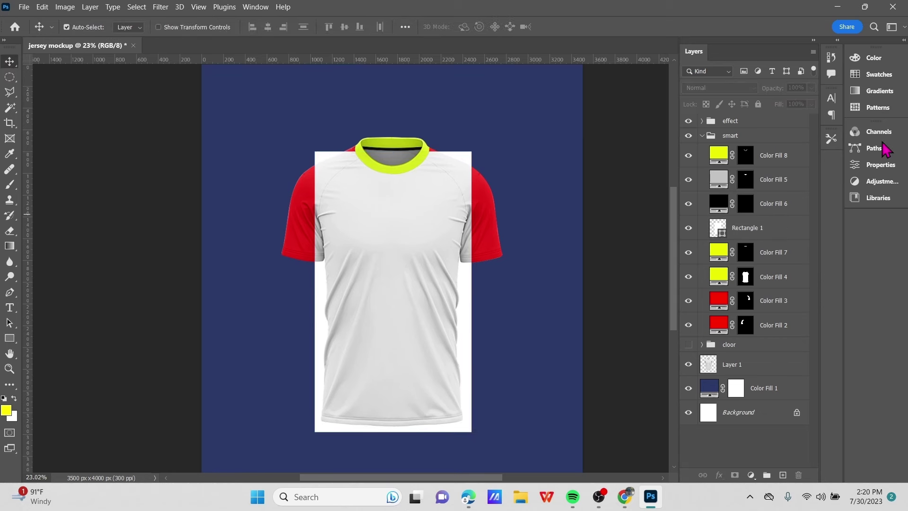
left_click(881, 165)
left_click(881, 165)
left_click(721, 232)
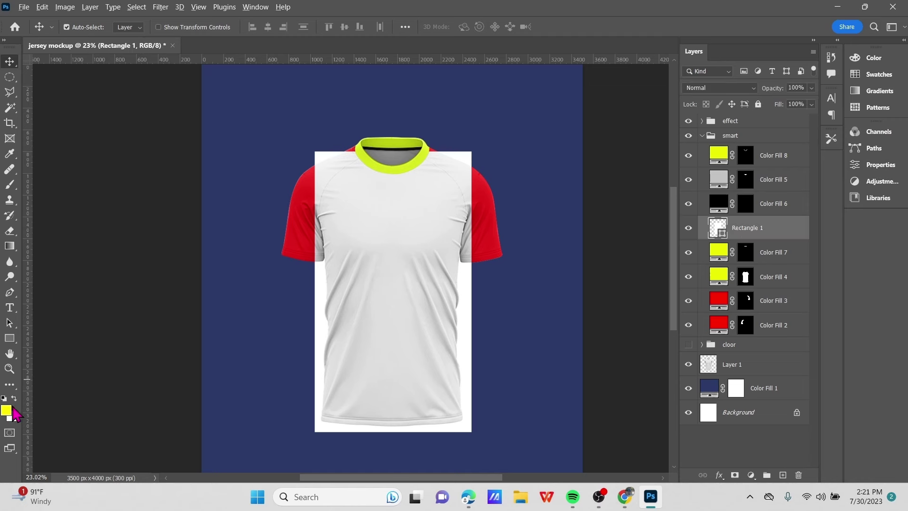
key("alt+BackSpace")
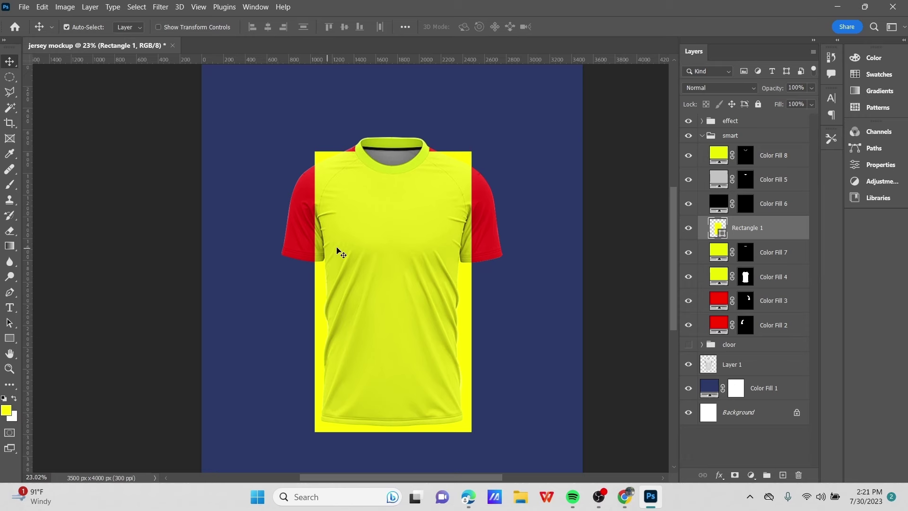
Convert the yellow Rectangle 1 layer to a smart object
scroll(353, 245, "down", 1)
right_click(712, 235)
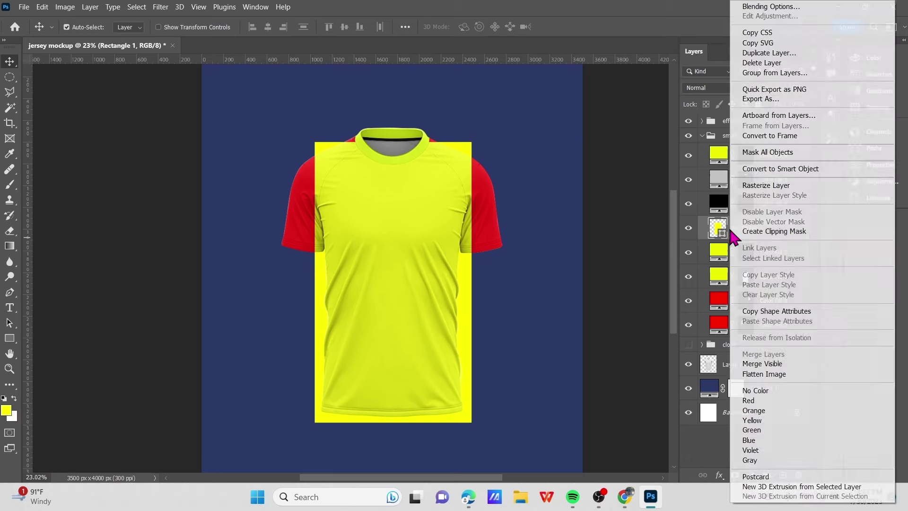
left_click(781, 169)
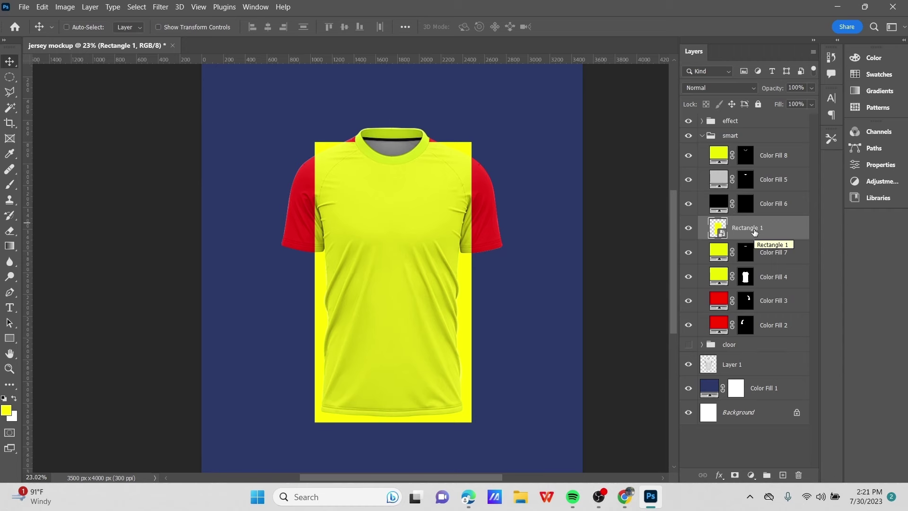
Start a warp transform on Rectangle 1 and lower its two upper corners slightly to follow the shoulders
key("ctrl+t")
scroll(314, 230, "up", 2)
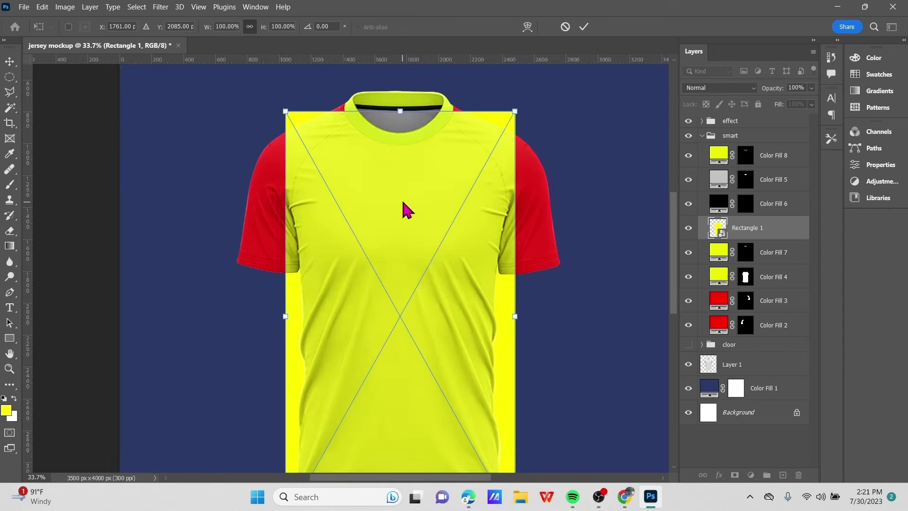
right_click(403, 197)
left_click(424, 323)
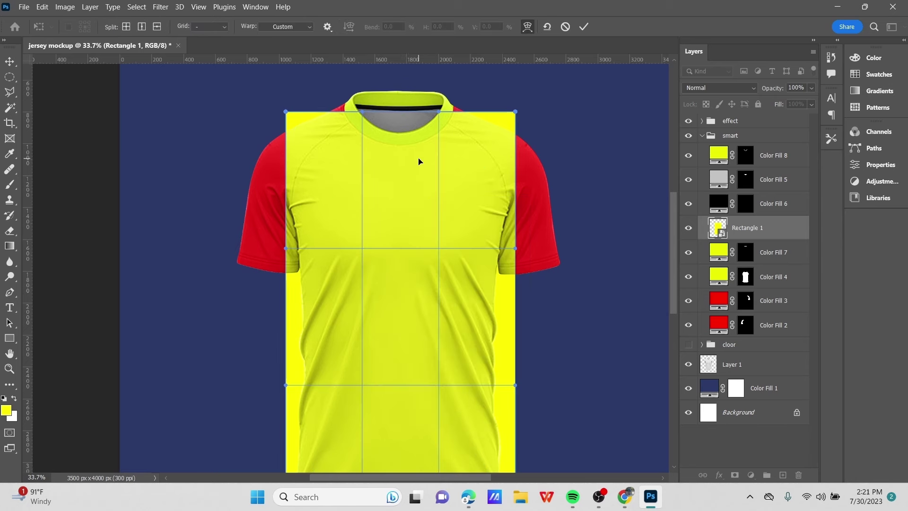
scroll(307, 144, "up", 1)
left_click_drag(286, 121, 290, 138)
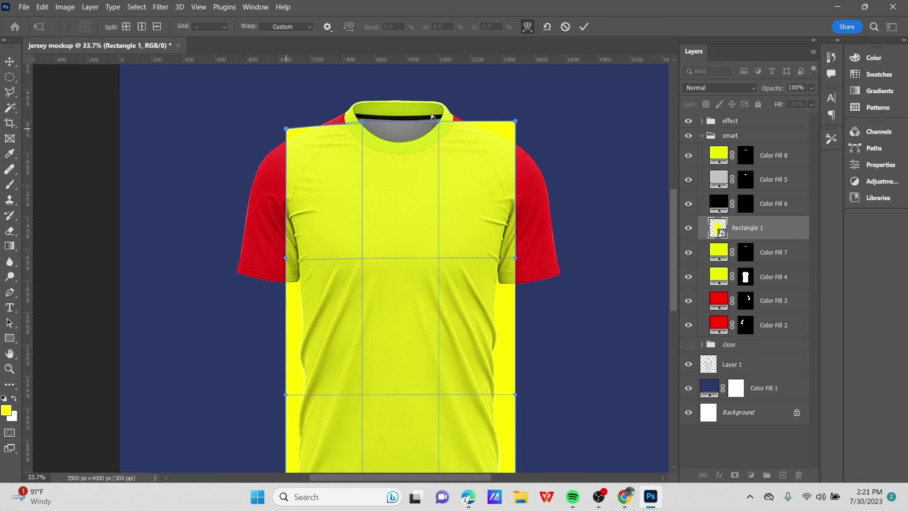
left_click_drag(516, 125, 519, 124)
Raise the warp's lower corners slightly, pull its lower side handles inward along the shirt's waist, and apply the warp
scroll(486, 226, "down", 3)
scroll(486, 226, "down", 1)
left_click_drag(286, 381, 285, 372)
left_click_drag(515, 382, 514, 374)
left_click_drag(502, 245, 497, 245)
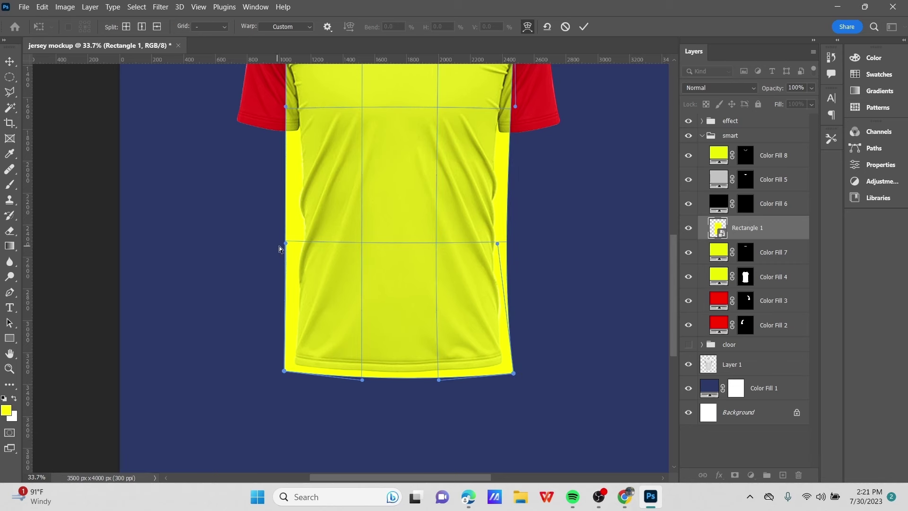
left_click_drag(285, 244, 299, 244)
scroll(410, 277, "up", 4)
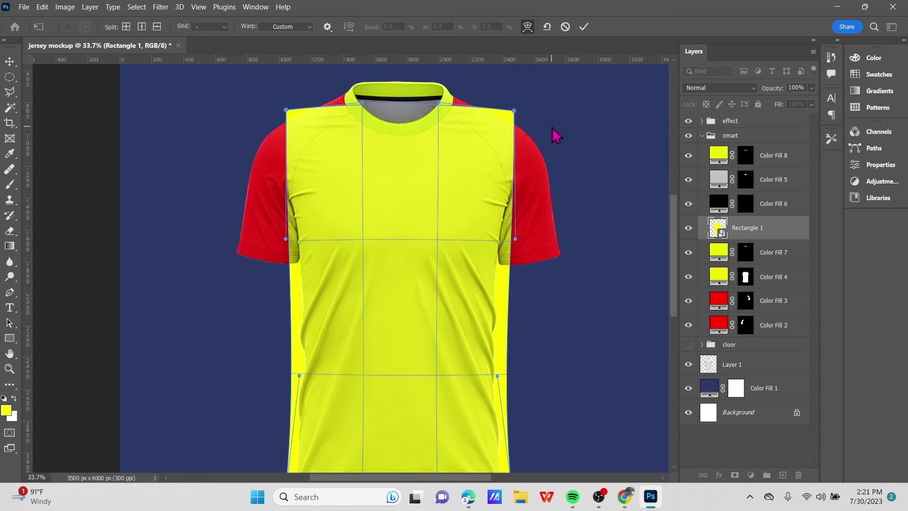
left_click(585, 27)
scroll(533, 160, "down", 3)
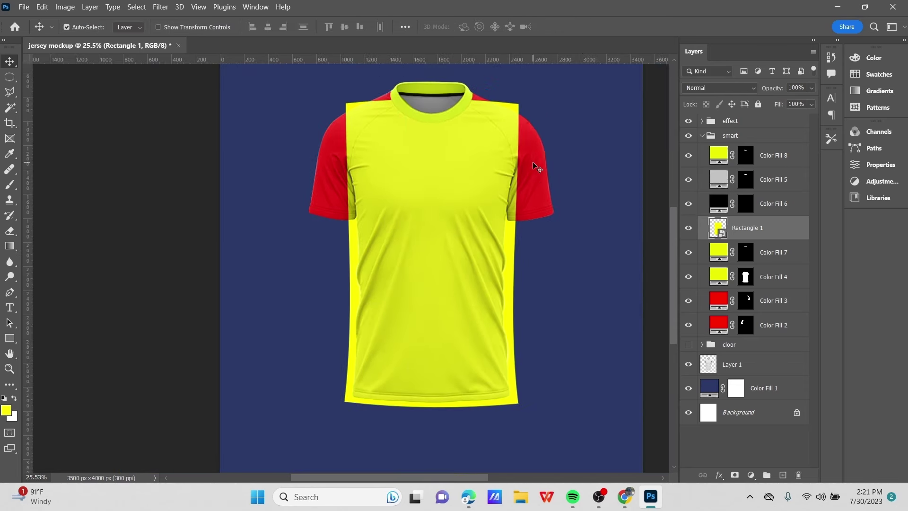
left_click(744, 255, "ctrl")
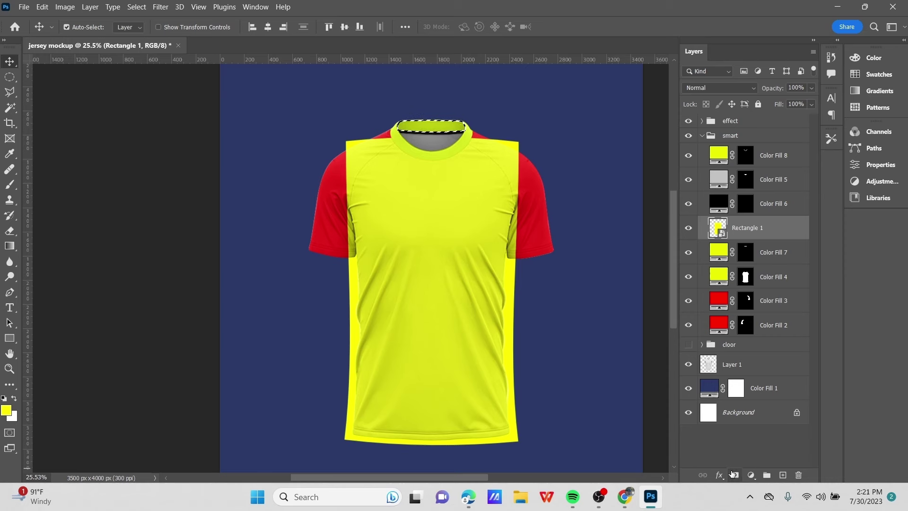
left_click(621, 288)
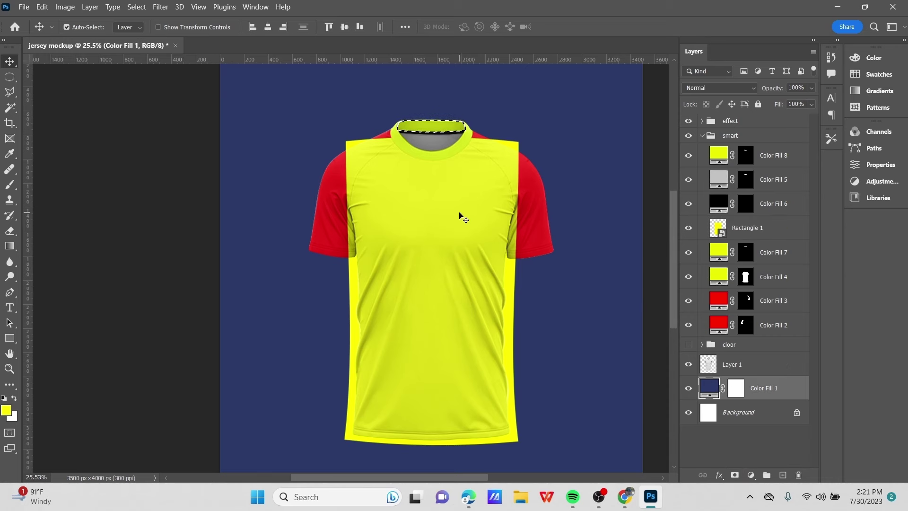
key("ctrl+d")
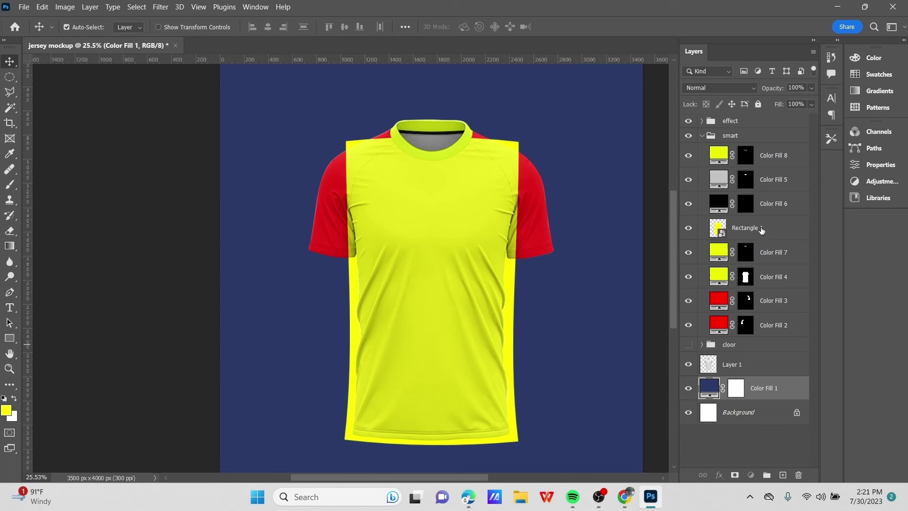
Move Rectangle 1 below Color Fill 7 and mask it with the shirt body shape from Color Fill 4's mask
left_click_drag(761, 229, 744, 259)
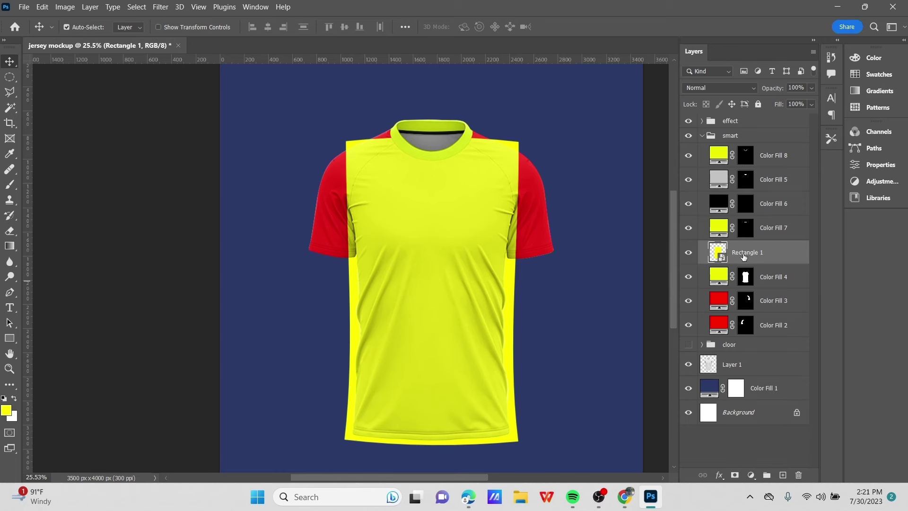
left_click(746, 280, "ctrl")
left_click(735, 475)
scroll(564, 288, "down", 1)
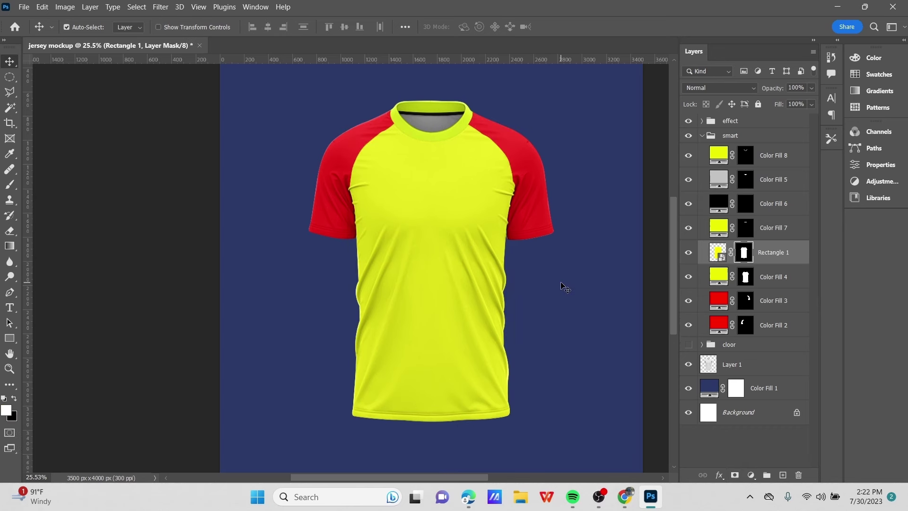
scroll(565, 288, "up", 1)
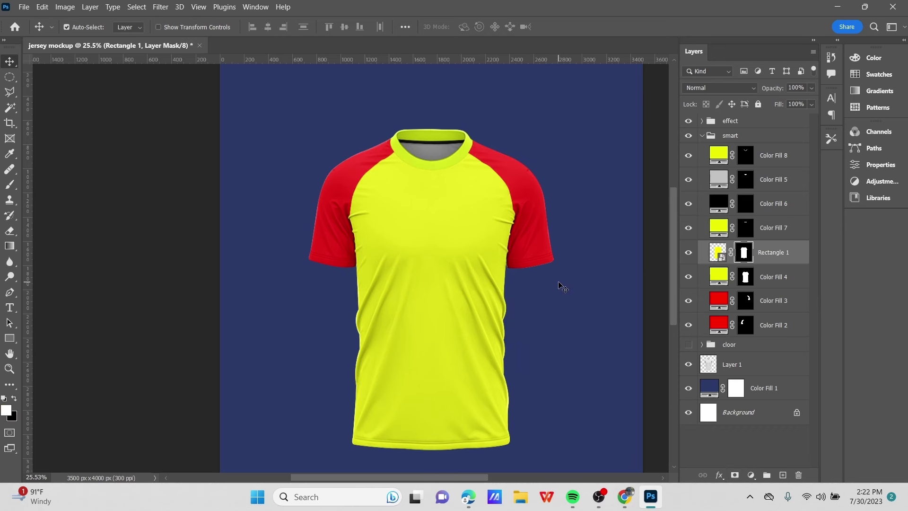
Delete the Color Fill 4 layer from the smart group
left_click(770, 280)
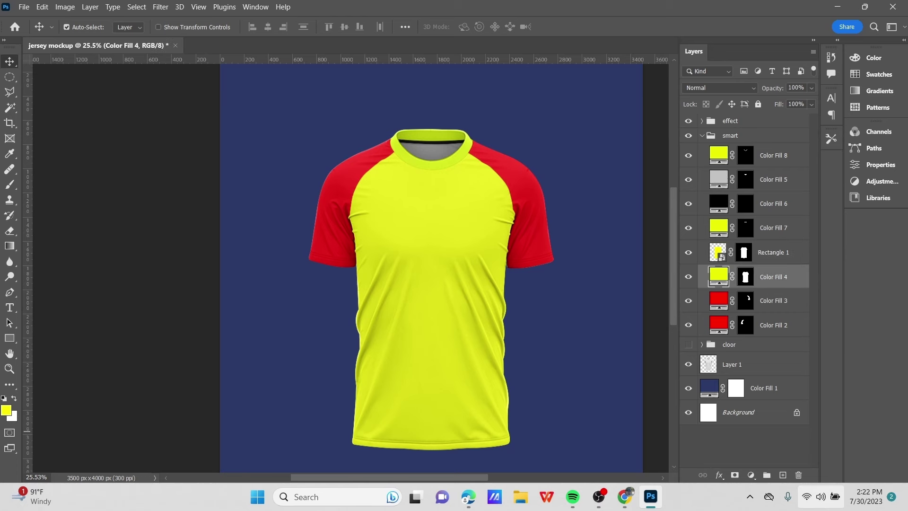
left_click(799, 475)
left_click(423, 194)
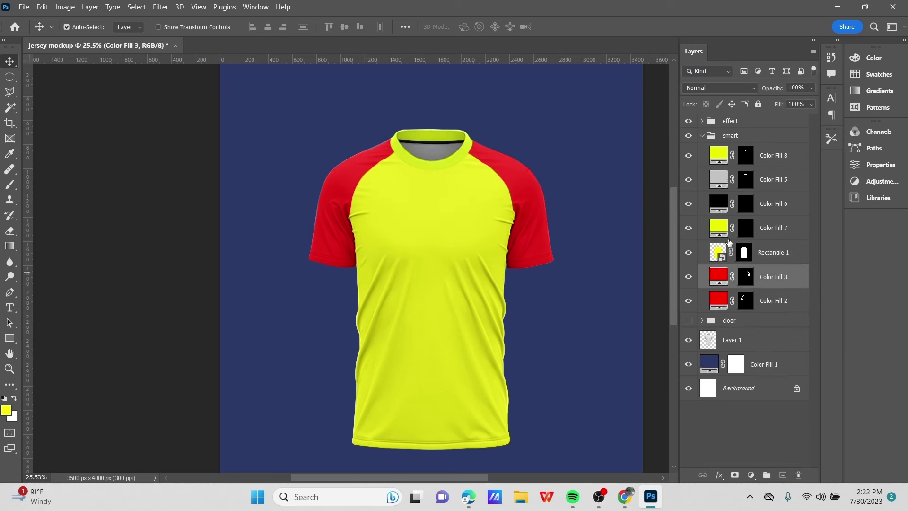
Rename the Rectangle 1 smart object layer "body"
double_click(770, 252)
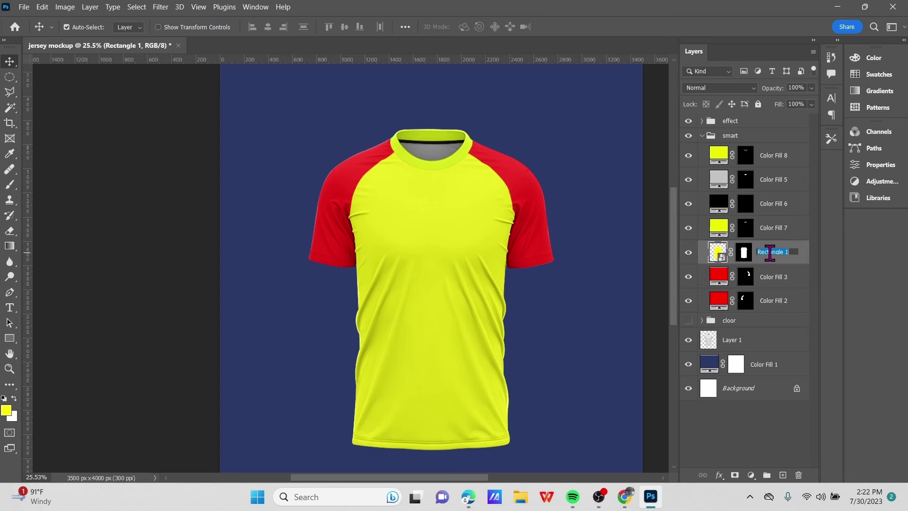
type("body")
key("Return")
scroll(588, 242, "down", 2)
scroll(503, 273, "up", 1)
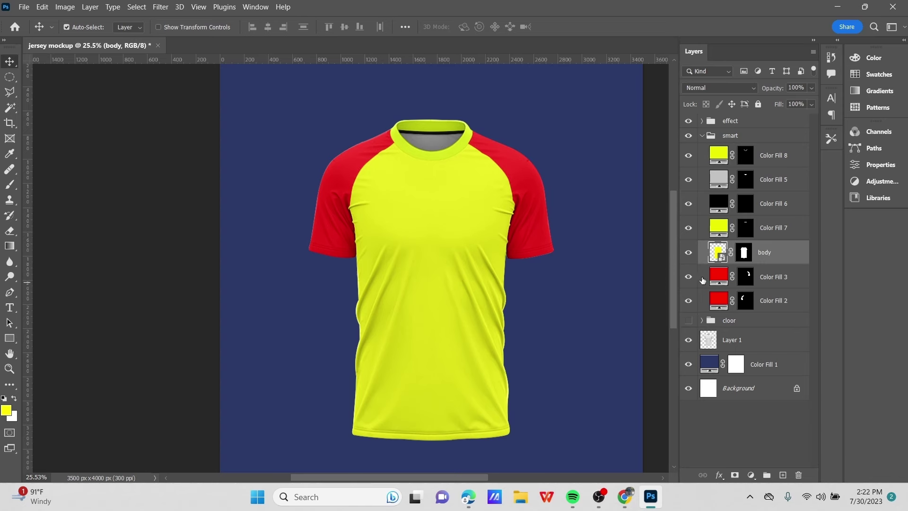
Check the fill color of Color Fill 3, the red sleeve layer above Color Fill 2
left_click(746, 282)
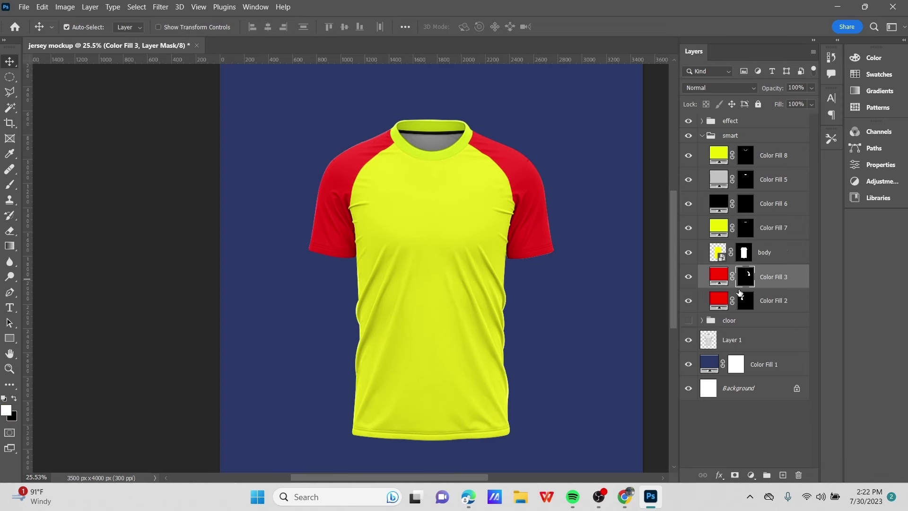
double_click(720, 280)
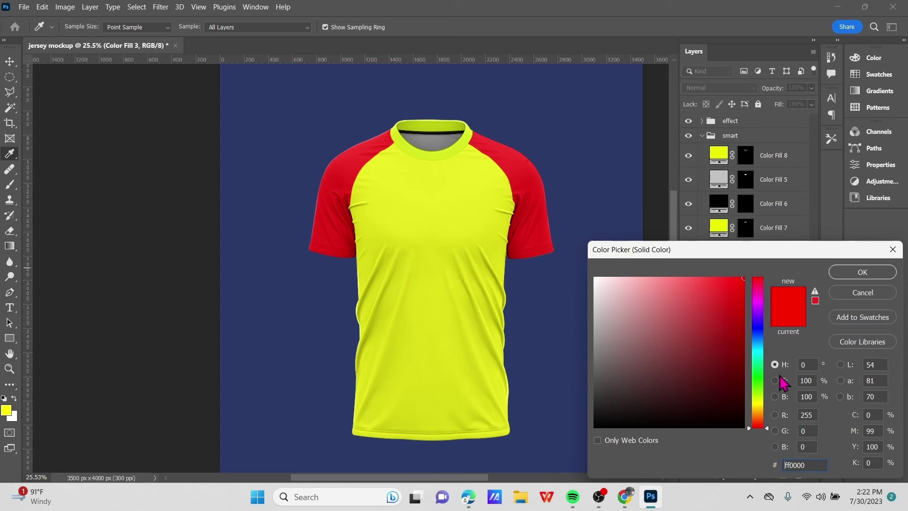
left_click(847, 275)
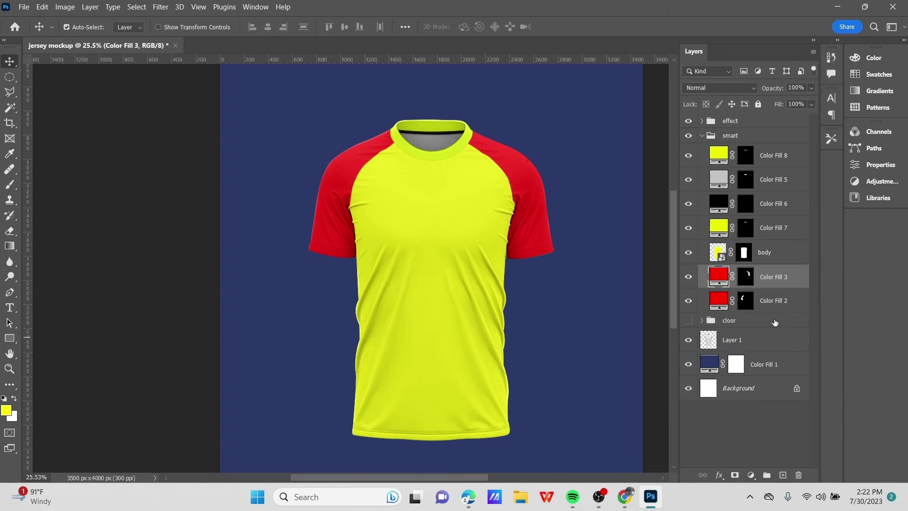
Set the foreground color to the sleeve red sampled from the shirt
left_click(7, 410)
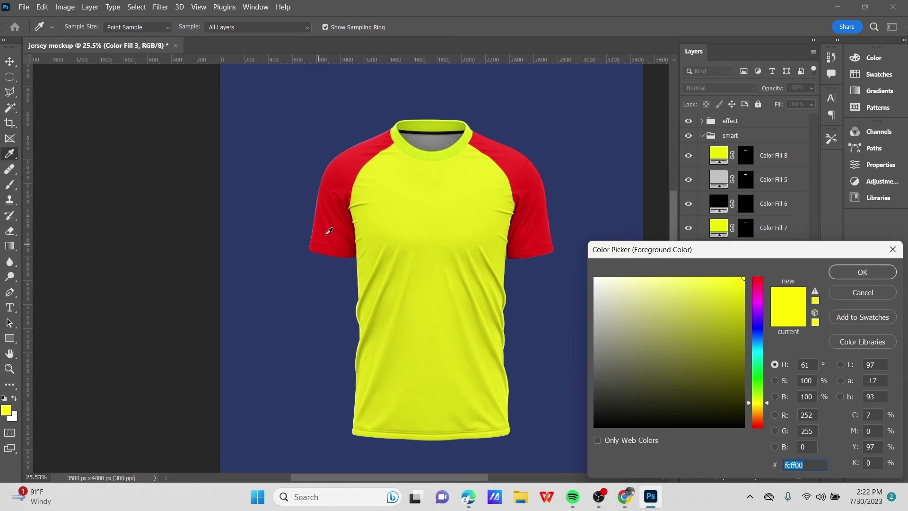
left_click(337, 179)
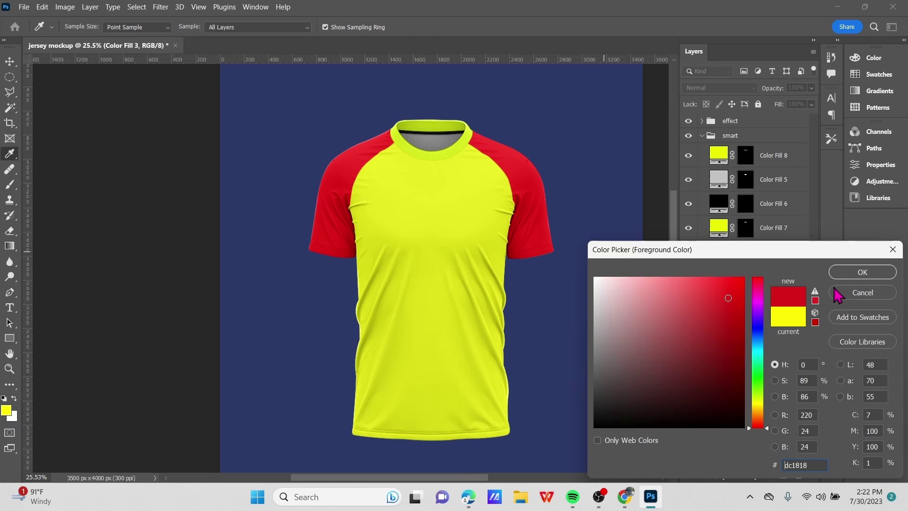
left_click(863, 273)
left_click(329, 337)
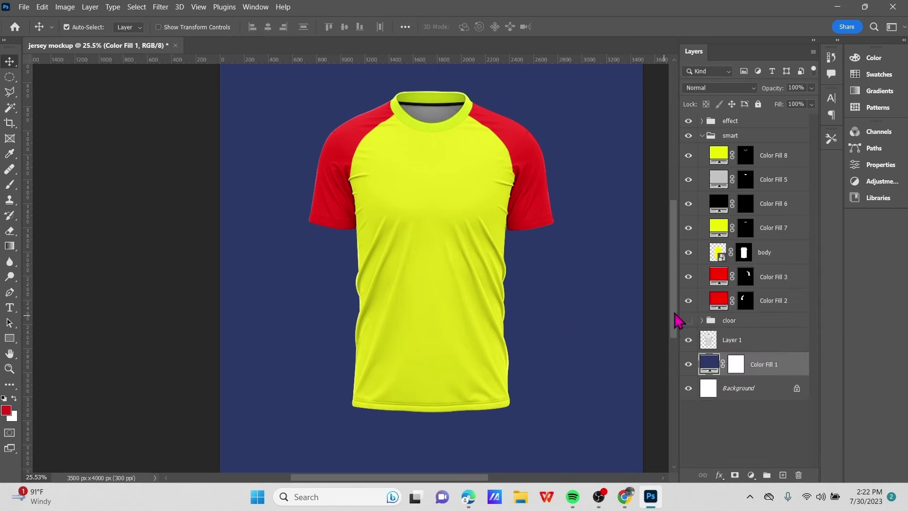
Draw a red rectangle about 730 px wide over the left-hand sleeve, directly above the Color Fill 3 layer
left_click(744, 278)
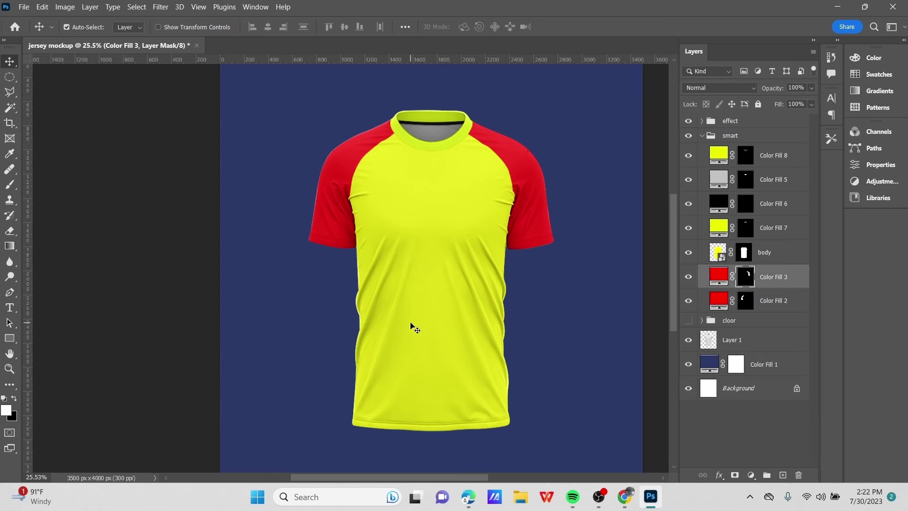
scroll(345, 242, "up", 2)
scroll(341, 240, "up", 2)
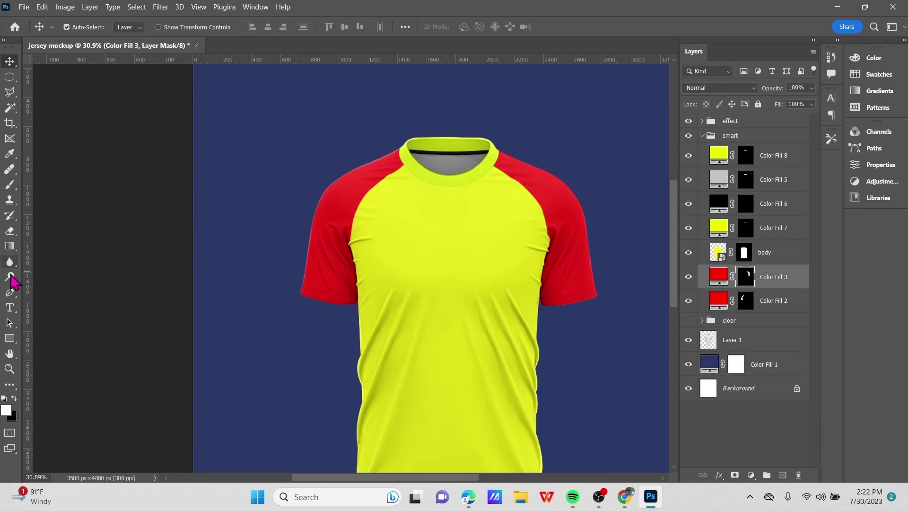
left_click(9, 338)
left_click(48, 337)
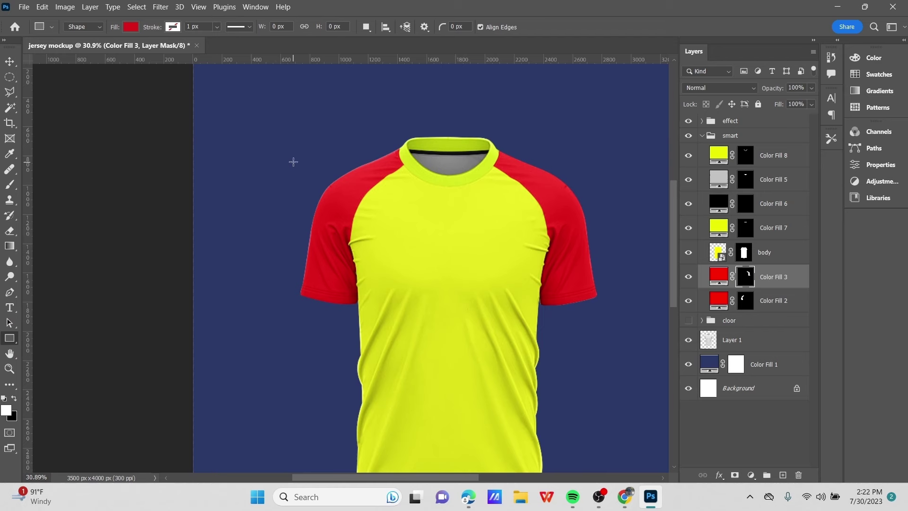
left_click_drag(293, 161, 400, 309)
Extend the red rectangle's upper and right edges to cover the whole left-hand sleeve, making it about 792 by 1105 px
left_click_drag(346, 161, 346, 145)
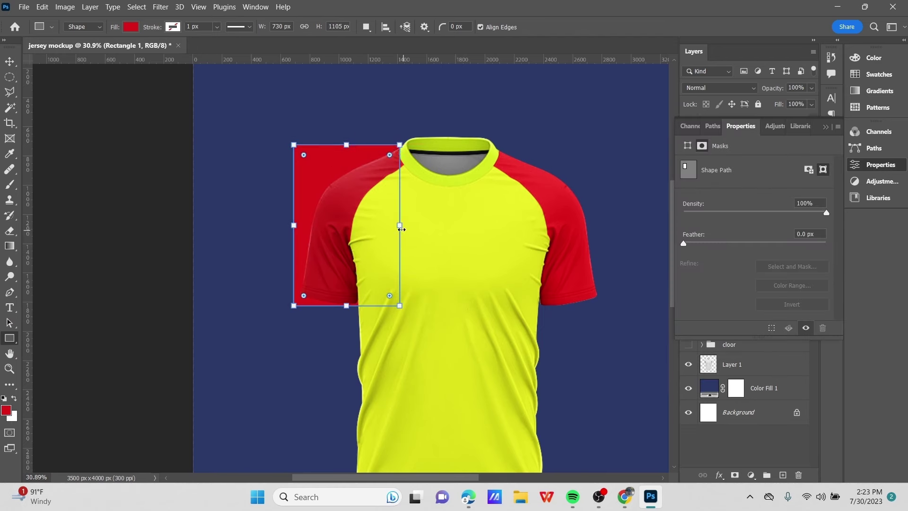
left_click_drag(401, 226, 410, 226)
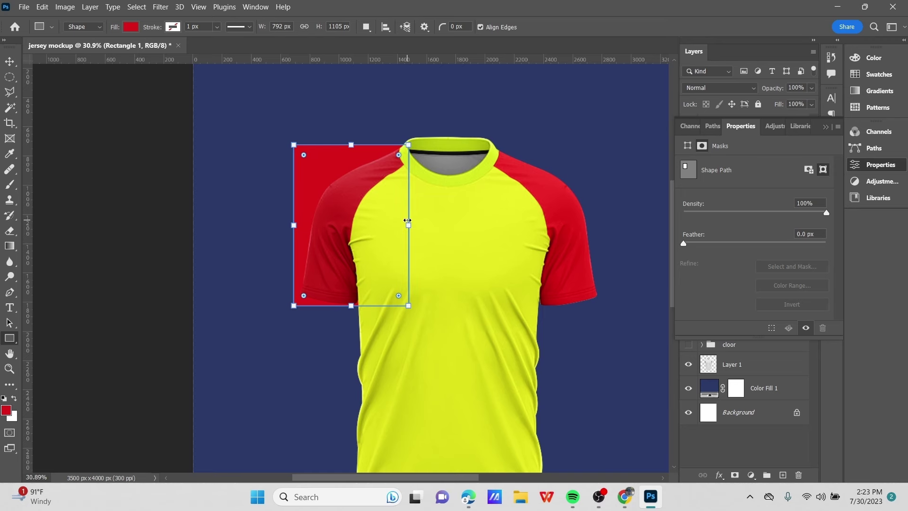
left_click(10, 61)
scroll(236, 151, "up", 1)
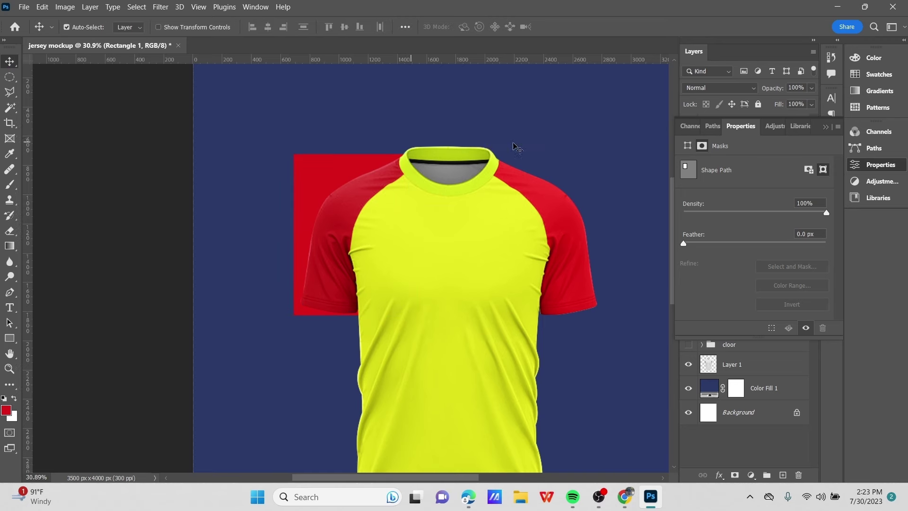
left_click(826, 126)
scroll(547, 130, "up", 1)
left_click(582, 226)
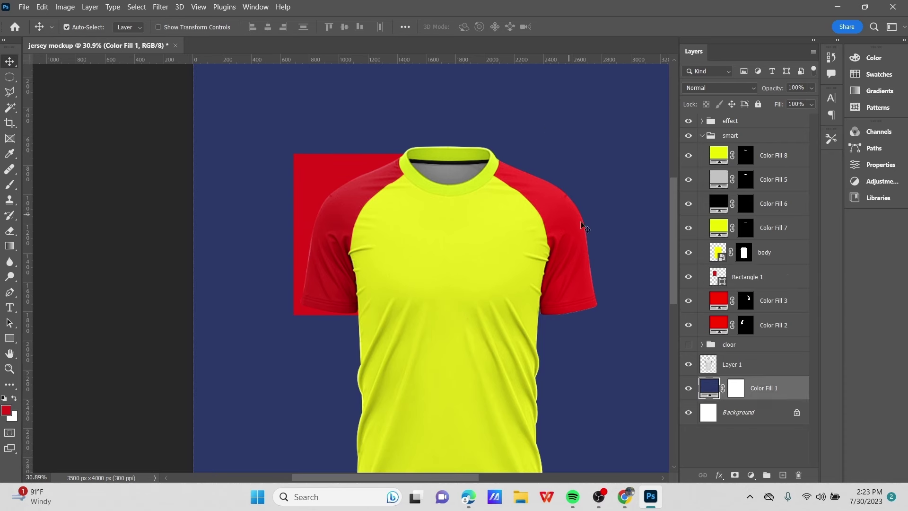
Duplicate Rectangle 1 and move the copy across to cover the right-hand sleeve
left_click(749, 282)
key("ctrl+j")
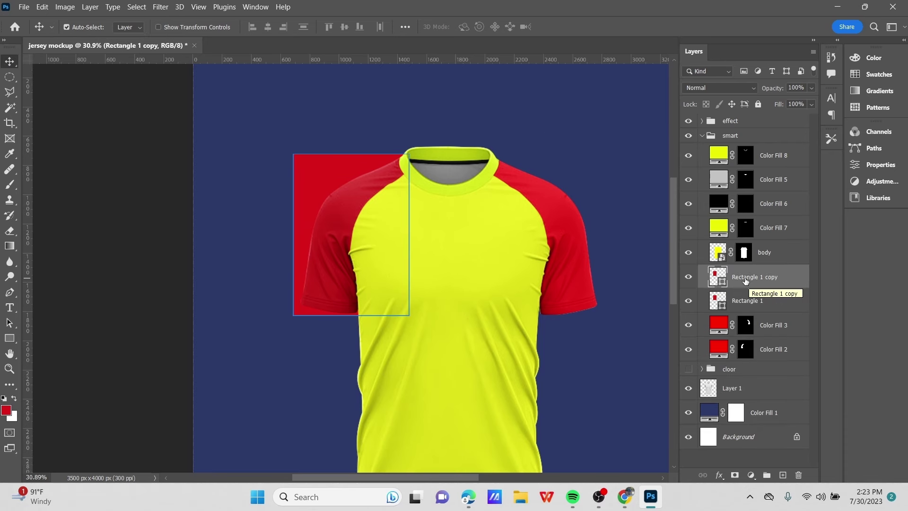
left_click_drag(341, 167, 538, 168)
left_click(761, 306, "shift")
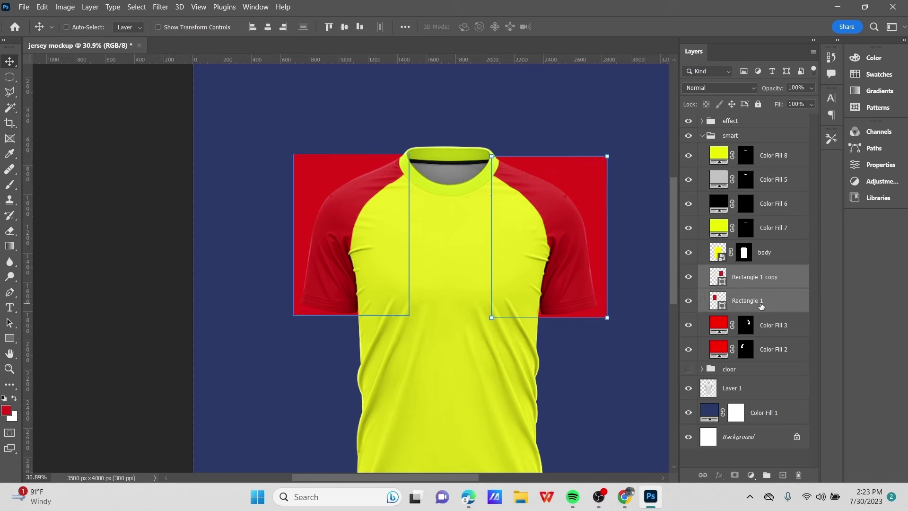
key("ctrl")
left_click(560, 198)
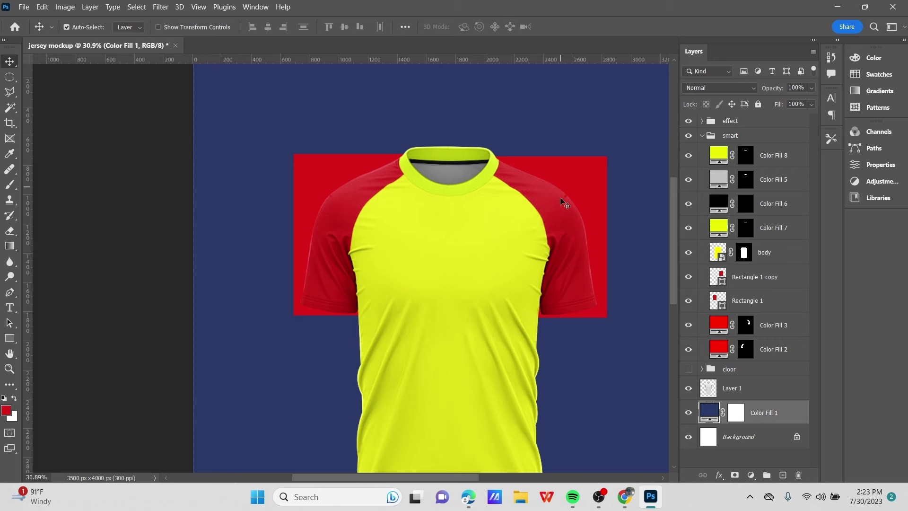
left_click(320, 186)
Reorder the sleeve layers so Rectangle 1 sits between Color Fill 3 and Color Fill 2, with Rectangle 1 copy above Color Fill 3
left_click(800, 331)
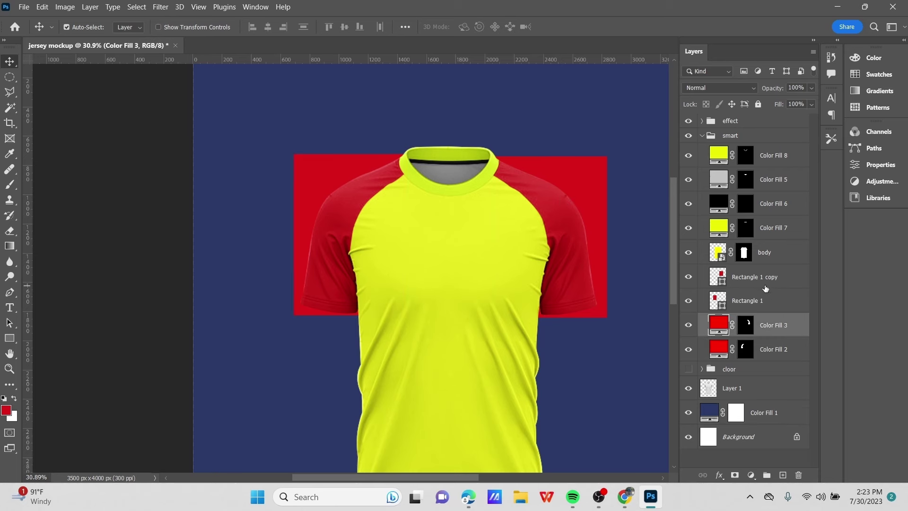
left_click_drag(767, 282, 768, 354)
left_click(215, 160)
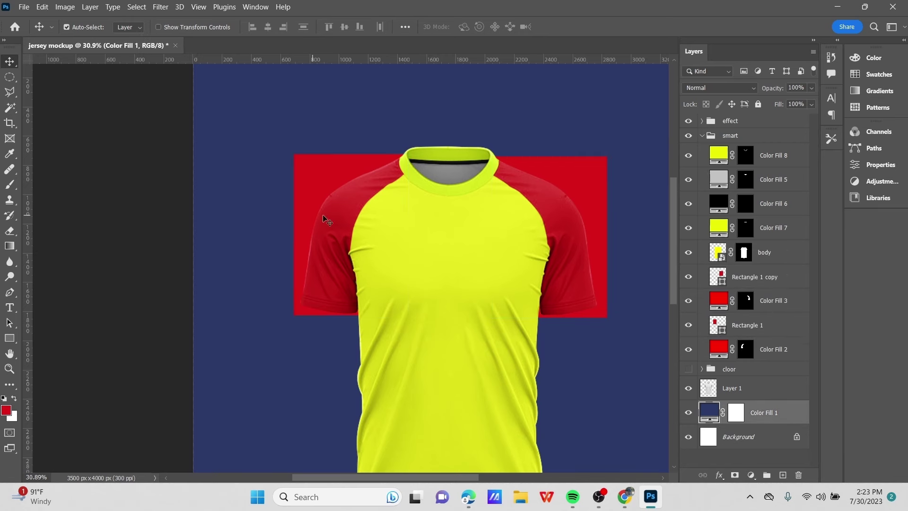
scroll(328, 220, "down", 1)
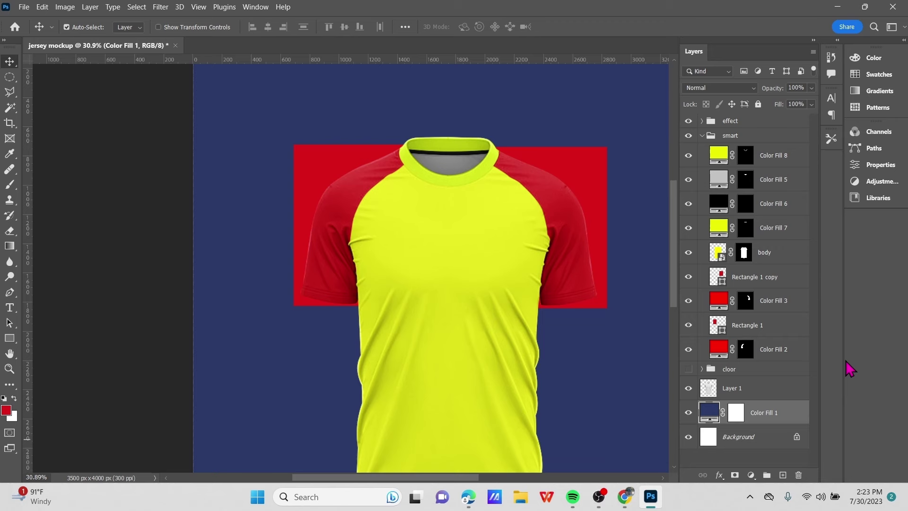
Convert Rectangle 1 copy and Rectangle 1 into separate smart objects
right_click(760, 284)
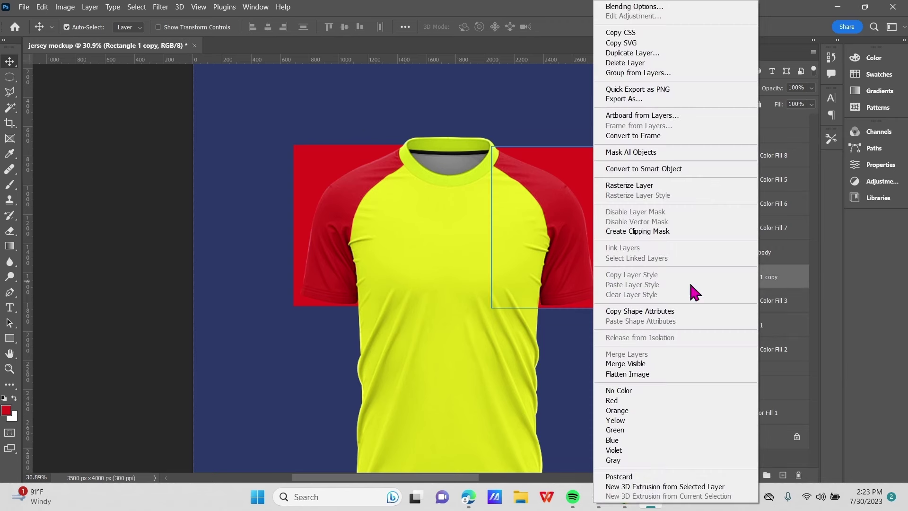
left_click(636, 172)
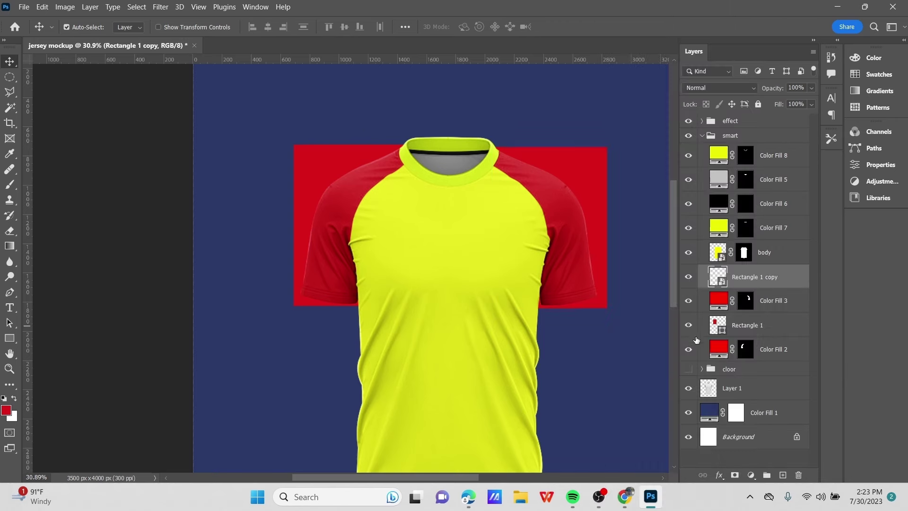
right_click(739, 327)
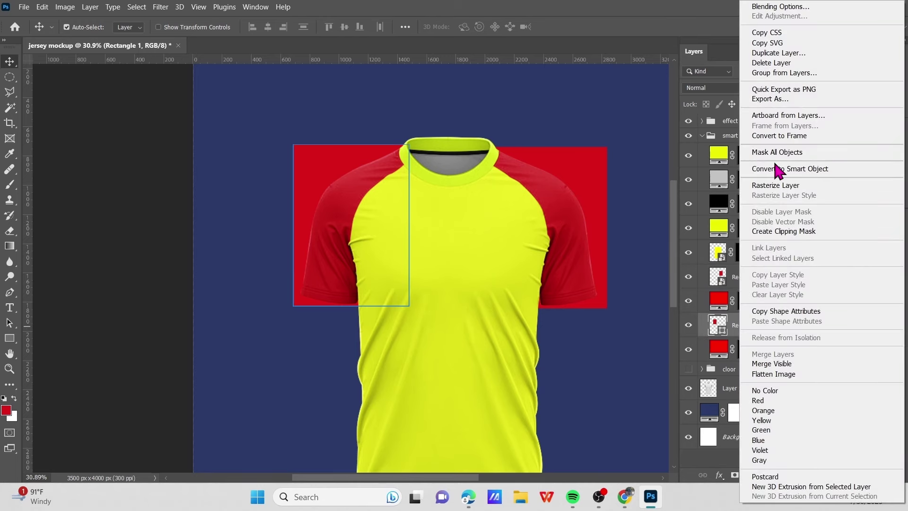
left_click(778, 169)
left_click(663, 261)
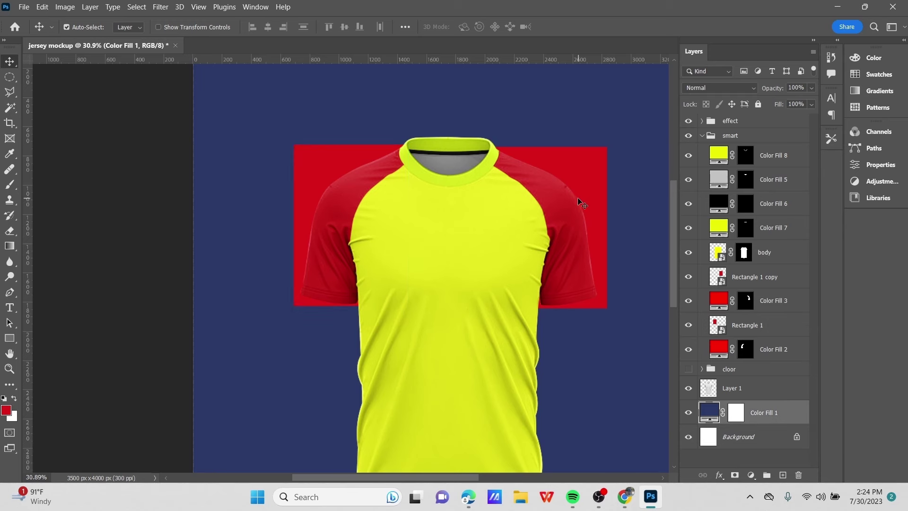
Distort Rectangle 1 copy by pulling its upper outer corner in to the right-hand shoulder of the shirt
left_click(751, 281)
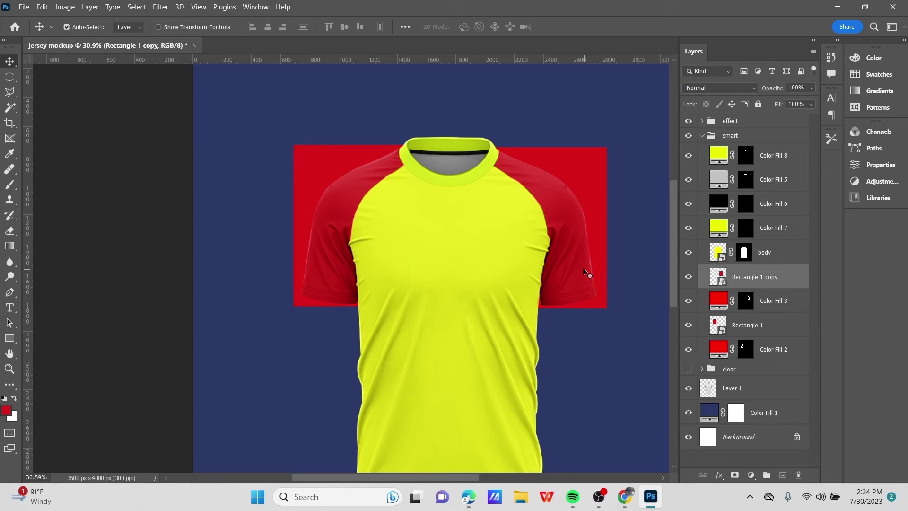
key("ctrl+t")
scroll(587, 256, "up", 1)
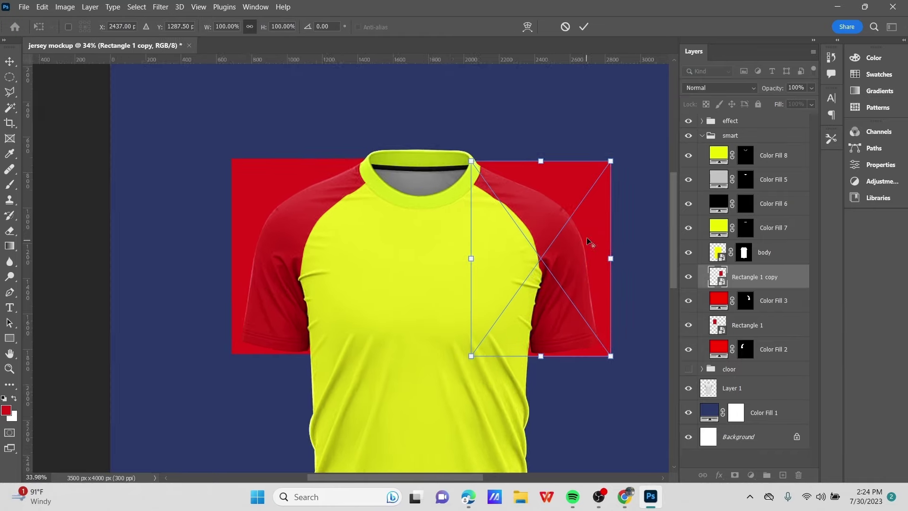
scroll(587, 241, "up", 5)
right_click(473, 175)
left_click(490, 248)
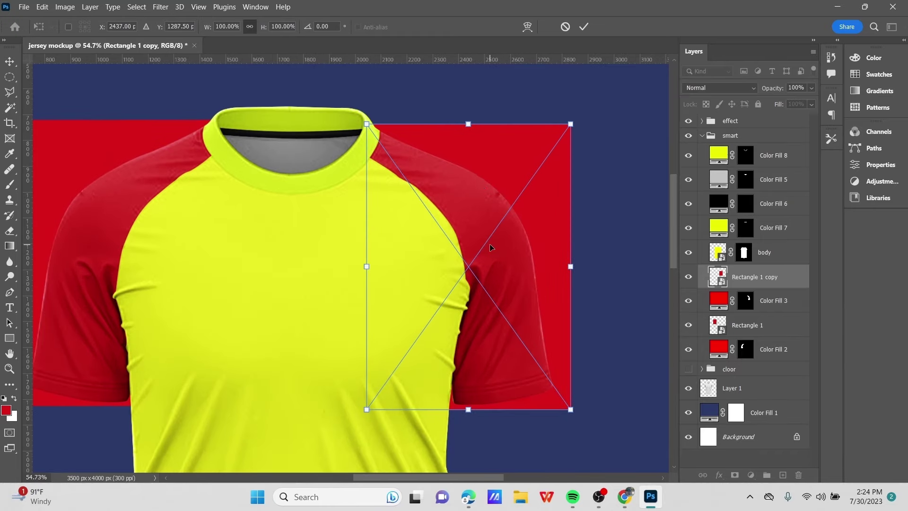
left_click_drag(556, 129, 520, 179)
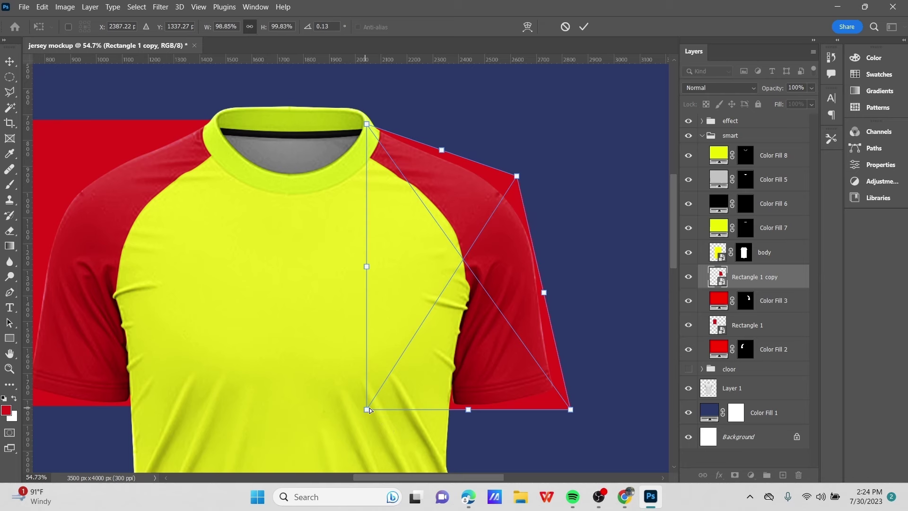
mouse_move(367, 408)
left_mouse_down()
mouse_move(437, 412)
mouse_move(384, 419)
mouse_move(378, 407)
left_mouse_up()
key("ctrl+z")
Warp Rectangle 1 copy so its corners and edges curve around the shoulder, outer sleeve and hem of the right-hand sleeve
right_click(474, 194)
left_click(498, 320)
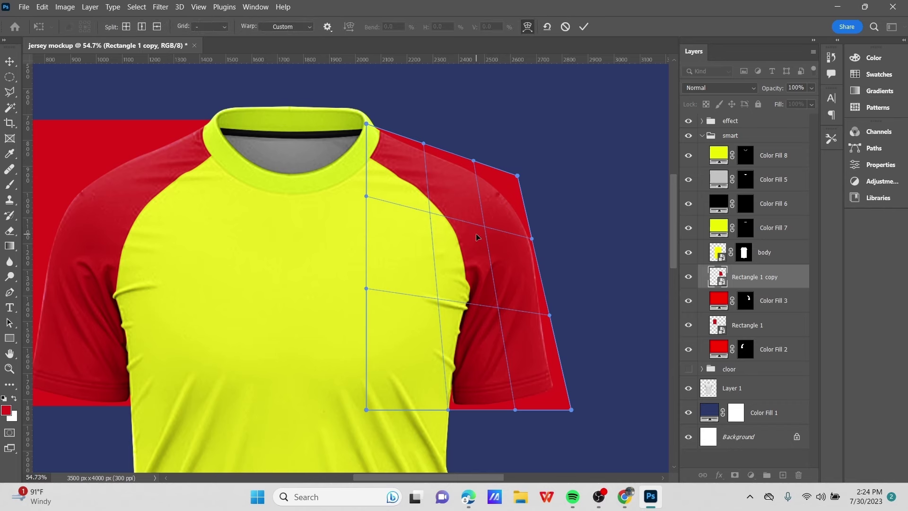
scroll(476, 233, "up", 3)
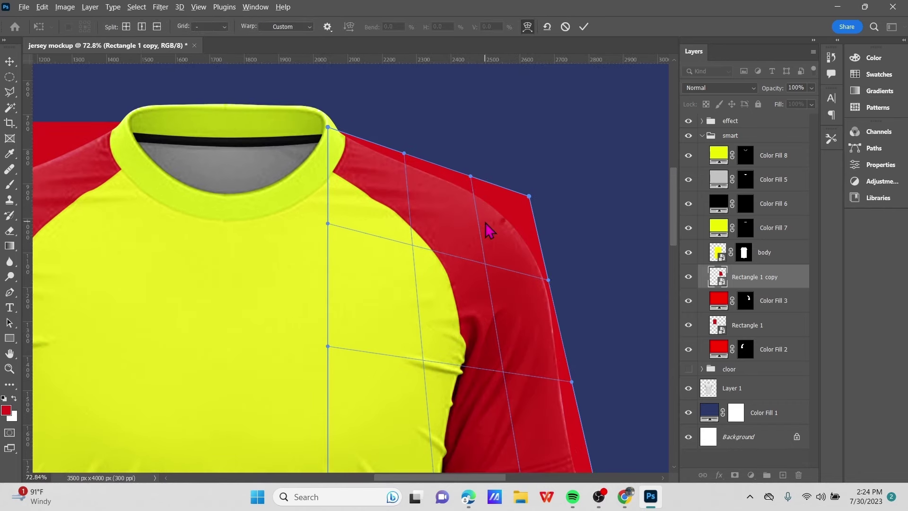
scroll(486, 215, "down", 2)
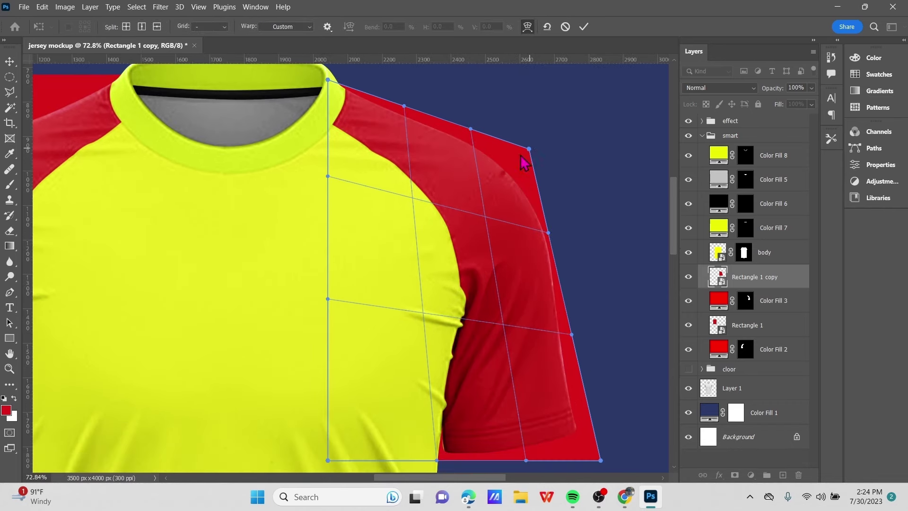
left_click_drag(530, 154, 521, 173)
left_click_drag(548, 232, 563, 245)
scroll(577, 268, "down", 2)
left_click_drag(601, 367, 596, 337)
scroll(355, 335, "down", 1)
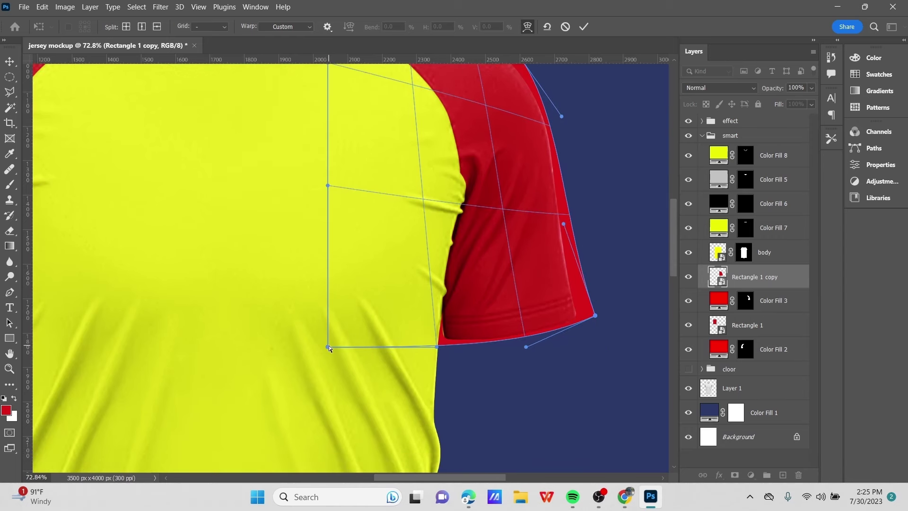
left_click_drag(328, 347, 353, 350)
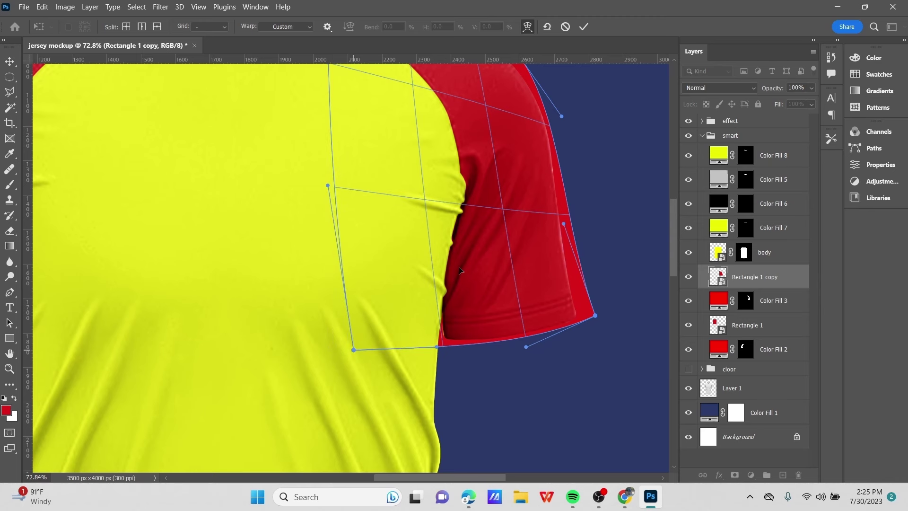
Fine-tune the warp along the shoulder and outer edge to follow the right-hand sleeve closely, and apply the transform
scroll(459, 270, "up", 5)
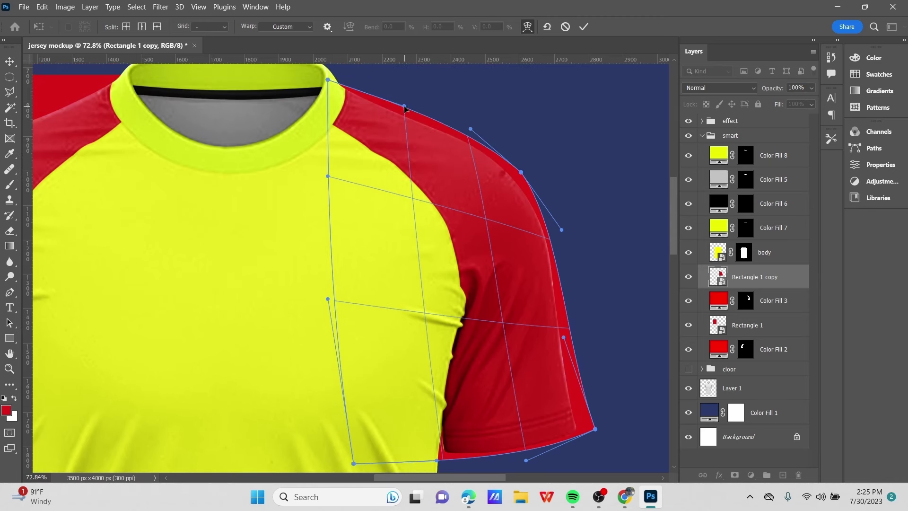
left_click_drag(404, 109, 404, 115)
scroll(458, 192, "down", 1)
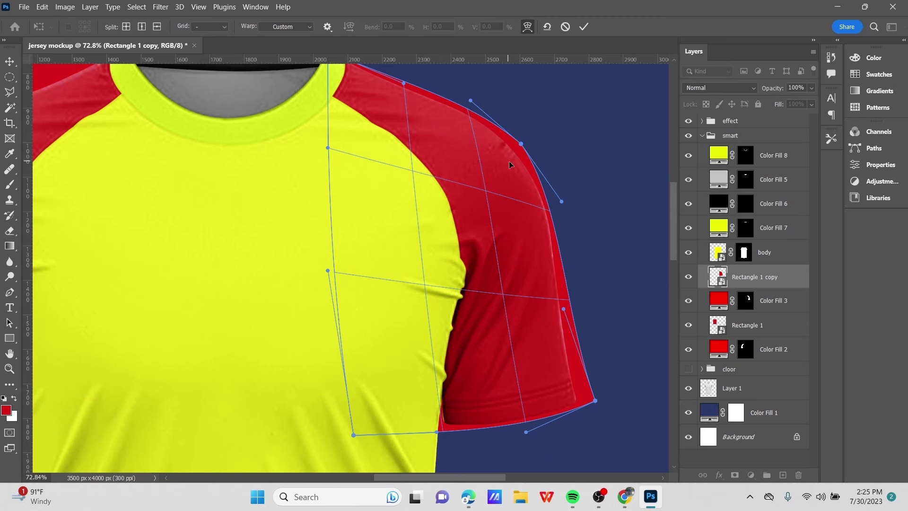
left_click_drag(474, 101, 468, 101)
left_click_drag(518, 147, 512, 144)
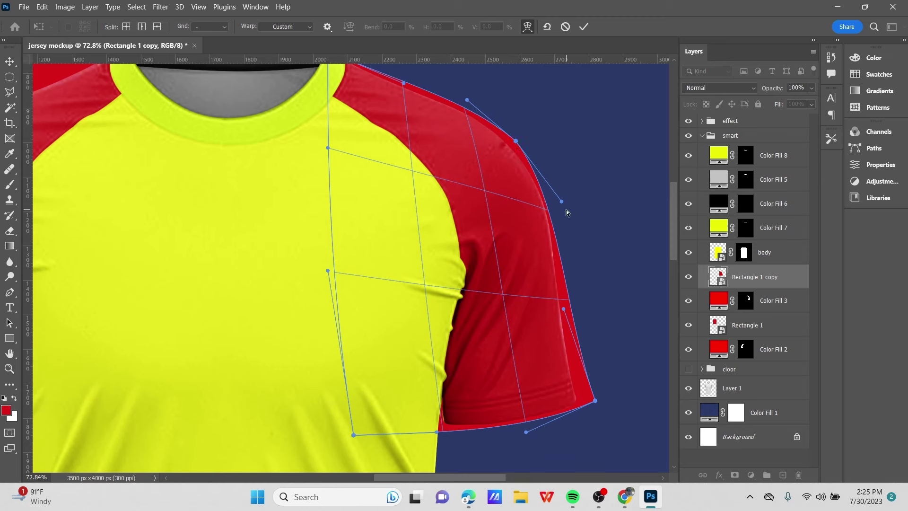
left_click_drag(570, 204, 570, 203)
left_click_drag(564, 309, 559, 310)
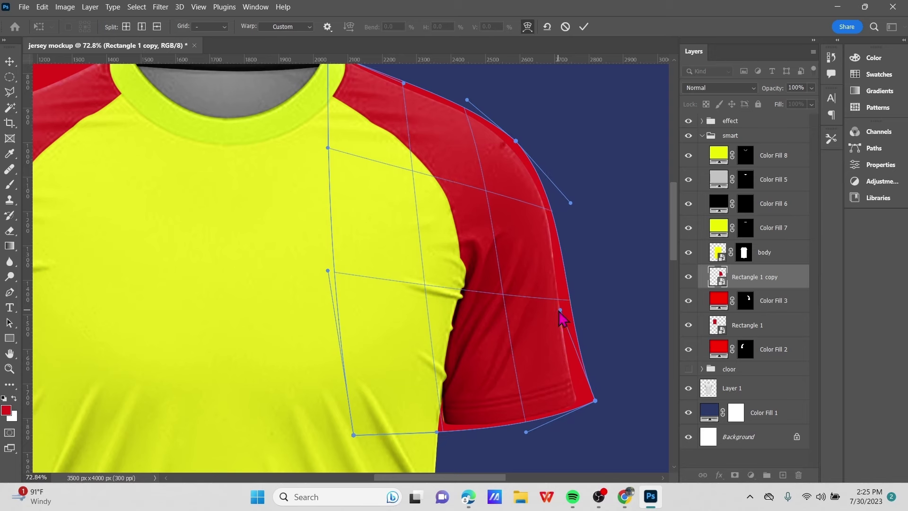
mouse_move(595, 402)
left_mouse_down()
mouse_move(594, 411)
mouse_move(595, 401)
left_mouse_up()
scroll(507, 310, "down", 3)
left_click(584, 26)
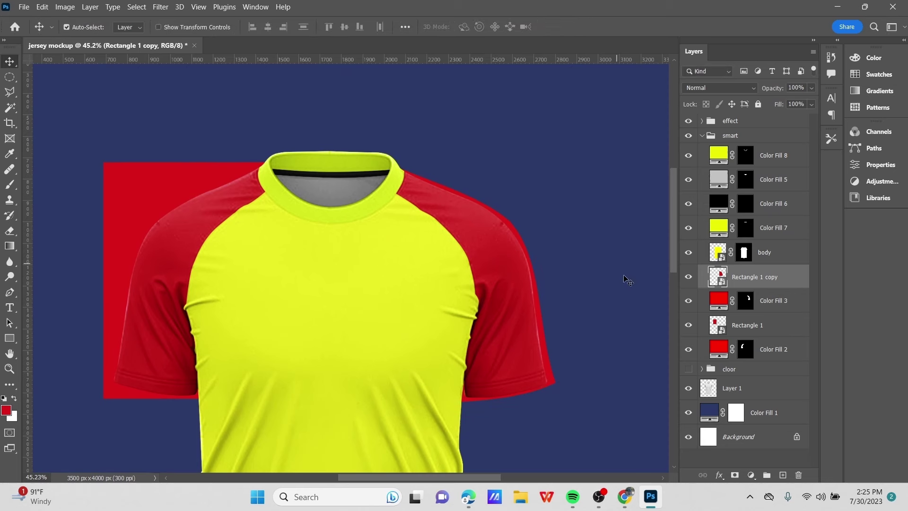
Mask Rectangle 1 copy to the right-hand sleeve using Color Fill 3's mask shape, and delete the Color Fill 3 layer
left_click(745, 304, "ctrl")
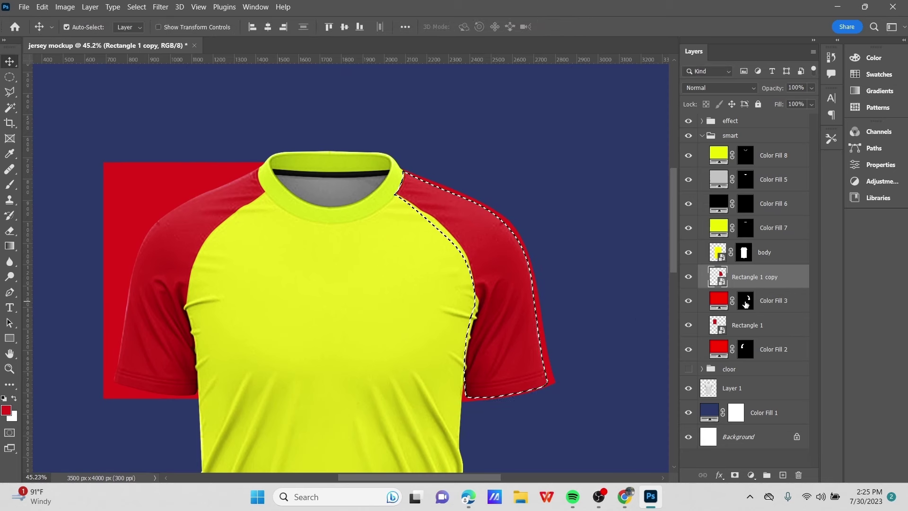
left_click(734, 475)
scroll(572, 308, "down", 1)
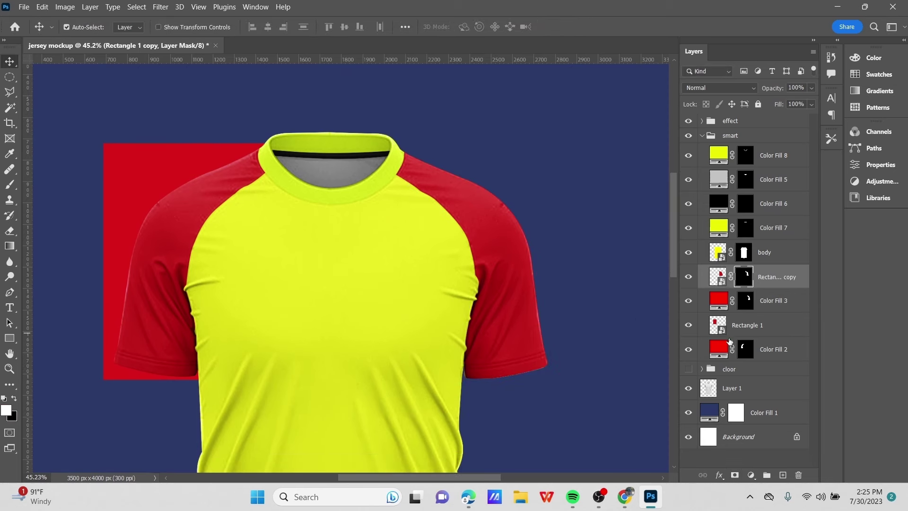
left_click(764, 300)
left_click(799, 474)
left_click(426, 194)
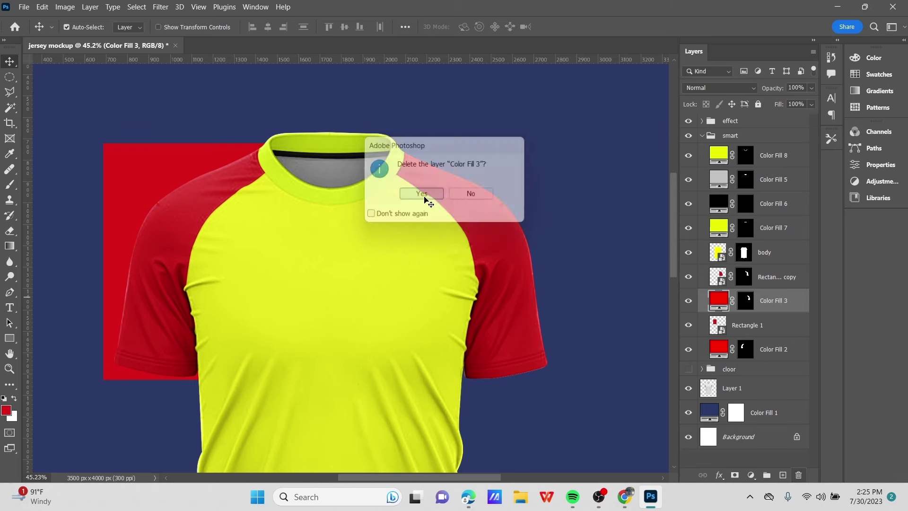
Distort Rectangle 1 by pulling its upper outer corner in to the left-hand shoulder of the shirt, and apply the transform
scroll(456, 267, "down", 2)
scroll(457, 267, "down", 1)
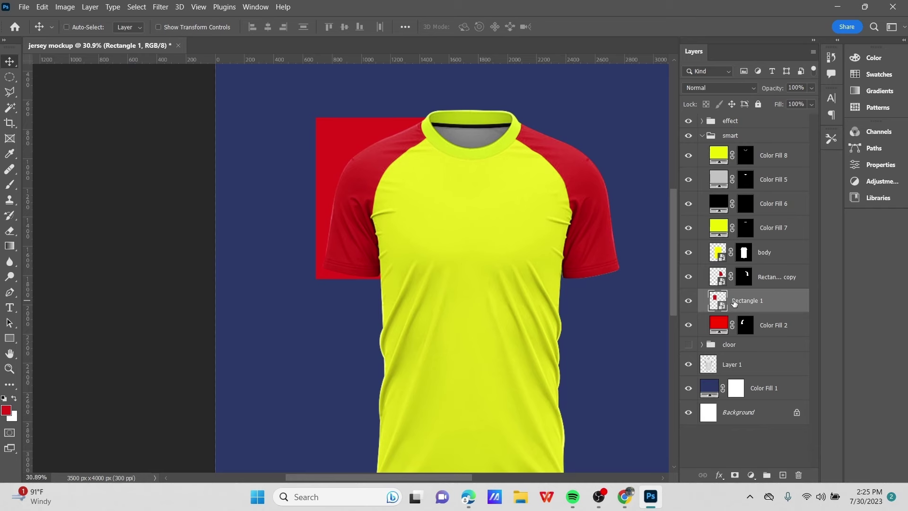
key("ctrl+t")
scroll(410, 262, "up", 3)
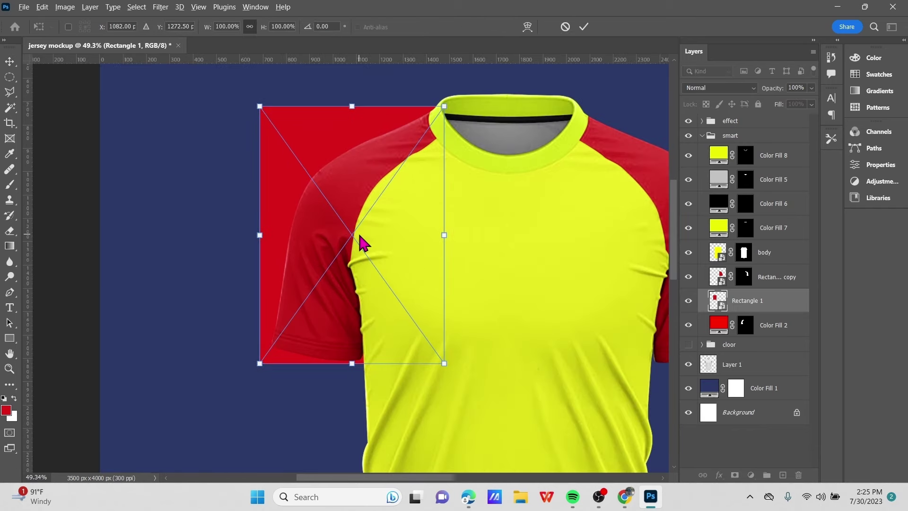
scroll(312, 222, "up", 2)
right_click(313, 219)
left_click(334, 297)
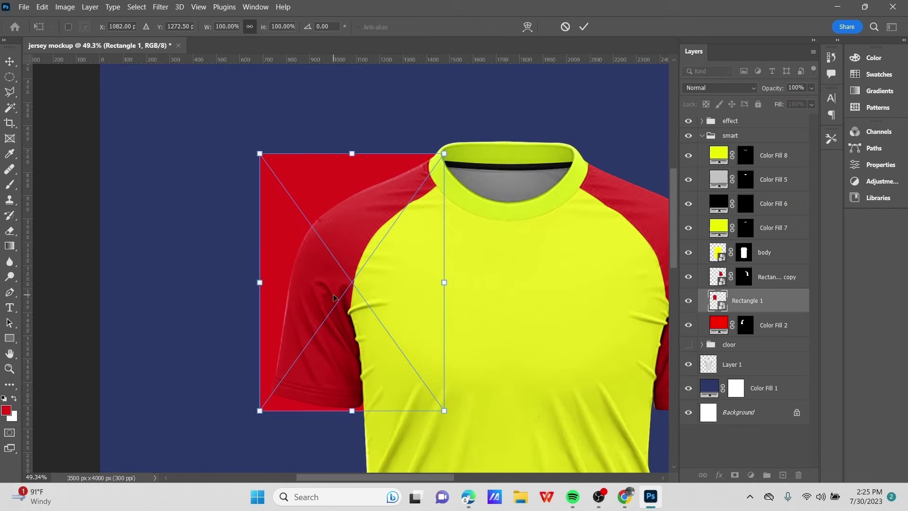
left_click_drag(262, 156, 305, 200)
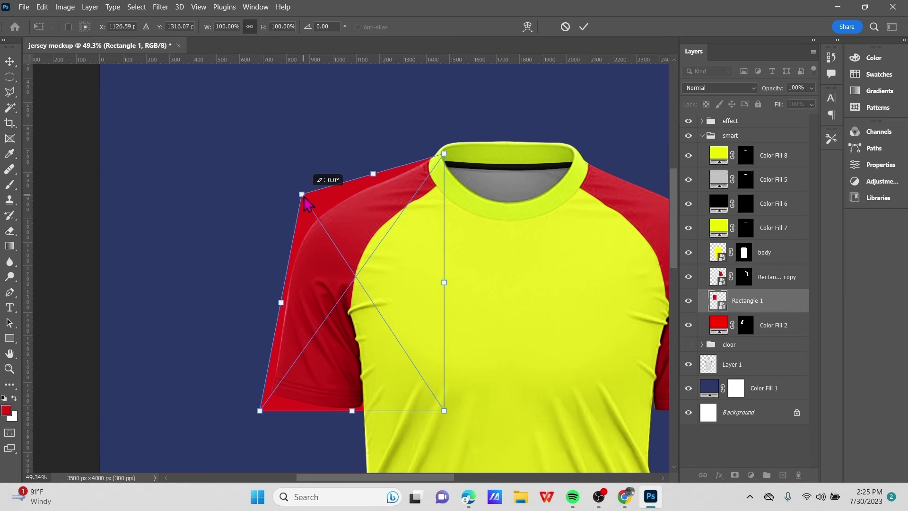
left_click(583, 27)
Warp Rectangle 1 so its upper edge curves along the left-hand shoulder up to the collar
scroll(368, 199, "up", 1)
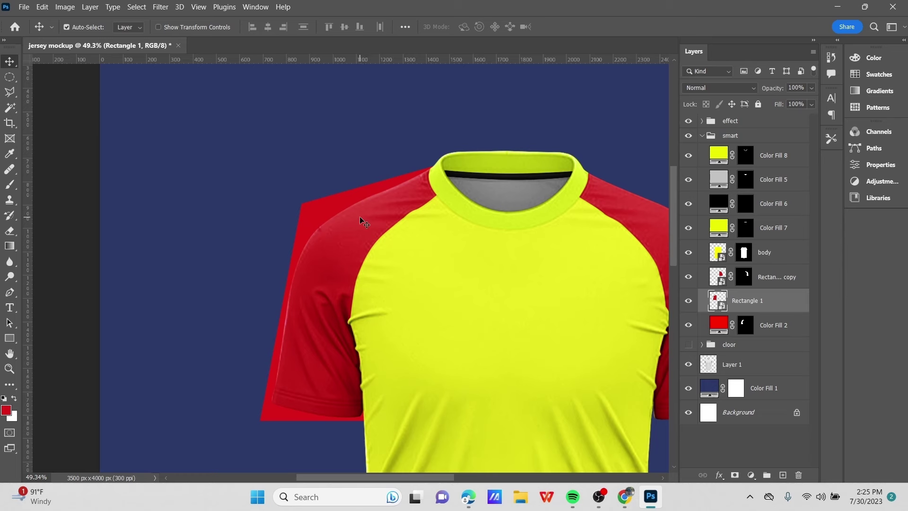
key("ctrl+t")
right_click(360, 217)
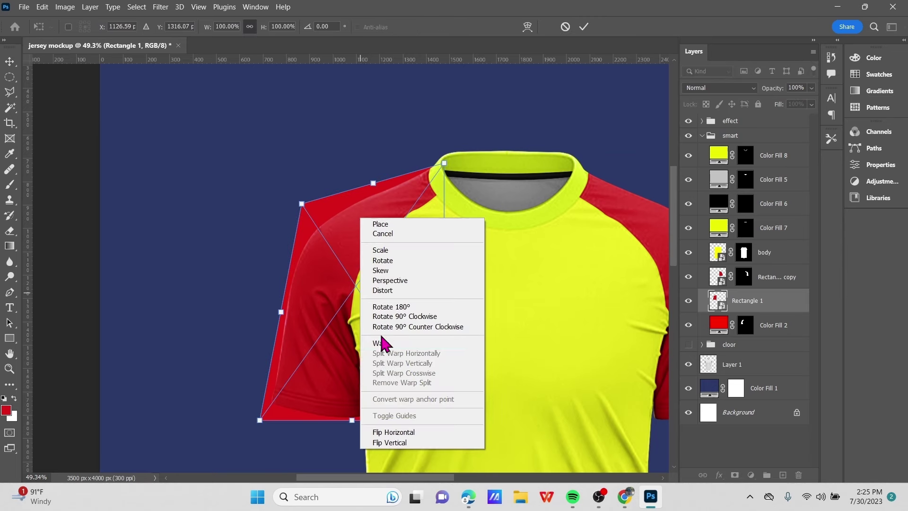
left_click(382, 343)
scroll(285, 199, "down", 1)
left_click_drag(301, 177, 305, 207)
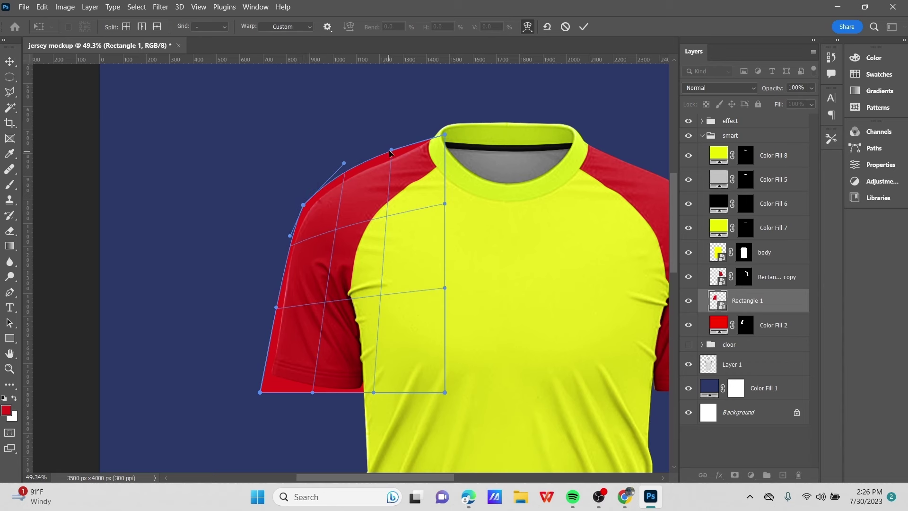
left_click_drag(391, 150, 396, 151)
left_click_drag(446, 136, 449, 131)
left_click_drag(393, 153, 396, 157)
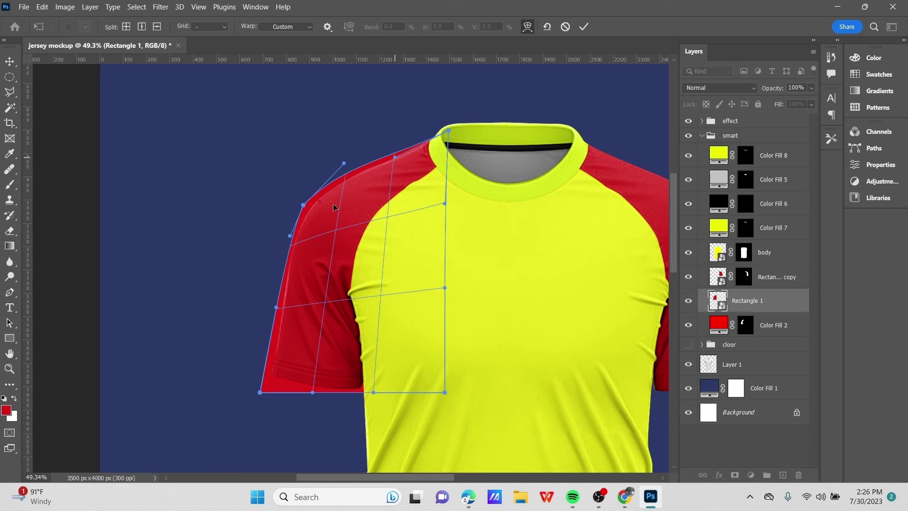
Adjust Rectangle 1's warp at the outer shoulder, hem and inner edge to fit the left-hand sleeve, and apply it
left_click_drag(303, 204, 303, 211)
left_click_drag(261, 397, 265, 378)
left_click_drag(312, 395, 313, 399)
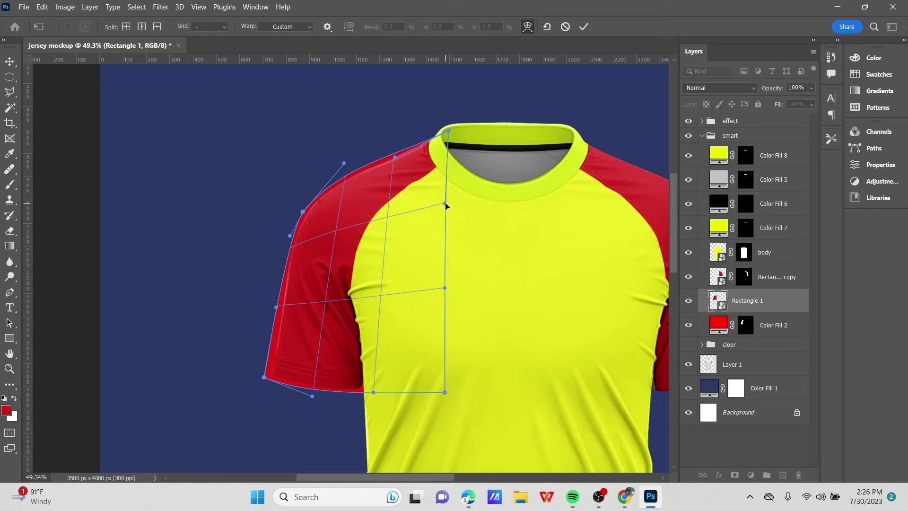
left_click_drag(445, 205, 437, 206)
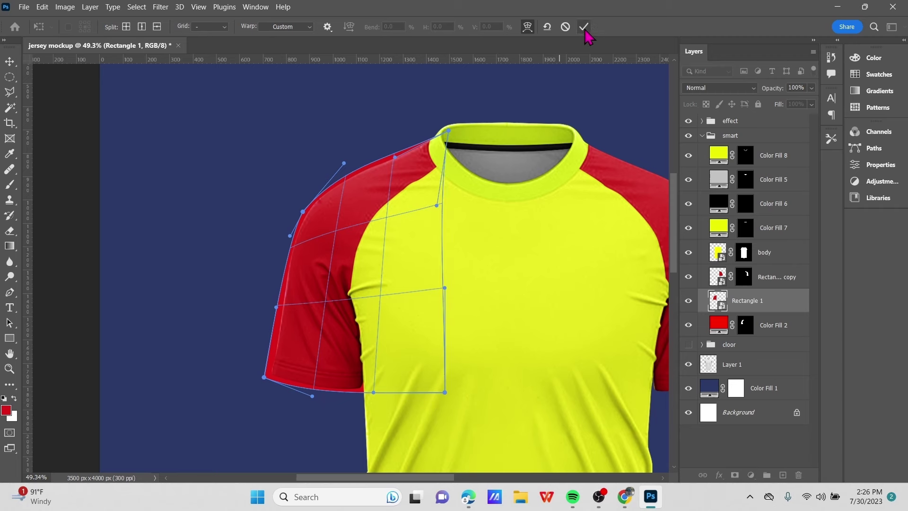
left_click(584, 28)
Mask Rectangle 1 to the left-hand sleeve using Color Fill 2's mask shape, and delete the Color Fill 2 layer
scroll(511, 163, "down", 2)
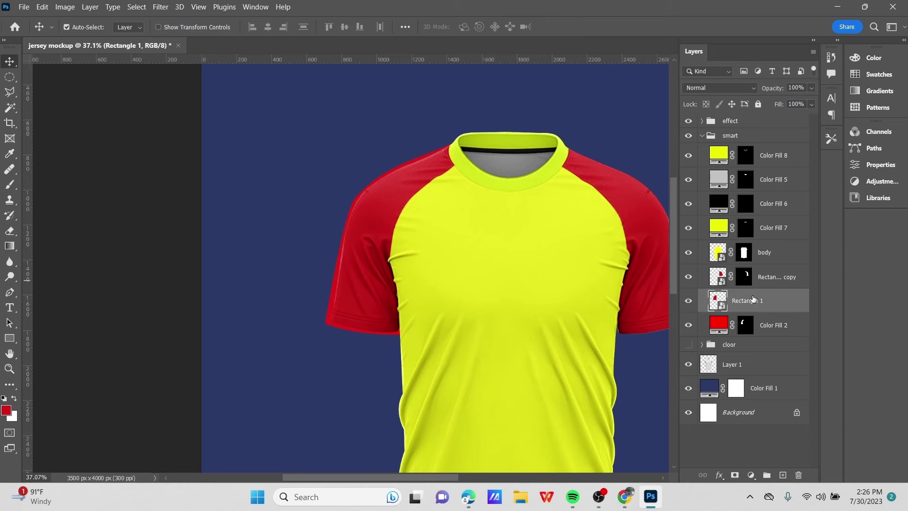
left_click(746, 326, "ctrl")
left_click(735, 475)
scroll(392, 159, "down", 1)
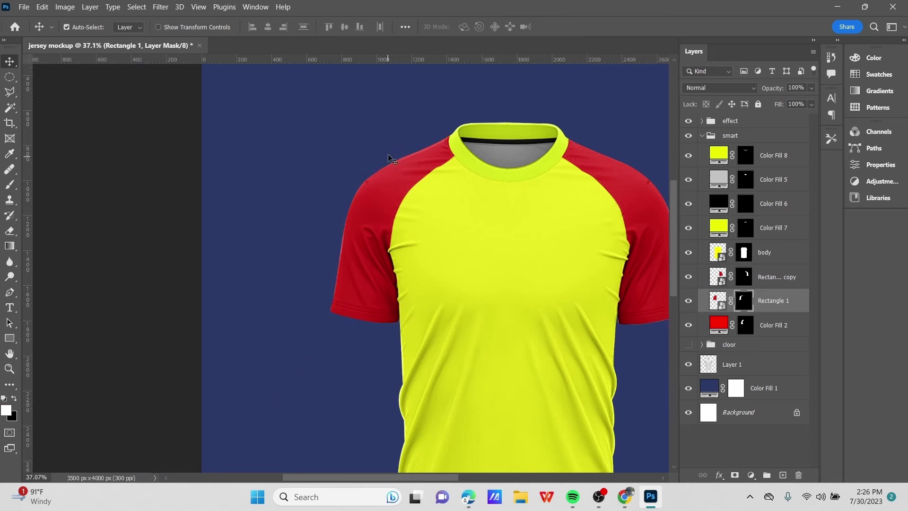
scroll(391, 159, "down", 1)
left_click(762, 329)
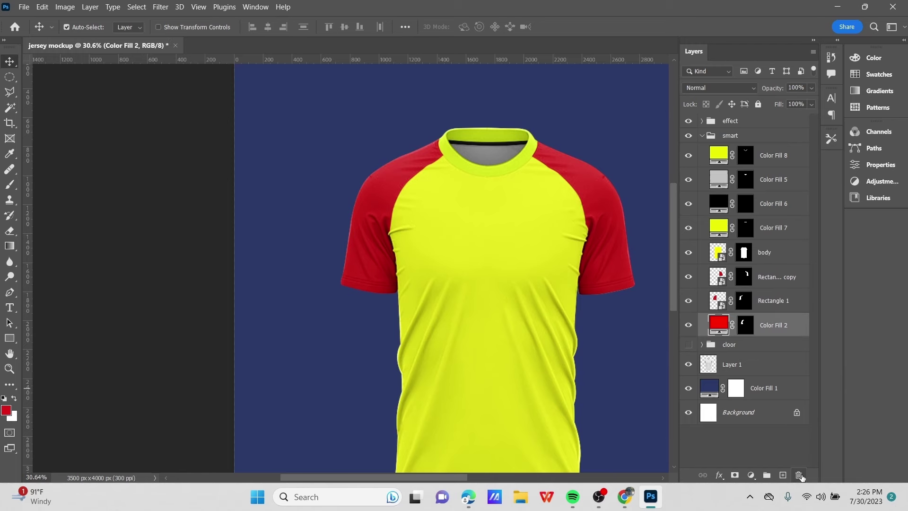
left_click(798, 475)
left_click(442, 191)
Rename the Rectangle 1 copy layer as "left arm" and the Rectangle 1 layer as "right arm"
left_click_drag(646, 179, 496, 179)
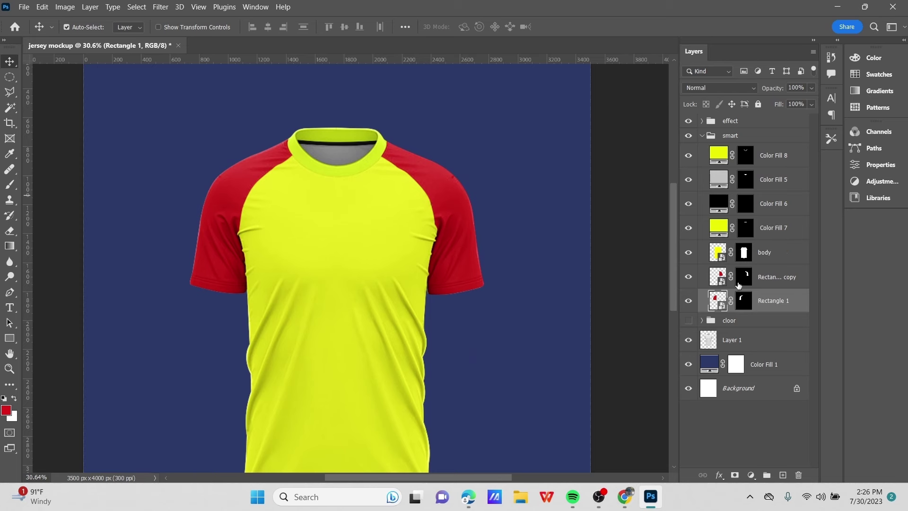
left_click(767, 281)
double_click(769, 279)
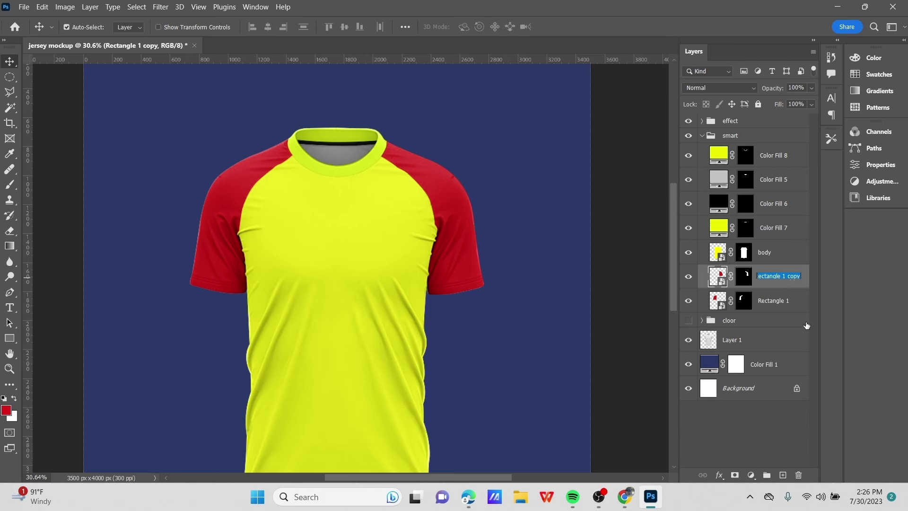
key("BackSpace")
key("Return")
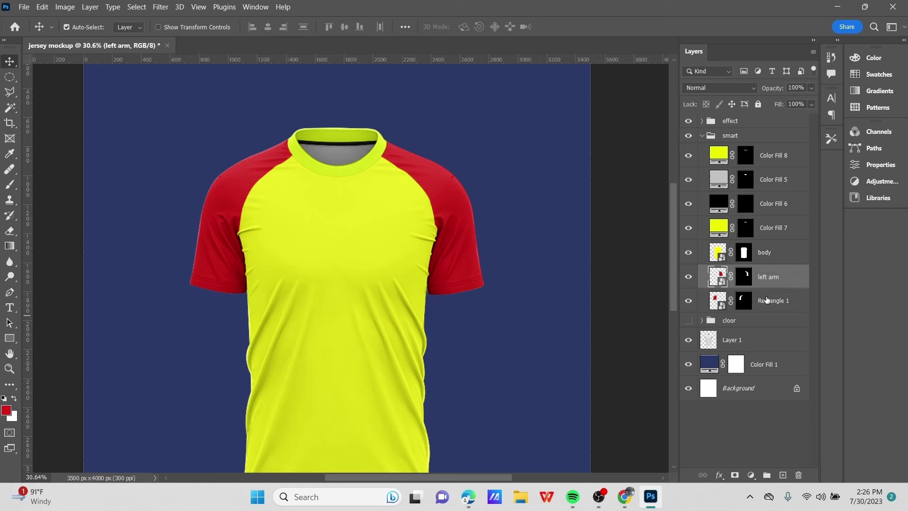
double_click(771, 301)
type("right arm")
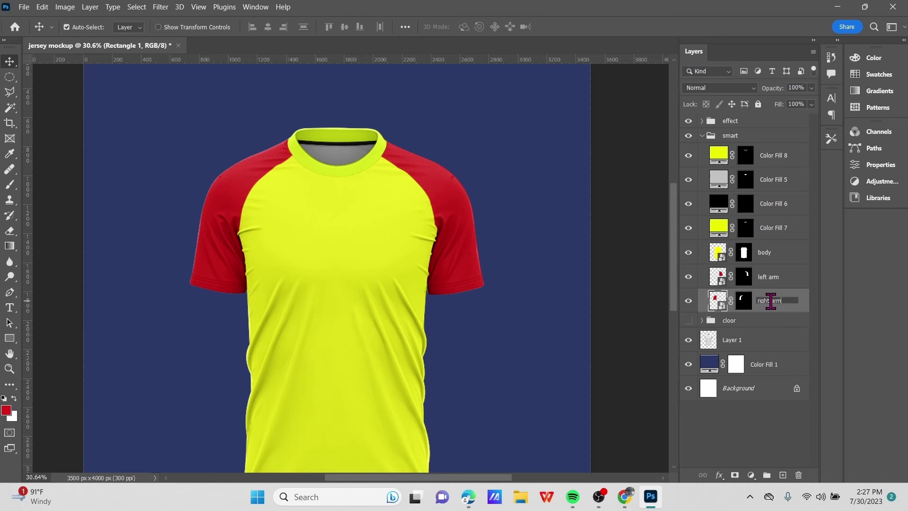
key("Return")
Toggle Color Fill 7's visibility to check which shirt part it covers, and examine the whole jersey
scroll(659, 271, "down", 1)
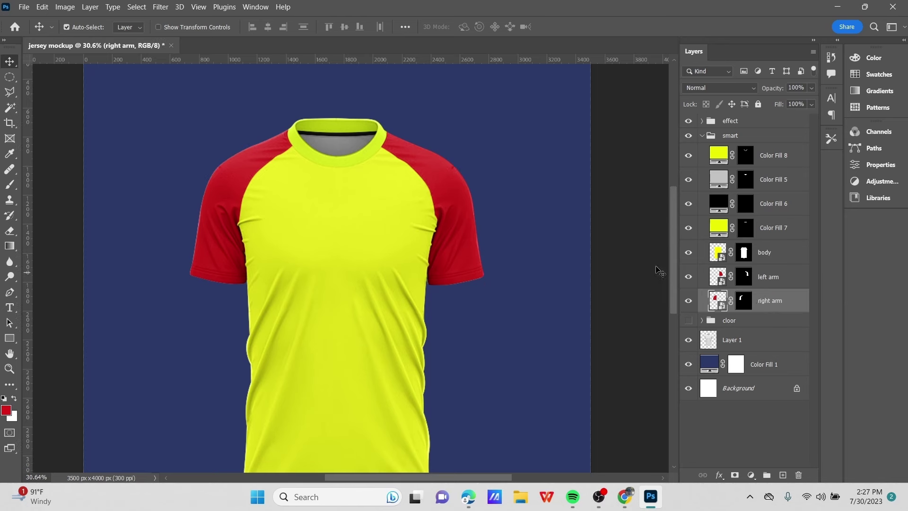
scroll(416, 206, "up", 2)
left_click(691, 229)
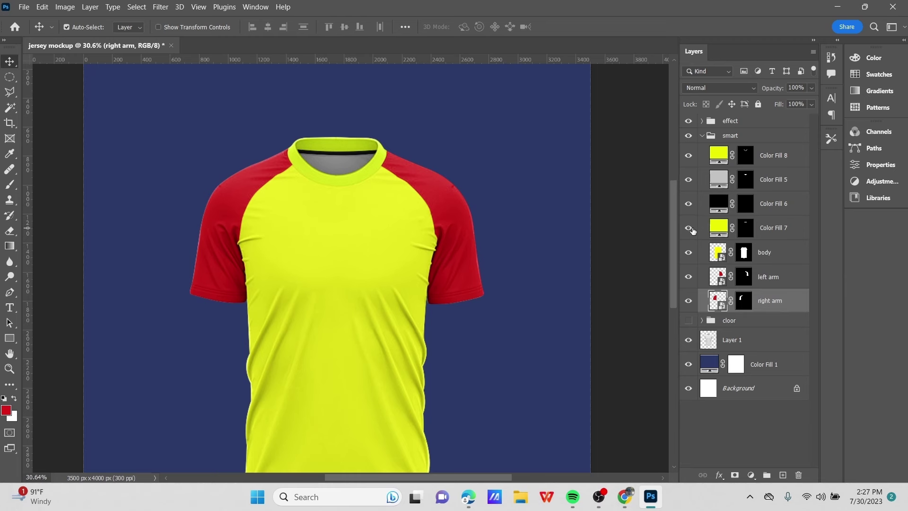
left_click(688, 228)
left_click(689, 228)
scroll(469, 230, "down", 2)
scroll(466, 218, "down", 2)
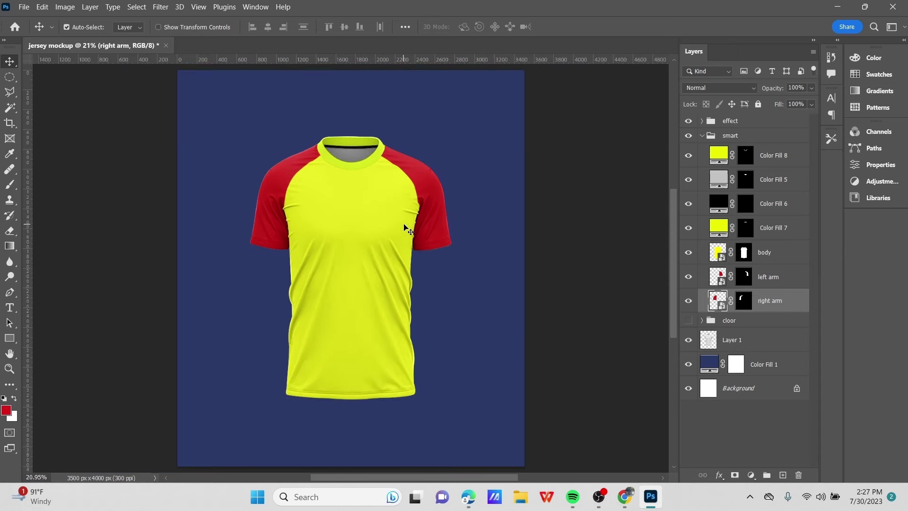
Open the contents of the body smart object for editing
scroll(407, 227, "up", 2)
scroll(487, 312, "down", 1)
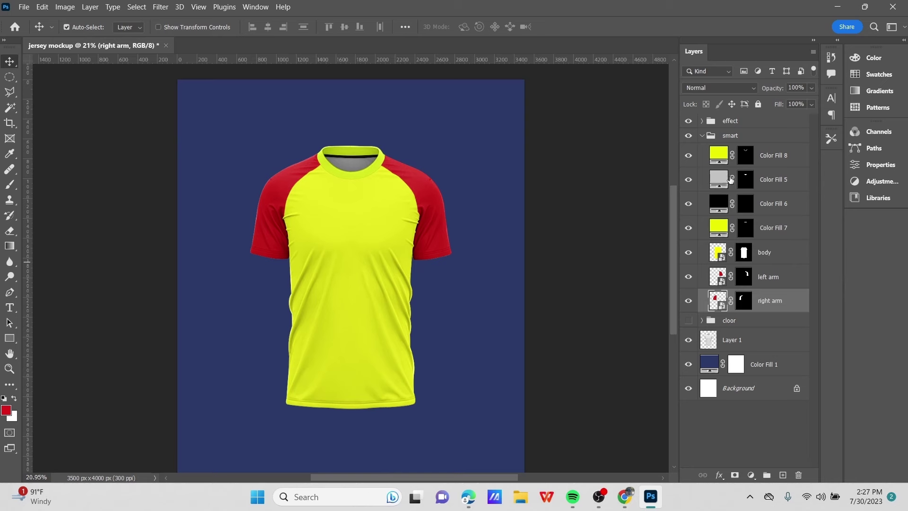
double_click(720, 253)
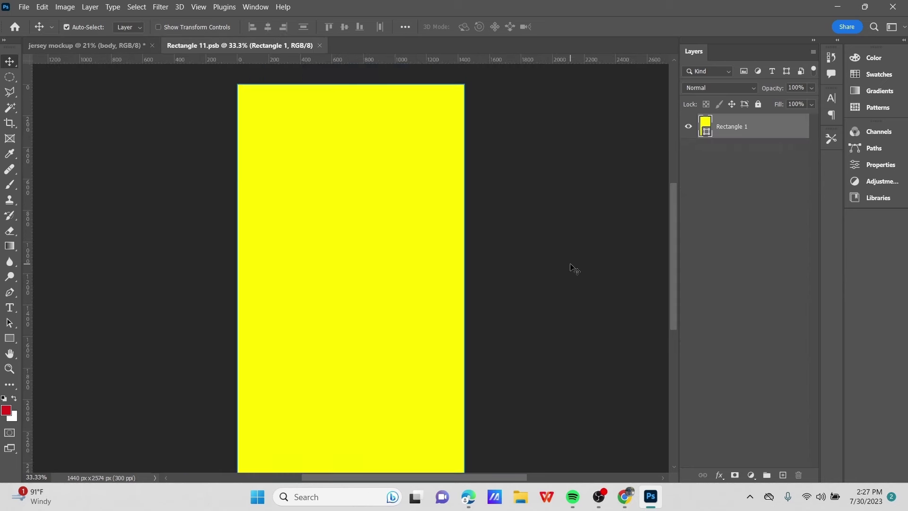
left_click(23, 7)
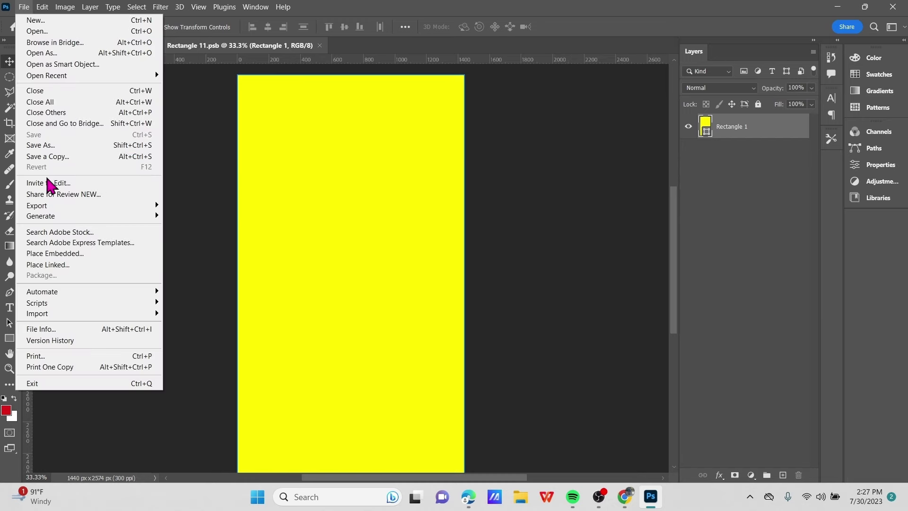
left_click(71, 254)
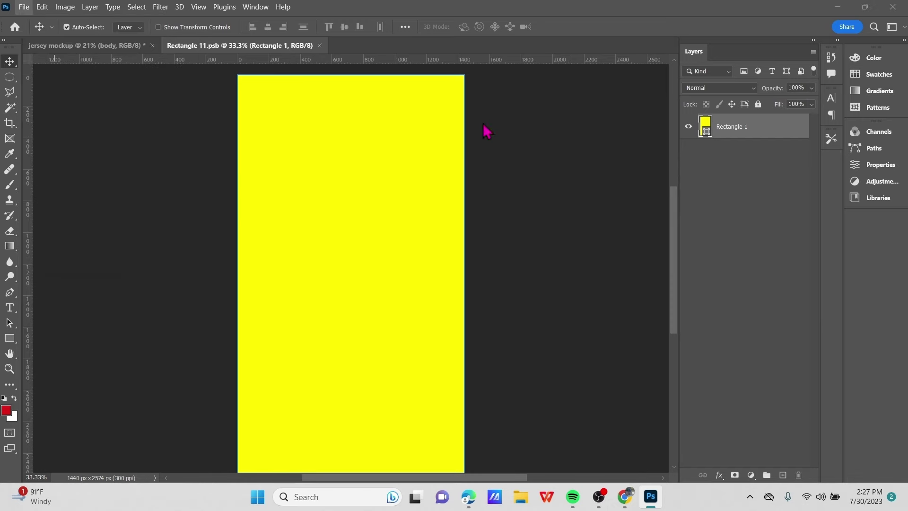
scroll(186, 165, "down", 3)
scroll(186, 165, "up", 3)
double_click(200, 130)
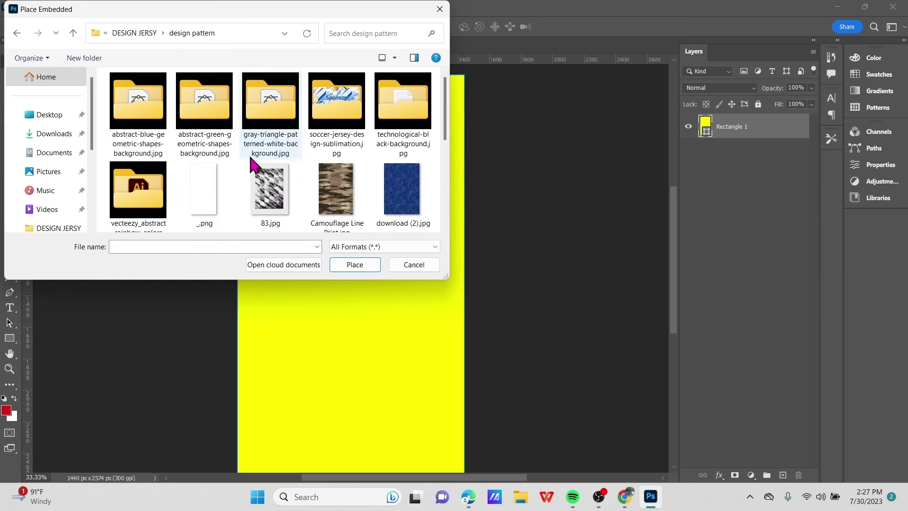
scroll(252, 164, "down", 5)
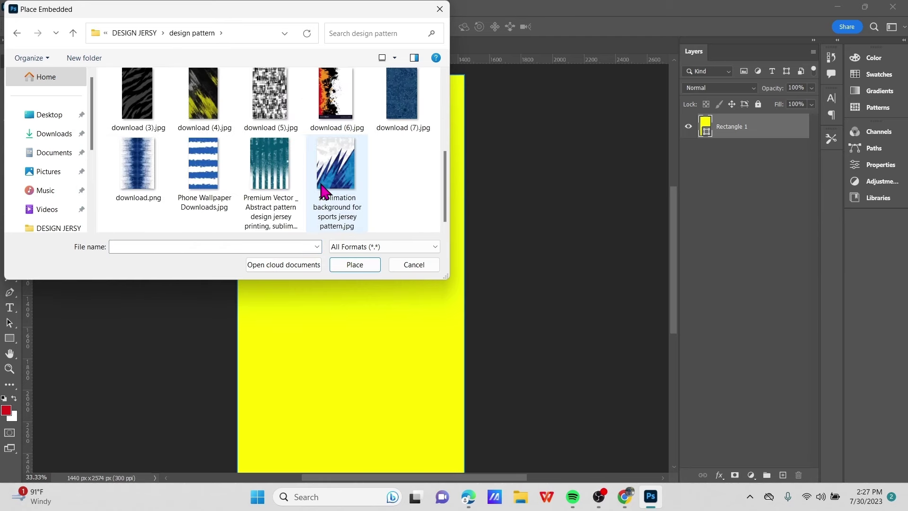
scroll(322, 191, "up", 10)
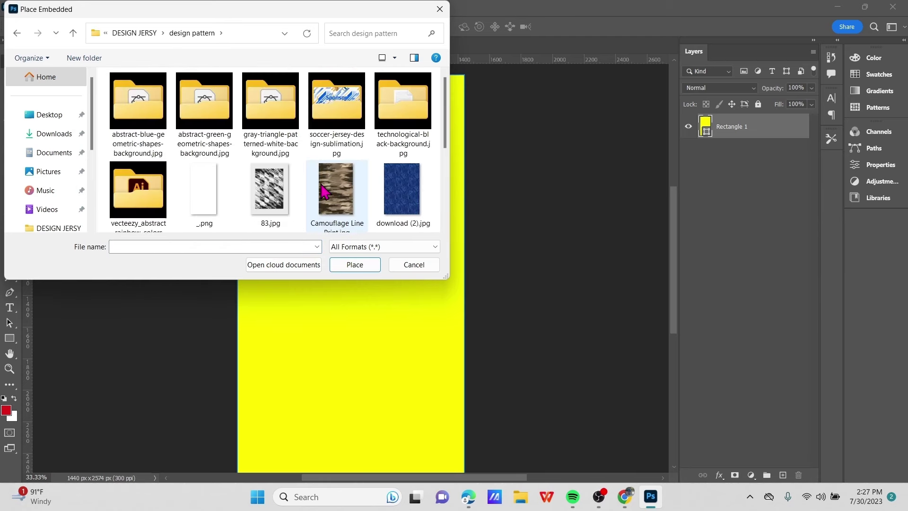
left_click(270, 166)
left_click(363, 264)
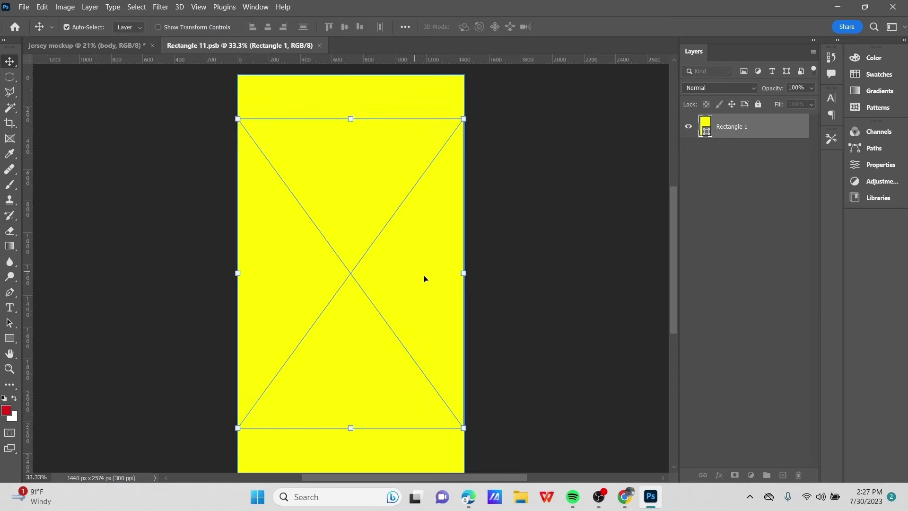
scroll(386, 282, "up", 1)
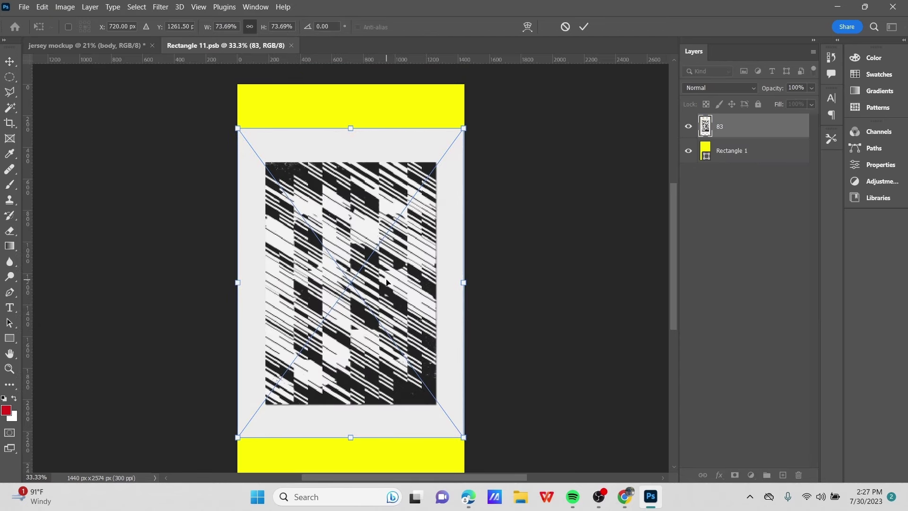
key("Escape")
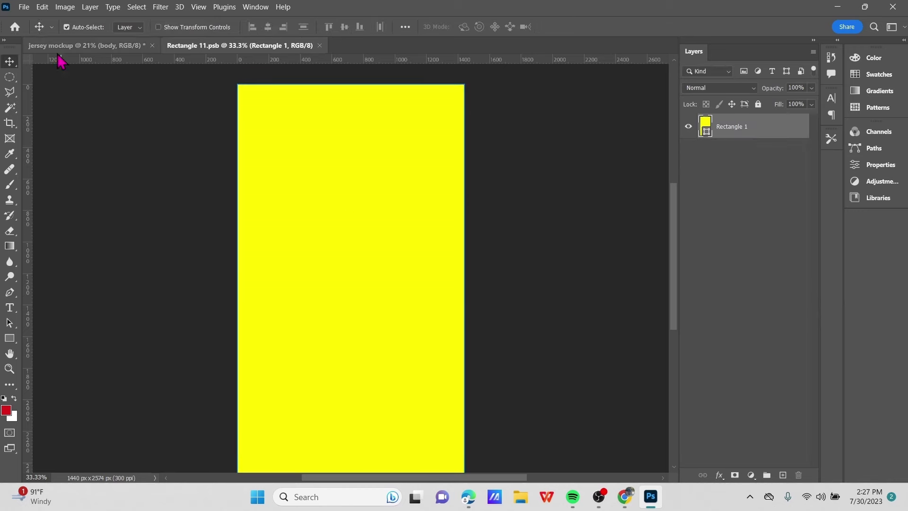
Place download (5).jpg from the design pattern folder as an embedded layer and enlarge it to cover the whole yellow rectangle
left_click(23, 6)
left_click(62, 254)
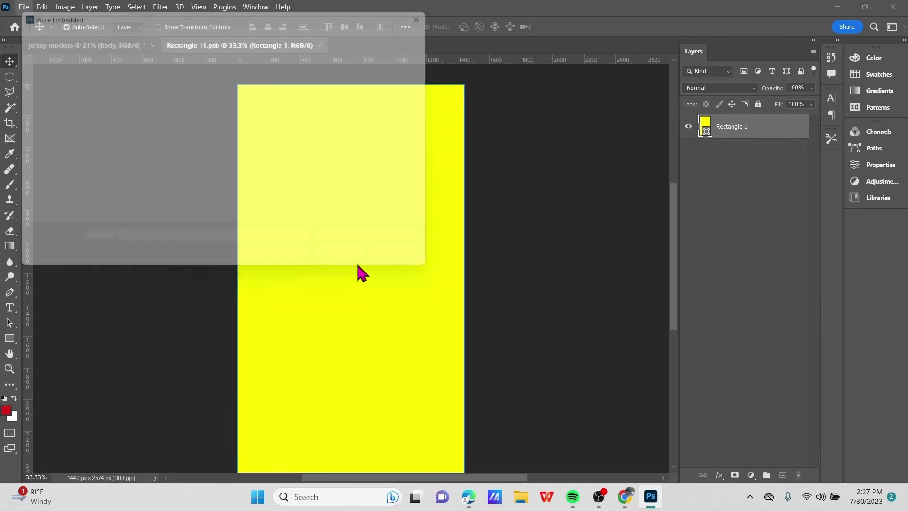
scroll(337, 208, "down", 3)
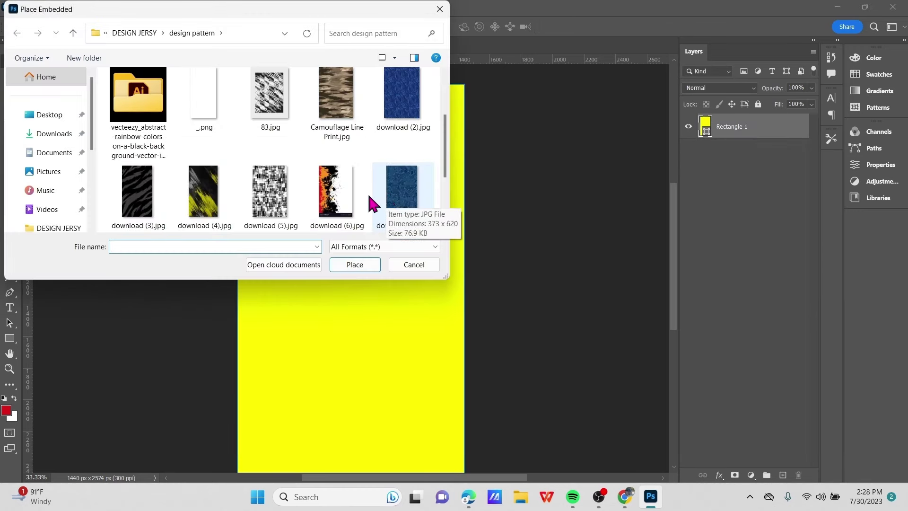
left_click(283, 223)
left_click(354, 265)
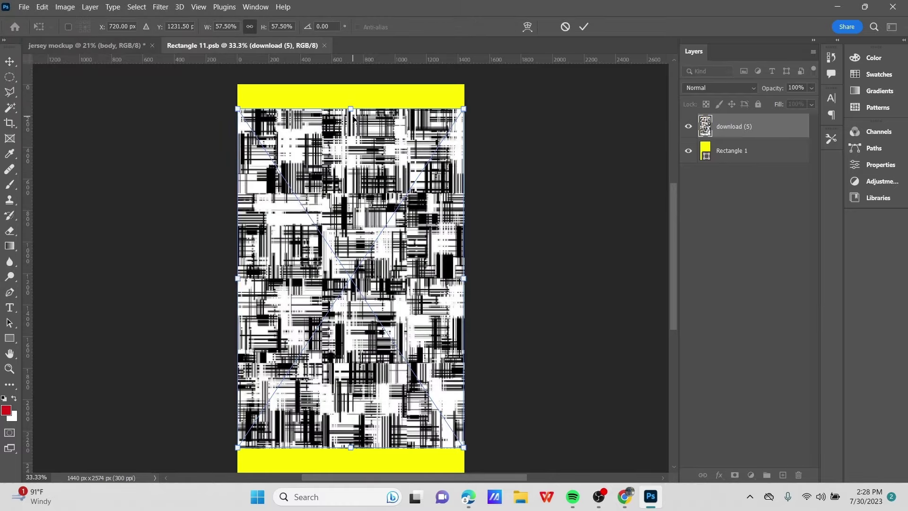
left_click_drag(353, 118, 355, 97)
mouse_move(350, 447)
left_mouse_down()
mouse_move(354, 456)
mouse_move(355, 435)
mouse_move(354, 457)
left_mouse_up()
left_click(583, 28)
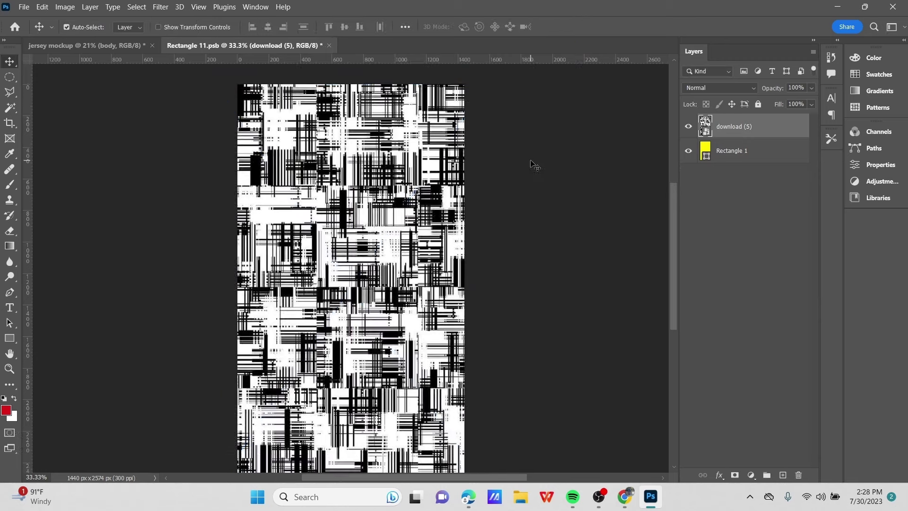
Set the download (5) pattern layer's blend mode to Linear Burn, and save and close the body smart object
key("ctrl+minus")
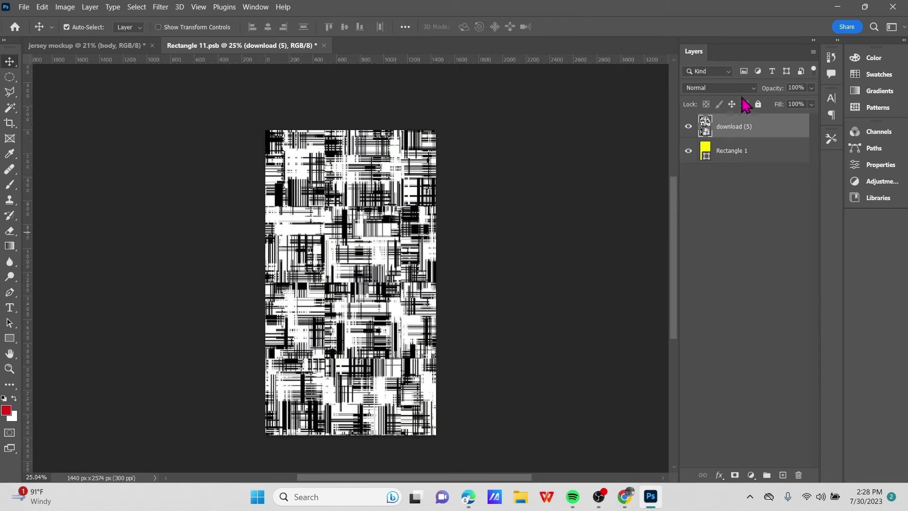
left_click(752, 88)
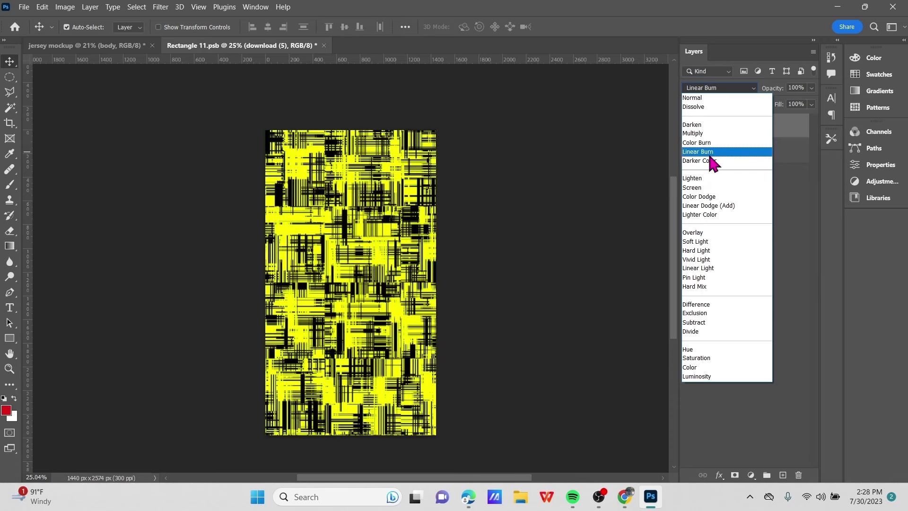
left_click(709, 152)
left_click(504, 208)
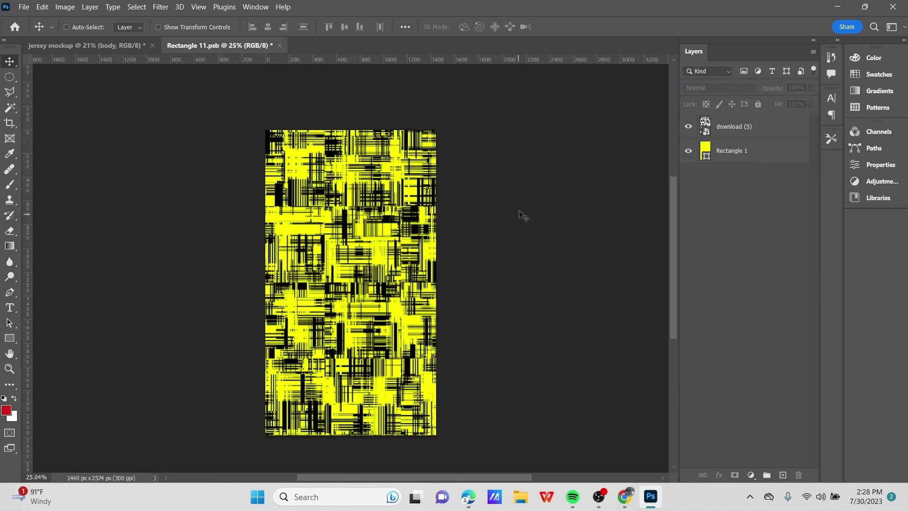
key("ctrl+0")
left_click(285, 44)
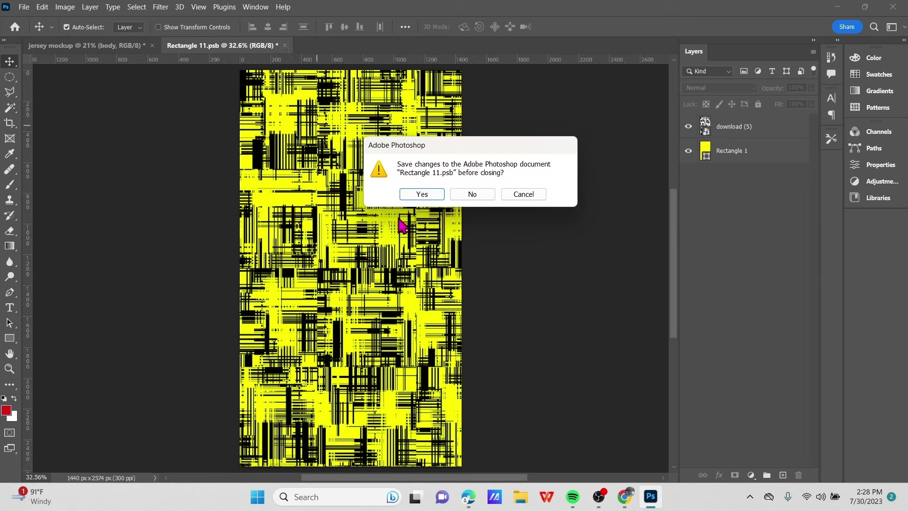
left_click(423, 194)
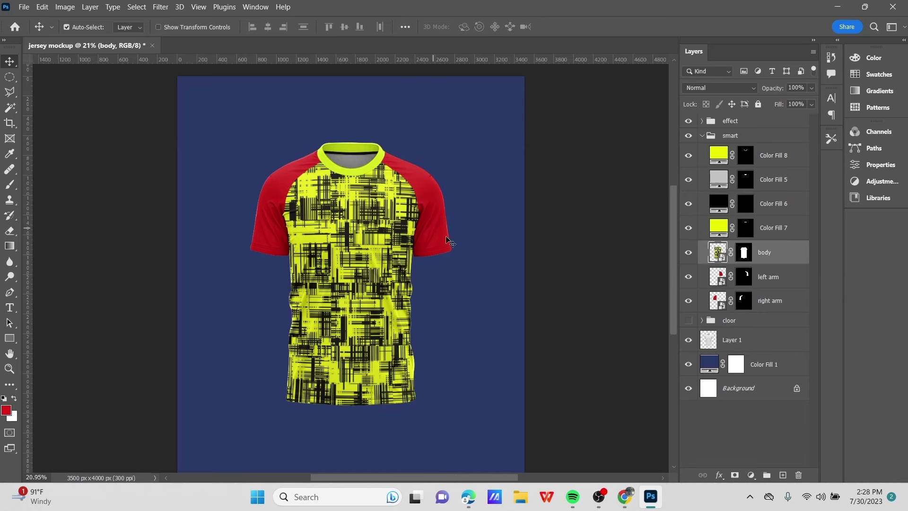
Lower the download (5) pattern layer's opacity to 21% inside the body smart object, and save and close it
double_click(718, 252)
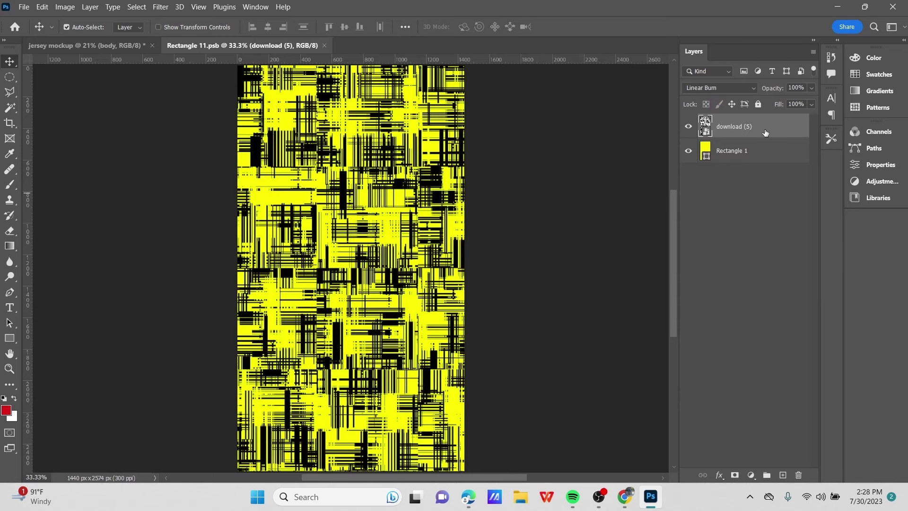
left_click(812, 88)
left_click_drag(809, 103, 771, 110)
left_click(575, 169)
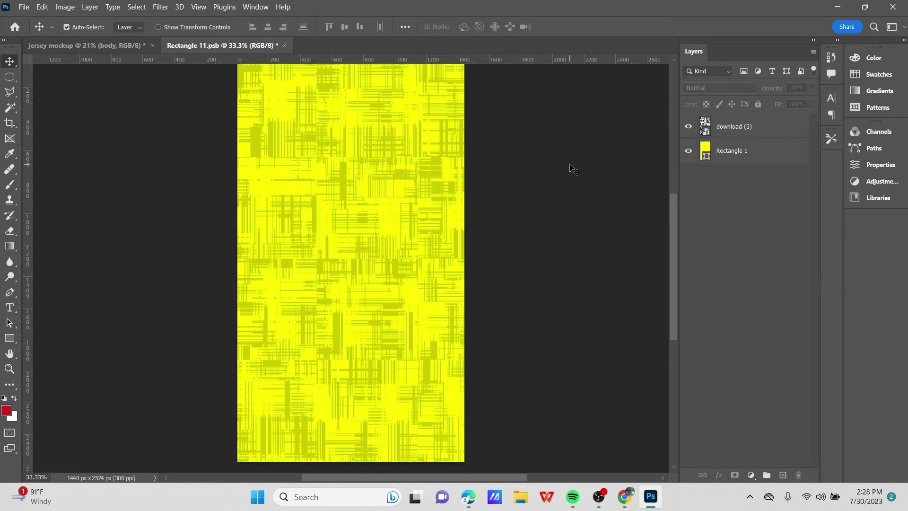
scroll(440, 122, "up", 1)
left_click(285, 45)
left_click(421, 193)
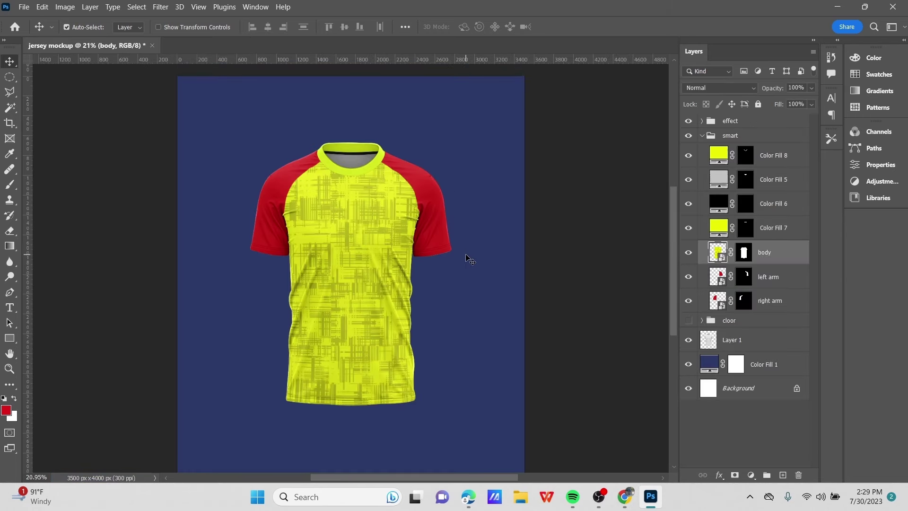
scroll(511, 288, "up", 2)
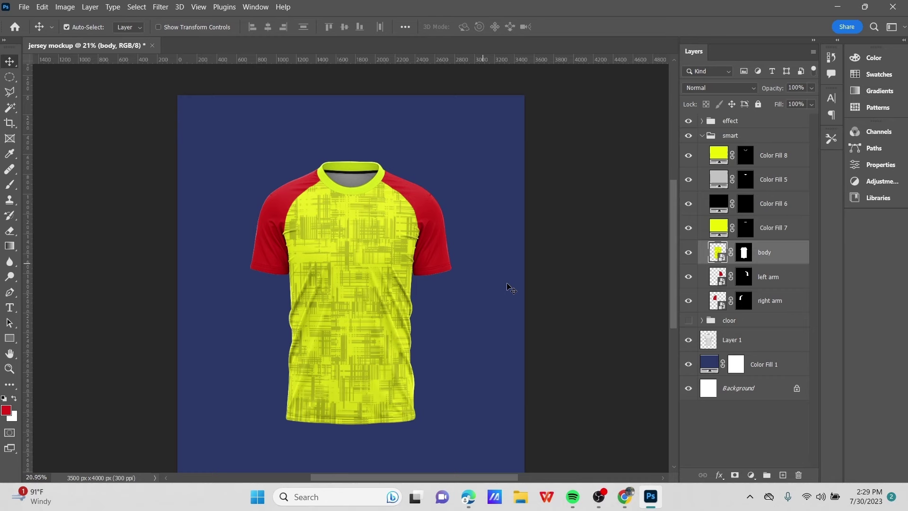
Place A9SPORT fc.png from the logo folder as an embedded layer inside the body smart object
double_click(718, 256)
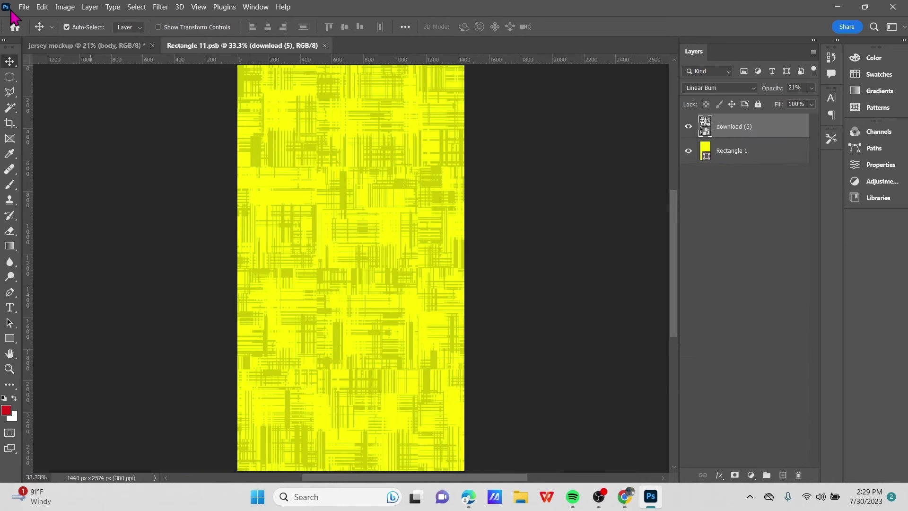
left_click(24, 6)
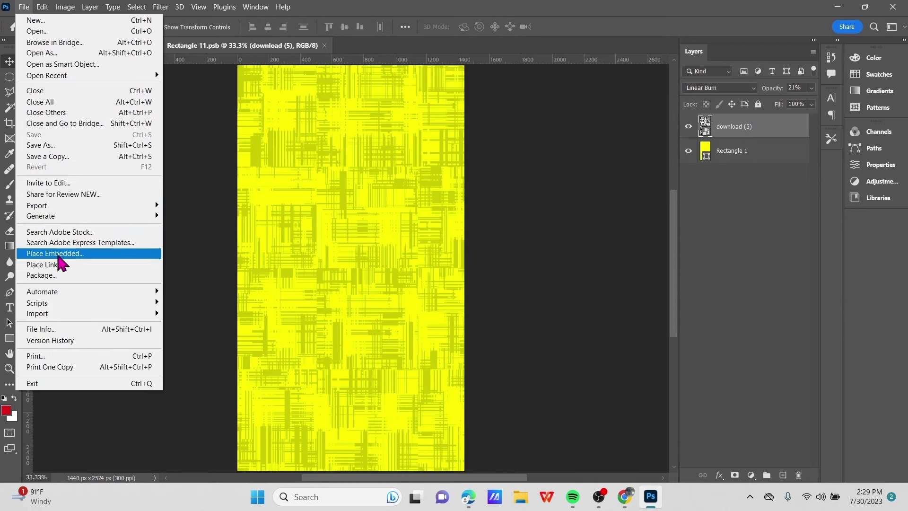
left_click(56, 254)
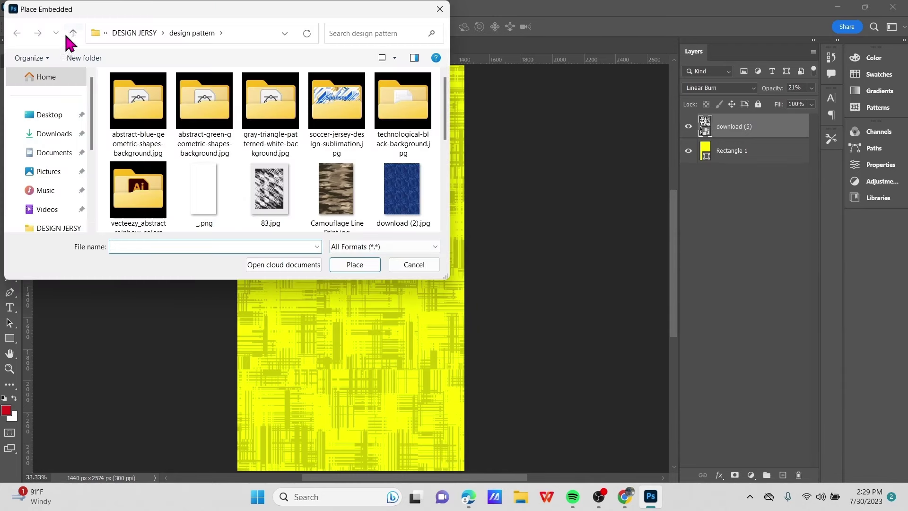
left_click(72, 34)
scroll(250, 116, "down", 1)
scroll(263, 124, "up", 1)
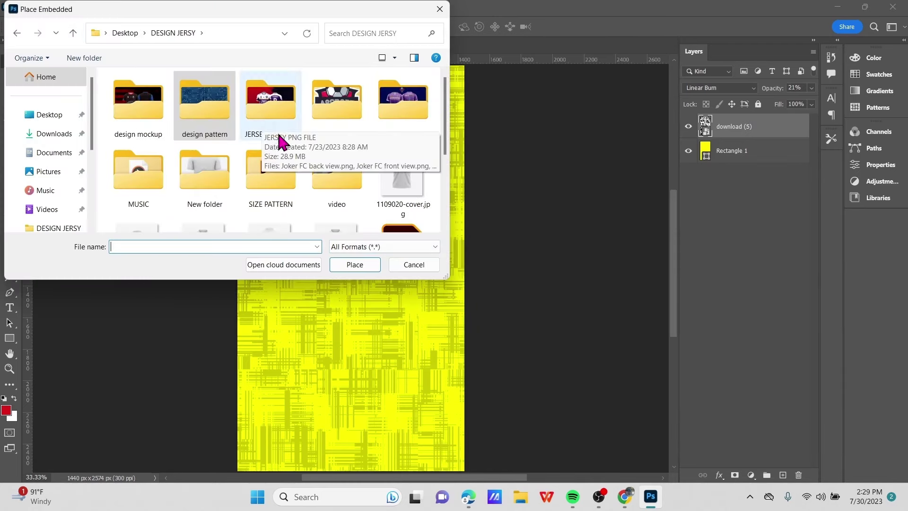
double_click(321, 127)
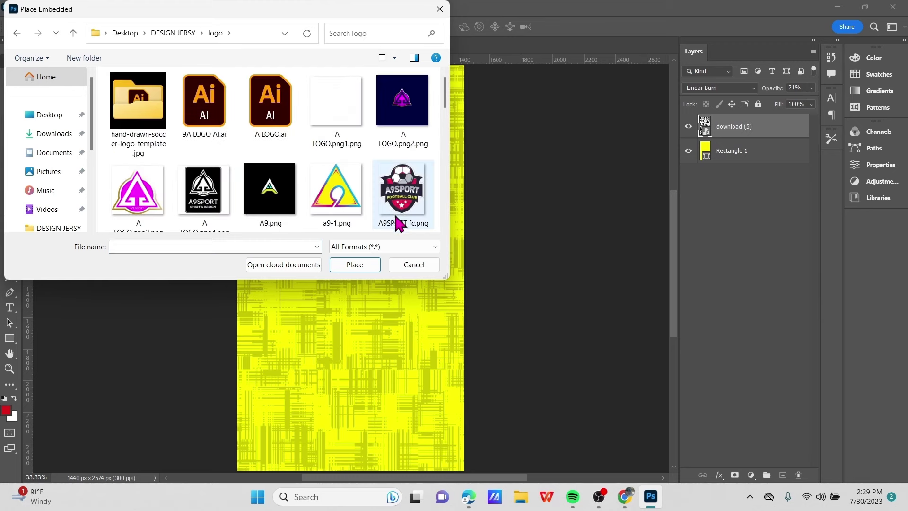
left_click(401, 201)
left_click(355, 264)
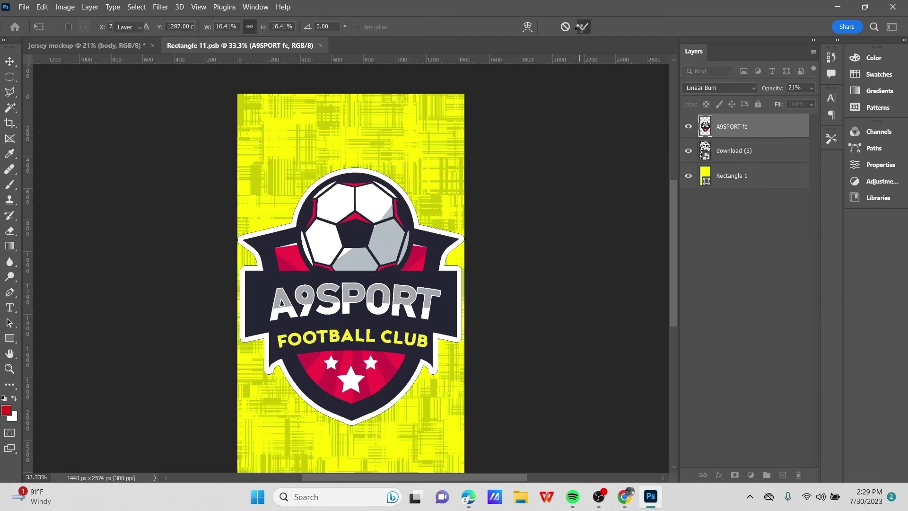
left_click(582, 27)
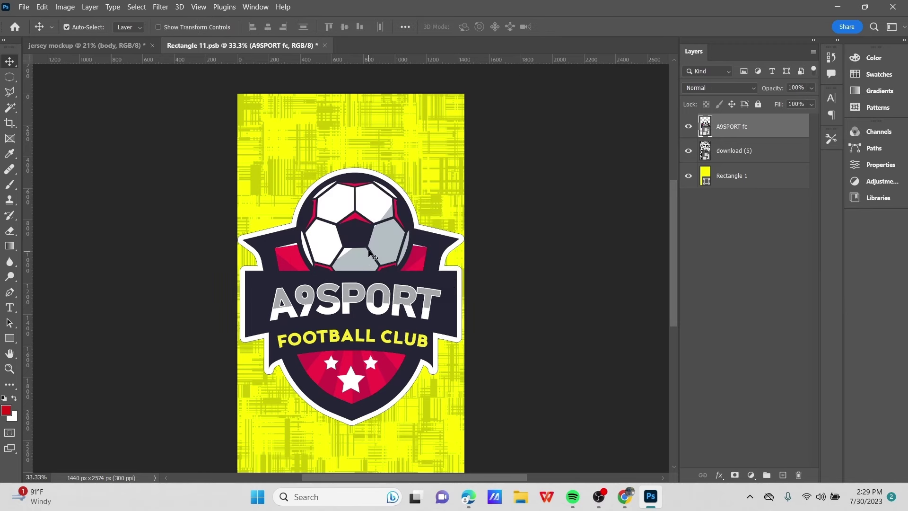
Scale the A9SPORT fc logo to 2.74% on the wearer's left chest, and save and close the body smart object
key("ctrl+t")
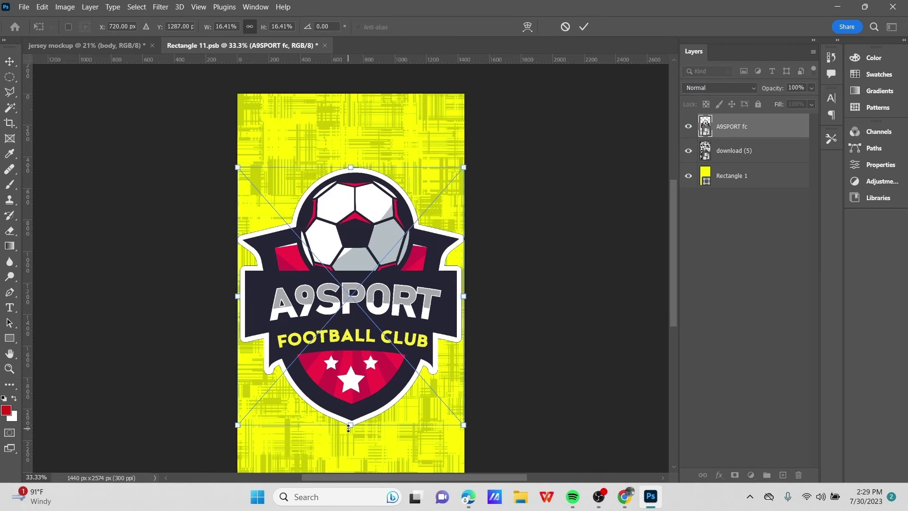
left_click_drag(348, 428, 411, 187)
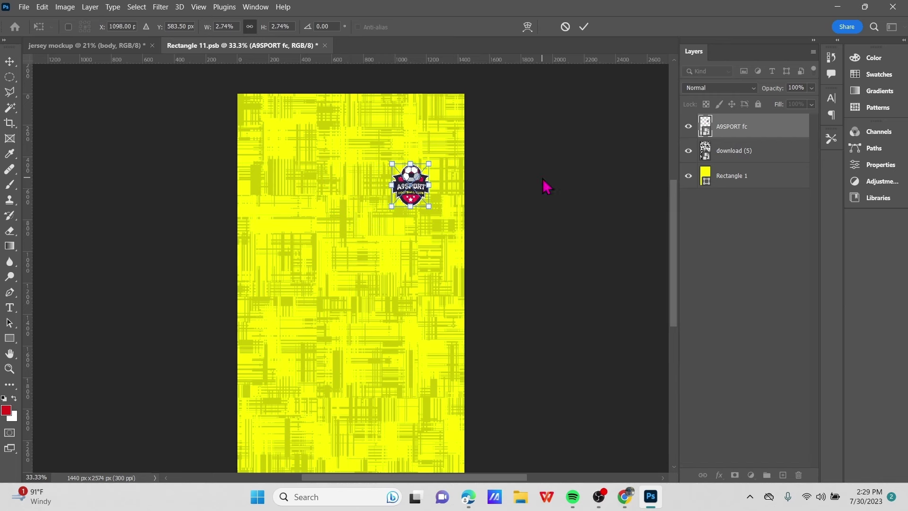
key("Return")
scroll(473, 189, "up", 2)
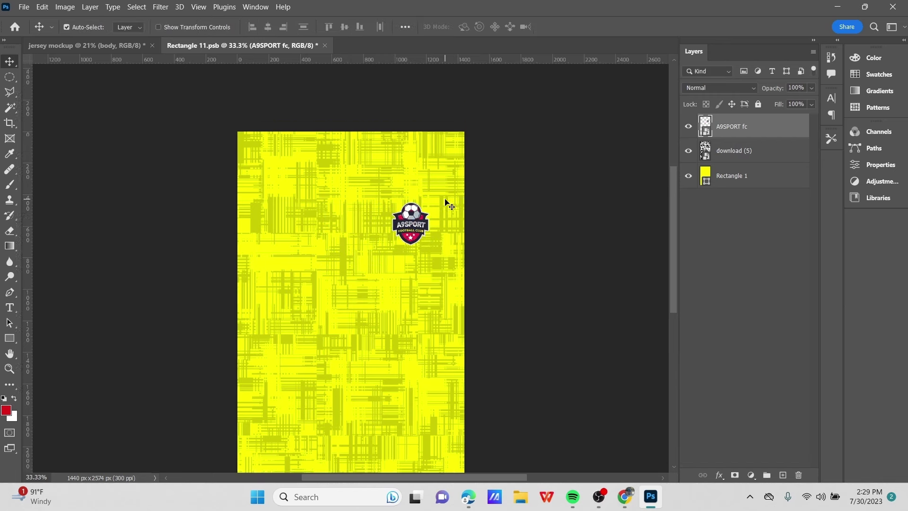
scroll(426, 165, "down", 2)
left_click(284, 45)
left_click(415, 191)
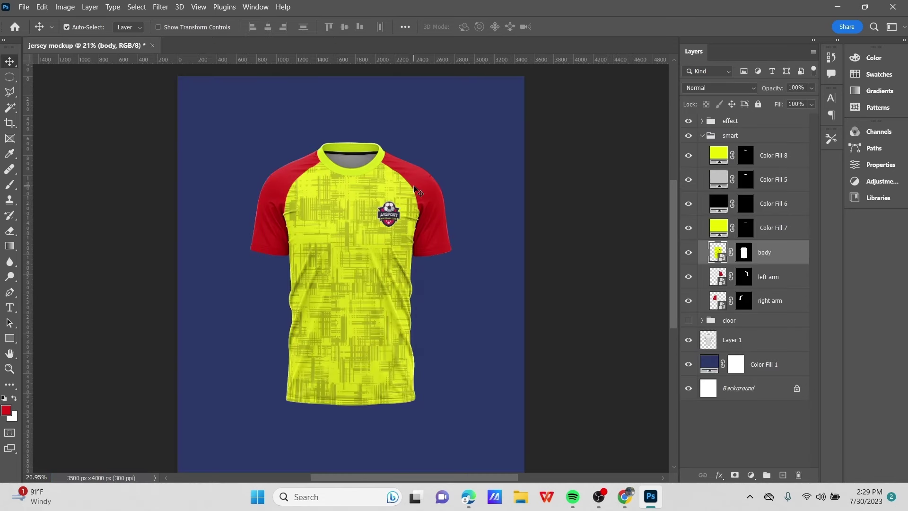
scroll(376, 283, "down", 1)
Shift the A9SPORT fc logo slightly toward the shirt's centre and enlarge it to 3.49%, saving the body smart object
double_click(709, 256)
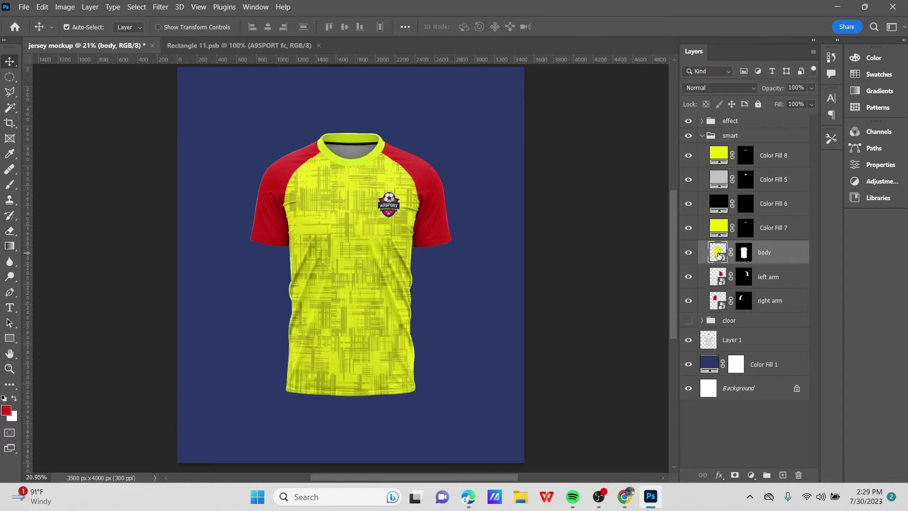
left_click_drag(395, 161, 392, 162)
key("ctrl")
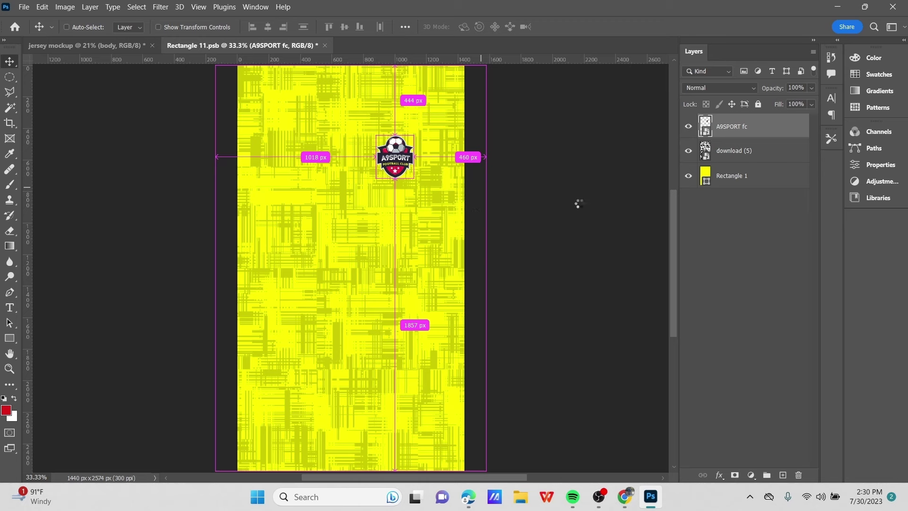
key("ctrl+t")
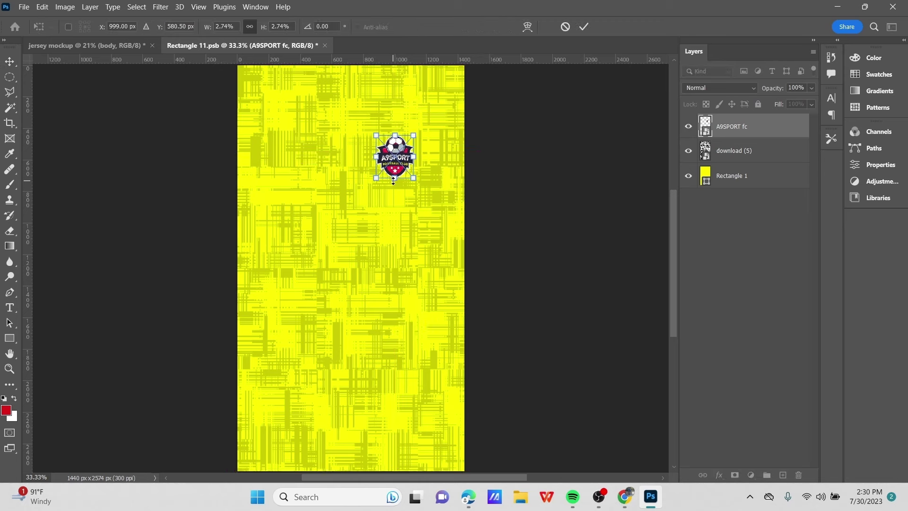
mouse_move(395, 178)
left_mouse_down()
mouse_move(397, 200)
mouse_move(400, 171)
left_mouse_up()
left_click(583, 27)
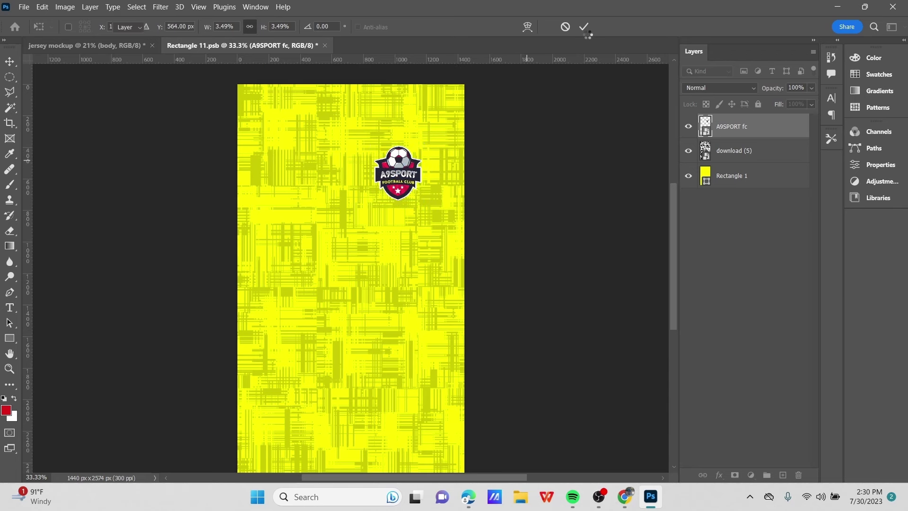
left_click(324, 45)
left_click(421, 194)
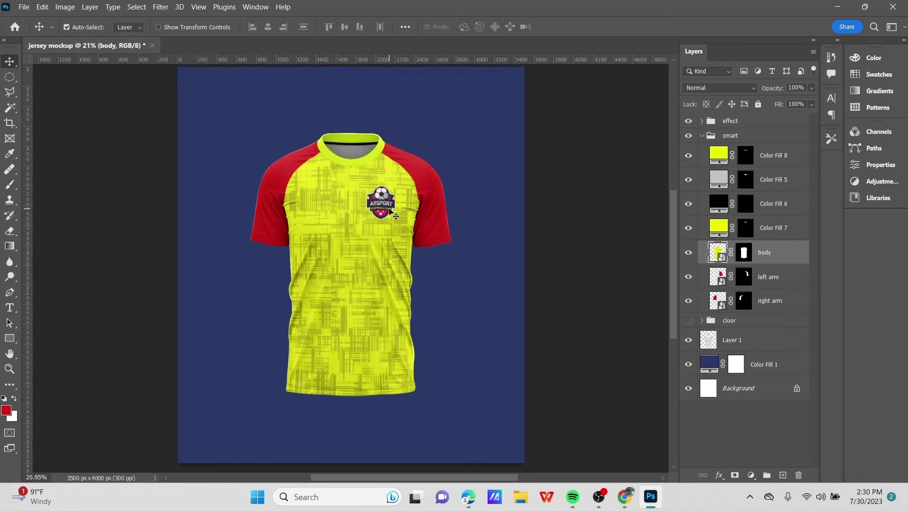
Try to scale the A9SPORT fc logo down to 2.51% inside the body smart object, and return to the jersey mockup
double_click(716, 255)
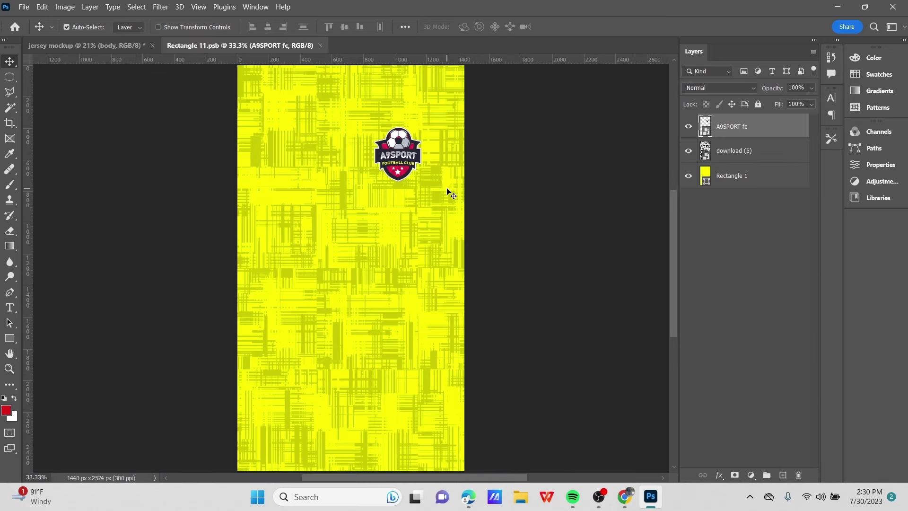
key("ctrl")
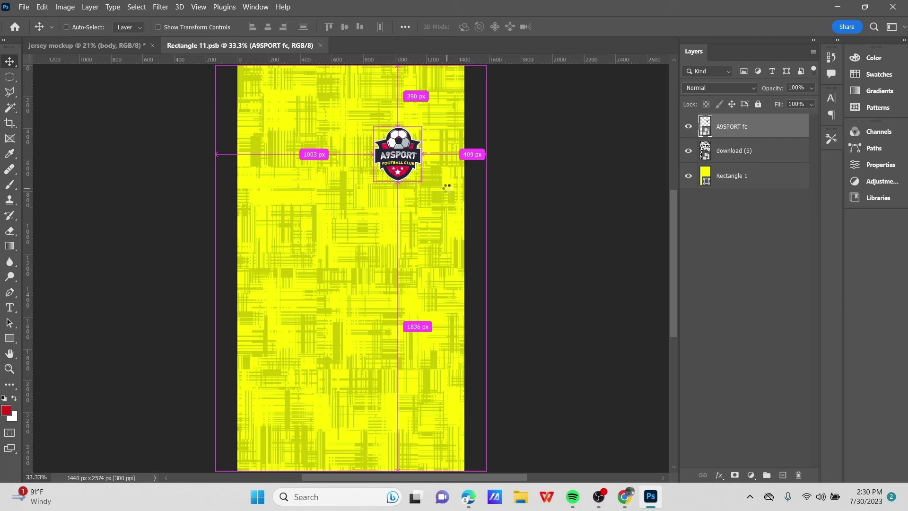
key("ctrl+t")
left_click_drag(398, 182, 395, 162)
key("Return")
key("ctrl+s")
left_click(139, 46)
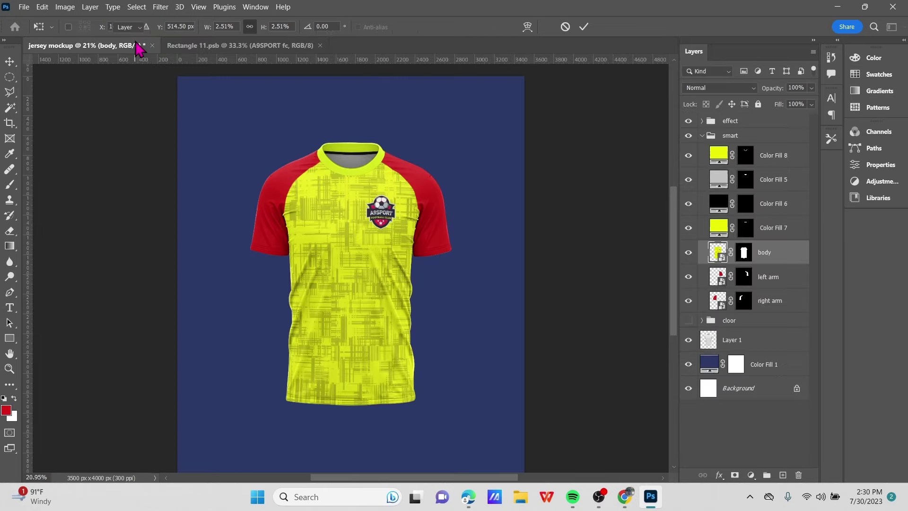
left_click(233, 47)
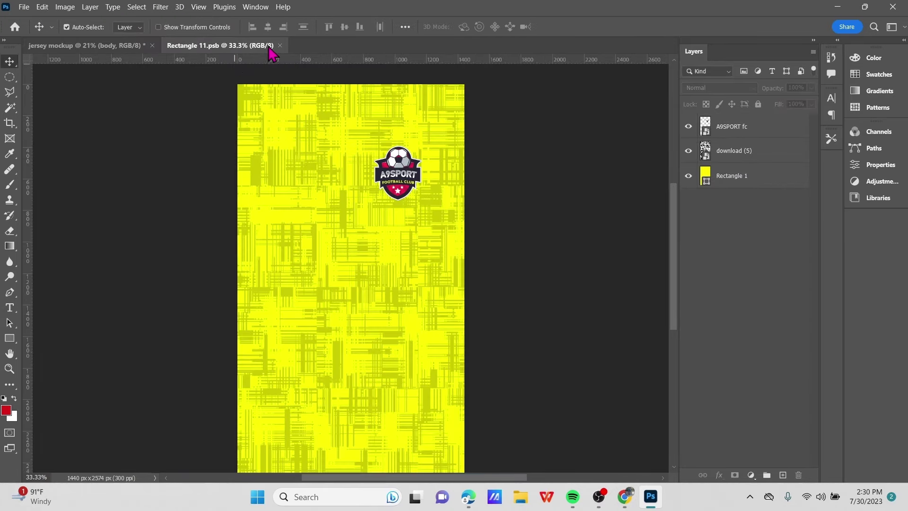
left_click(289, 46)
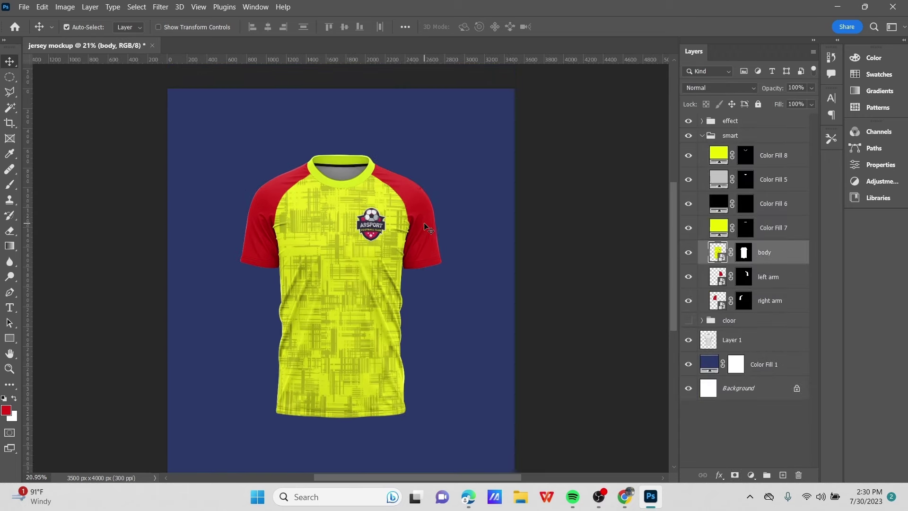
scroll(425, 224, "up", 1)
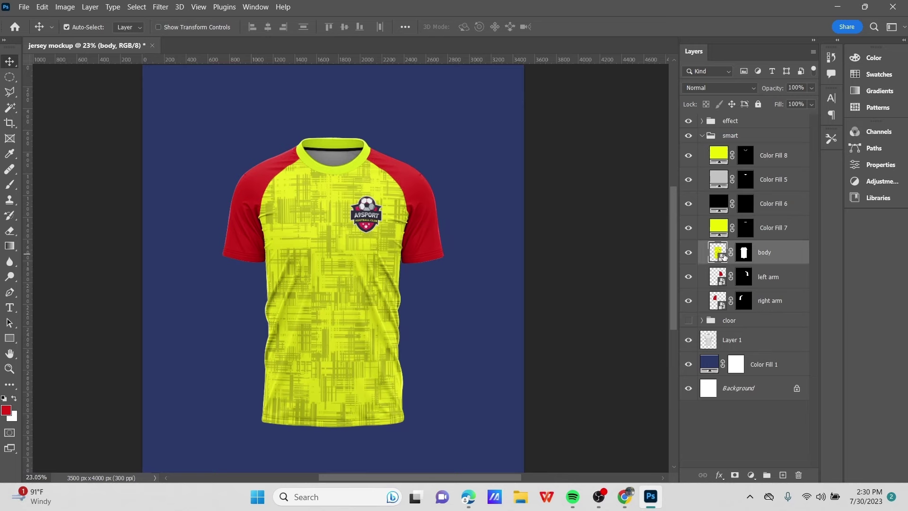
Scale the A9SPORT fc logo down to 2.33% inside the body smart object, then save and close it
double_click(723, 256)
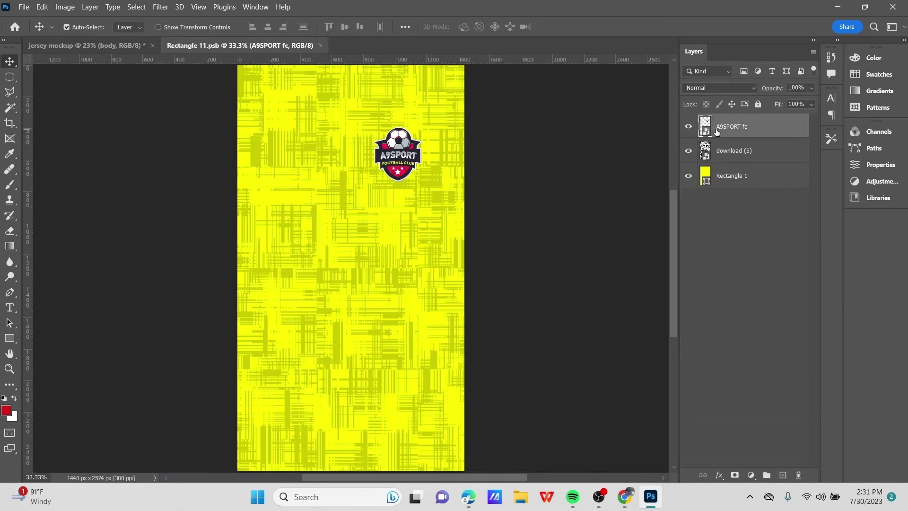
left_click_drag(716, 132, 718, 128)
key("ctrl+t")
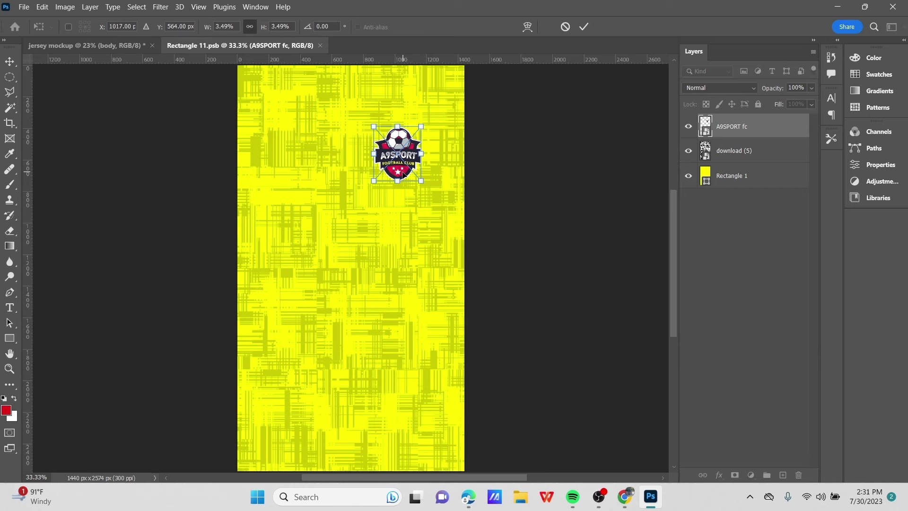
left_click_drag(397, 179, 397, 163)
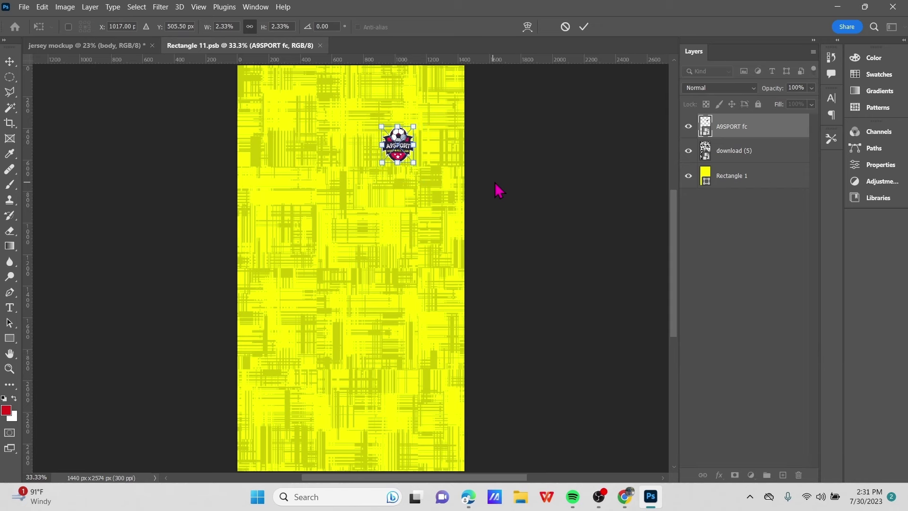
left_click(584, 28)
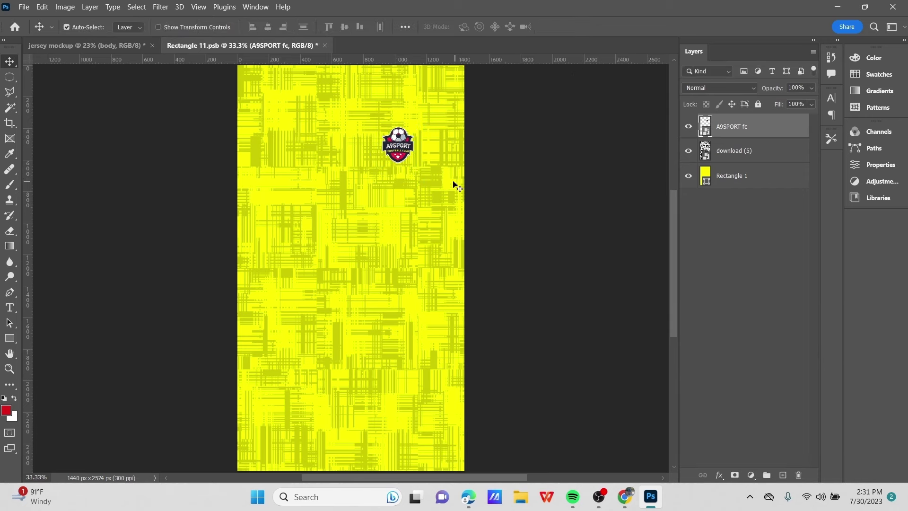
scroll(454, 182, "up", 5)
scroll(461, 219, "down", 1)
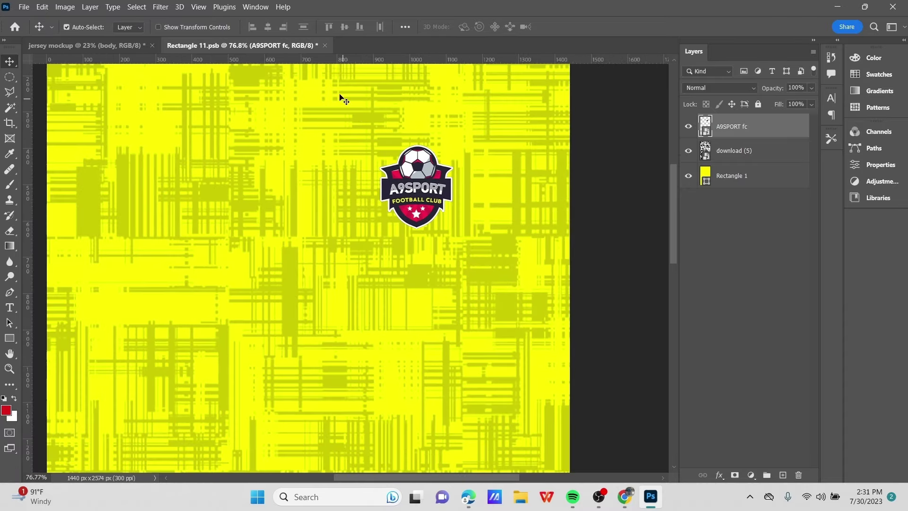
left_click(324, 45)
left_click(422, 194)
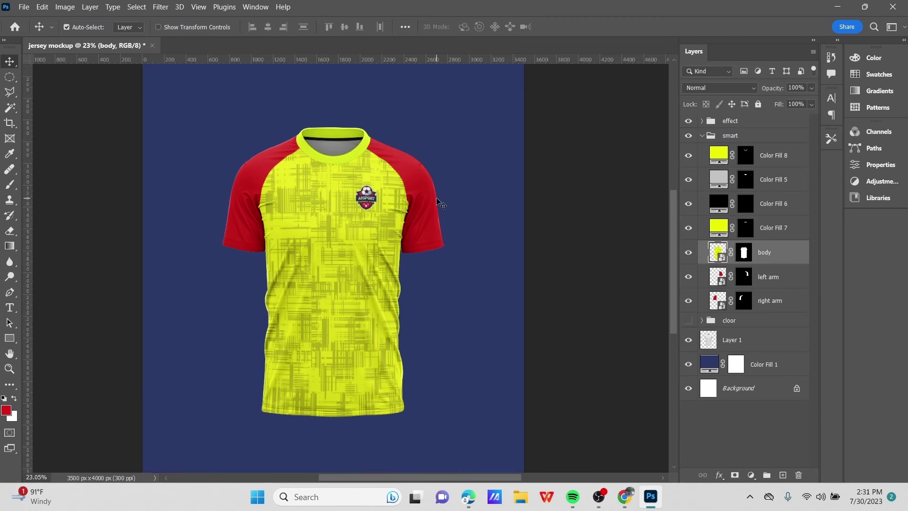
Enlarge the A9SPORT fc logo to 2.96% inside the body smart object, and save and close it
scroll(418, 211, "up", 2)
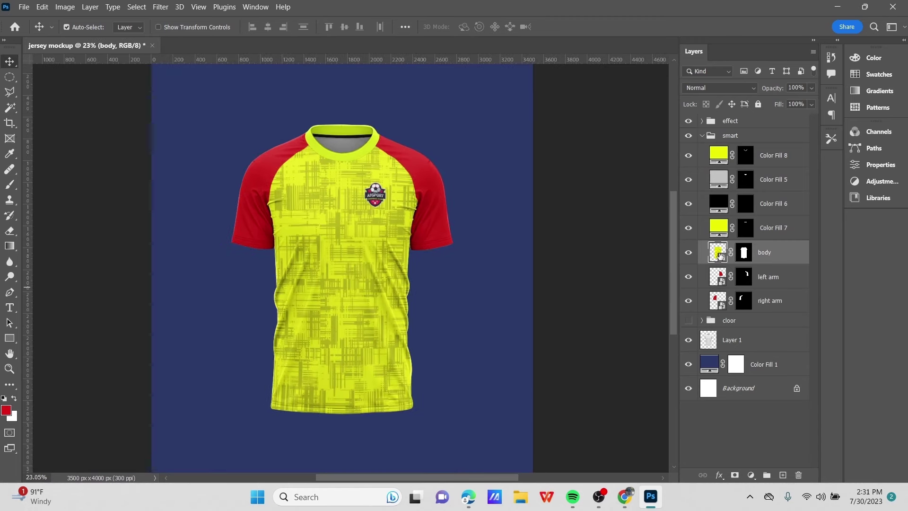
double_click(719, 254)
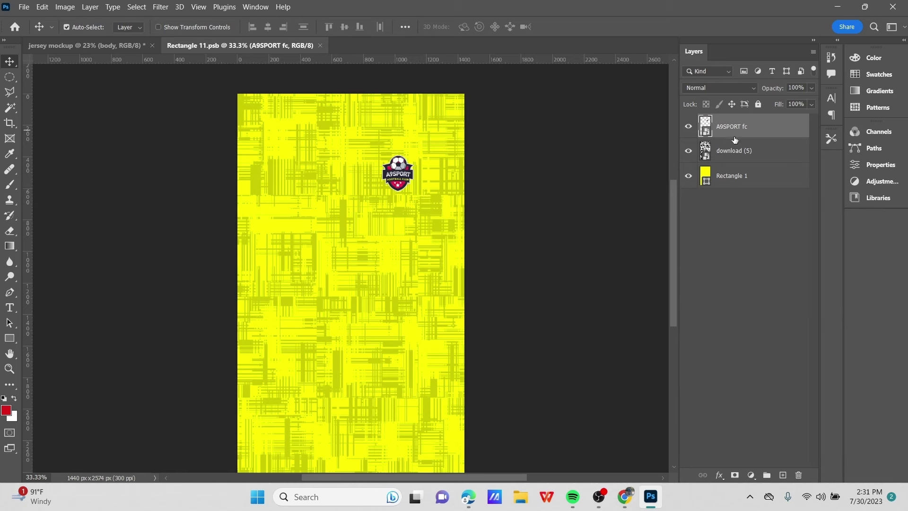
key("ctrl")
key("ctrl+t")
left_click_drag(398, 191, 395, 204)
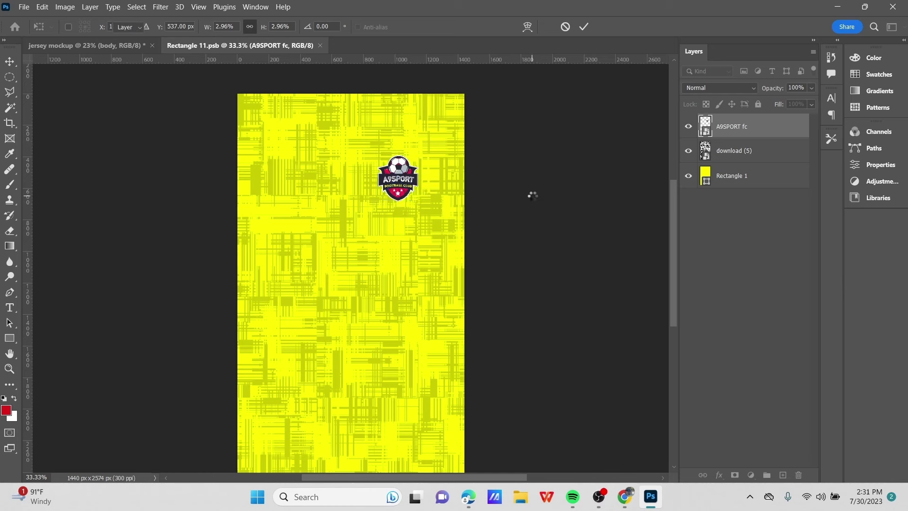
key("Return")
left_click(324, 46)
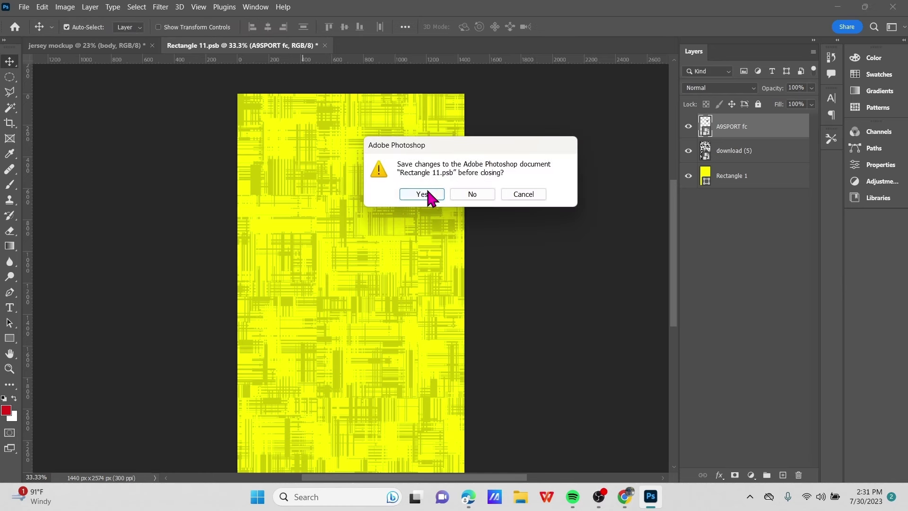
left_click(422, 194)
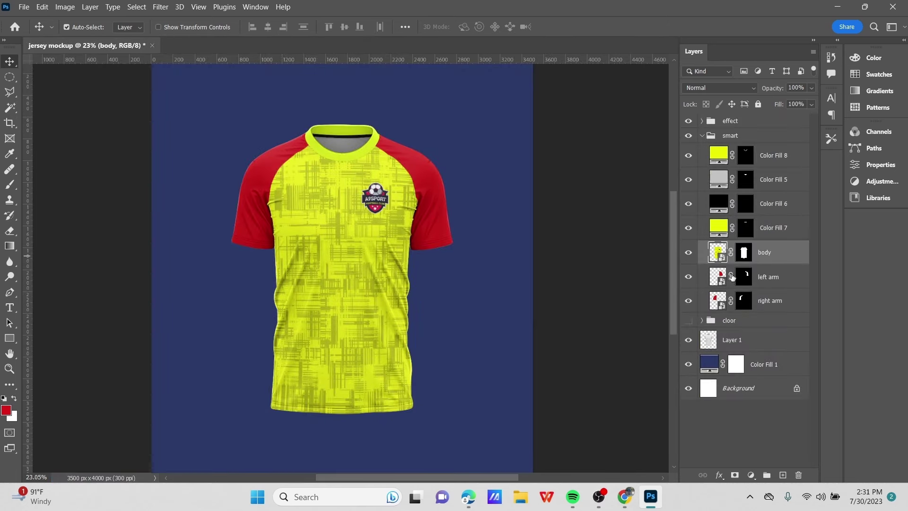
Reopen the body smart object and add a horizontal and a vertical guide through the centre of the A9SPORT fc logo
double_click(722, 259)
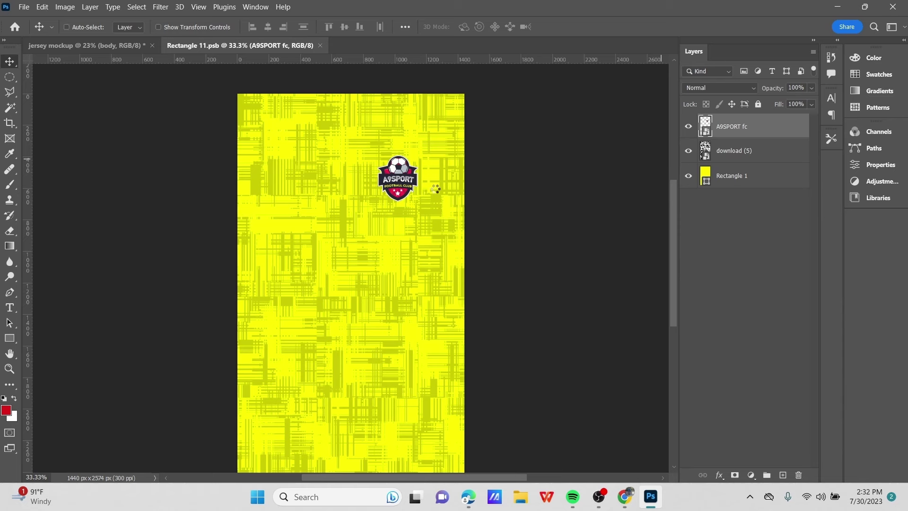
key("ctrl+t")
left_click_drag(459, 59, 469, 178)
left_click_drag(29, 159, 397, 208)
left_click(584, 26)
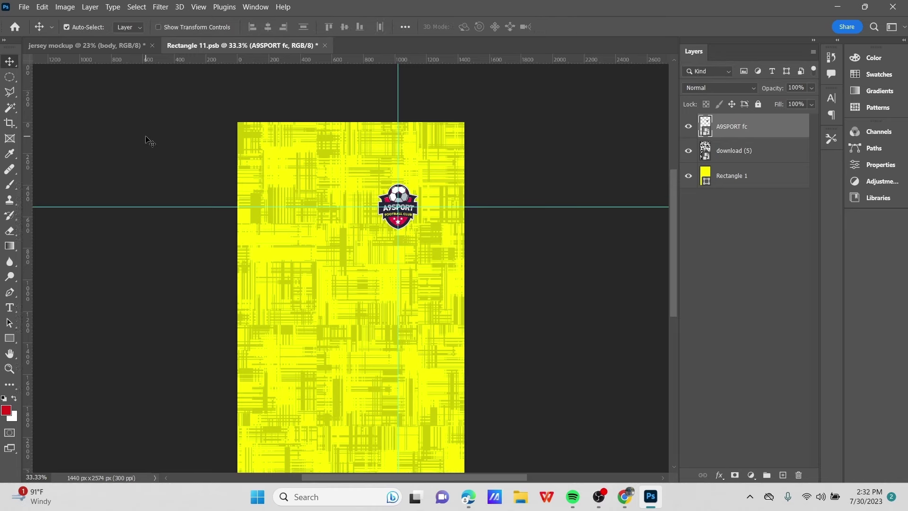
Place AUGUST9 LOGO.png3.png from the logo folder as an embedded layer inside the body smart object
left_click(23, 6)
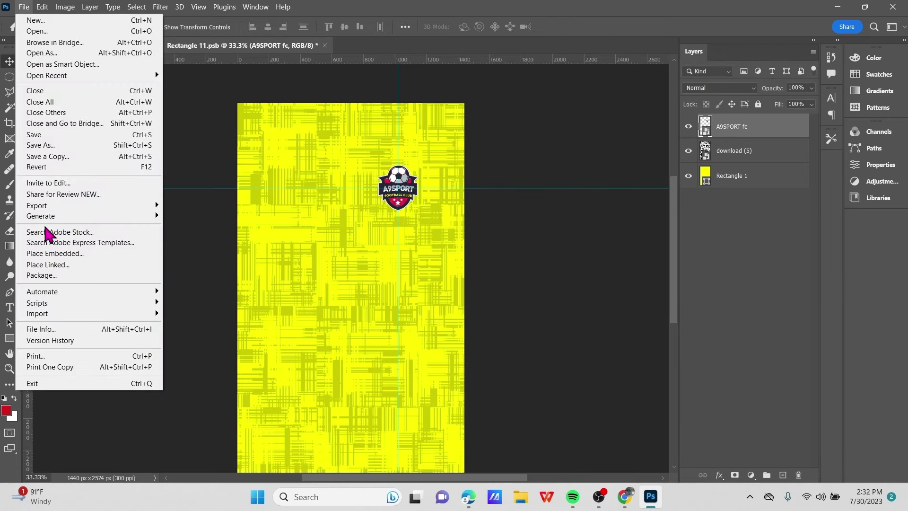
left_click(55, 253)
scroll(279, 191, "down", 5)
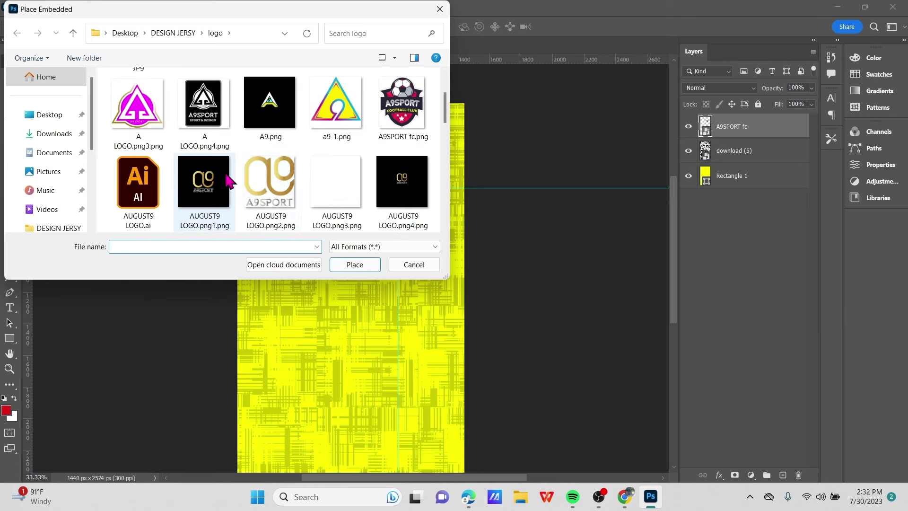
scroll(237, 170, "up", 2)
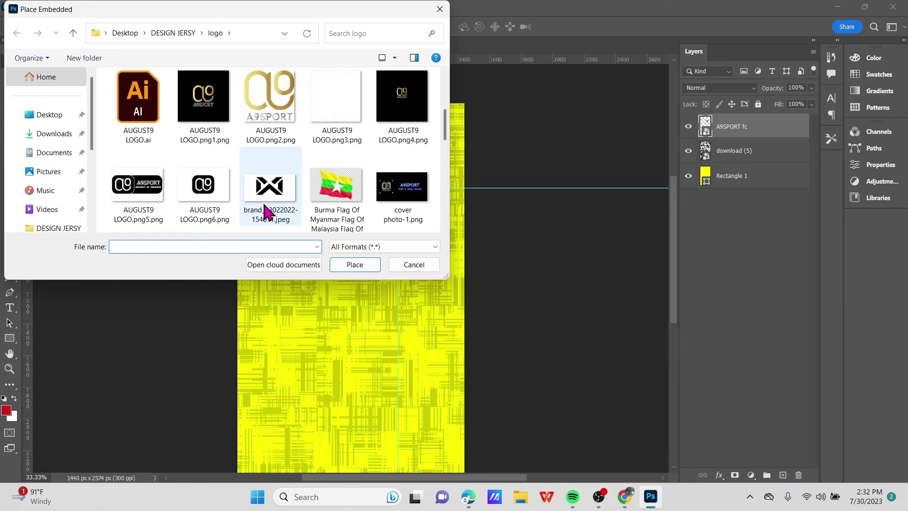
scroll(284, 216, "up", 2)
scroll(274, 196, "down", 2)
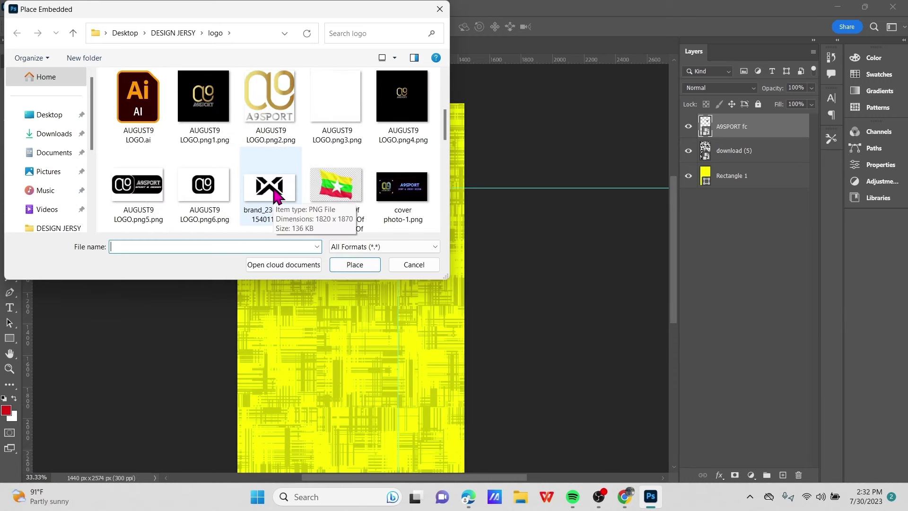
scroll(265, 189, "up", 2)
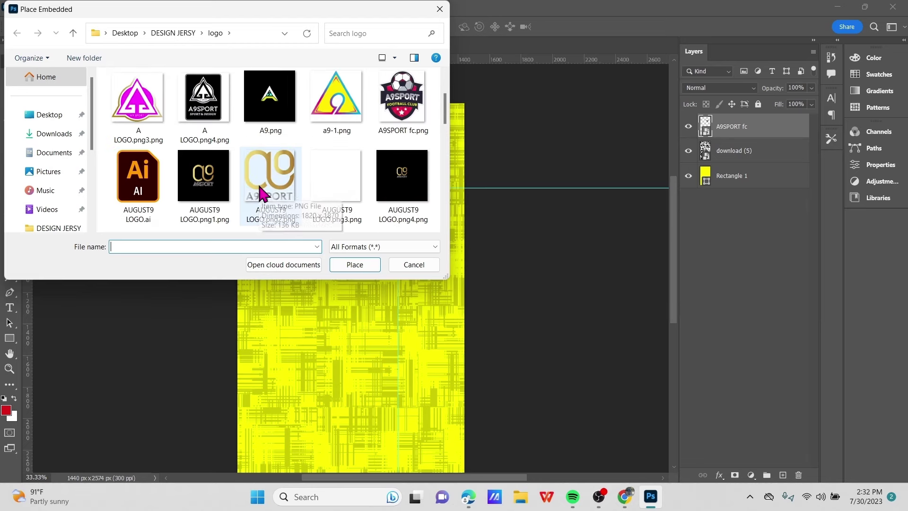
scroll(257, 183, "down", 2)
left_click(314, 114)
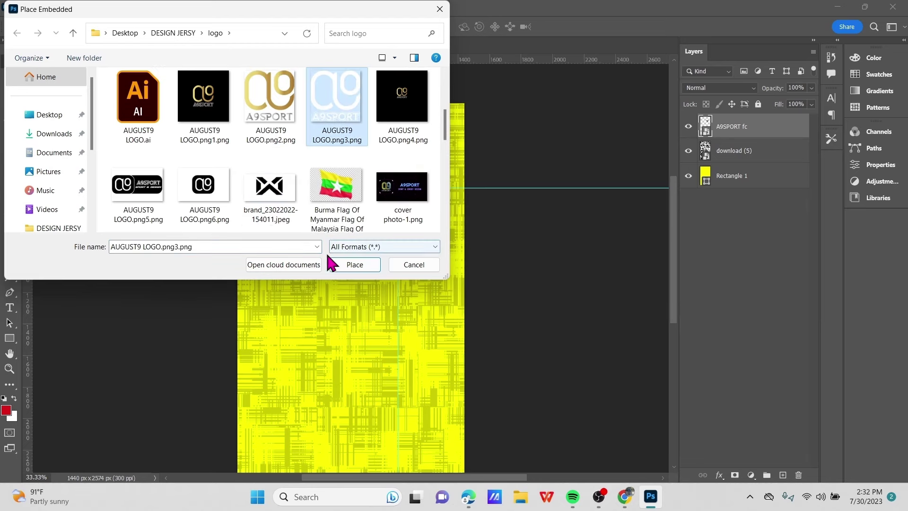
left_click(361, 268)
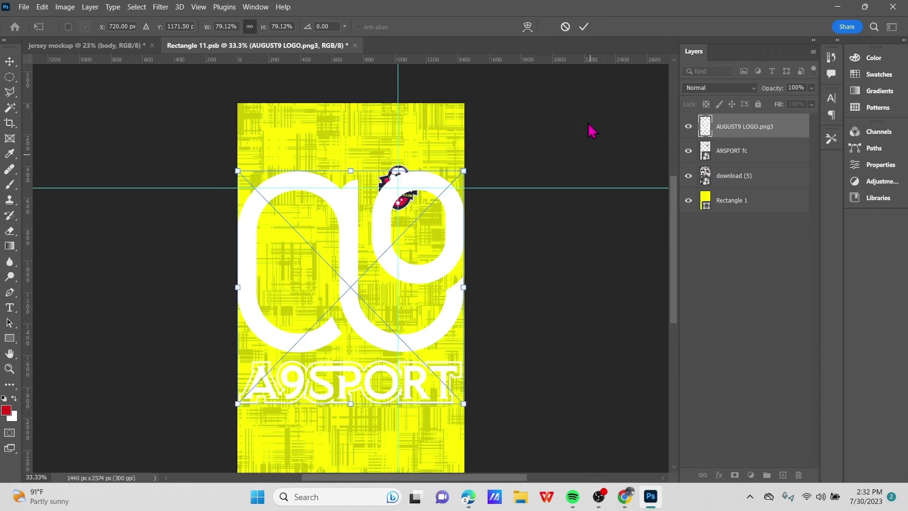
left_click(585, 27)
Scale the white AUGUST9 logo down to 9.12% on the upper chest, beside the club logo
scroll(570, 289, "down", 1)
scroll(458, 270, "up", 1)
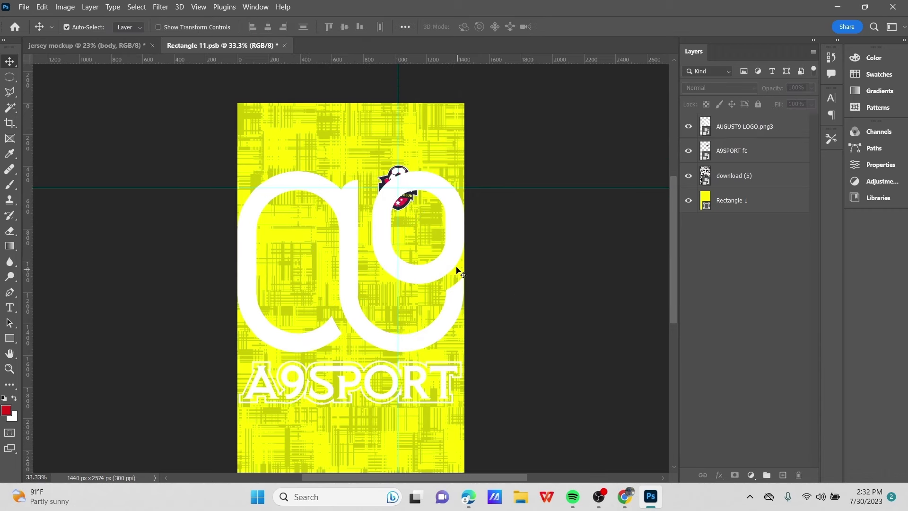
key("ctrl+t")
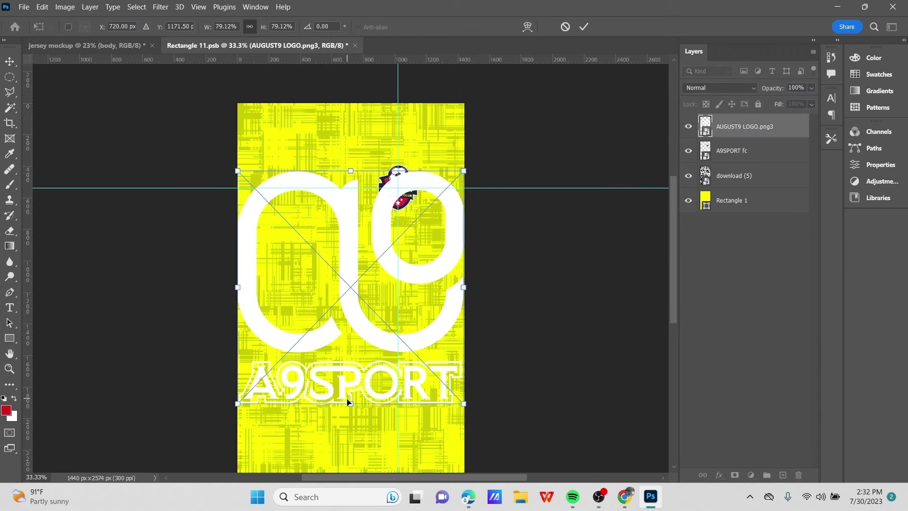
left_click_drag(348, 402, 357, 215)
scroll(340, 237, "up", 3)
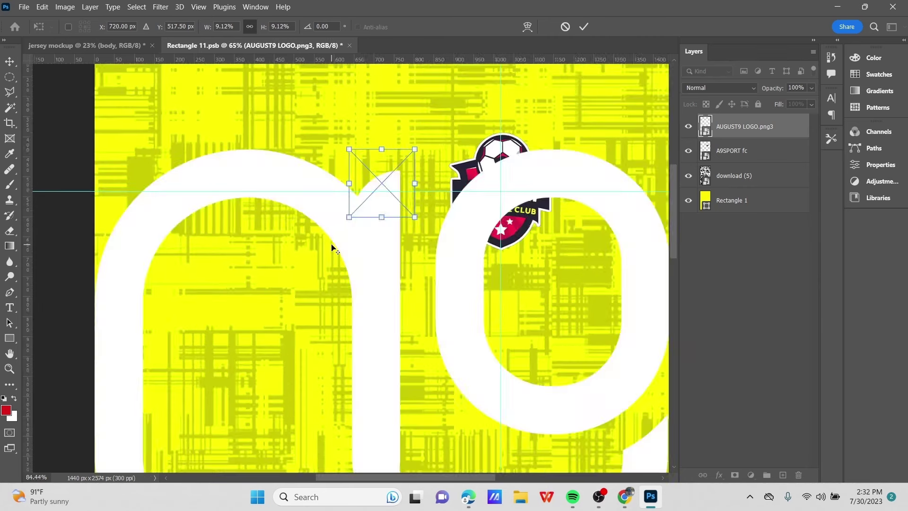
scroll(332, 247, "up", 1)
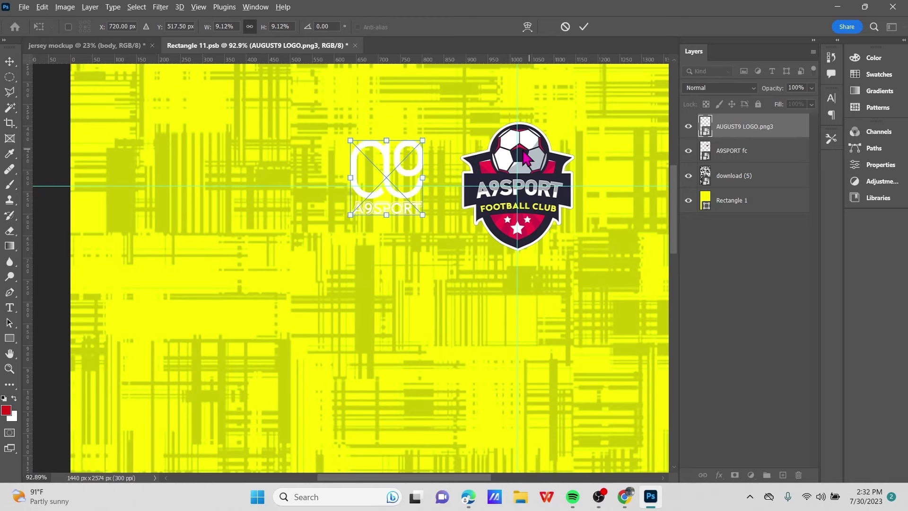
left_click(583, 27)
Add a red outside Stroke of 4 px to the AUGUST9 logo layer
scroll(517, 127, "down", 1)
scroll(517, 127, "down", 3)
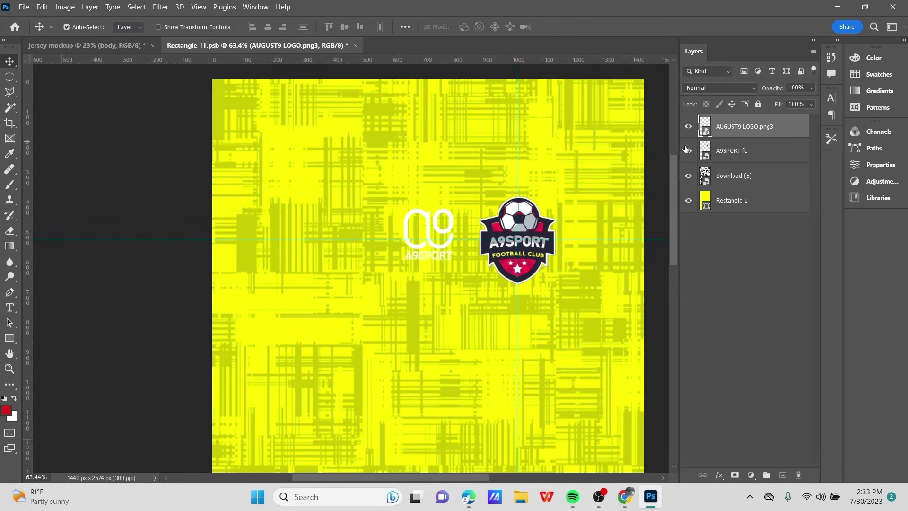
left_click(719, 475)
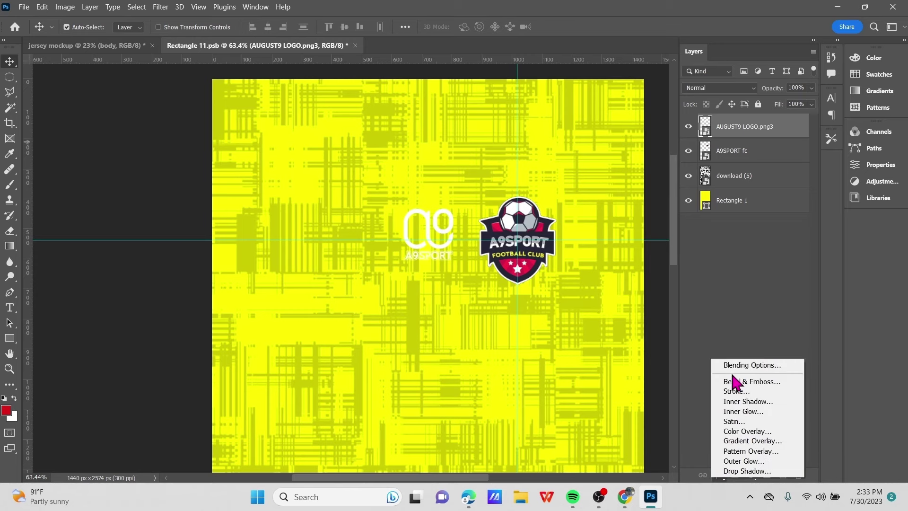
left_click(738, 401)
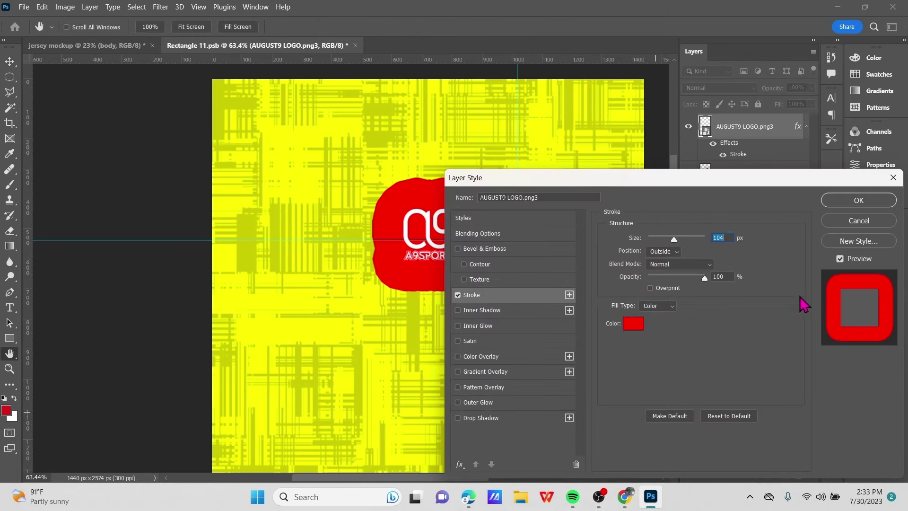
left_click_drag(681, 239, 664, 241)
left_click_drag(657, 243, 651, 249)
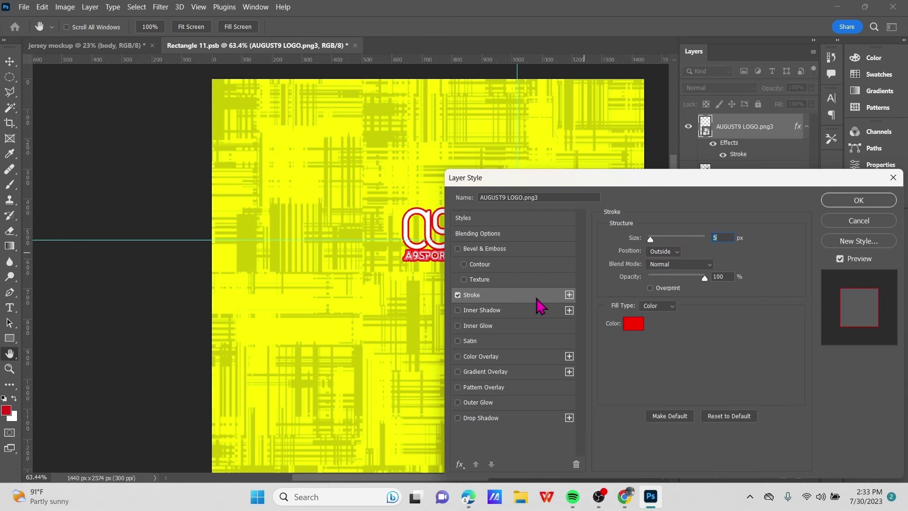
left_click_drag(735, 181, 813, 243)
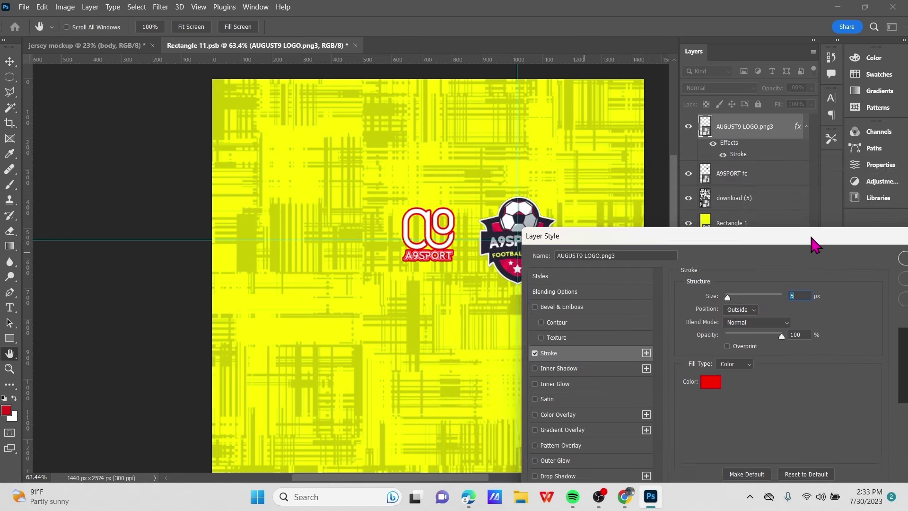
type("1")
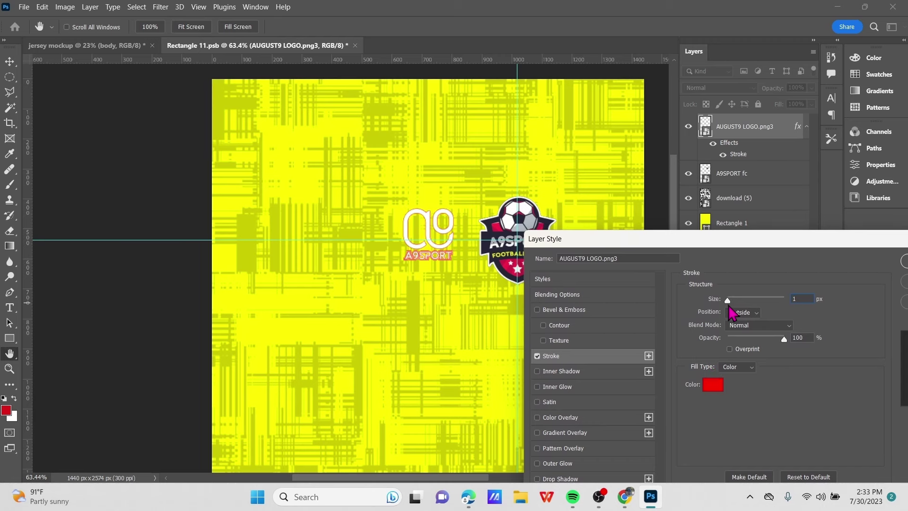
key("BackSpace")
type("4")
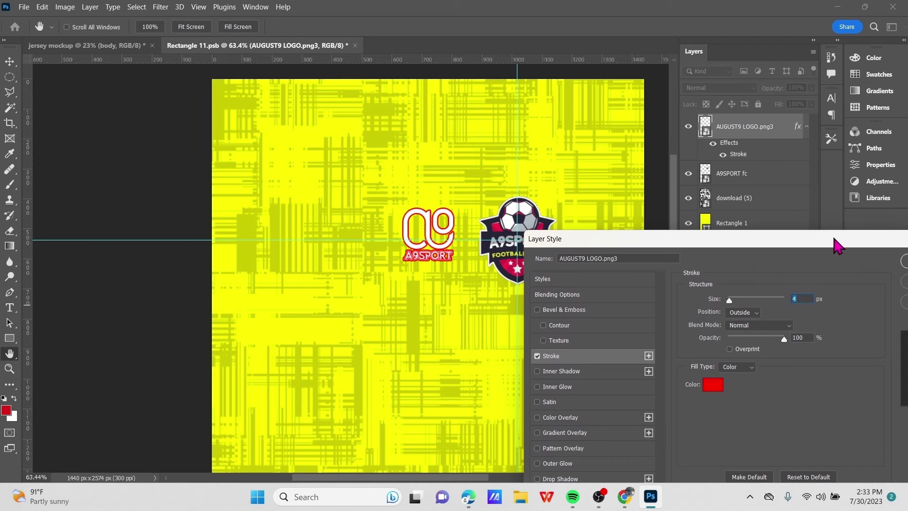
left_click(903, 261)
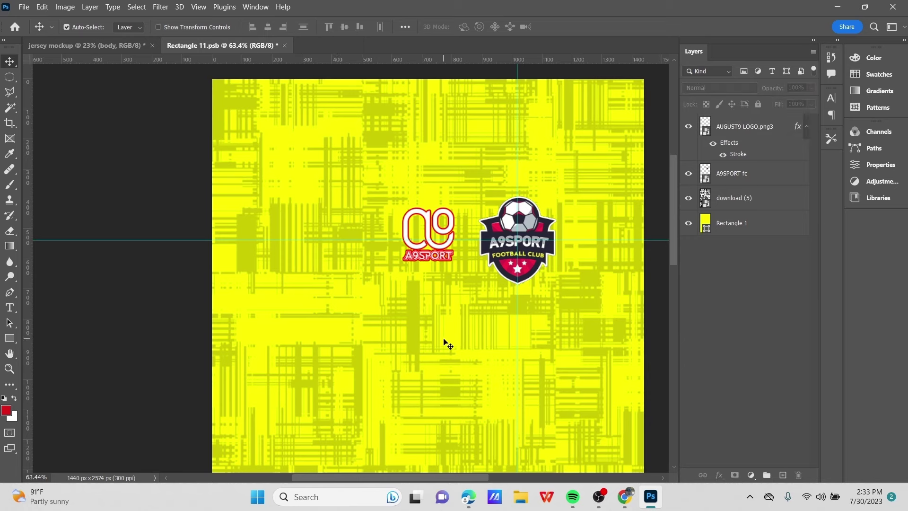
Scale the AUGUST9 logo down to 7.58% and move it down onto the horizontal guide, level with the club logo
scroll(445, 338, "up", 2)
scroll(441, 334, "down", 2)
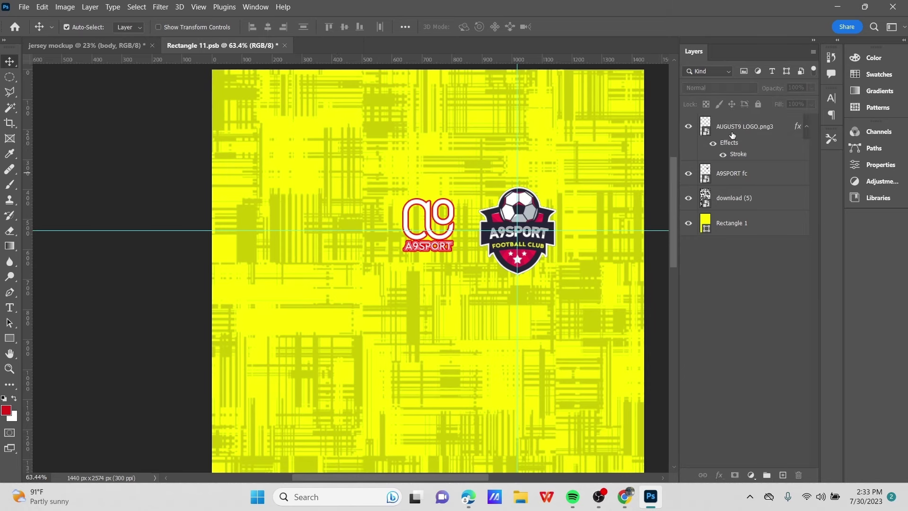
left_click(732, 135)
key("ctrl+t")
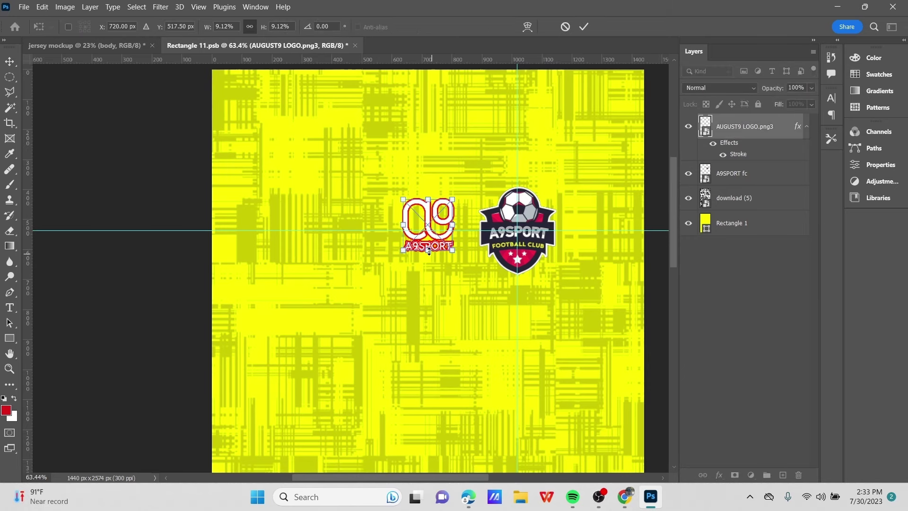
left_click_drag(429, 251, 446, 230)
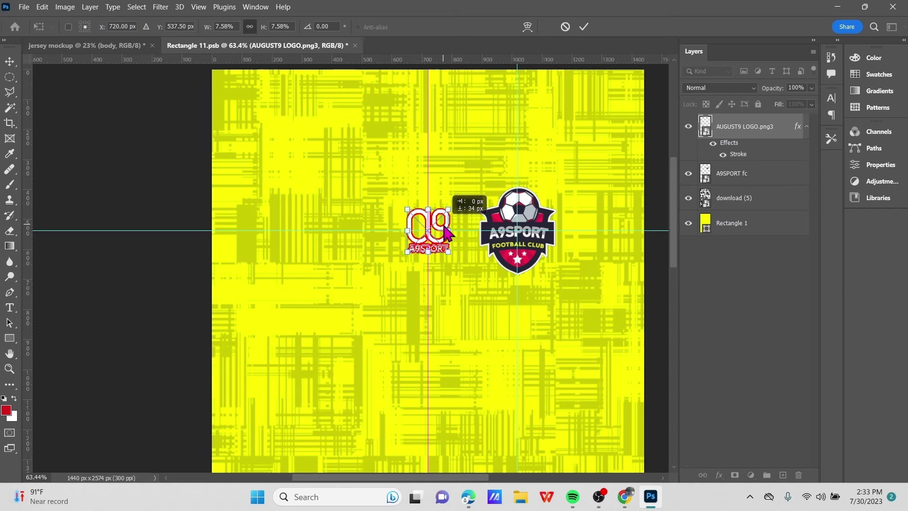
left_click(691, 341)
scroll(438, 350, "up", 5)
scroll(444, 338, "up", 2)
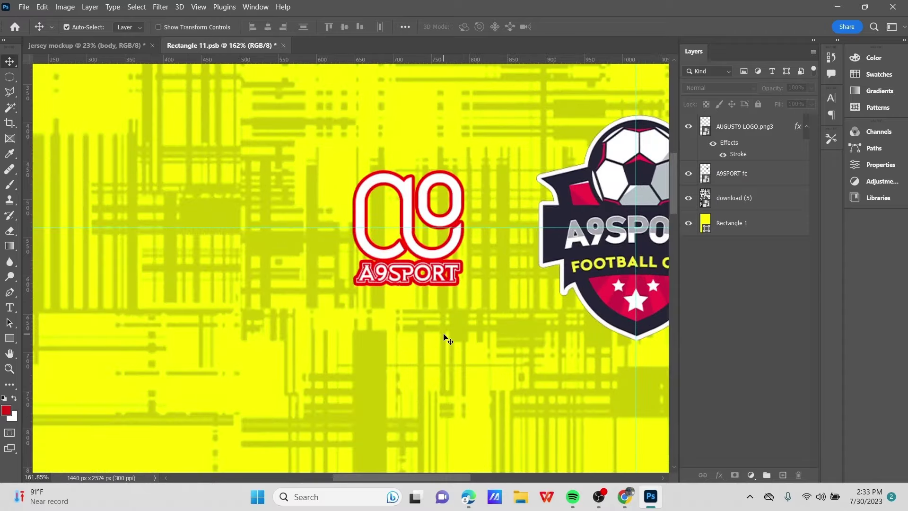
scroll(444, 337, "down", 3)
scroll(521, 319, "down", 3)
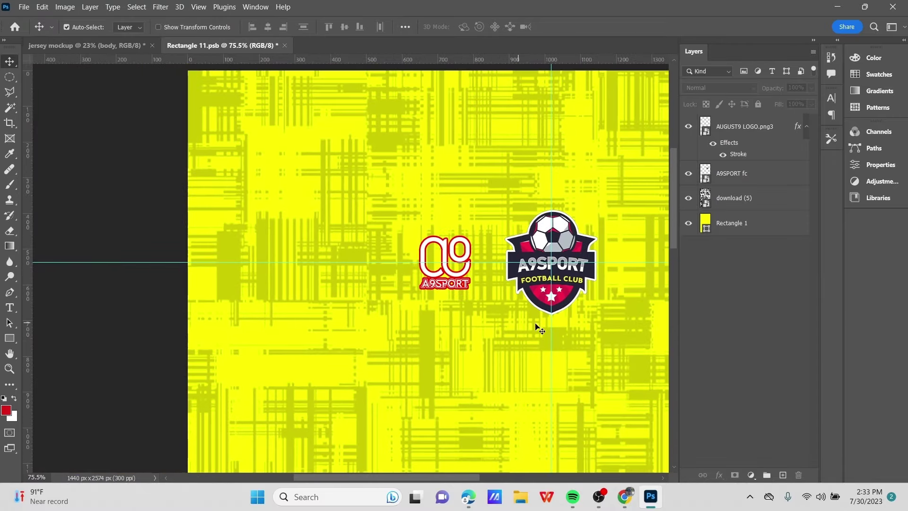
left_click(23, 7)
left_click(450, 334)
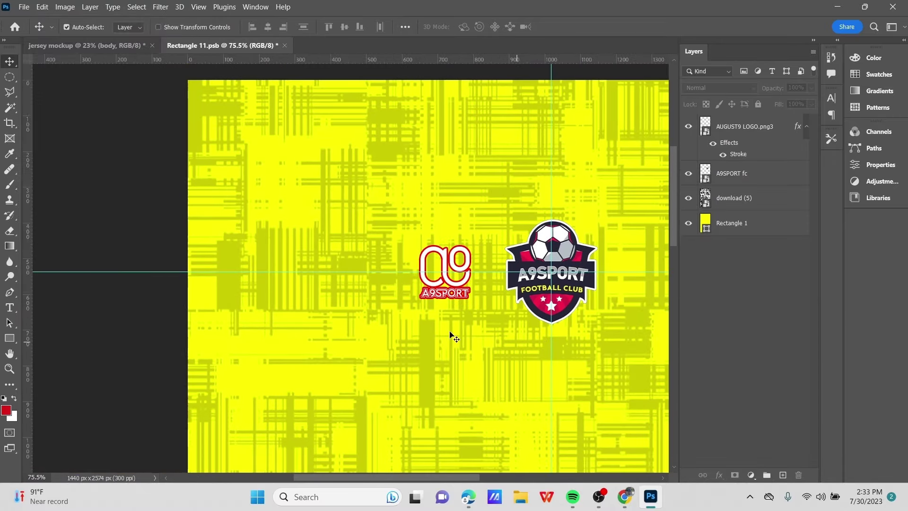
scroll(450, 334, "down", 2)
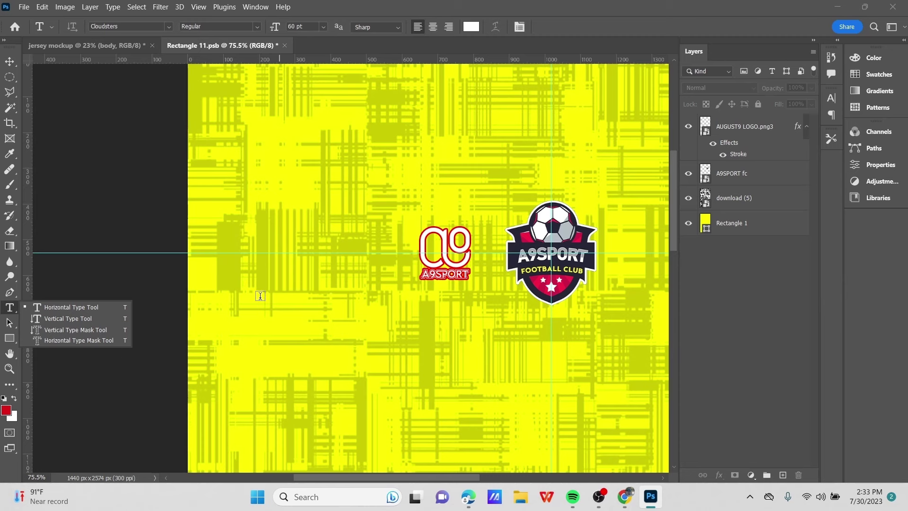
left_click(280, 294)
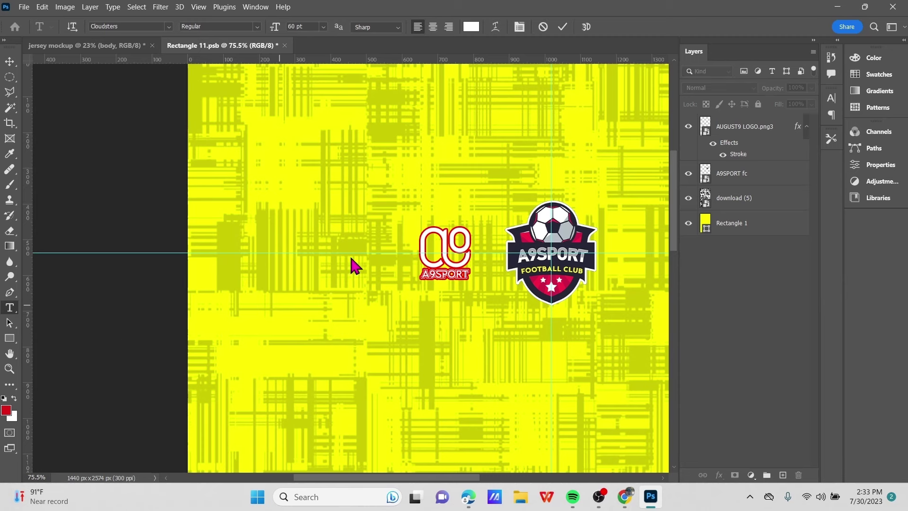
type("9")
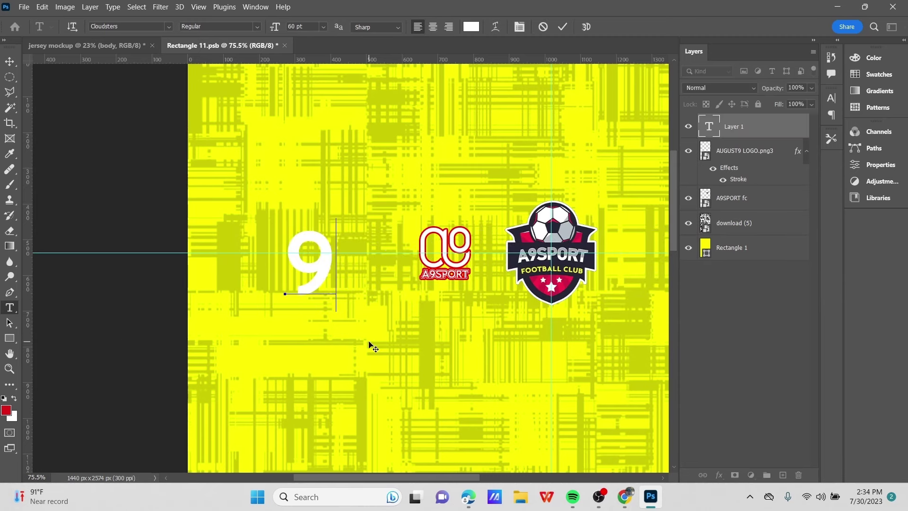
left_click(168, 27)
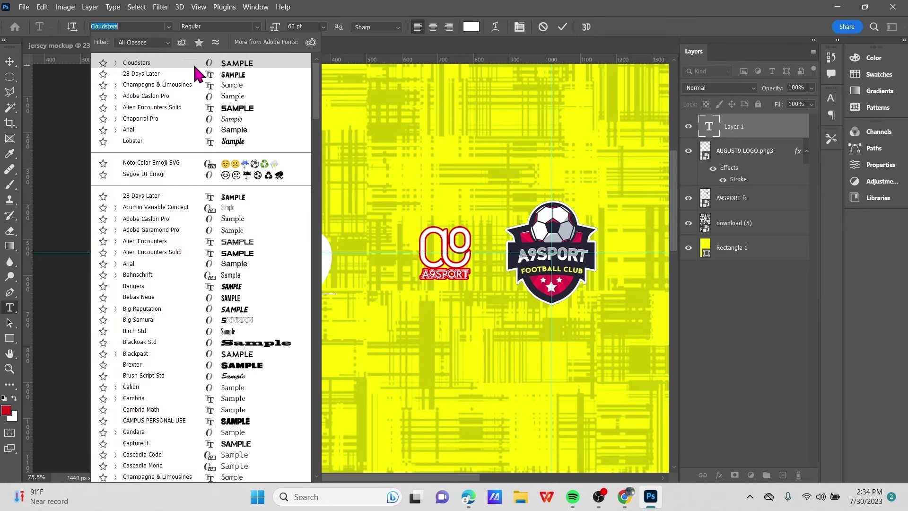
left_click(340, 182)
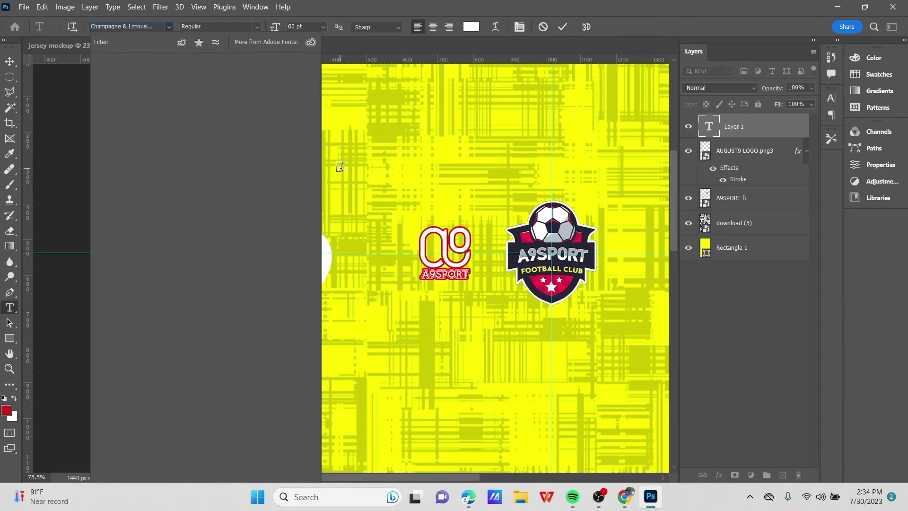
key("Escape")
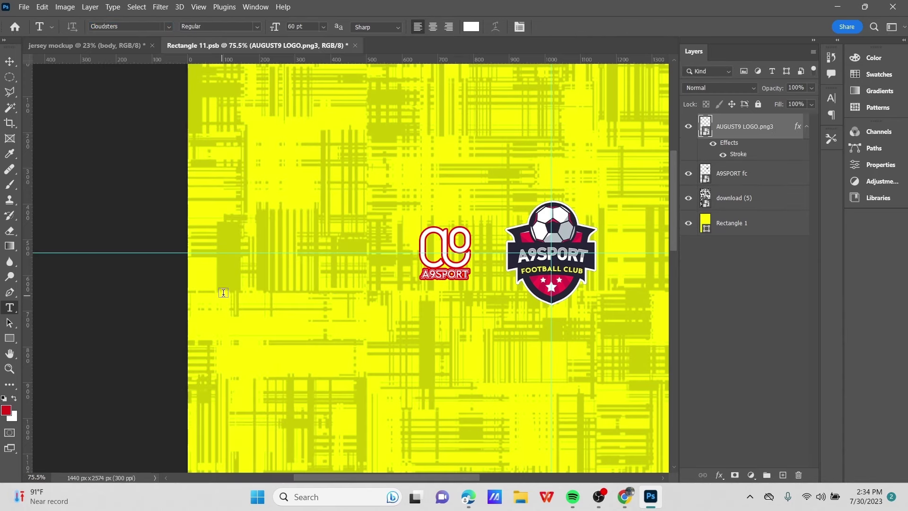
Add a white 60 pt text layer reading "9" to the left of the AUGUST9 logo and try the Alien Encounters font
left_click(241, 282)
type("9")
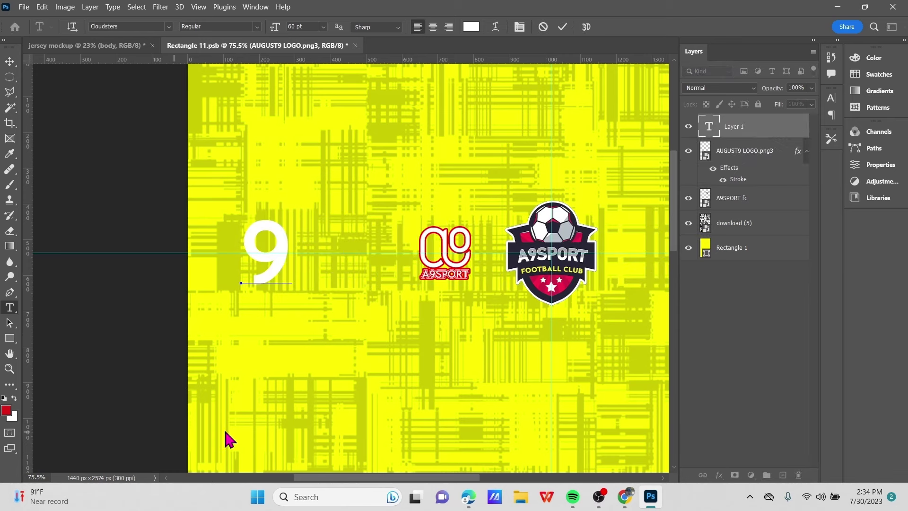
left_click(880, 164)
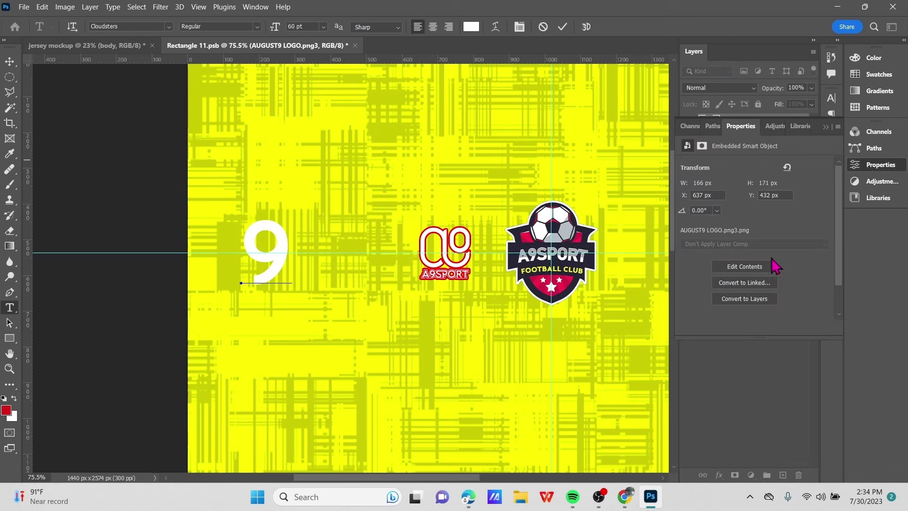
left_click(790, 198)
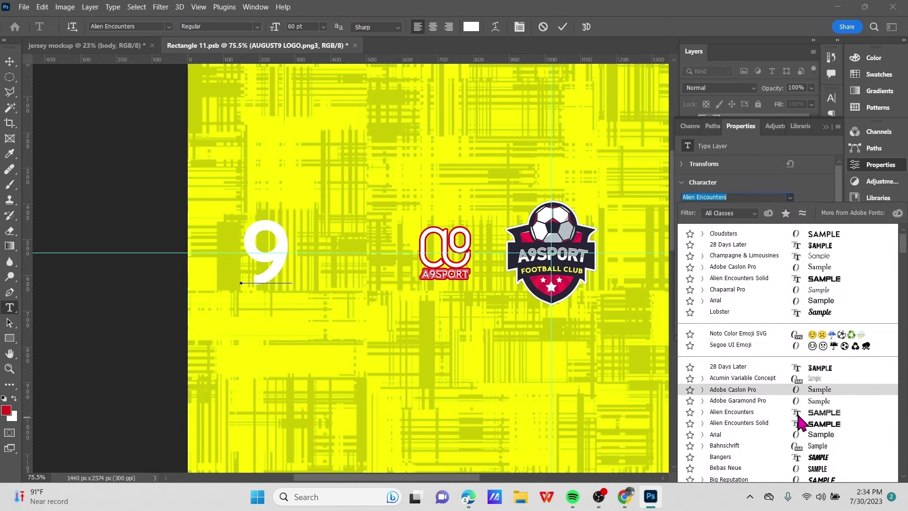
left_click(271, 243)
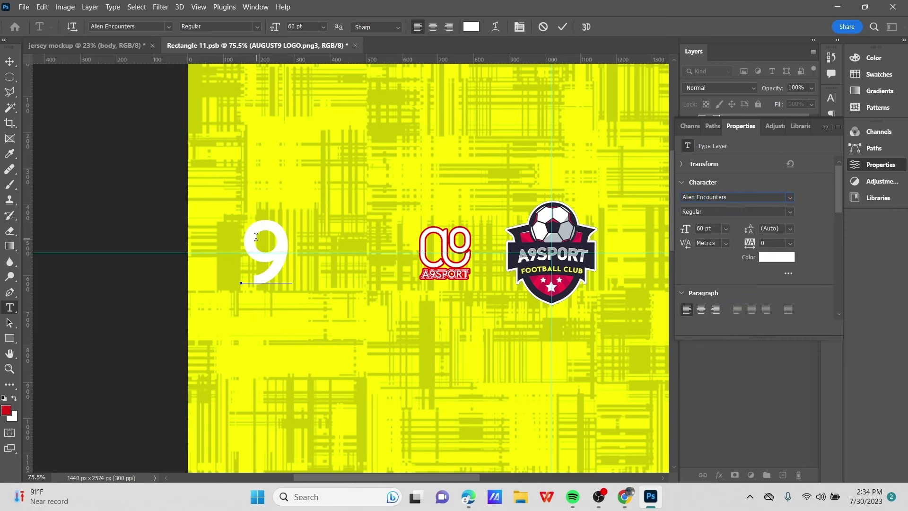
Select the whole number 9, preview fonts on it and set its font to Denarcho
key("ctrl+a")
key("Down")
left_click(790, 197)
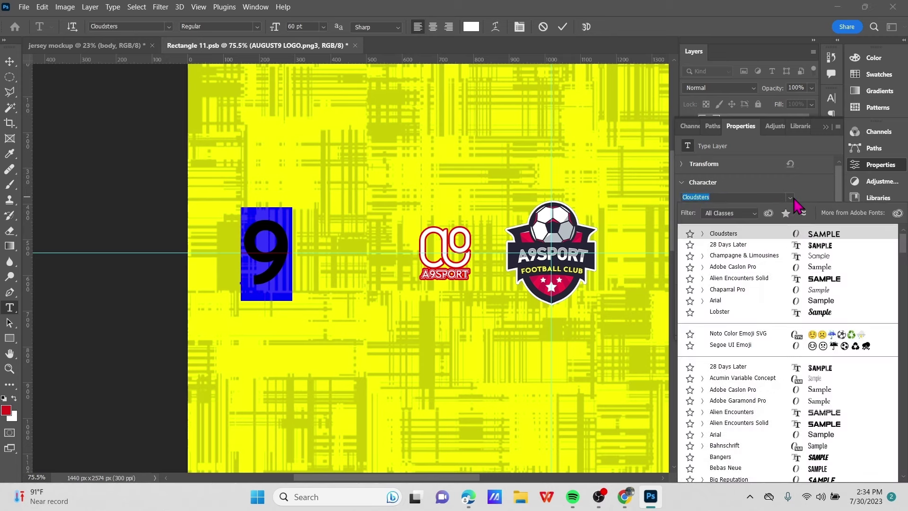
key("Down")
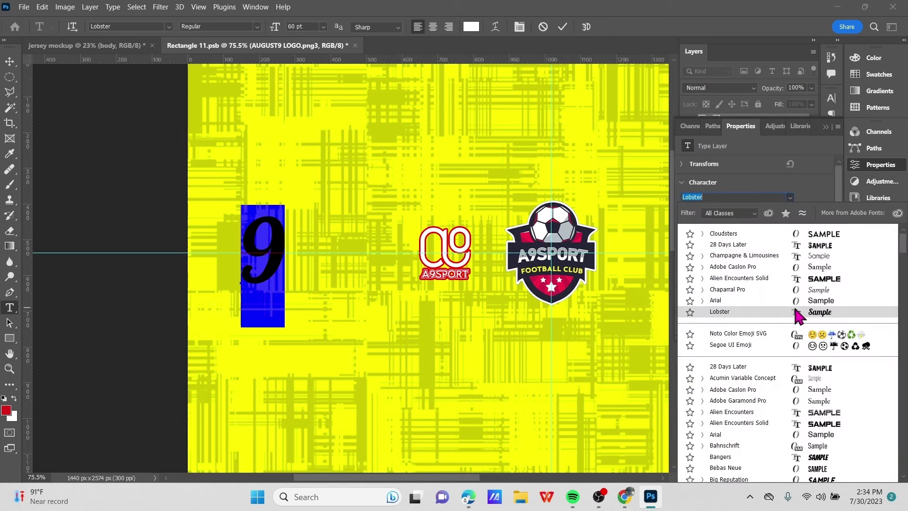
scroll(814, 419, "down", 1)
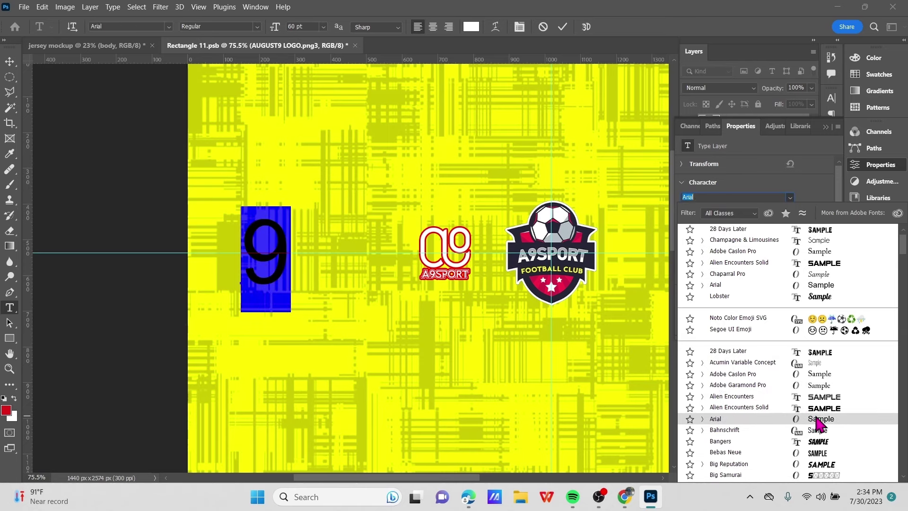
scroll(823, 422, "down", 1)
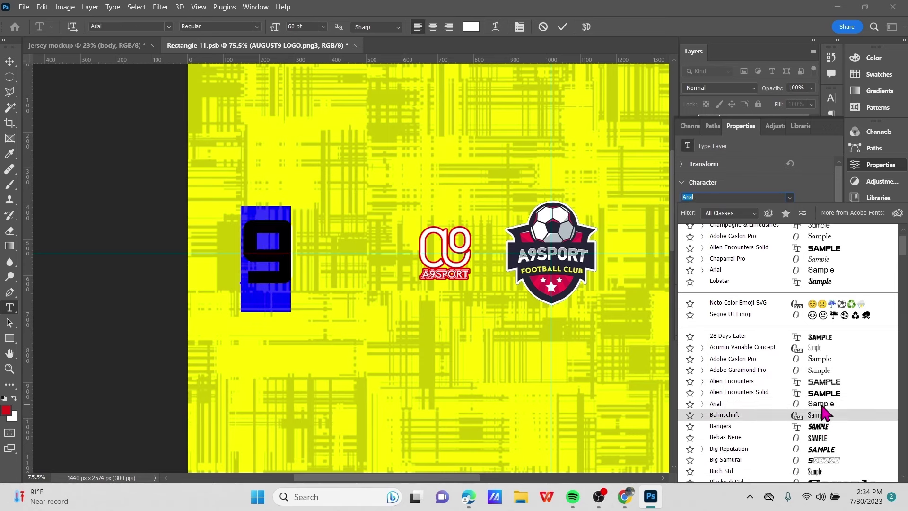
scroll(823, 412, "down", 2)
key("Down")
key("Down")
key("Down")
key("Down")
key("Down")
key("Down")
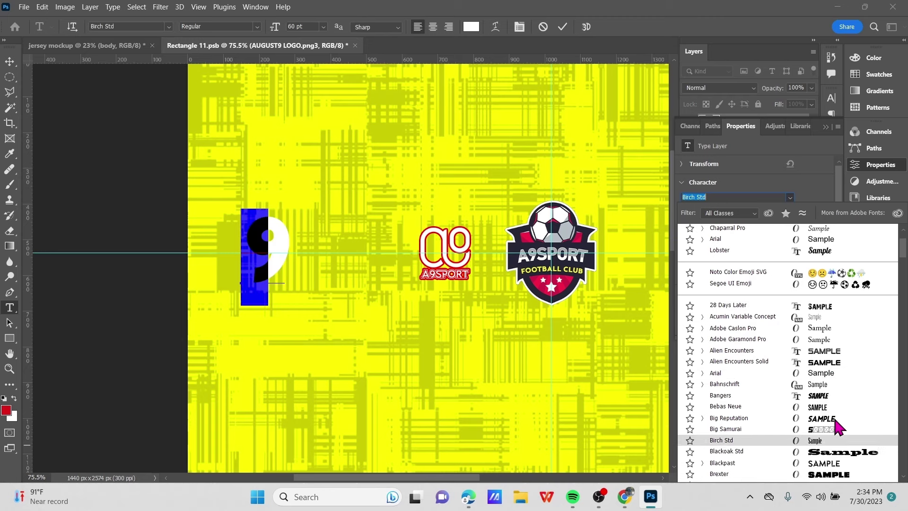
key("Up")
key("Up")
scroll(839, 428, "down", 2)
key("Down")
key("Down")
key("Down")
key("Down")
key("Down")
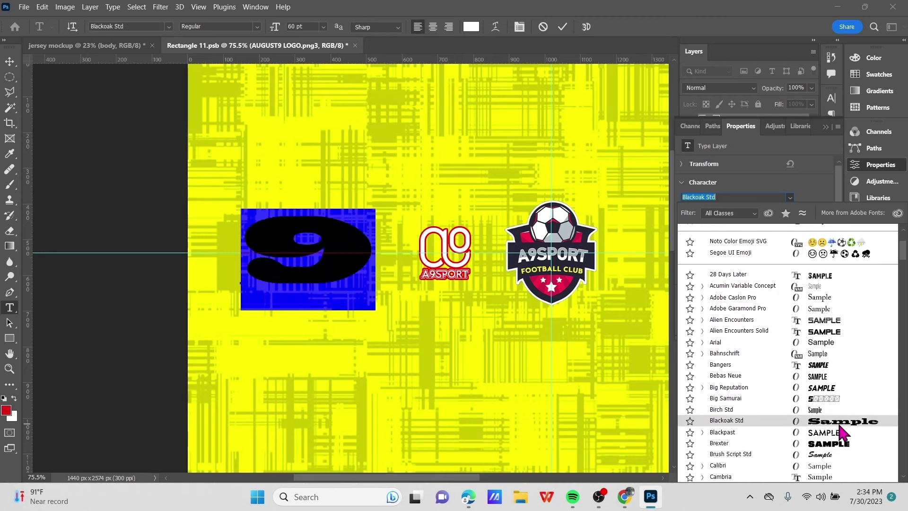
scroll(841, 452, "down", 3)
key("Down")
key("Down")
key("Down")
key("Down")
key("Down")
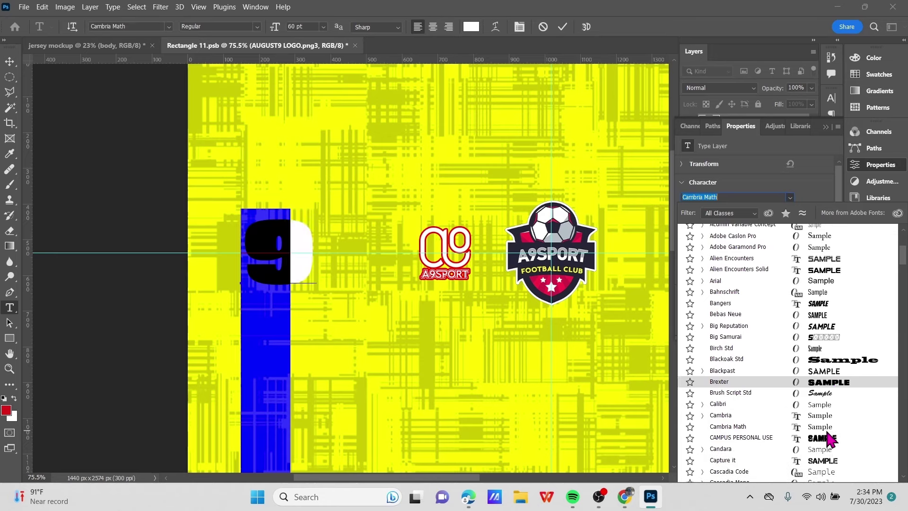
scroll(833, 378, "down", 2)
key("Up")
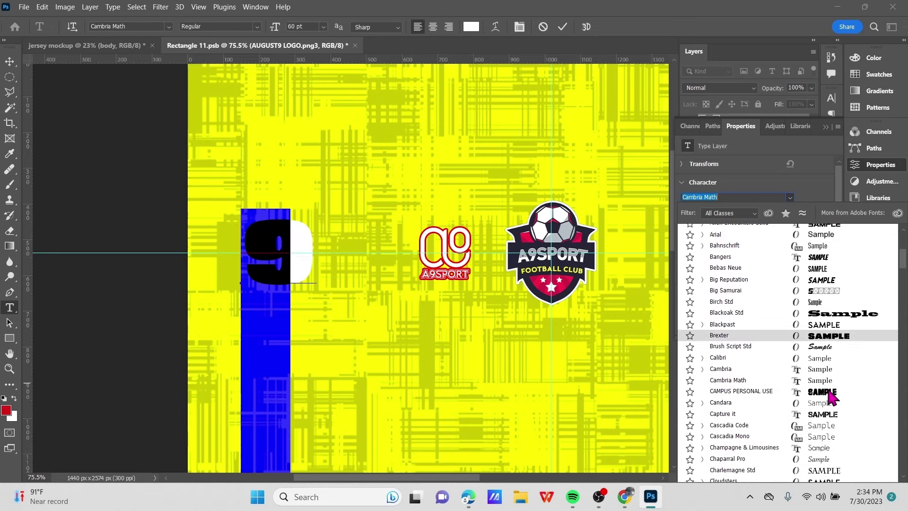
key("Down")
key("Up")
key("Down")
key("Down")
key("Down")
key("Down")
key("Down")
key("Down")
key("Down")
key("Down")
key("Down")
scroll(831, 378, "down", 2)
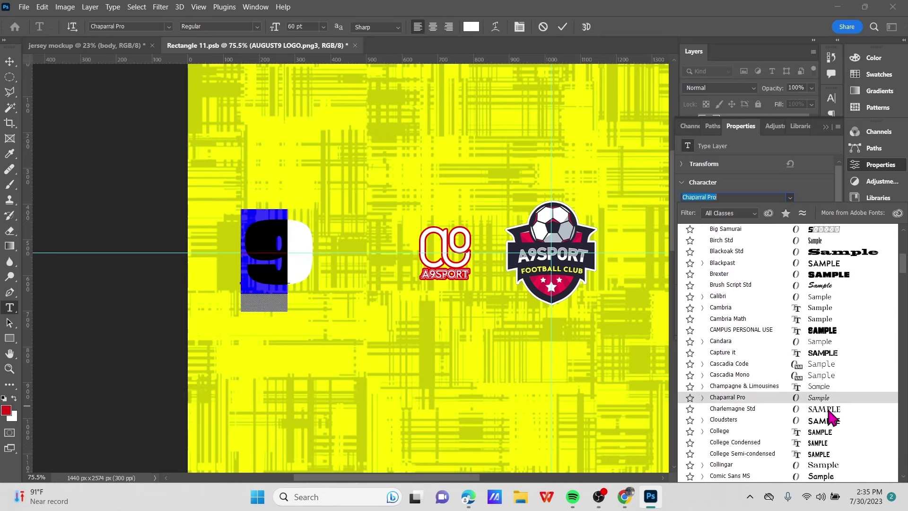
scroll(837, 416, "down", 2)
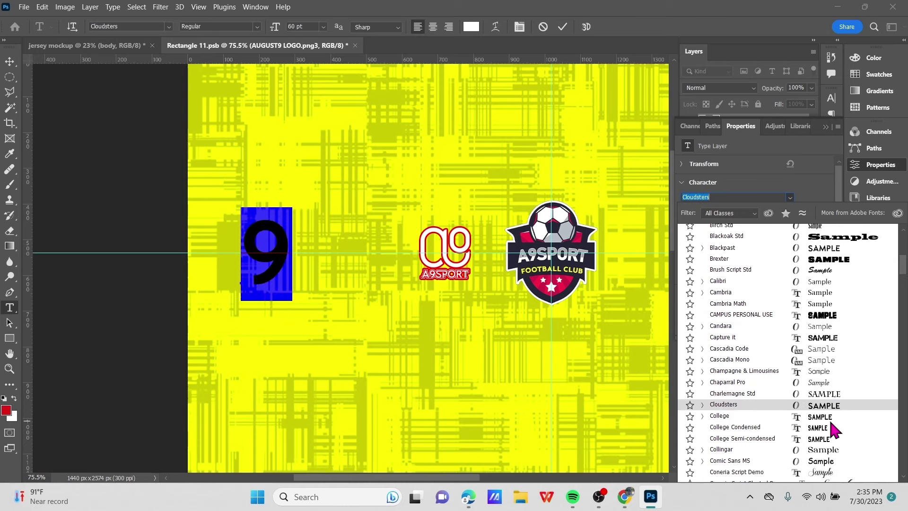
key("Up")
key("Up")
key("Up")
key("Down")
key("Down")
key("Down")
key("Down")
key("Down")
key("Down")
key("Down")
key("Down")
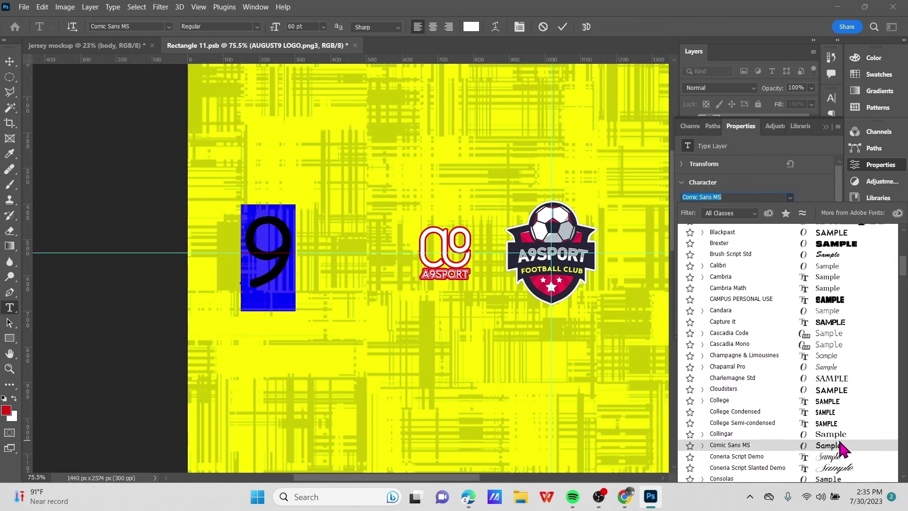
scroll(842, 449, "down", 2)
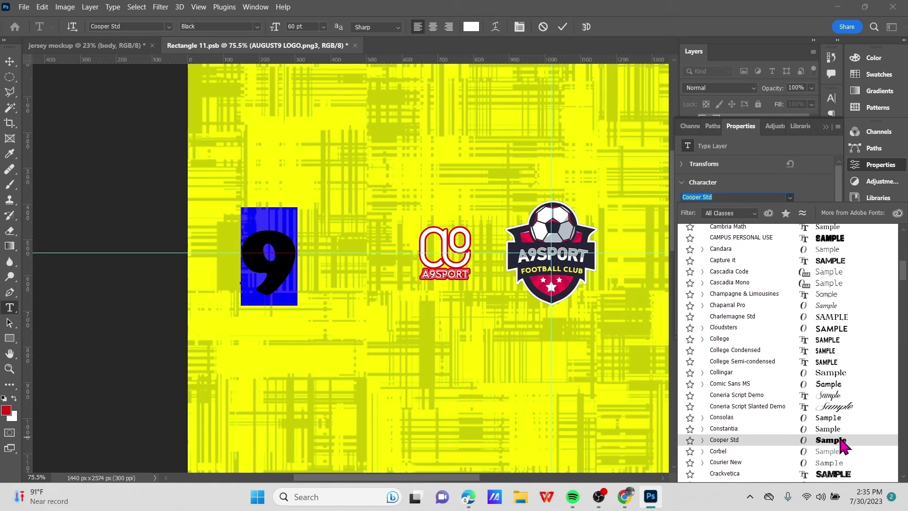
scroll(841, 446, "down", 1)
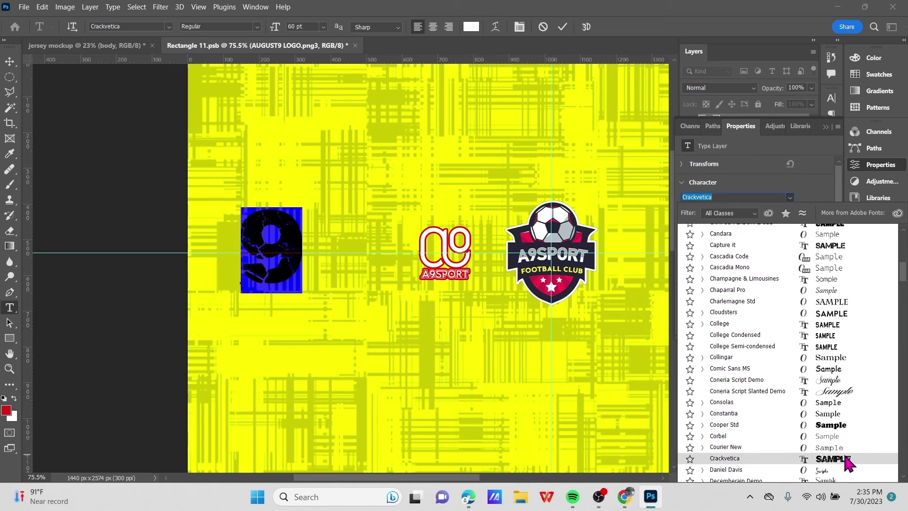
scroll(844, 458, "down", 3)
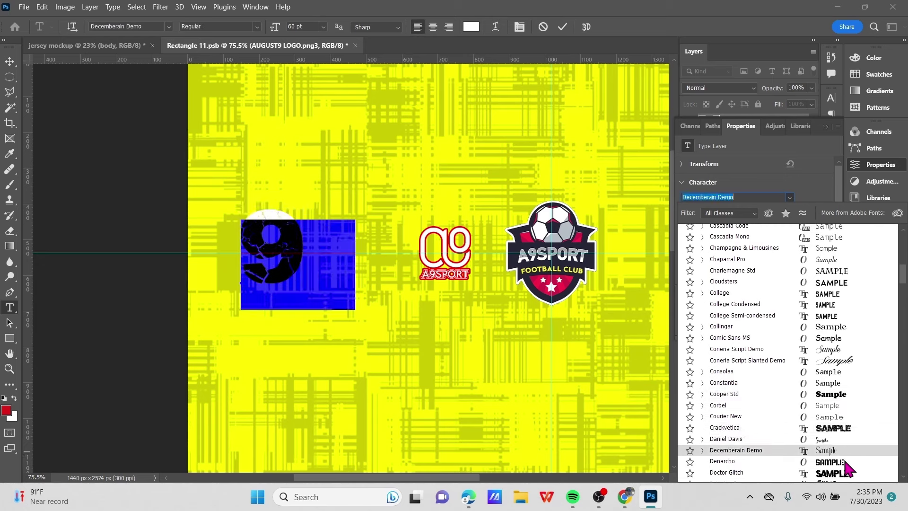
left_click(845, 464)
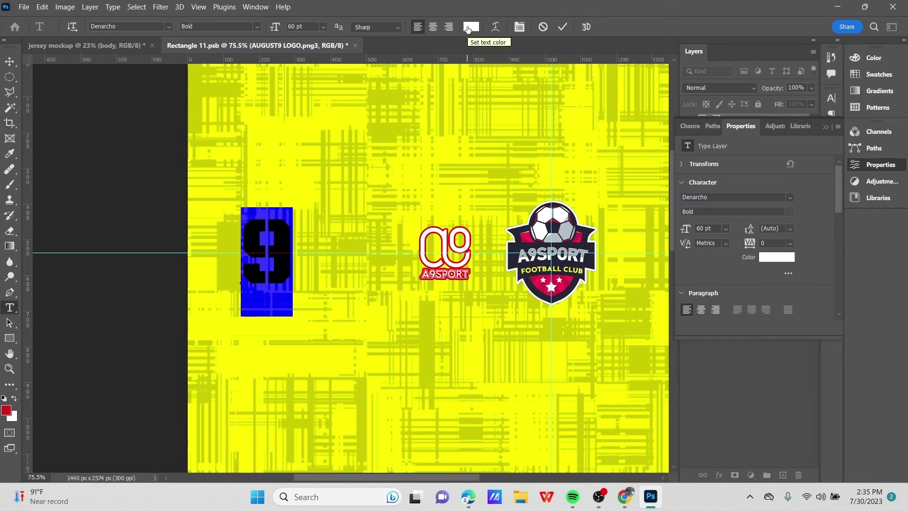
Set the text colour of the number 9 to black (000000) and finish editing the text
left_click(470, 27)
type("000000")
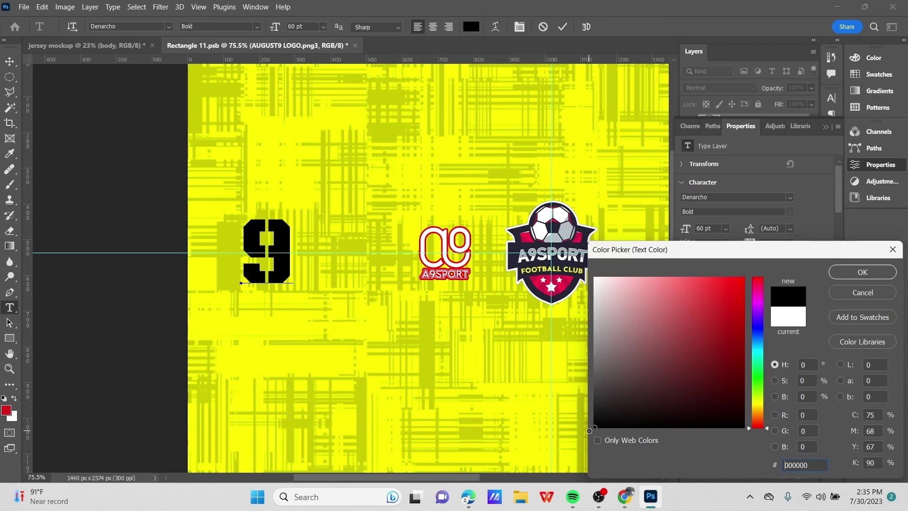
left_click(862, 272)
scroll(117, 140, "up", 1)
left_click(118, 141)
scroll(117, 140, "down", 2)
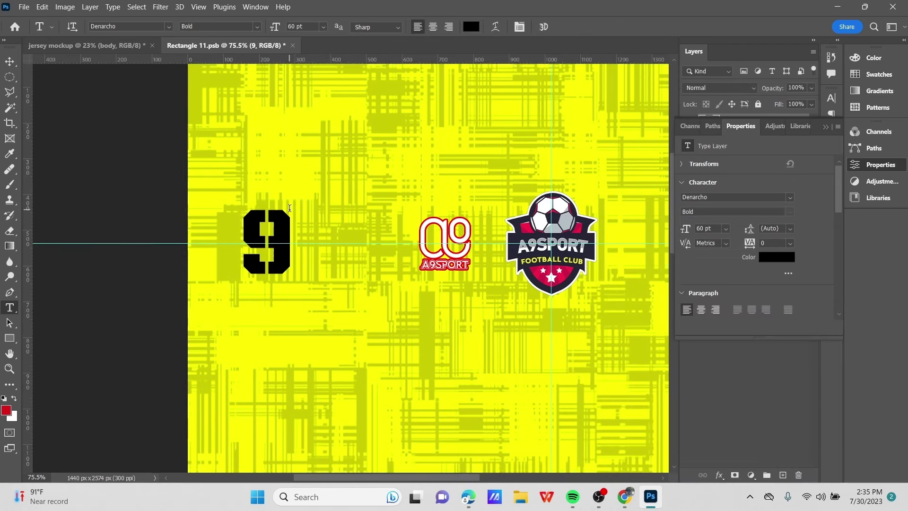
Move the number 9 horizontally closer to the AUGUST9 logo, keeping it near the horizontal guide
left_click(9, 62)
scroll(128, 131, "down", 1)
scroll(127, 131, "down", 1)
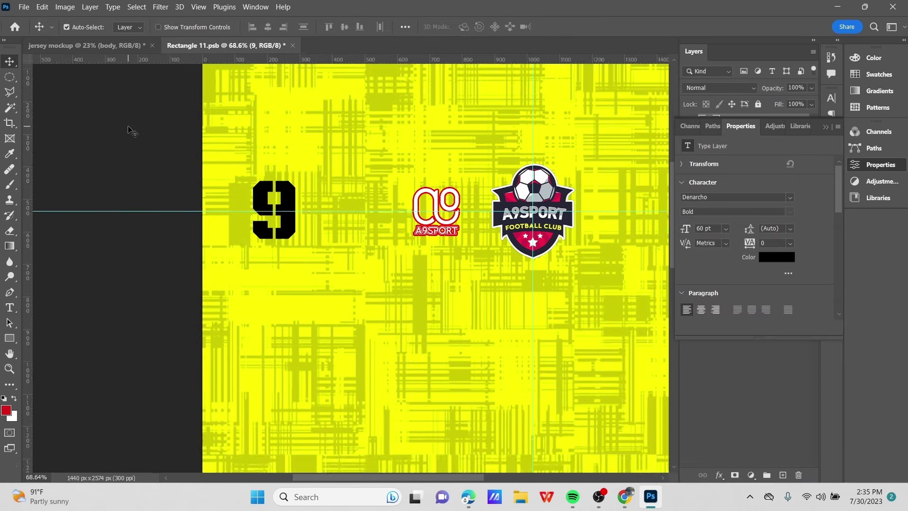
scroll(270, 178, "up", 1)
left_click_drag(291, 212, 328, 214)
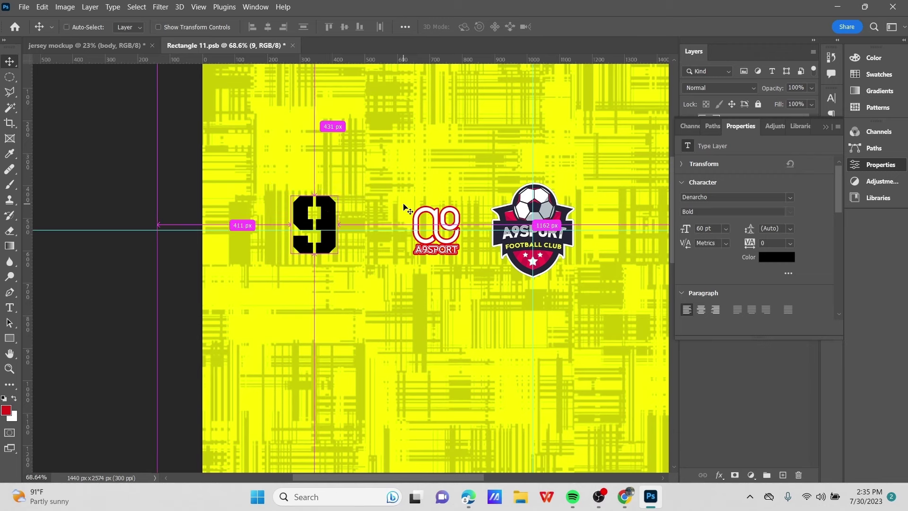
Scale the number 9 up to about 110% and move it closer to the AUGUST9 logo along the horizontal guide
key("ctrl+t")
left_click_drag(338, 186, 342, 174)
left_click_drag(334, 219, 358, 221)
scroll(430, 129, "down", 2)
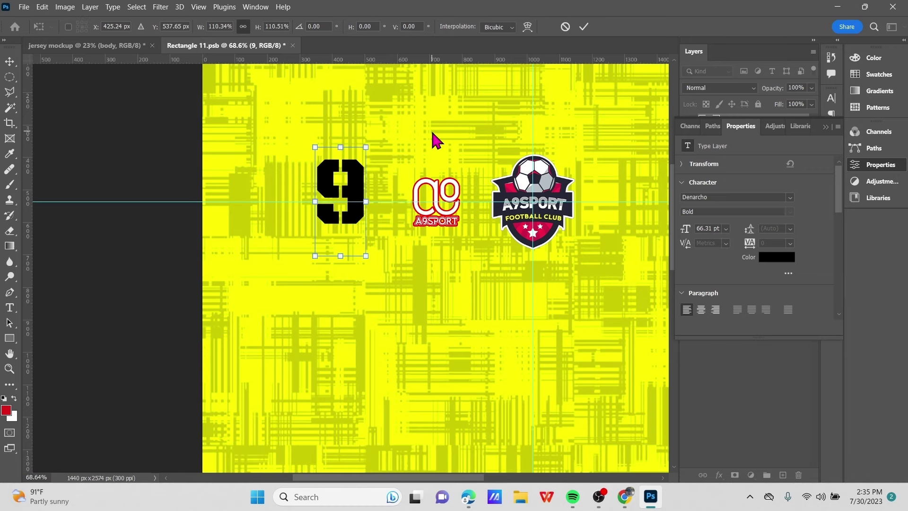
left_click(583, 27)
scroll(520, 126, "down", 1)
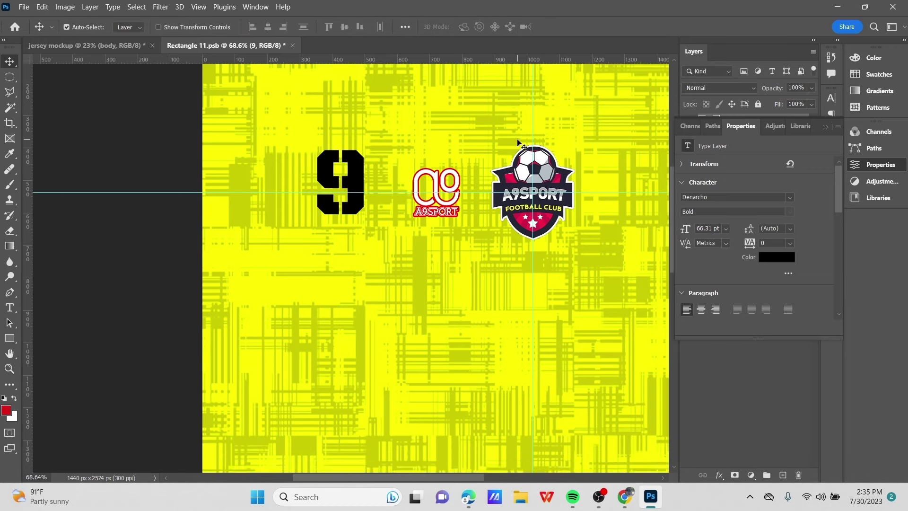
scroll(544, 142, "up", 2)
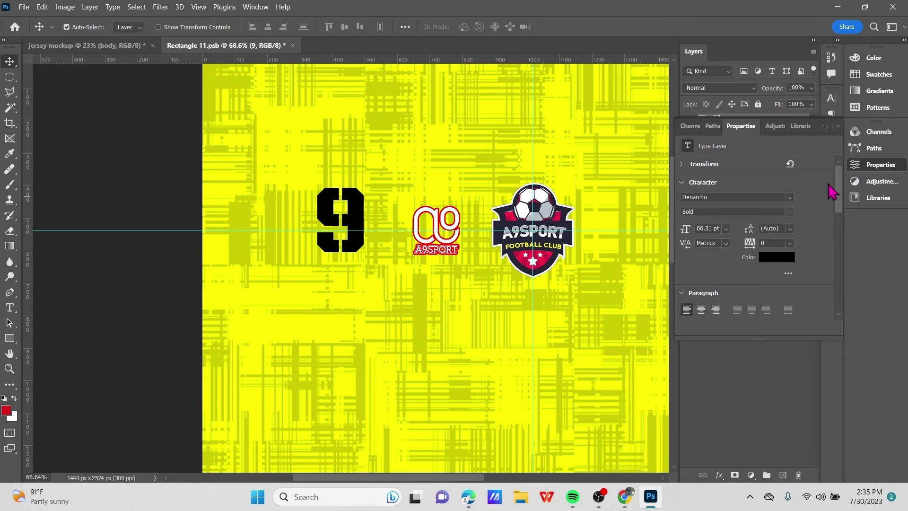
Convert the number 9 text layer to a smart object
left_click(826, 128)
right_click(744, 134)
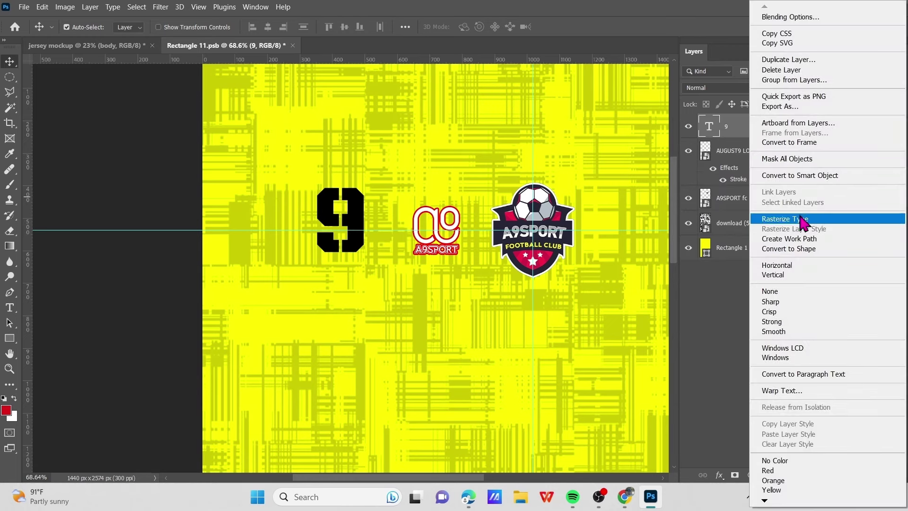
left_click(803, 176)
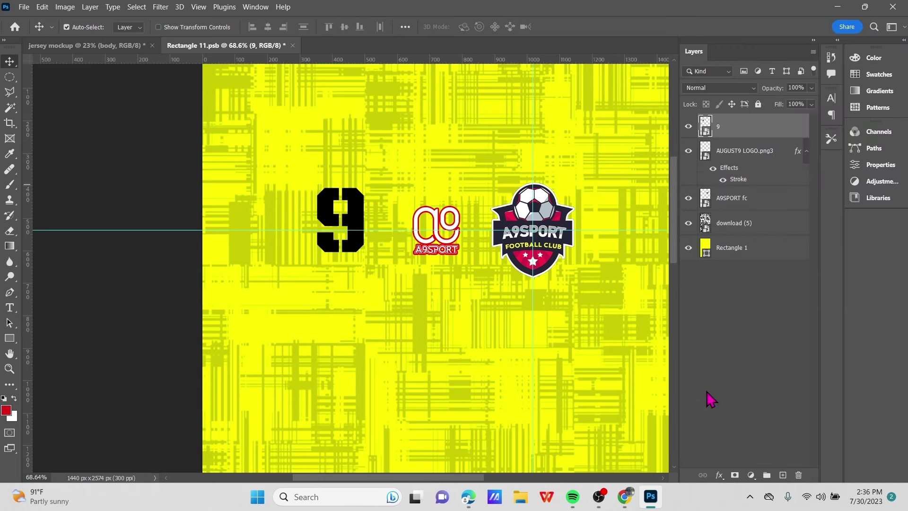
Give the number 9 layer a red outside stroke of 6 px and deselect the layer
left_click(720, 475)
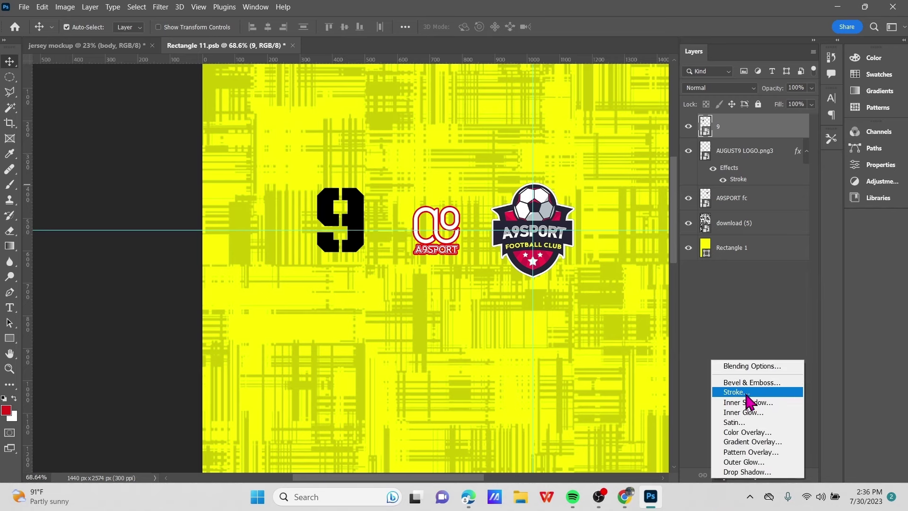
left_click(746, 393)
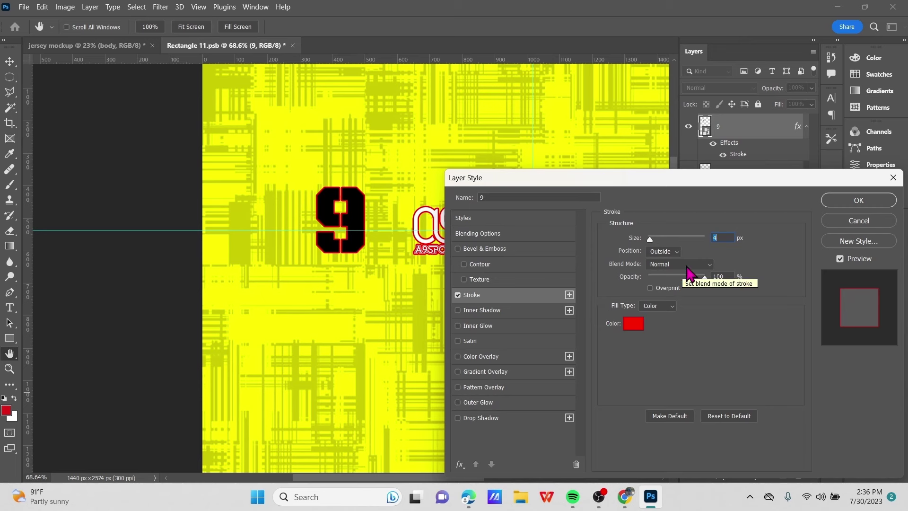
scroll(727, 236, "up", 2)
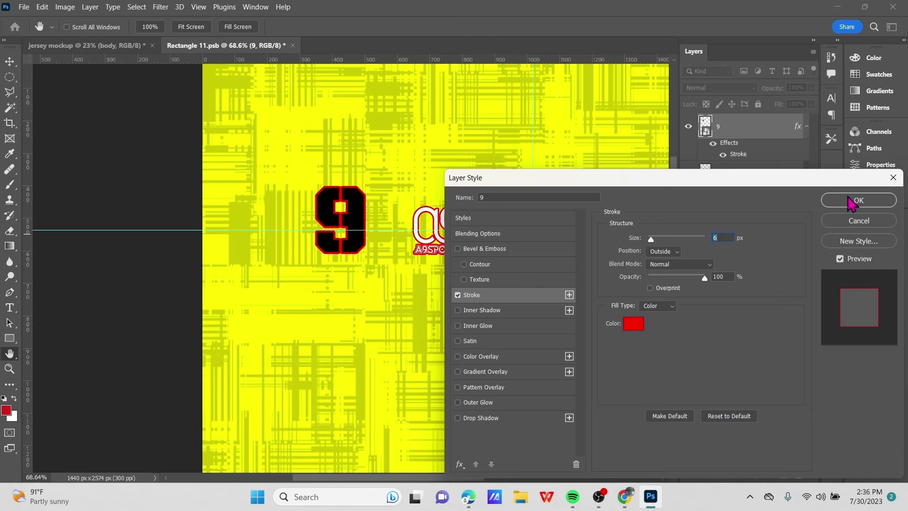
left_click(859, 200)
key("v")
left_click(111, 177)
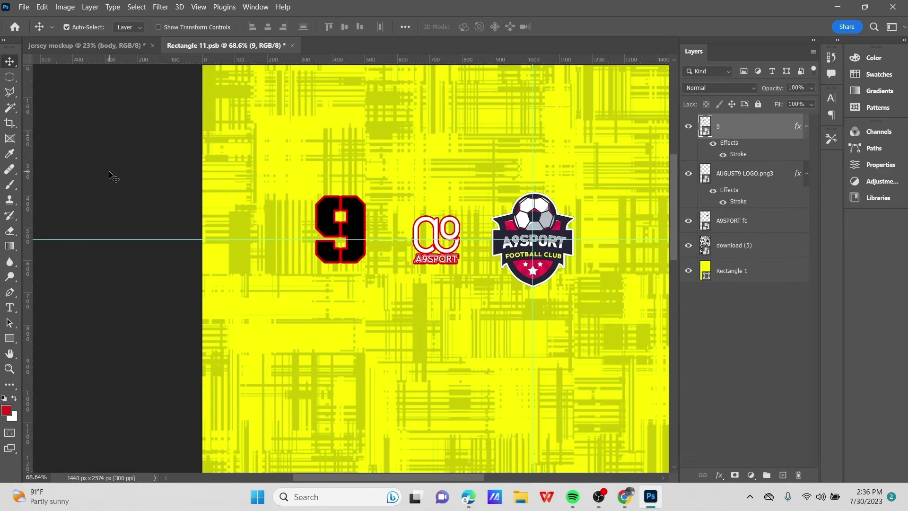
scroll(415, 239, "down", 3)
scroll(511, 255, "up", 5)
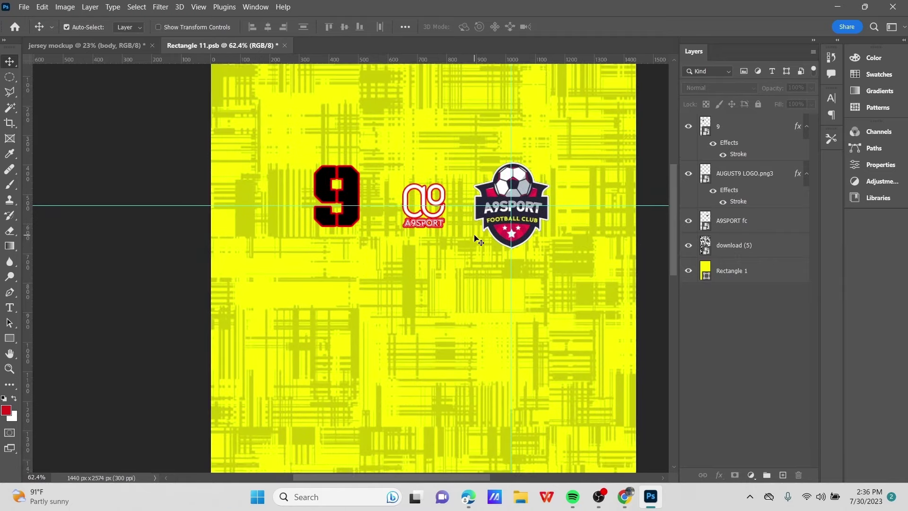
scroll(406, 232, "down", 2)
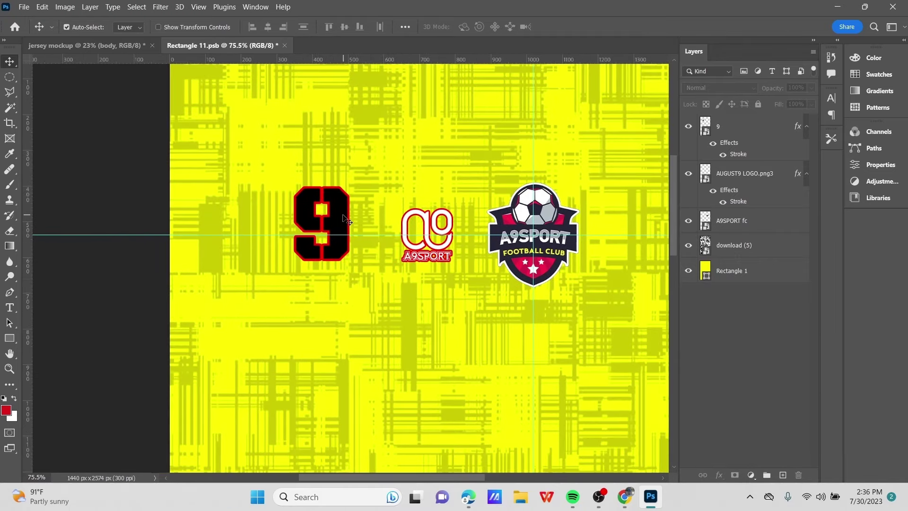
left_click(384, 235)
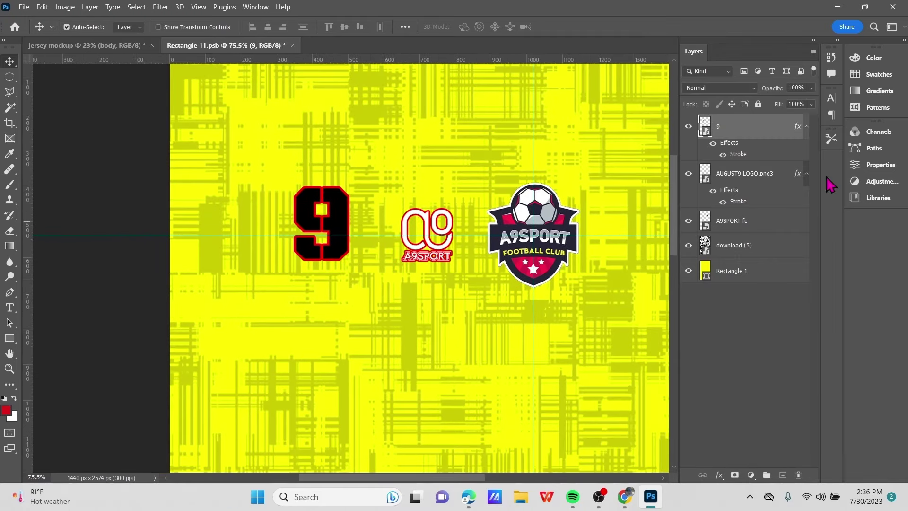
left_click(114, 104)
Add a black 60 pt Denarcho text layer reading "SPONSOR" below the number and logos
scroll(416, 270, "down", 3)
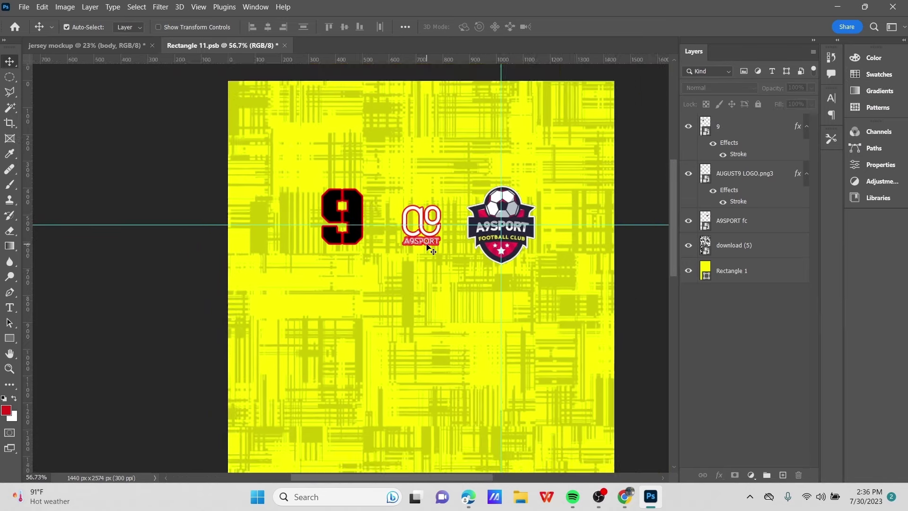
scroll(427, 245, "down", 4)
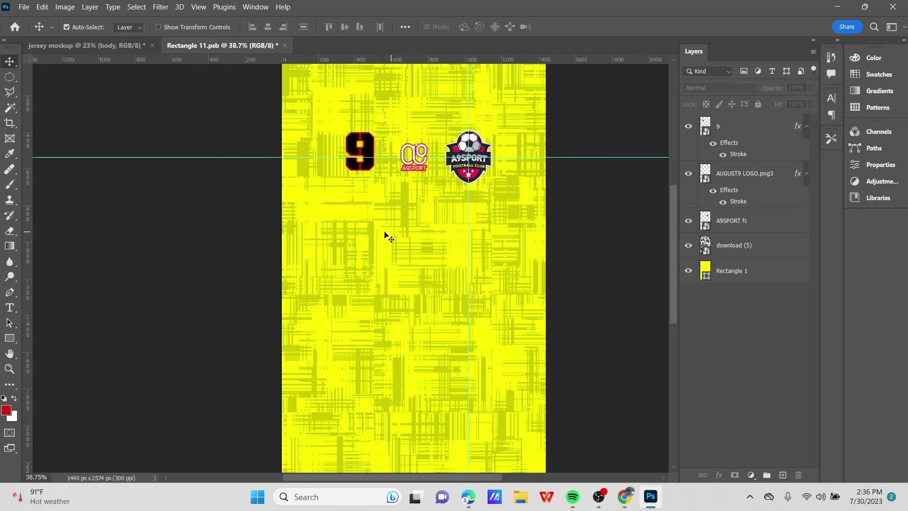
left_click(9, 307)
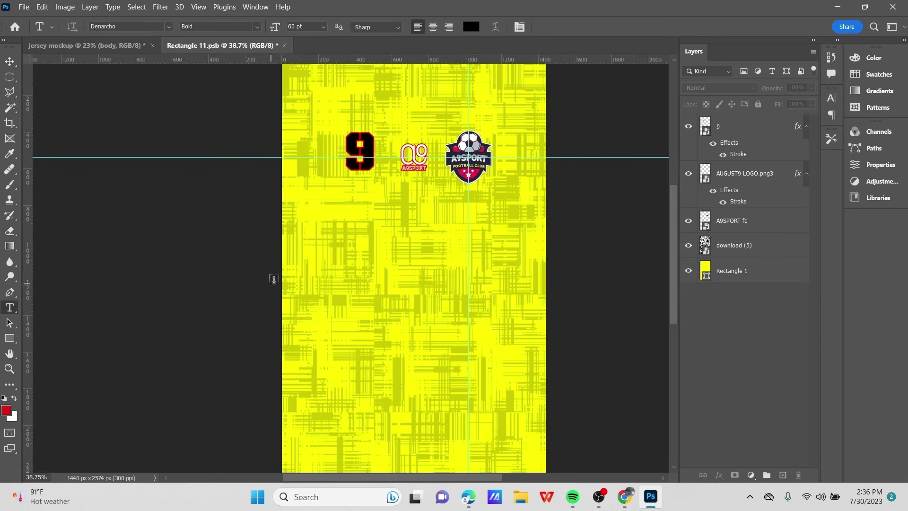
left_click(341, 277)
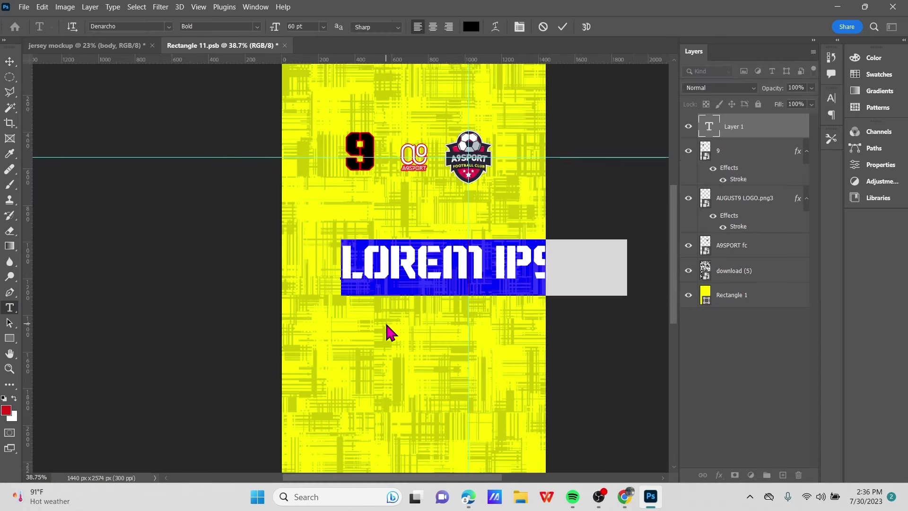
type("S ")
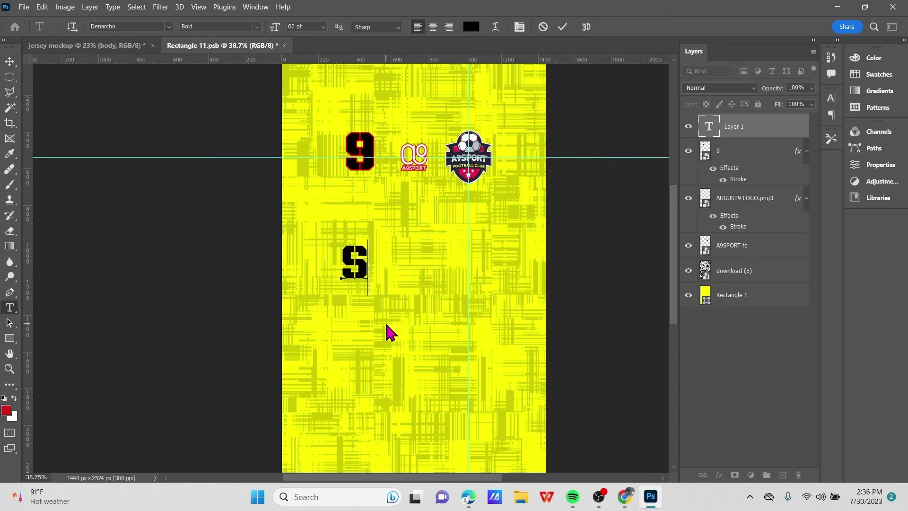
type("ONS")
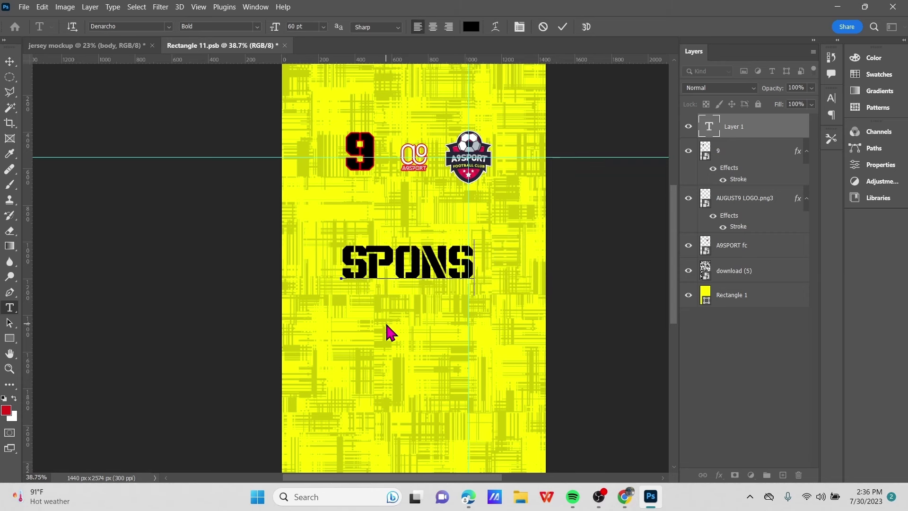
type("OR")
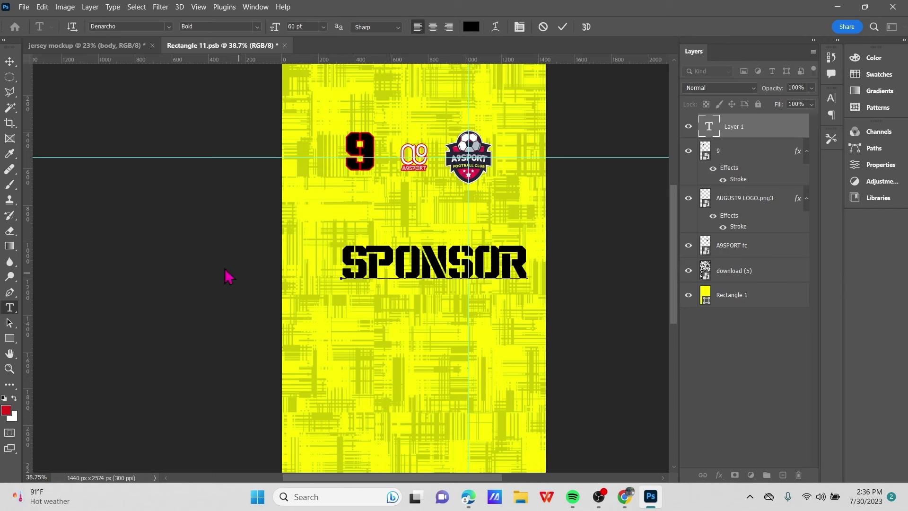
key("ctrl+Return")
key("v")
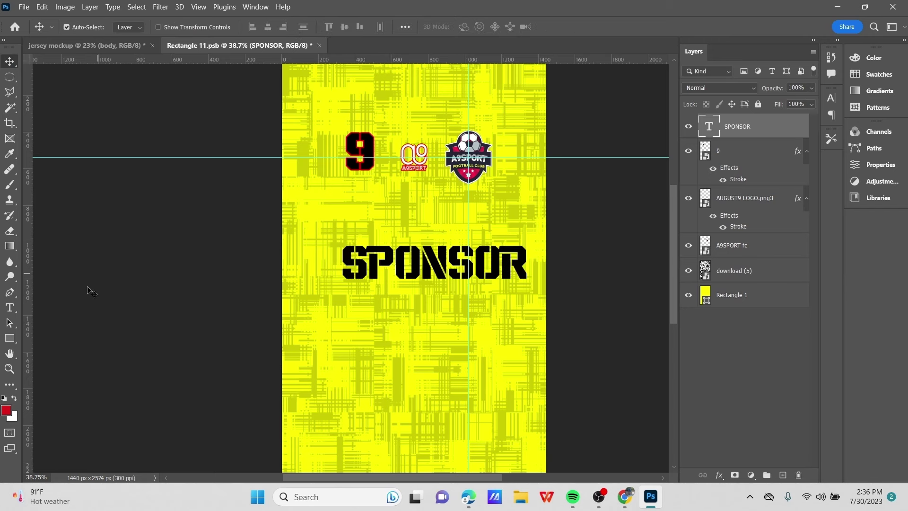
Change the SPONSOR text to Alien Encounters Bold at 44.9 pt and place it centred beneath the logos
left_click(10, 307)
left_click_drag(342, 266, 536, 255)
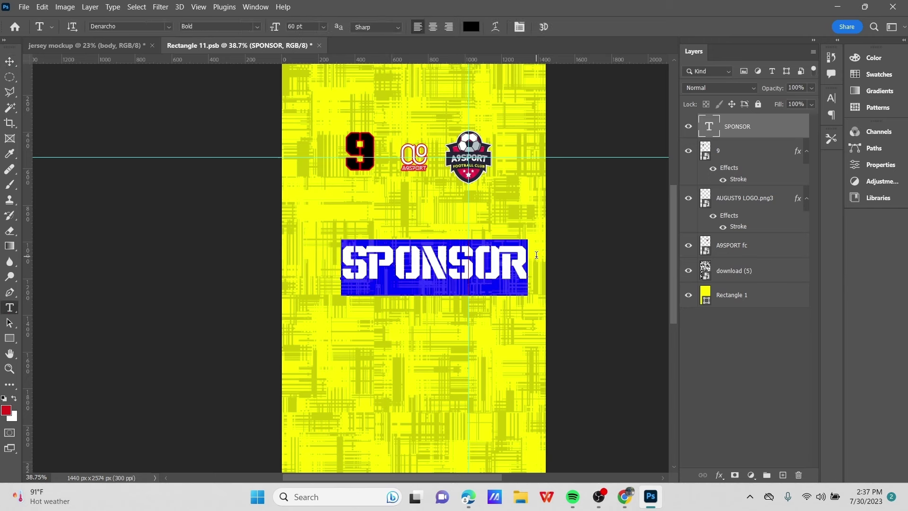
left_click(881, 164)
key("ctrl+Return")
key("v")
scroll(411, 290, "up", 1)
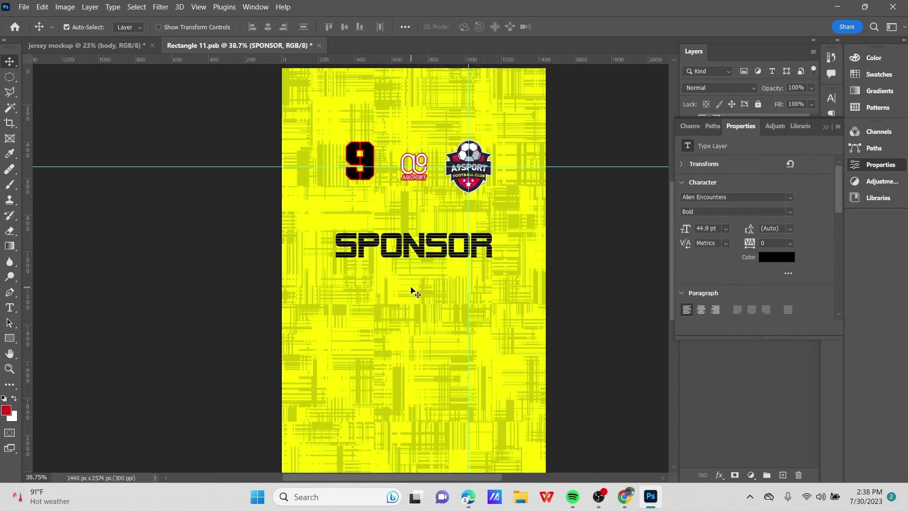
scroll(411, 290, "down", 1)
scroll(409, 287, "down", 1)
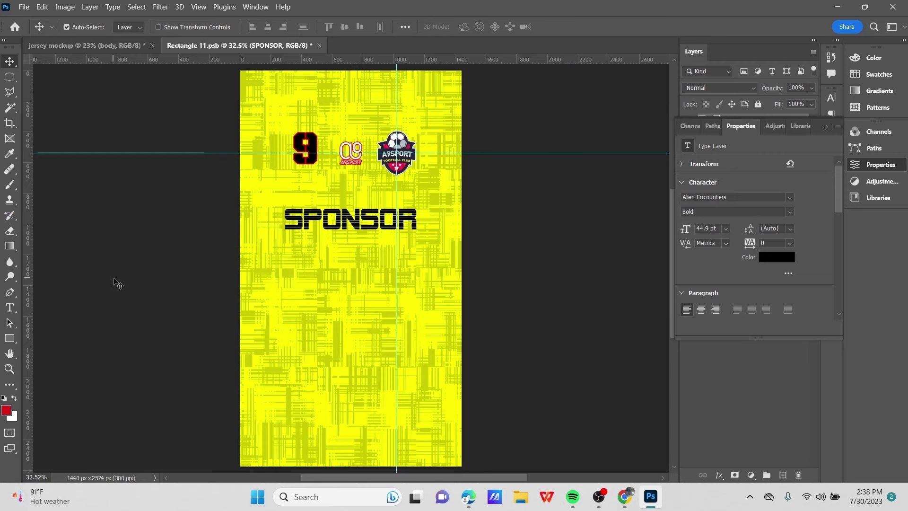
Place the AUGUST9 LOGO.png5.png file from the logo folder as an embedded layer
left_click(24, 7)
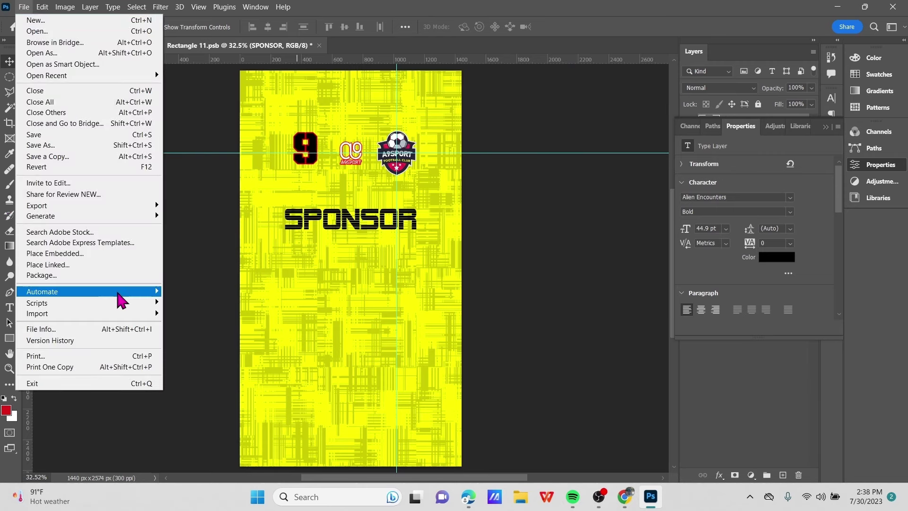
left_click(61, 256)
scroll(265, 260, "down", 2)
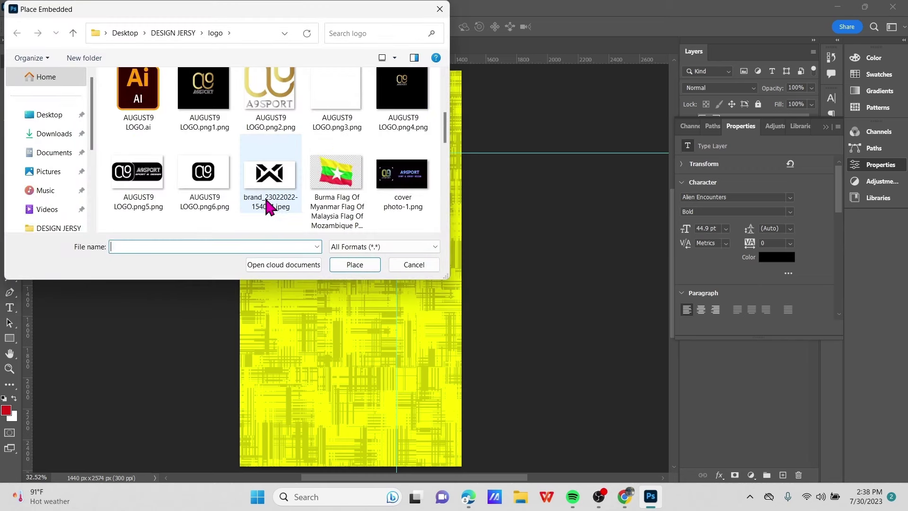
left_click(165, 189)
left_click(355, 264)
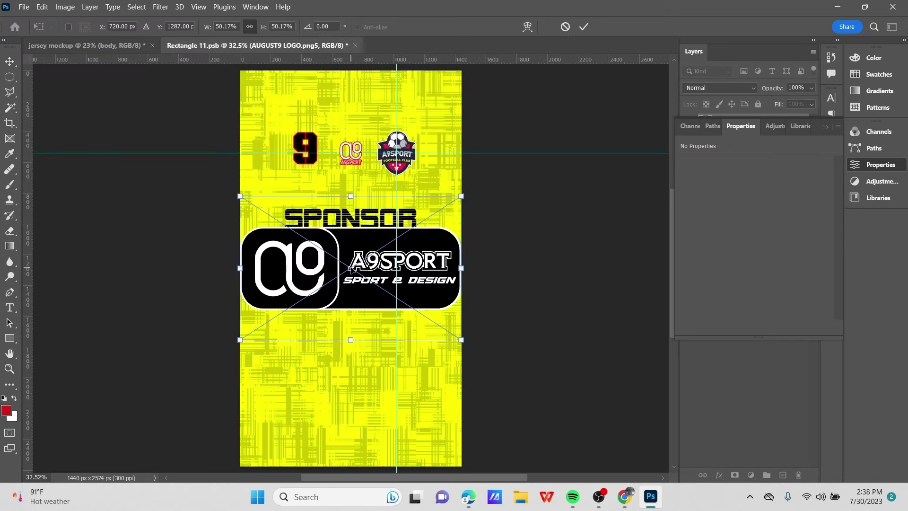
left_click(584, 27)
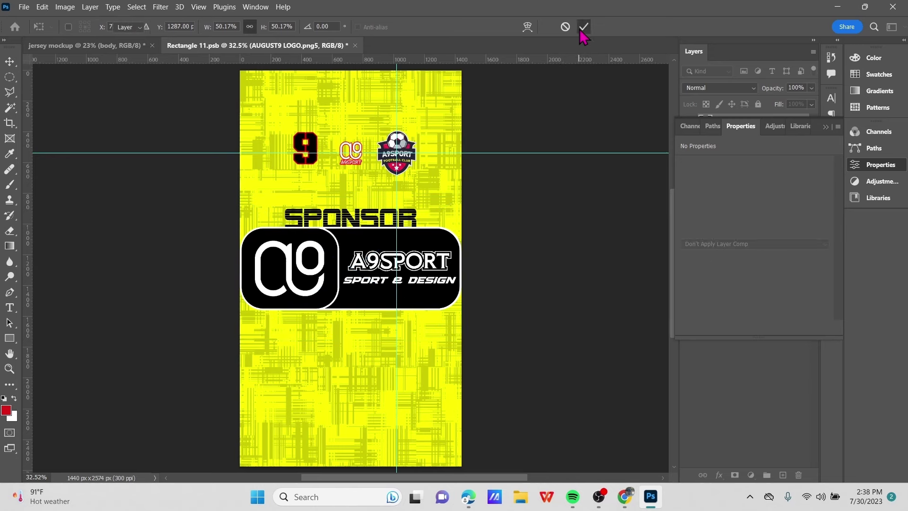
Scale the placed logo to 7.25% and move it near the bottom of the artwork, centred on the vertical guide
key("ctrl+t")
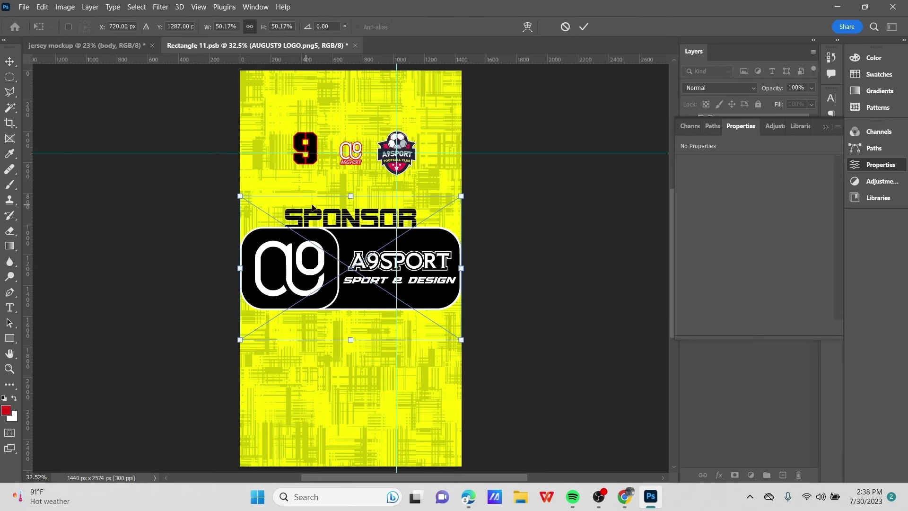
left_click_drag(355, 200, 357, 321)
scroll(360, 315, "down", 2)
scroll(361, 303, "up", 3, "alt")
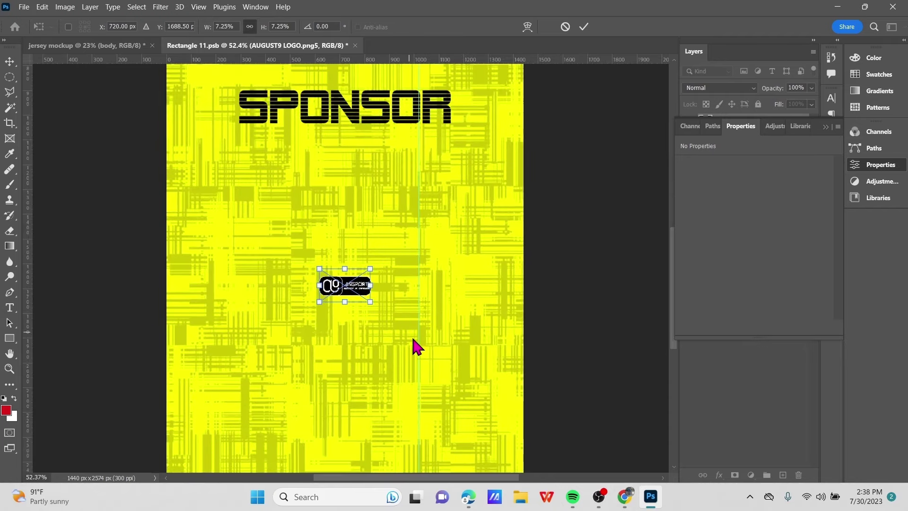
left_click_drag(358, 290, 432, 387)
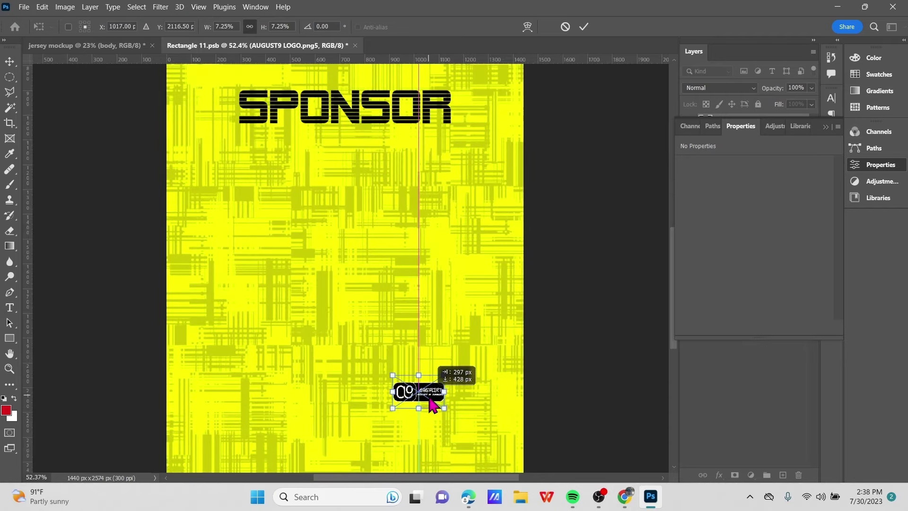
scroll(419, 289, "down", 3)
left_click_drag(419, 289, 435, 331)
scroll(435, 328, "down", 2, "alt")
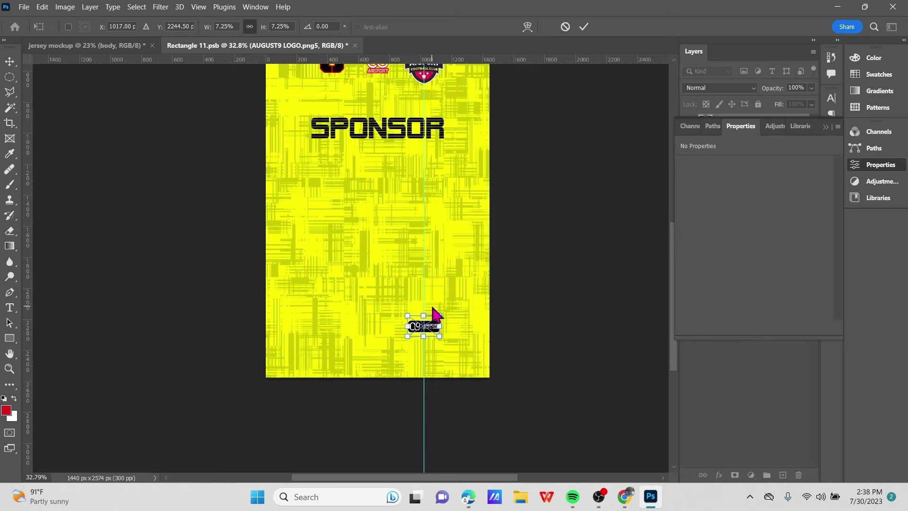
key("Return")
scroll(547, 268, "up", 3)
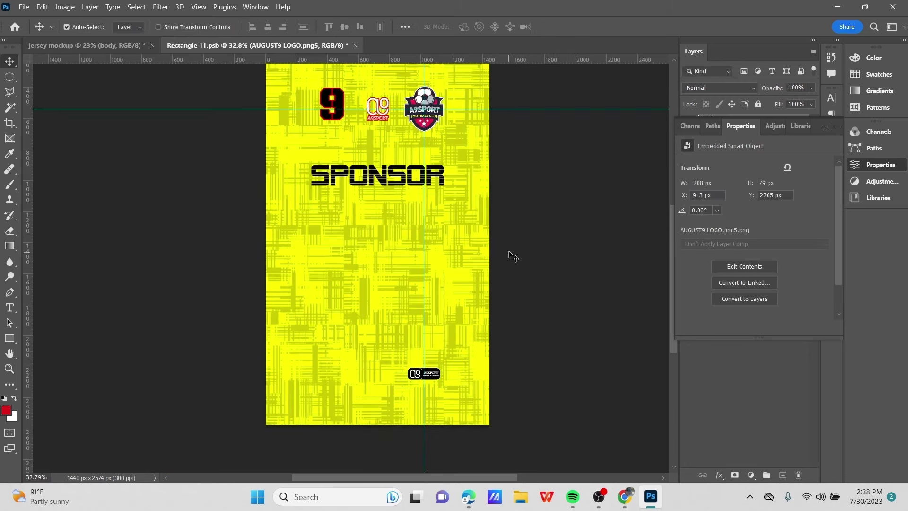
Close Rectangle 11.psb, saving its changes, and check the updated body design on the jersey mockup
left_click(521, 204)
left_click(284, 45)
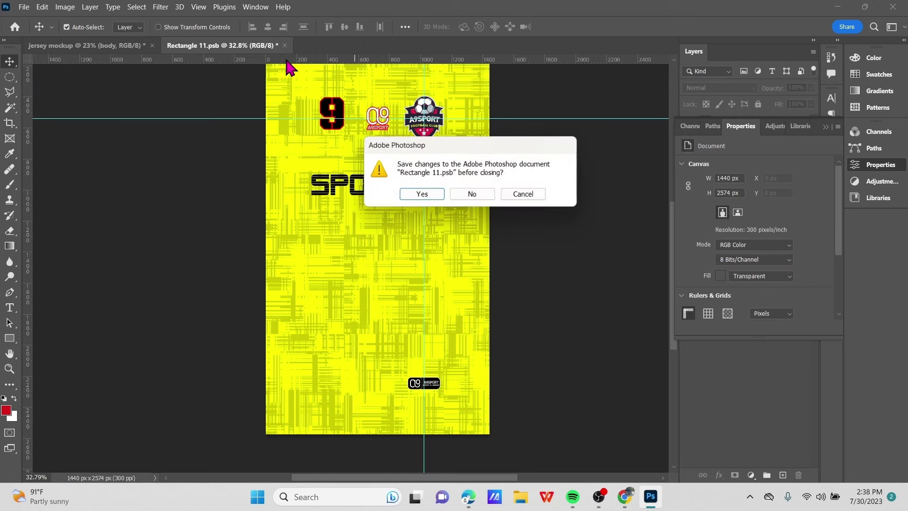
left_click(431, 194)
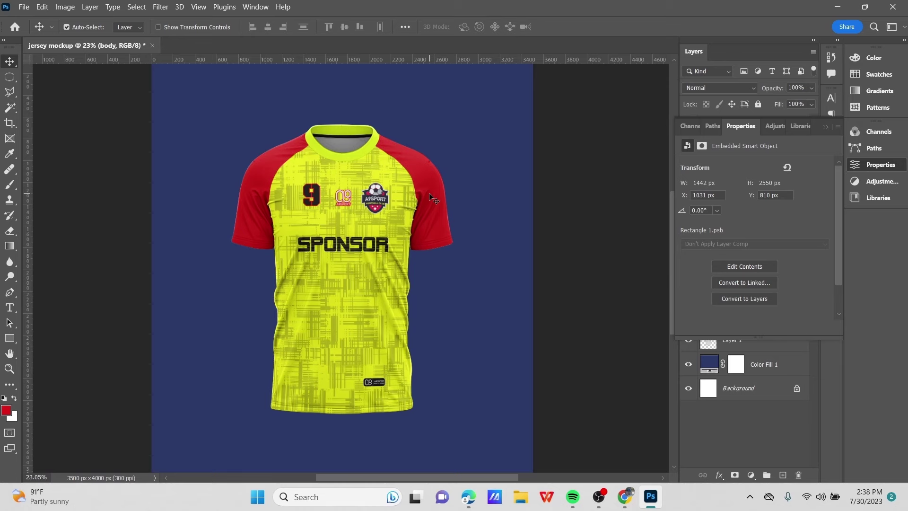
scroll(428, 251, "down", 3)
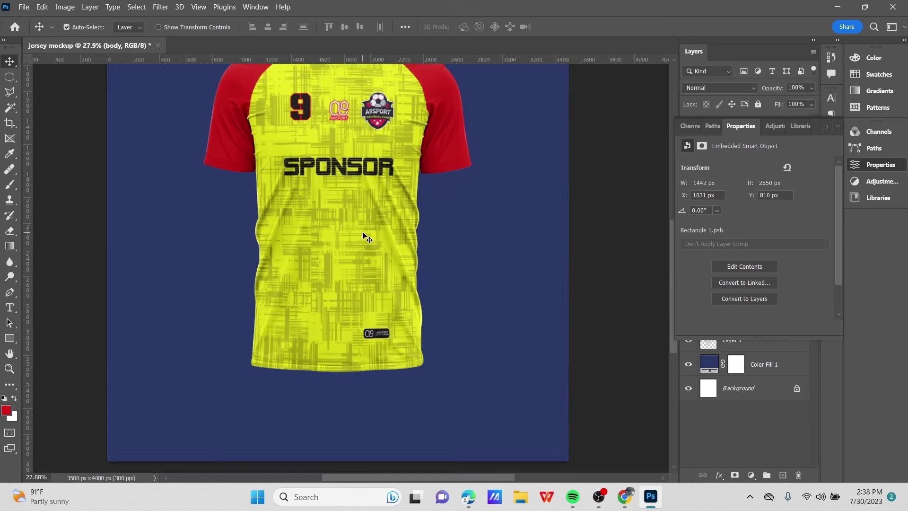
Collapse the object properties and open the left arm smart object's contents for editing
scroll(378, 234, "down", 2)
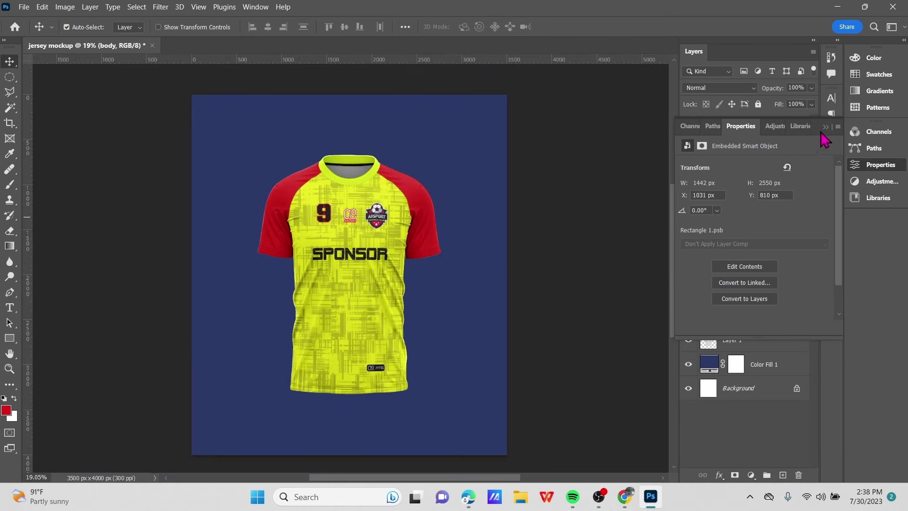
left_click(825, 127)
scroll(401, 265, "down", 1)
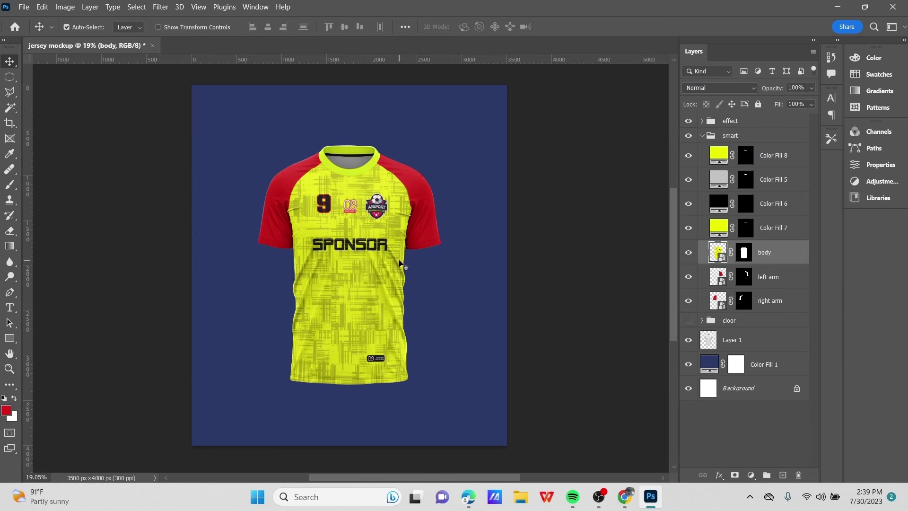
left_click(719, 282)
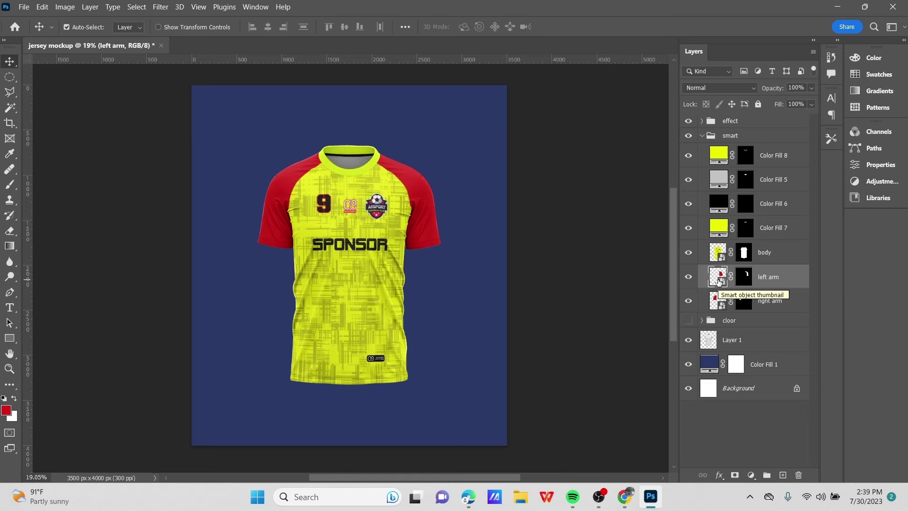
double_click(718, 281)
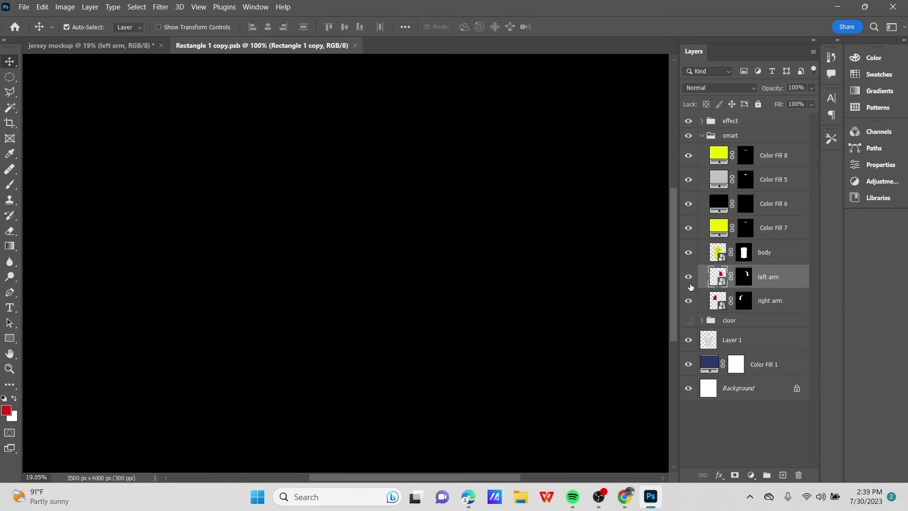
Place download (5).jpg from the design pattern folder as an embedded layer in the left arm artwork
left_click(22, 8)
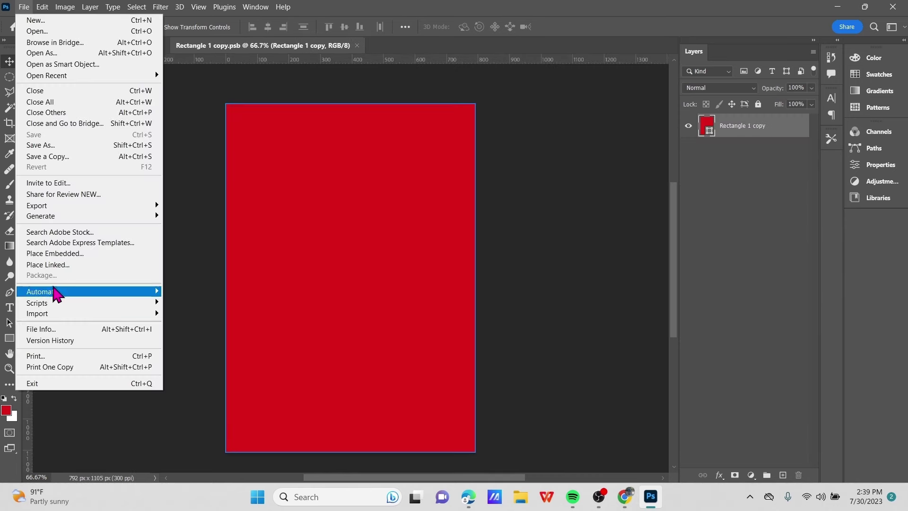
left_click(55, 308)
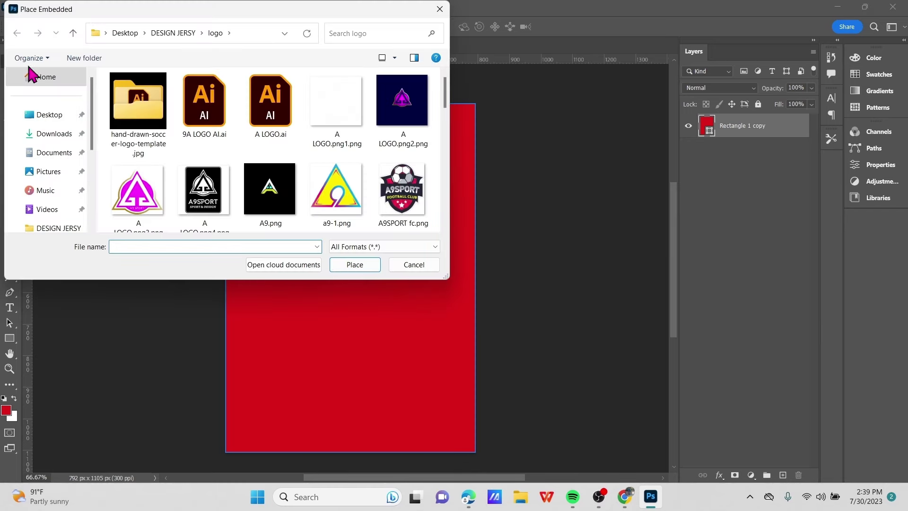
left_click(73, 32)
left_click(189, 105)
double_click(189, 105)
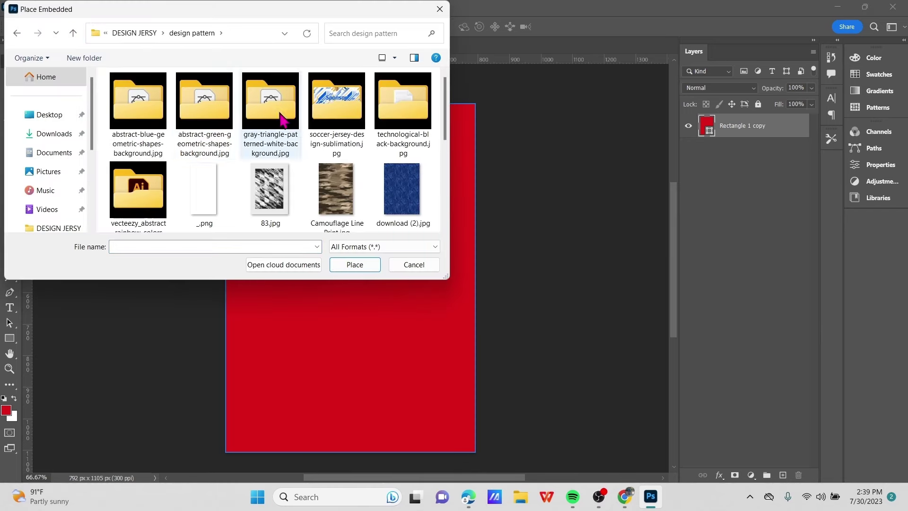
scroll(302, 172, "down", 2)
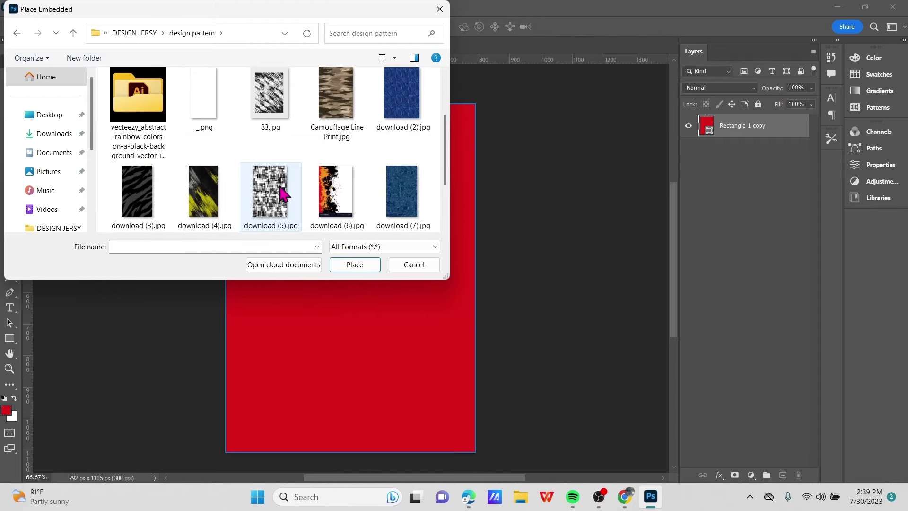
left_click(283, 195)
left_click(367, 265)
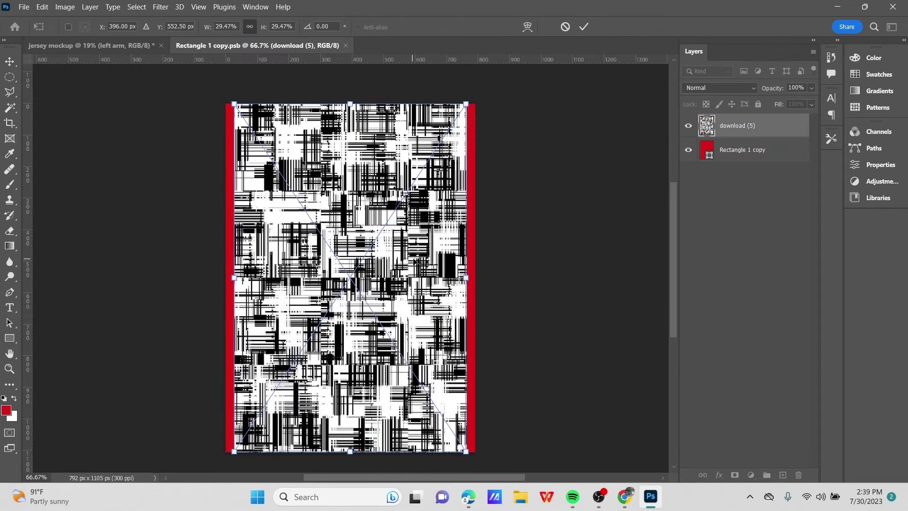
Scale the placed pattern to about 31.5% and position it over the red rectangle so it covers the artwork
left_click_drag(465, 105, 475, 91)
mouse_move(234, 273)
left_mouse_down()
mouse_move(219, 274)
mouse_move(226, 279)
left_mouse_up()
left_click_drag(349, 90, 353, 93)
scroll(350, 199, "down", 2)
left_click_drag(360, 208, 359, 208)
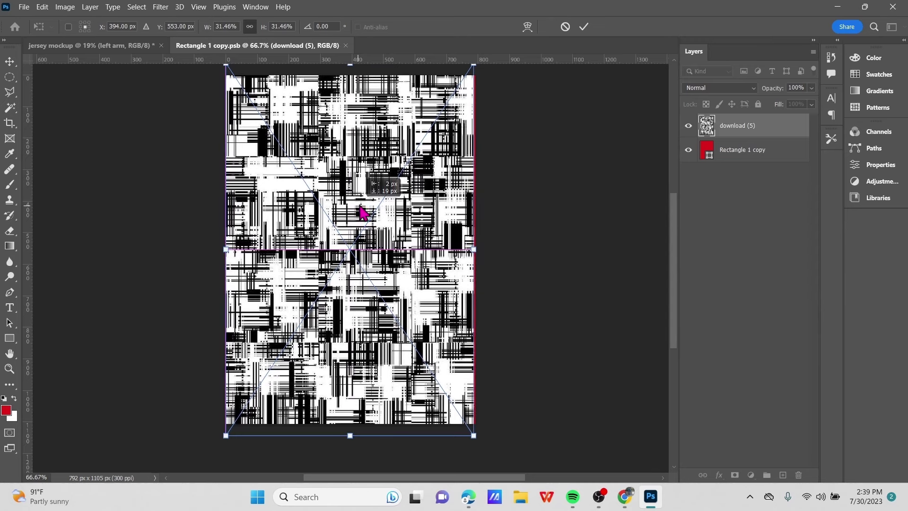
left_click(584, 26)
Set the download (5) pattern layer to Multiply blending at 50% opacity
scroll(517, 174, "up", 2)
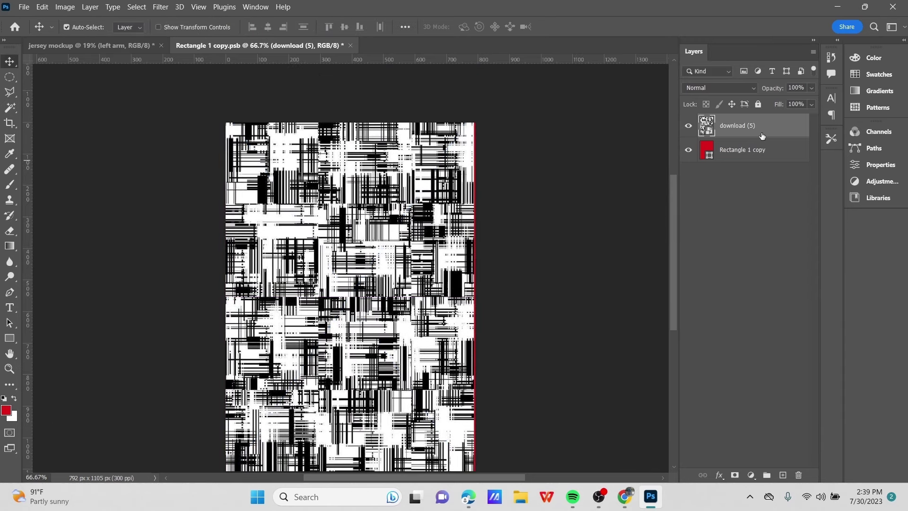
left_click(751, 90)
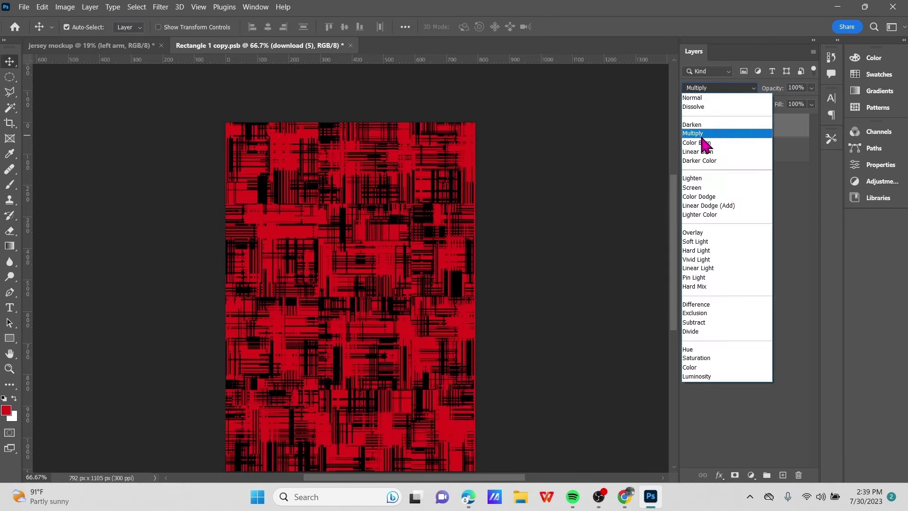
left_click(702, 135)
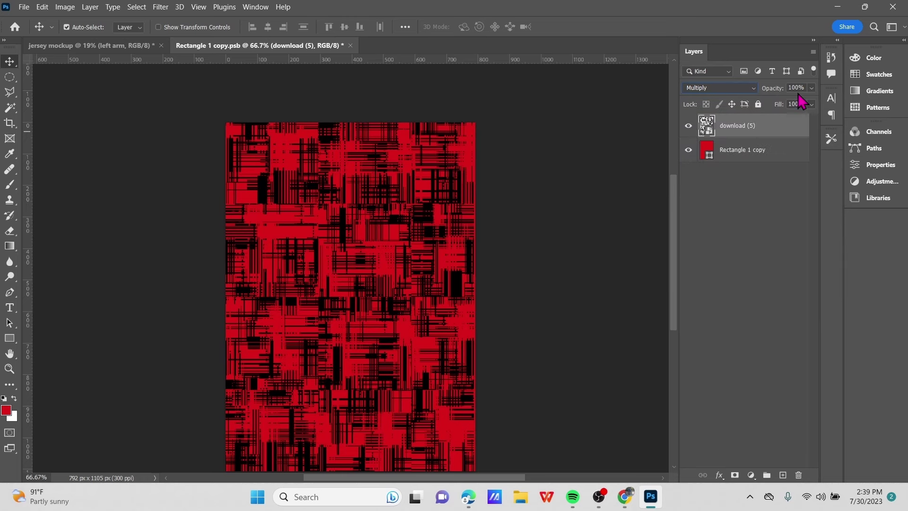
left_click(811, 88)
left_click_drag(808, 102, 785, 107)
left_click(806, 88)
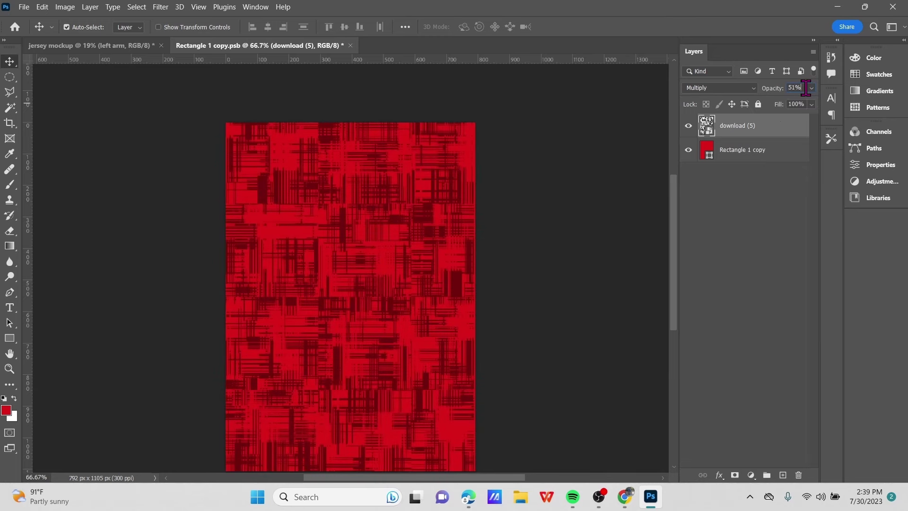
left_click(745, 221)
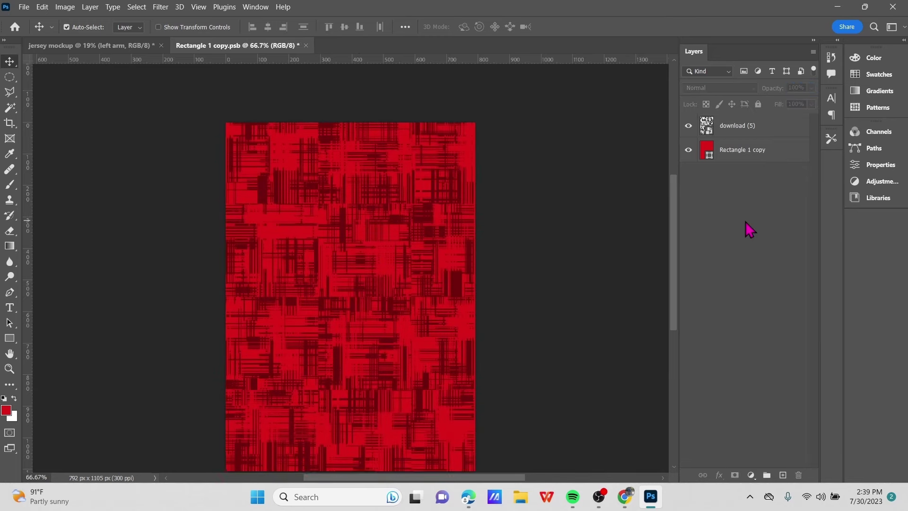
Close Rectangle 1 copy.psb, saving its changes, and check the patterned left sleeve on the jersey mockup
scroll(495, 157, "up", 1)
left_click(306, 46)
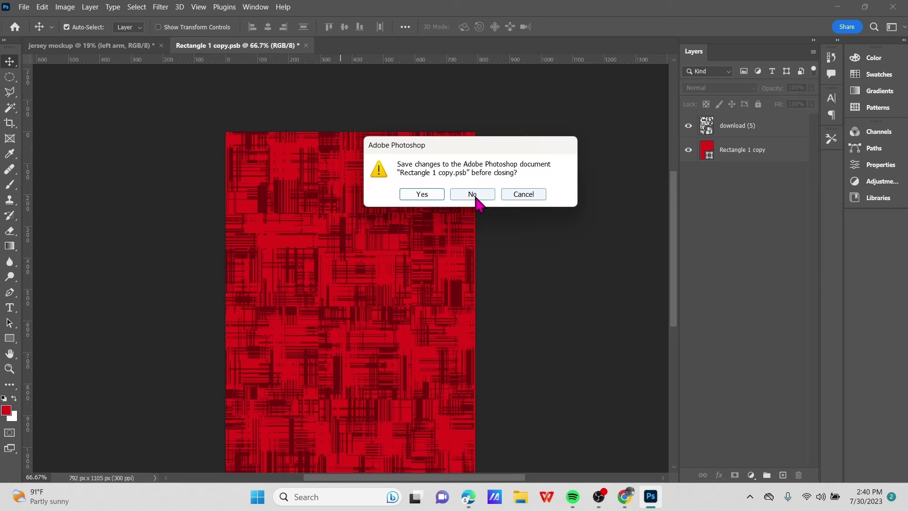
left_click(427, 195)
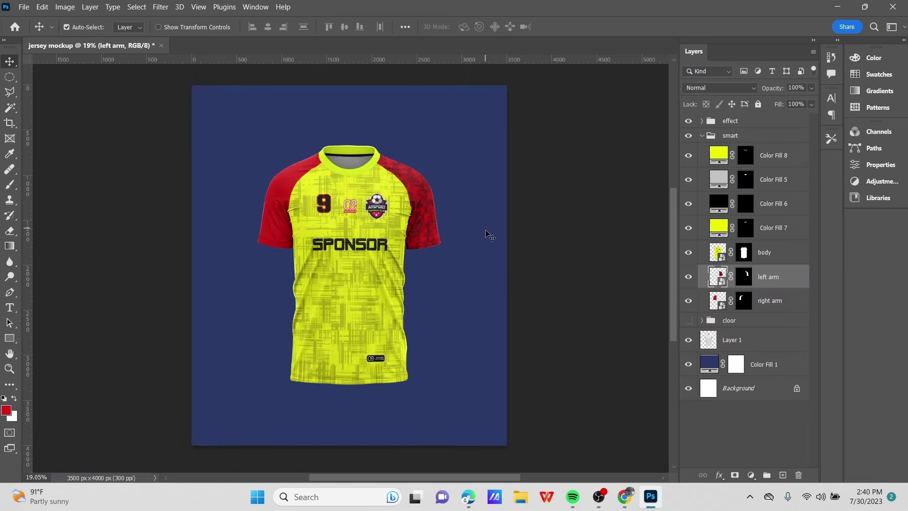
scroll(461, 264, "down", 1)
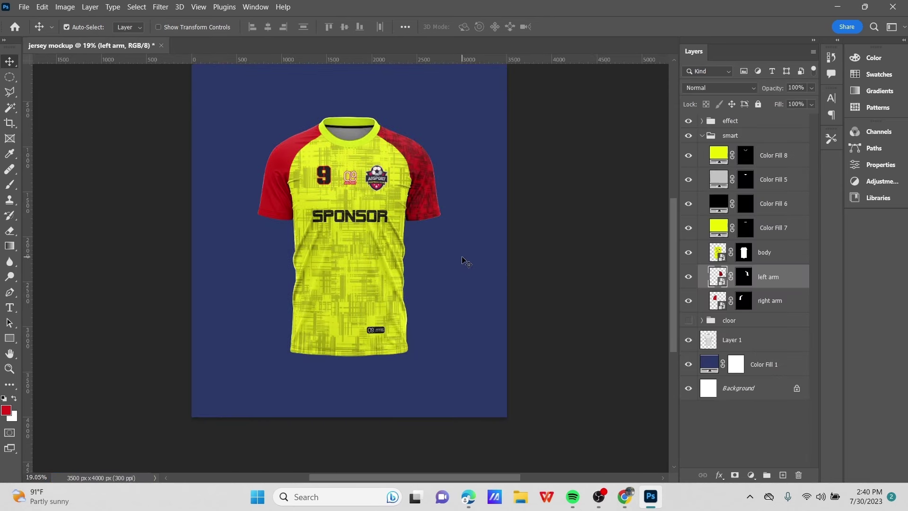
scroll(421, 204, "up", 2)
scroll(421, 204, "down", 1)
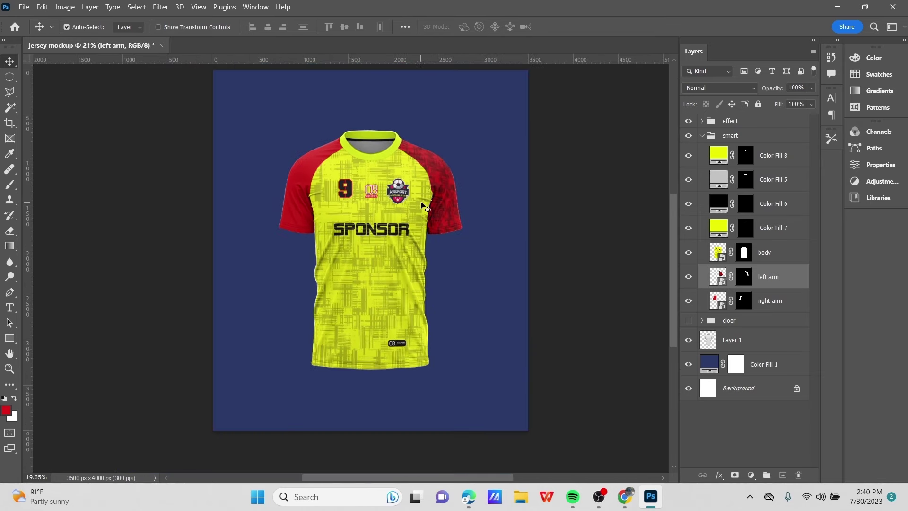
scroll(421, 203, "up", 4)
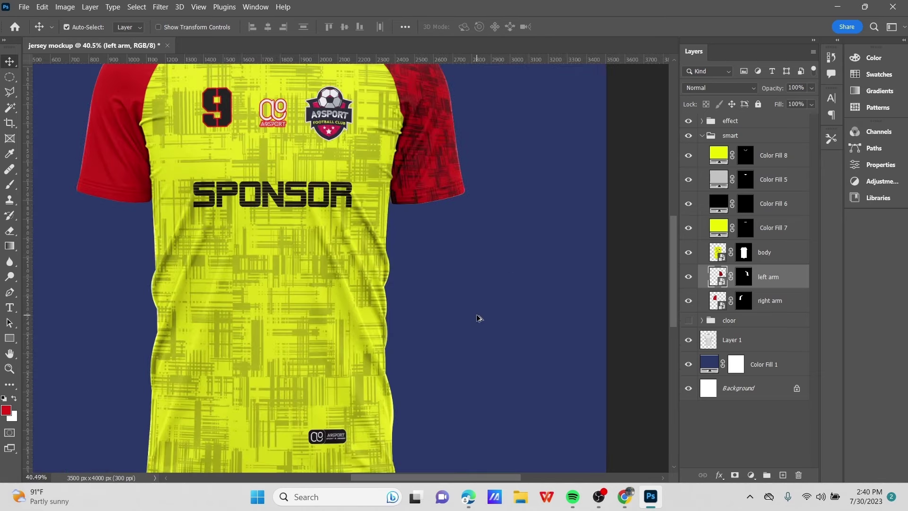
scroll(501, 318, "down", 1)
scroll(392, 251, "down", 1)
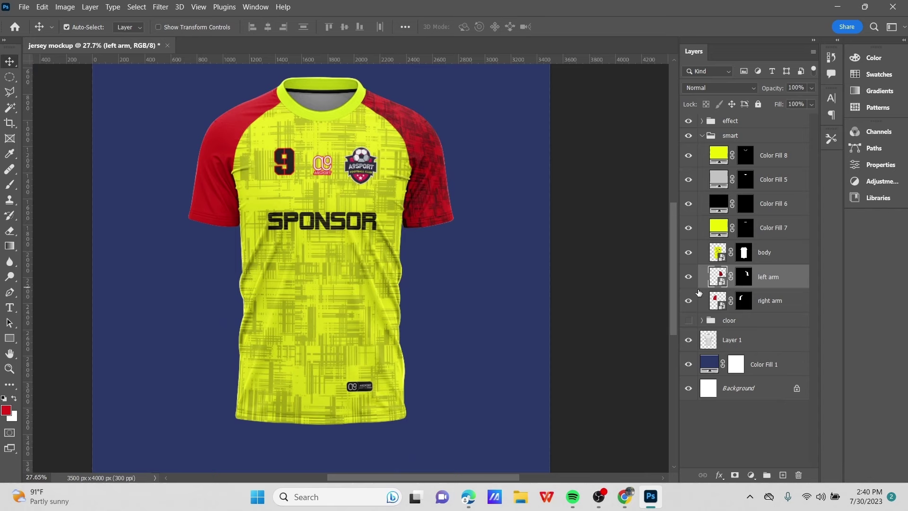
Lower the left arm pattern layer's opacity to about 23% and close Rectangle 1 copy.psb, saving its changes
double_click(722, 281)
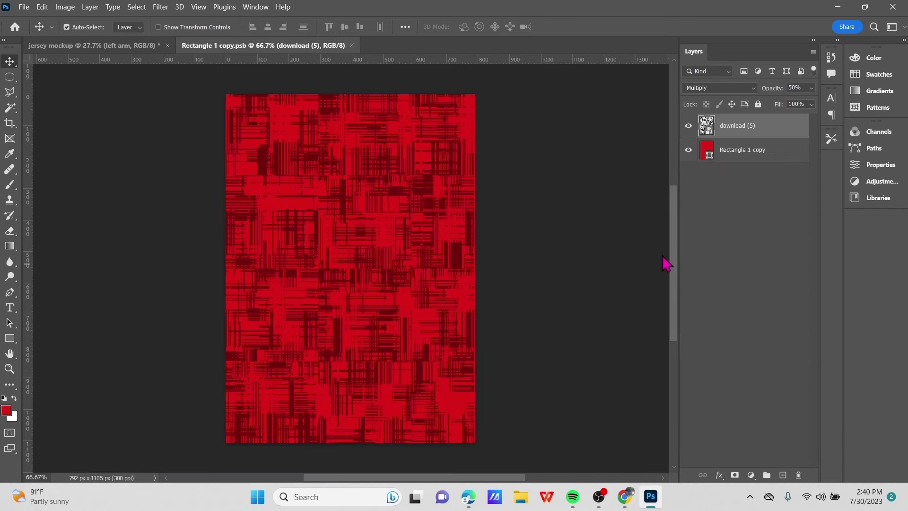
left_click_drag(811, 89, 772, 113)
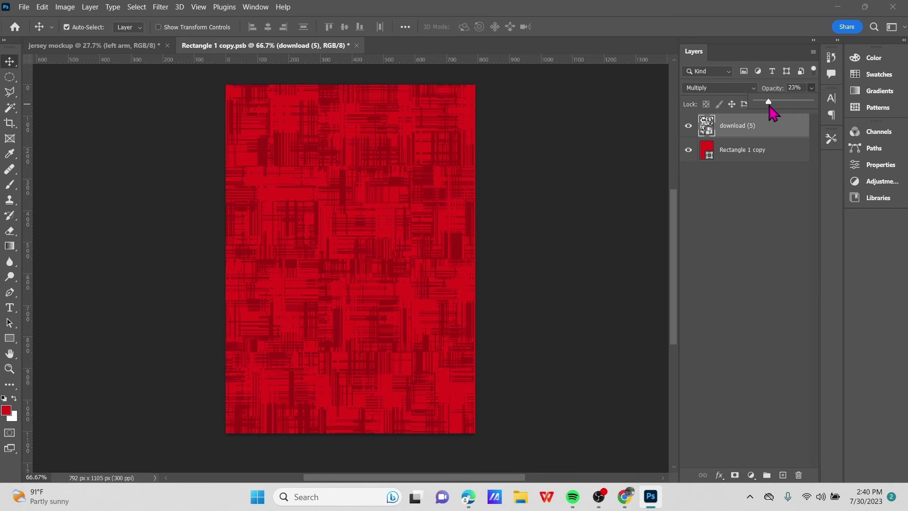
left_click(778, 217)
scroll(551, 158, "down", 1)
left_click(312, 45)
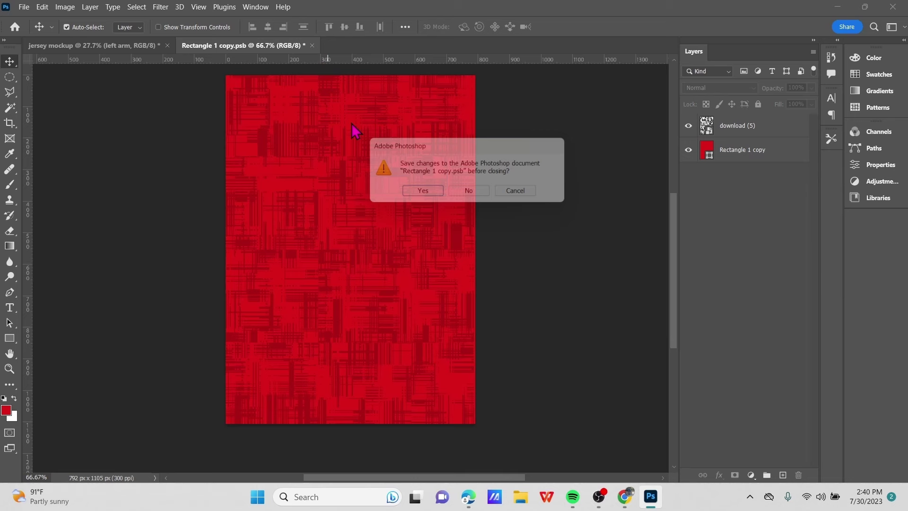
left_click(424, 191)
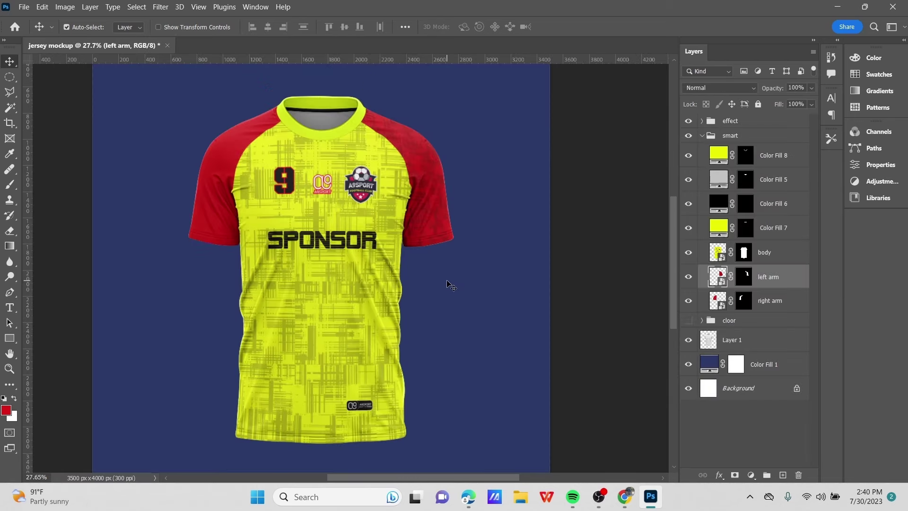
Open the right arm smart object's contents and place download (5).jpg as an embedded layer
scroll(452, 284, "down", 1)
double_click(718, 301)
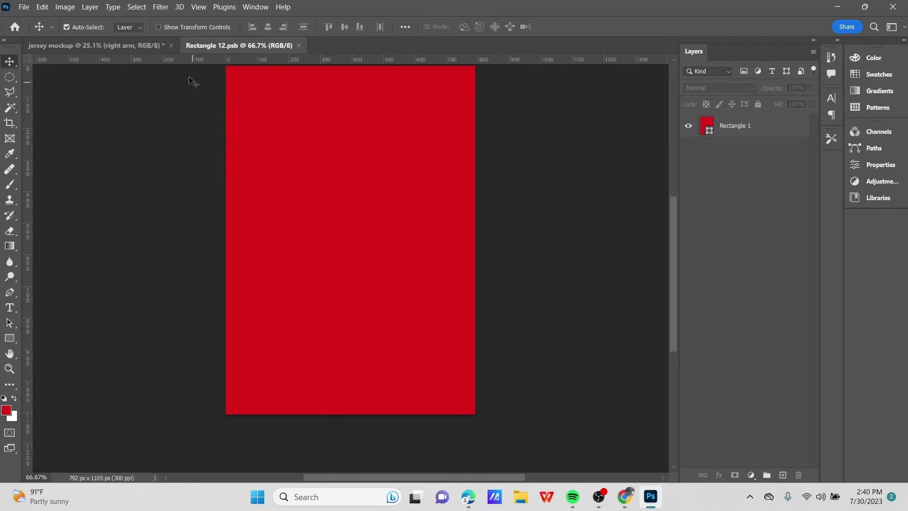
left_click(39, 6)
left_click(59, 251)
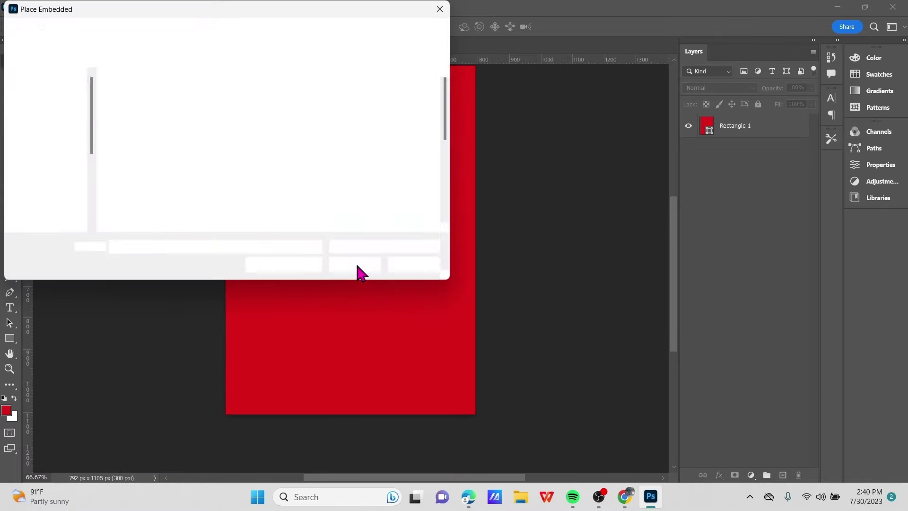
scroll(189, 232, "down", 5)
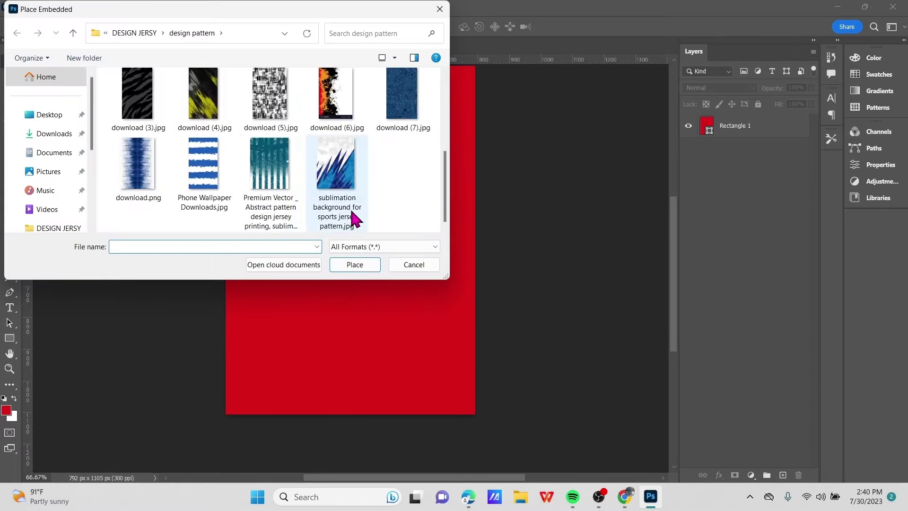
left_click(269, 94)
left_click(355, 265)
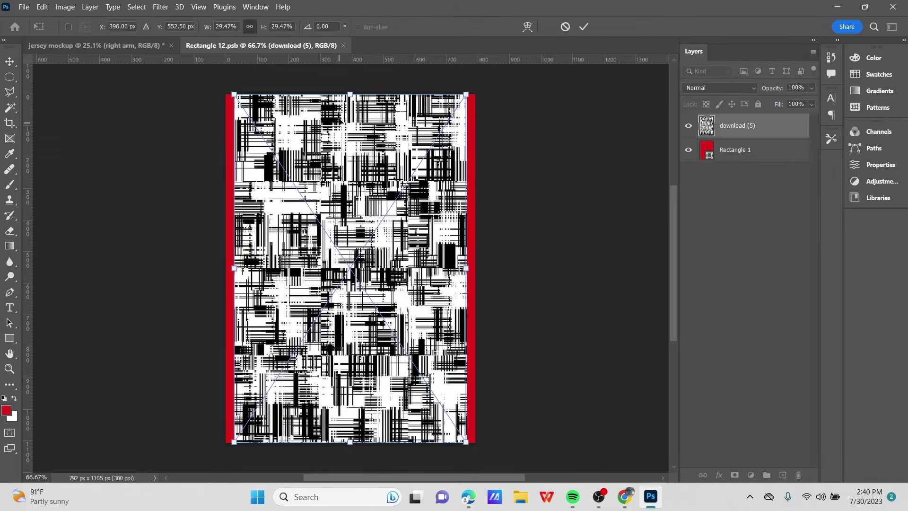
Scale the placed pattern to about 32% so it covers the whole right arm artwork
left_click_drag(350, 91, 350, 75)
left_click_drag(349, 442, 350, 445)
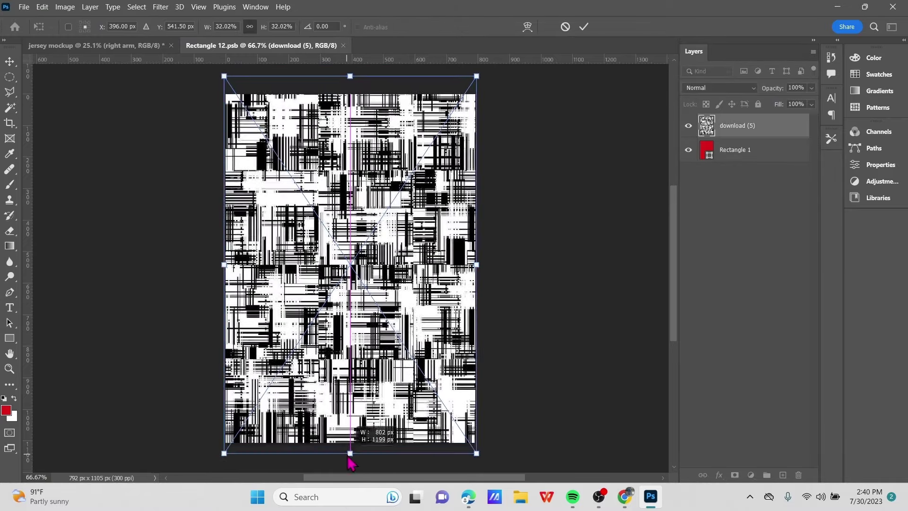
left_click(583, 26)
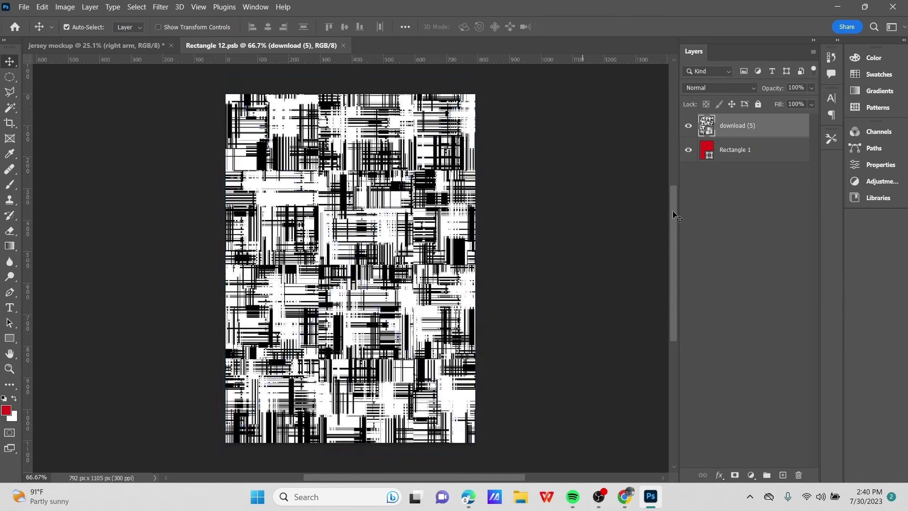
Set the right arm pattern layer to about 24% opacity with Multiply blending, and close Rectangle 12.psb, saving its changes
left_click(812, 88)
left_click_drag(811, 103, 770, 104)
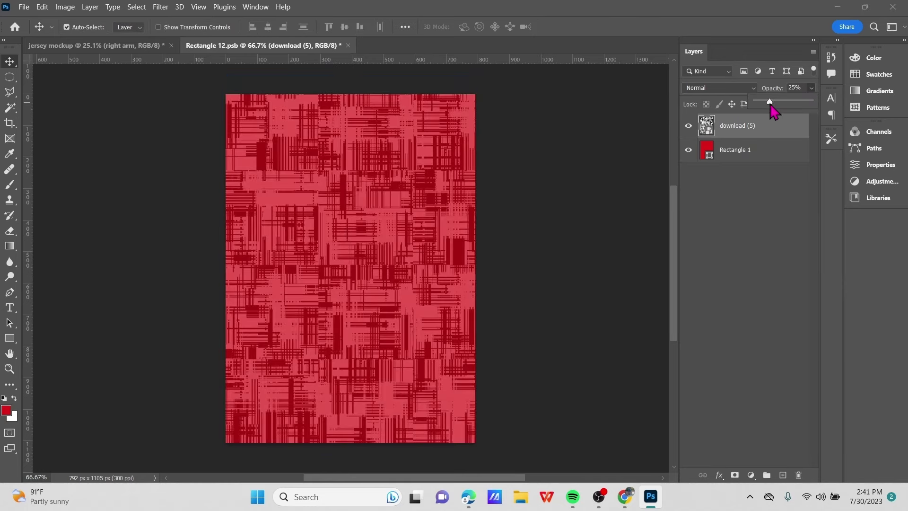
left_click(799, 88)
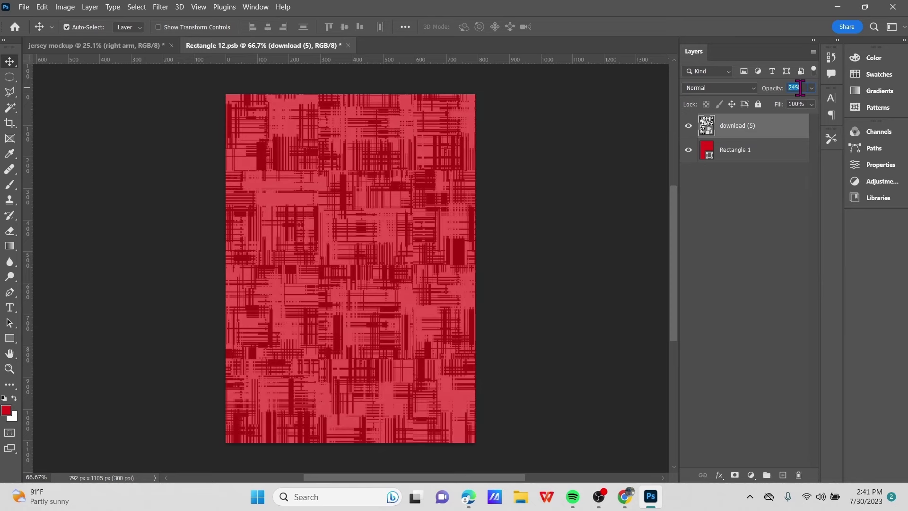
left_click(780, 166)
left_click(751, 123)
left_click(747, 88)
left_click(709, 136)
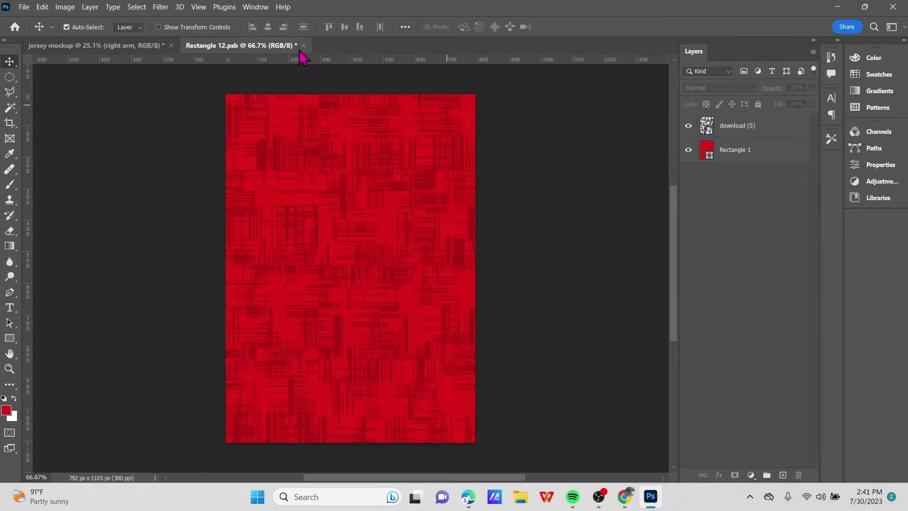
left_click(349, 45)
left_click(375, 193)
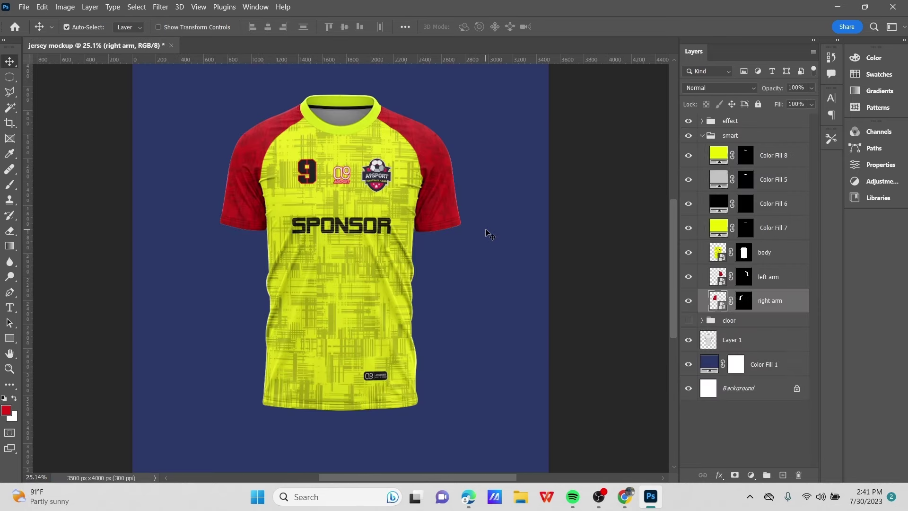
Recolor the Color Fill 7 layer, the inner back collar, with the red of the current foreground color
scroll(453, 216, "down", 2)
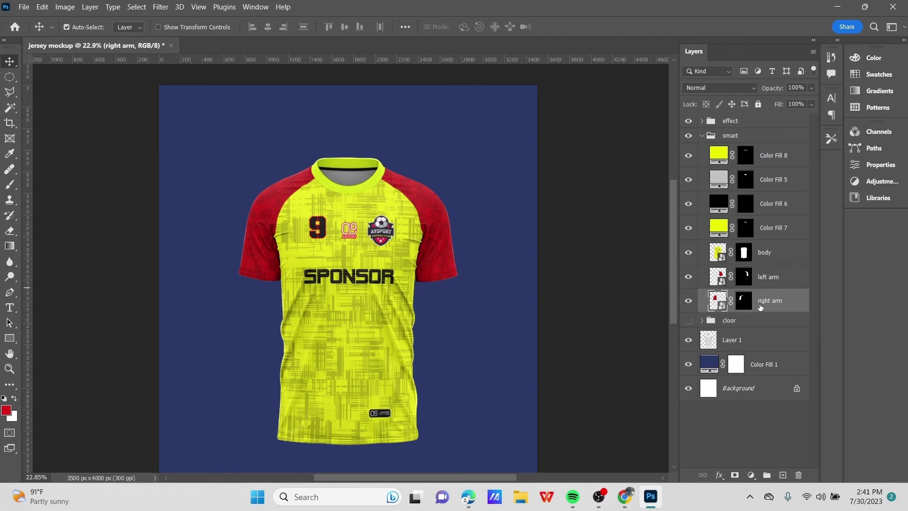
left_click(689, 229)
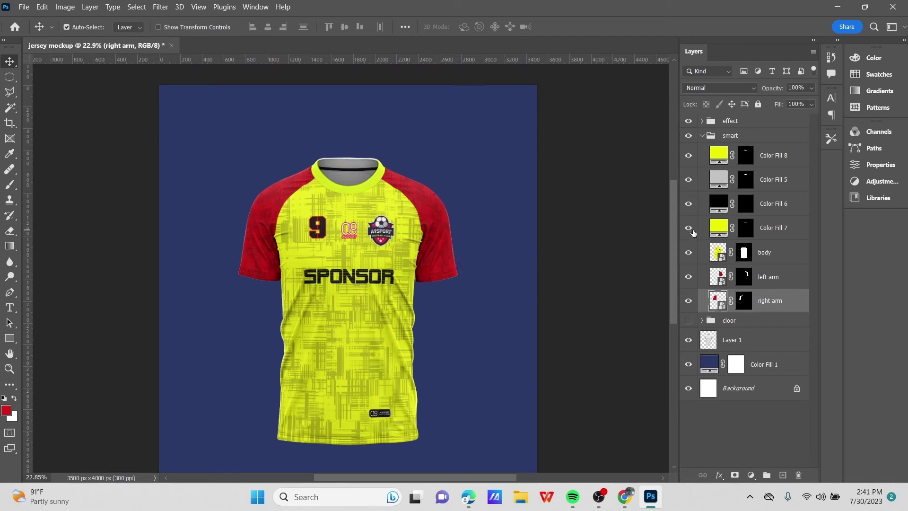
double_click(720, 229)
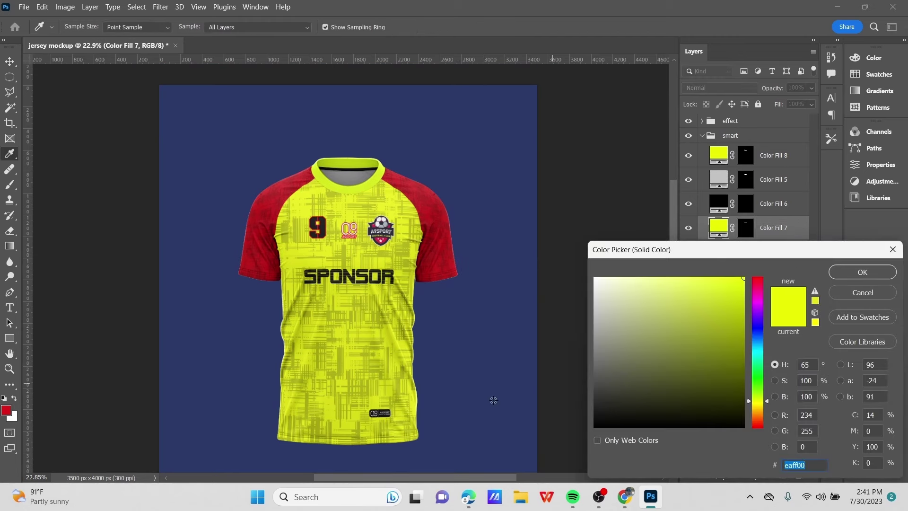
left_click(8, 411)
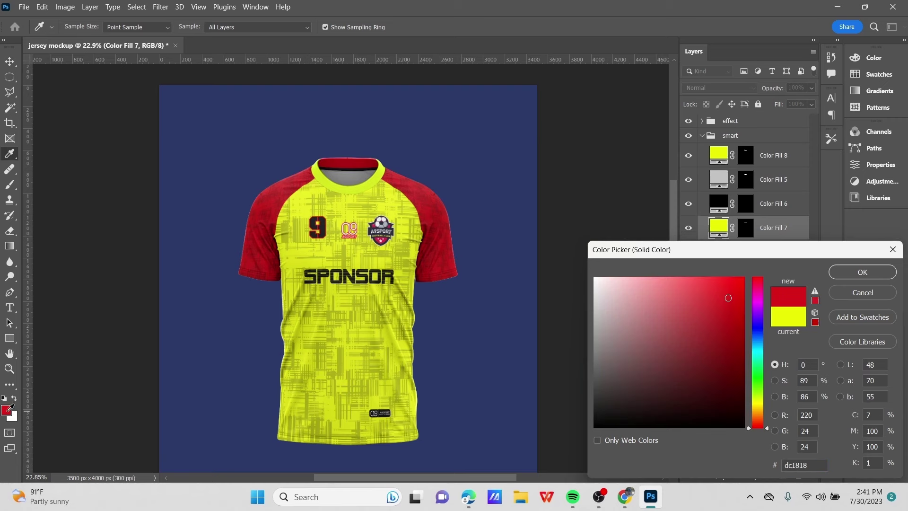
left_click(861, 275)
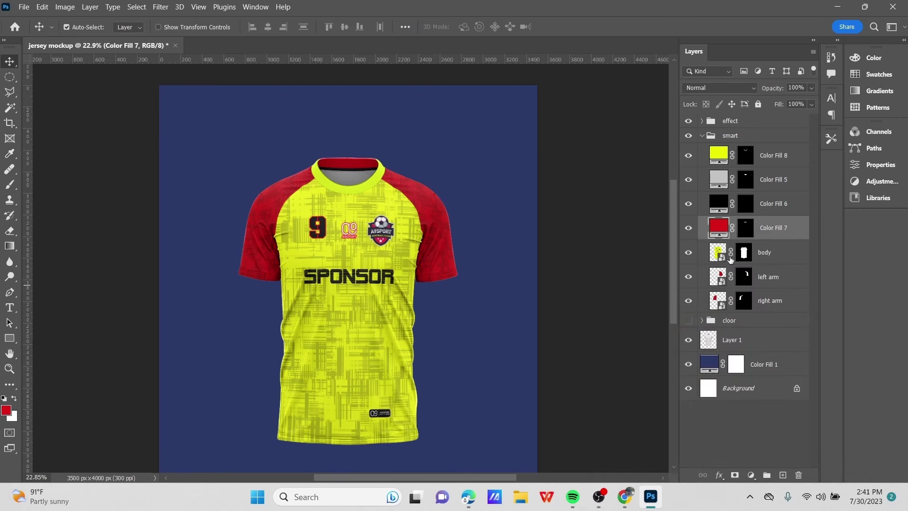
Recolor the Color Fill 8 layer, the front collar band, with the same foreground red
left_click(717, 155)
double_click(717, 159)
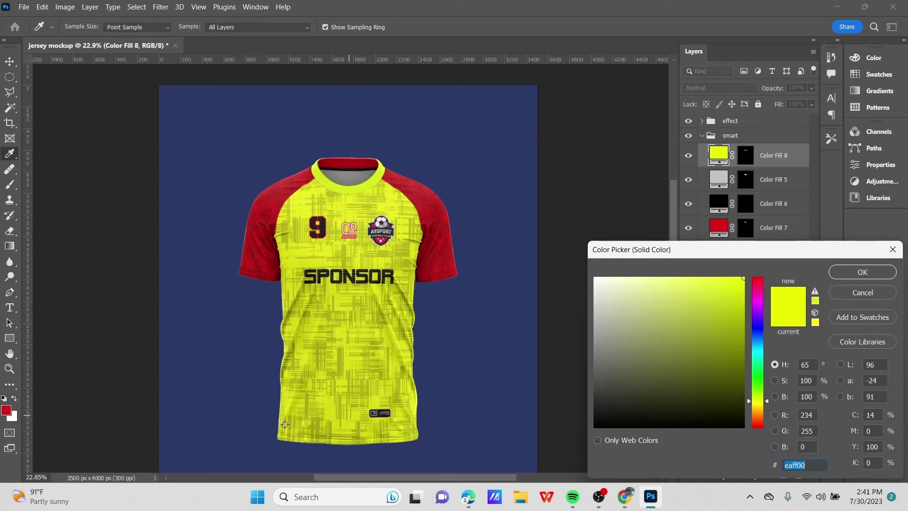
left_click(10, 406)
left_click(856, 276)
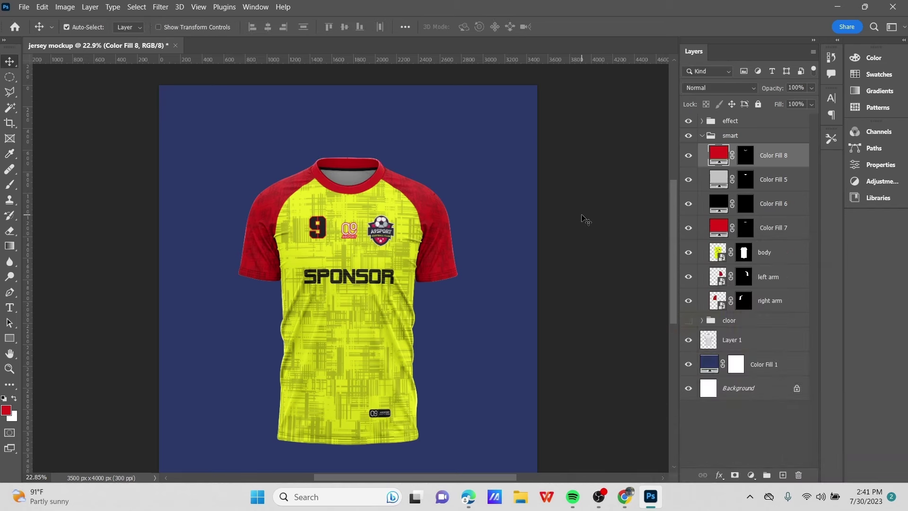
Open the contents of the body smart object for editing
scroll(515, 260, "down", 2)
scroll(331, 255, "down", 4)
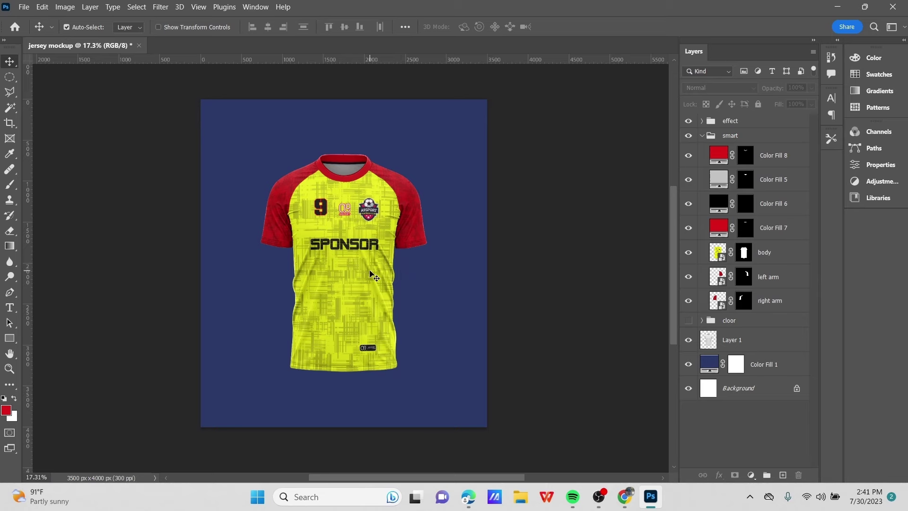
scroll(351, 280, "up", 4)
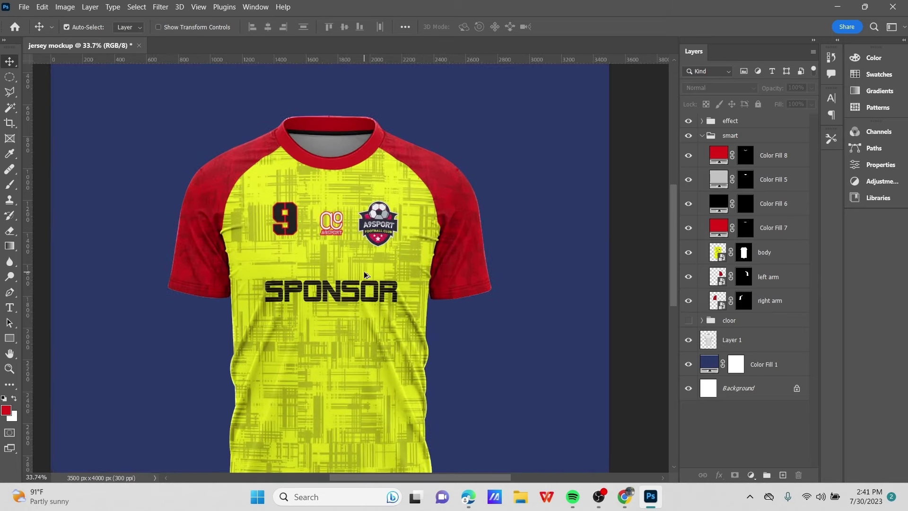
scroll(361, 273, "down", 2)
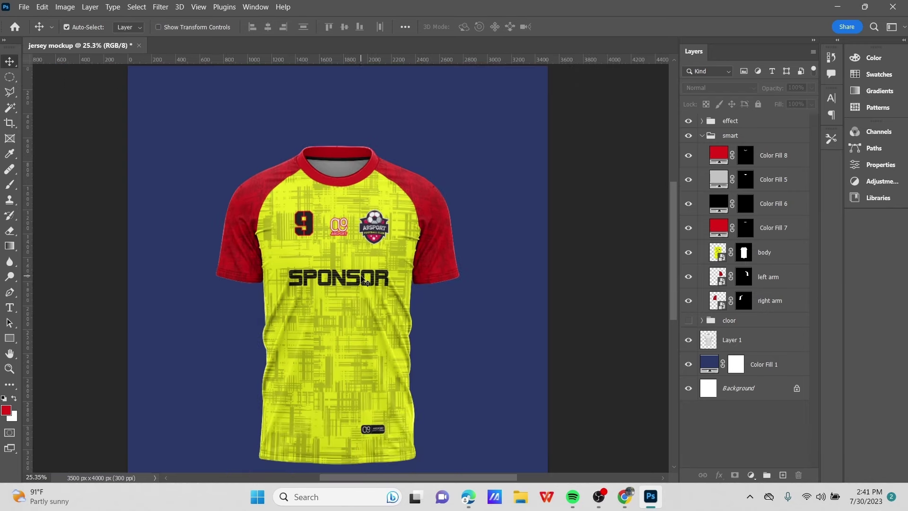
double_click(719, 255)
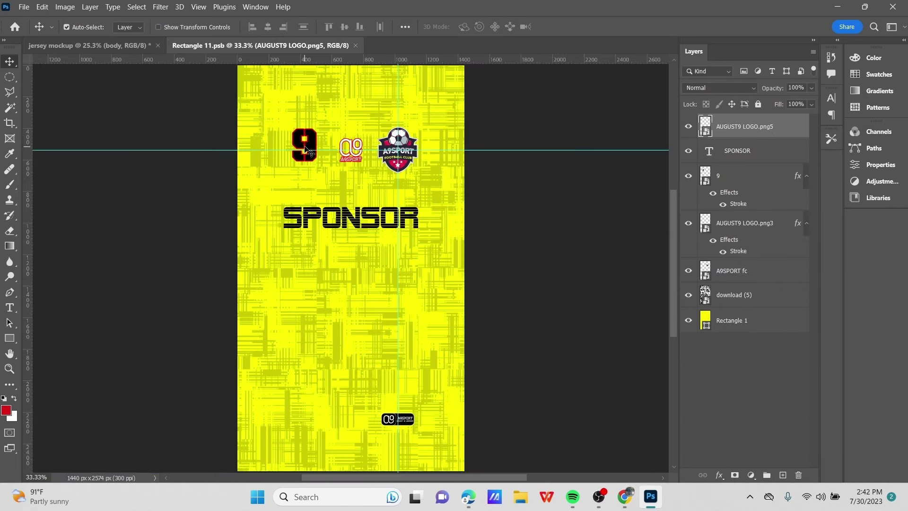
left_click(308, 149)
key("ctrl+t")
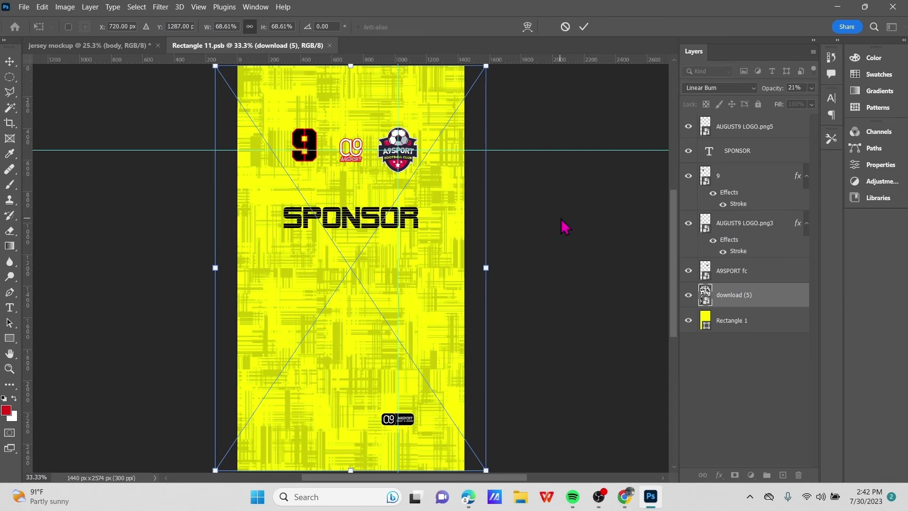
key("Return")
Select the number 9 layer in the body artwork, hiding and reshowing it to identify it
left_click(739, 192)
left_click(688, 178)
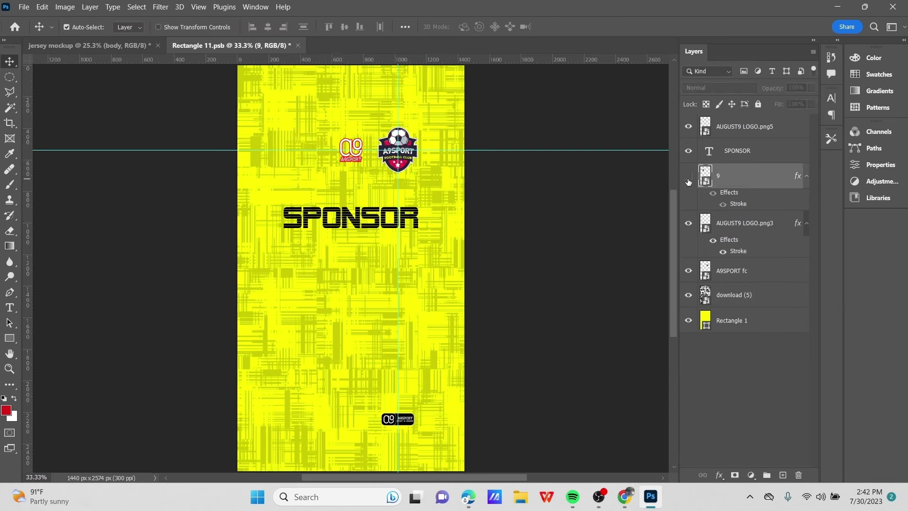
left_click(688, 178)
Try to move the number 9 straight down to Y 537 px with Free Transform and check the mockup document
key("ctrl+t")
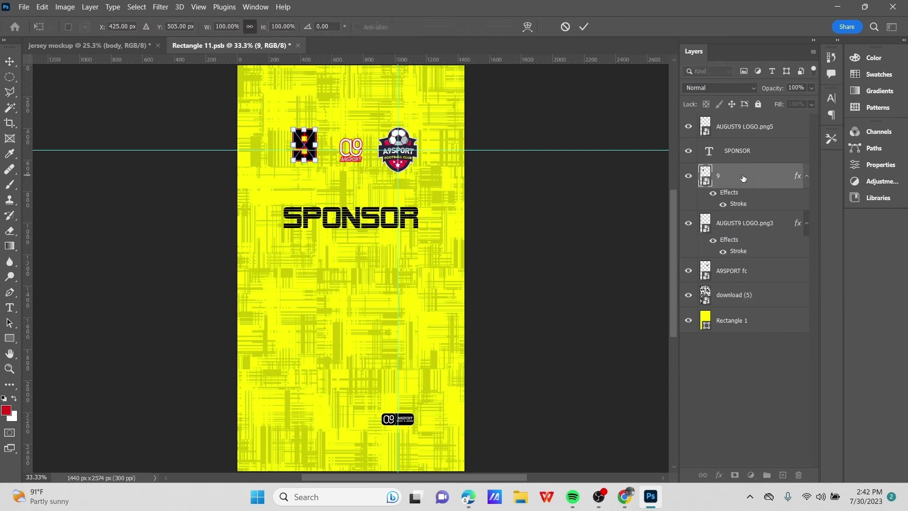
scroll(316, 263, "up", 1)
scroll(316, 265, "up", 2)
key("Return")
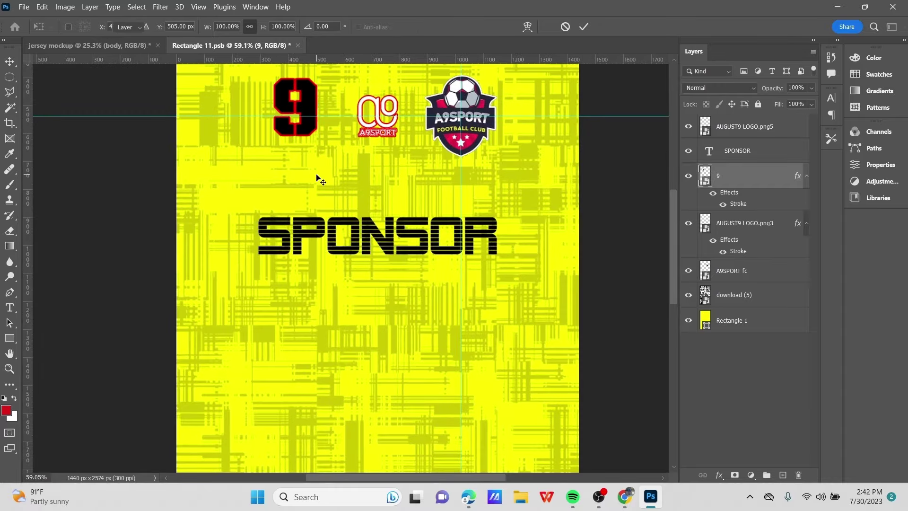
scroll(313, 175, "up", 1)
scroll(316, 187, "up", 1)
key("ctrl+t")
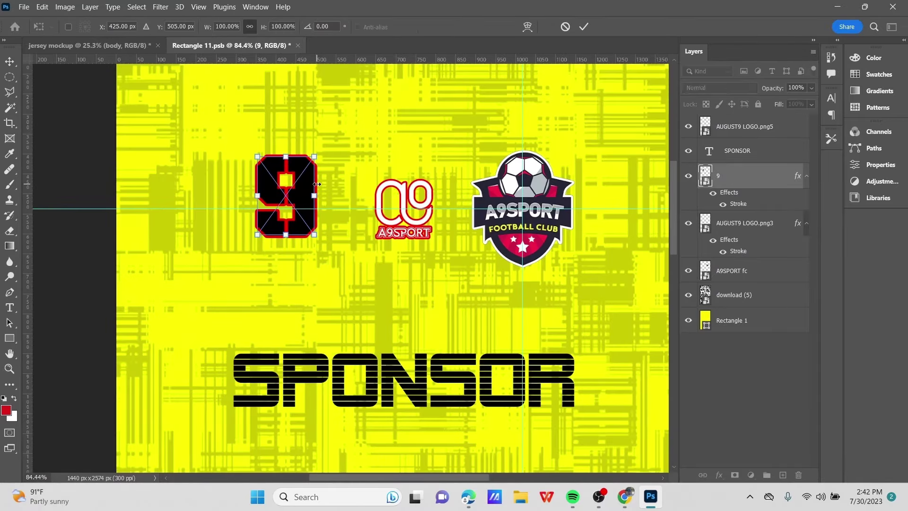
key("Return")
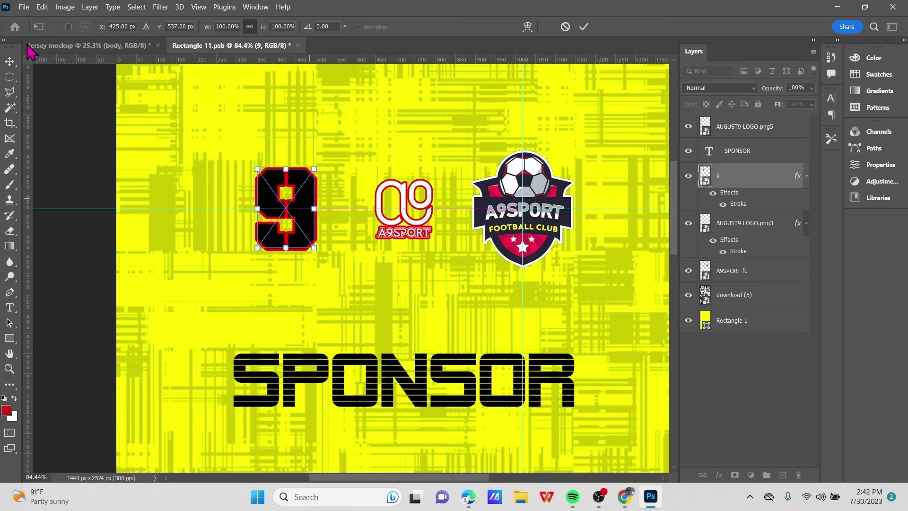
left_click(90, 46)
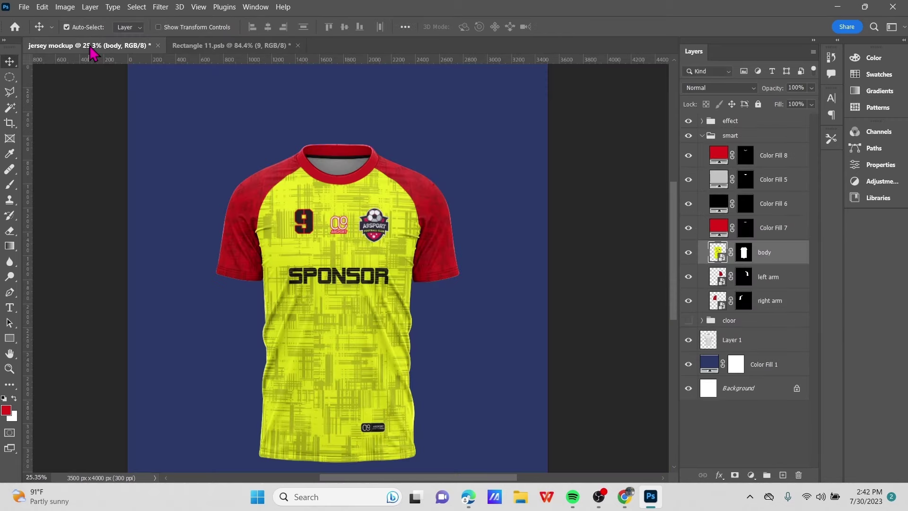
left_click(201, 46)
Move the number 9 with Free Transform to about X 407 px, Y 537 px, centered vertically on the horizontal guide
scroll(287, 183, "up", 1)
key("ctrl+t")
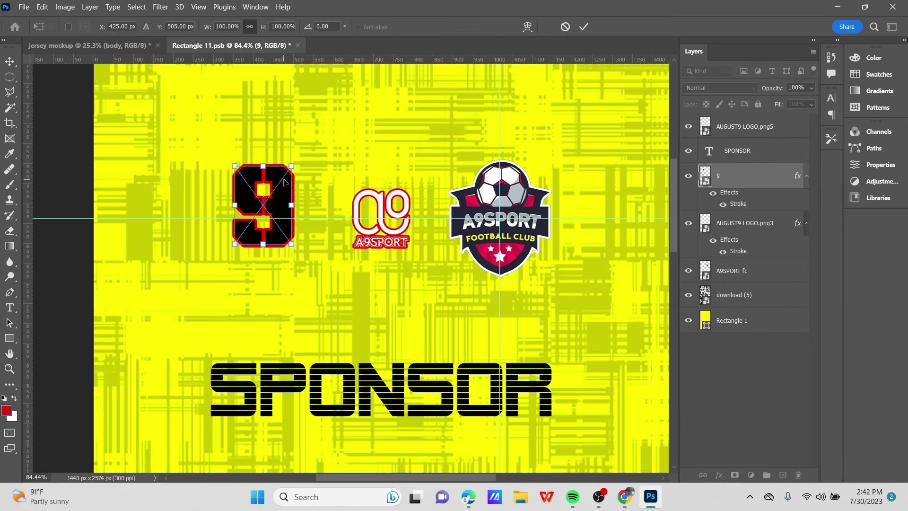
left_click_drag(267, 203, 259, 214)
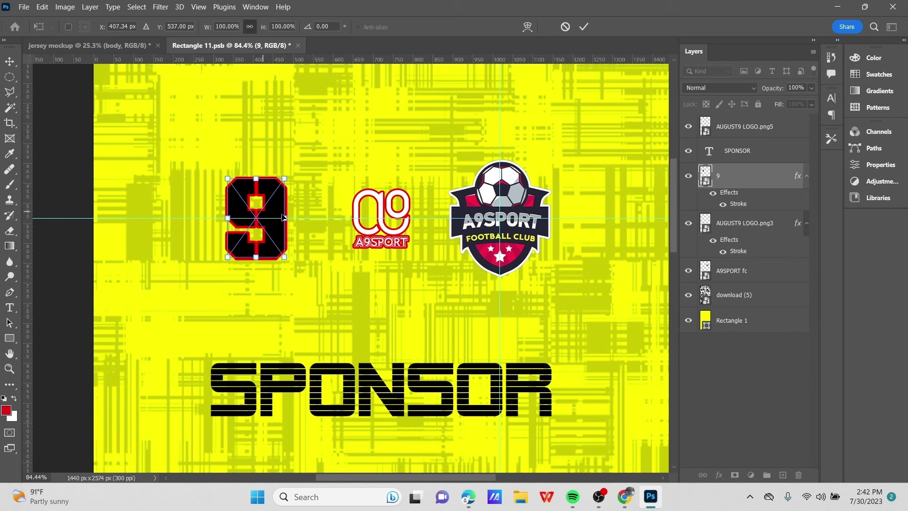
left_click(583, 26)
Check the mockup document, then close Rectangle 11.psb, saving its changes to update the jersey body
left_click(130, 46)
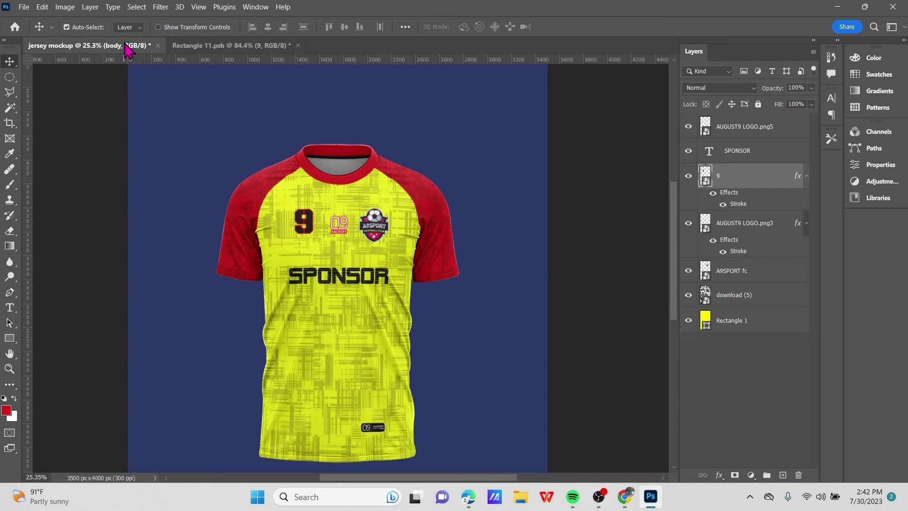
left_click(274, 47)
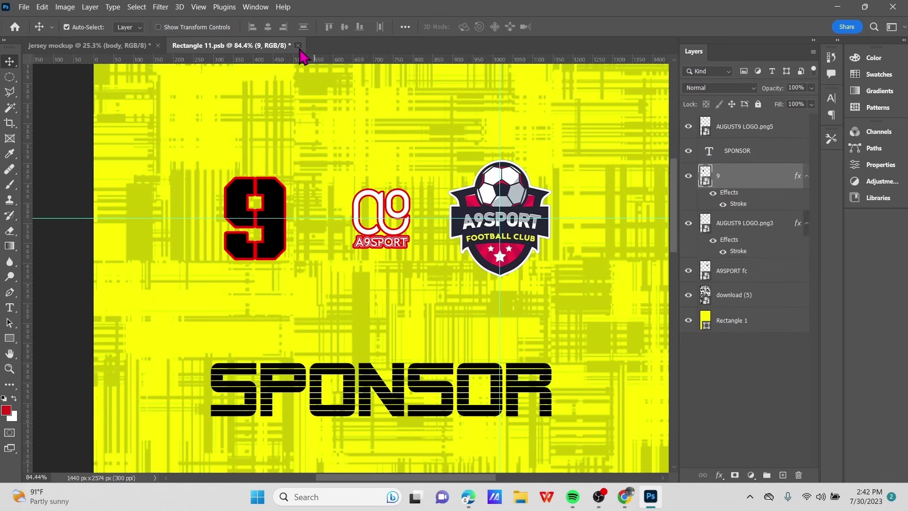
left_click(298, 45)
left_click(423, 198)
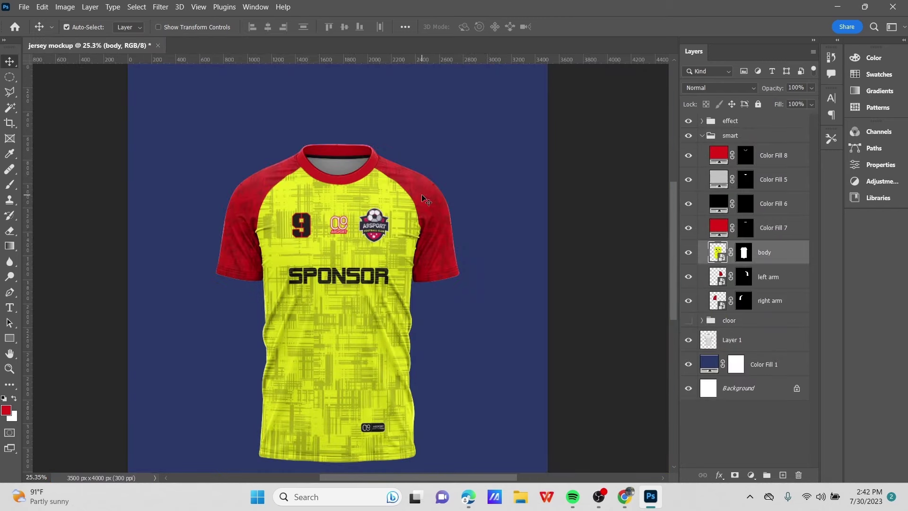
scroll(320, 296, "down", 3)
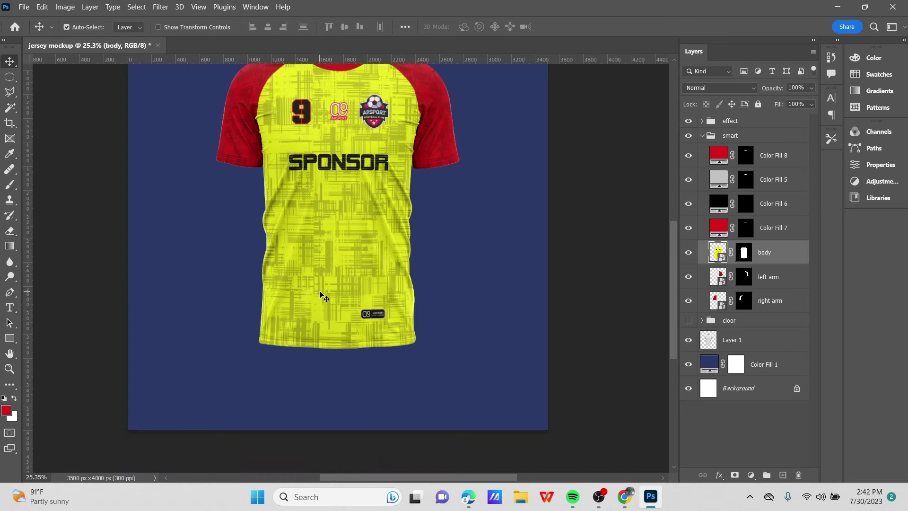
scroll(319, 298, "down", 2)
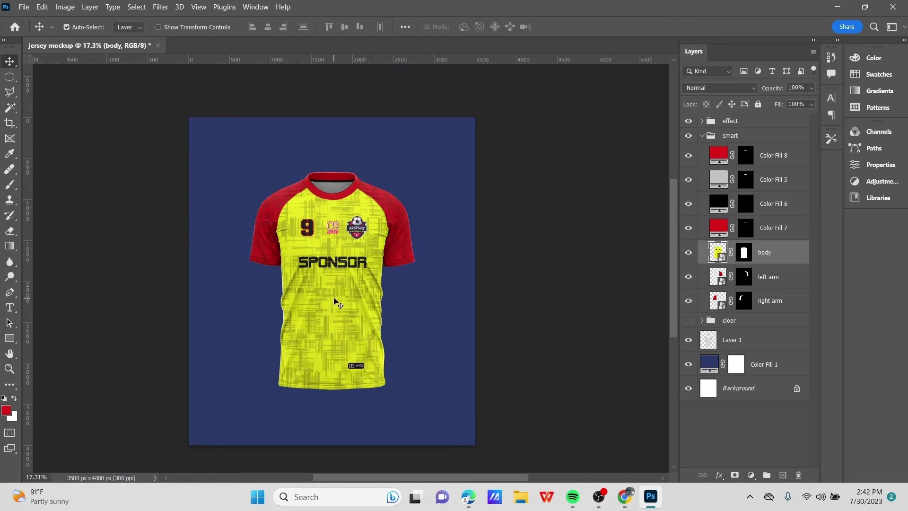
scroll(336, 301, "down", 1)
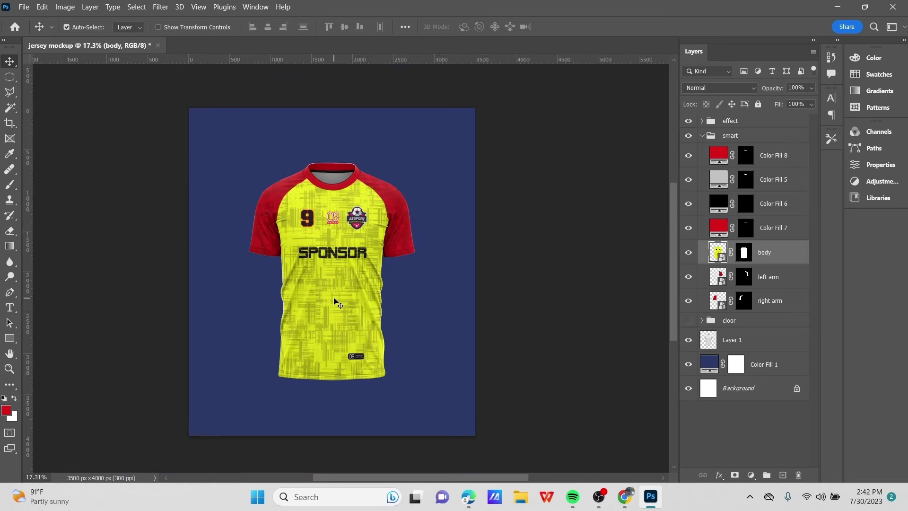
scroll(340, 303, "up", 1)
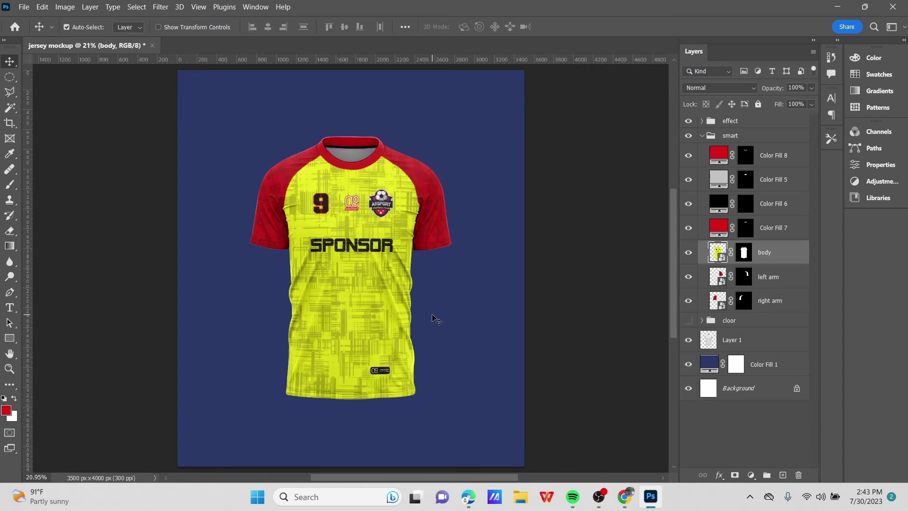
key("alt+Tab")
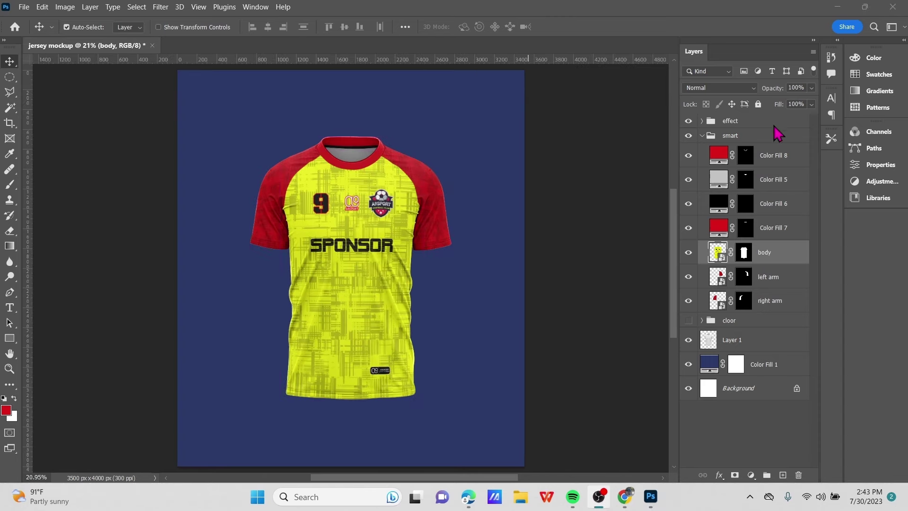